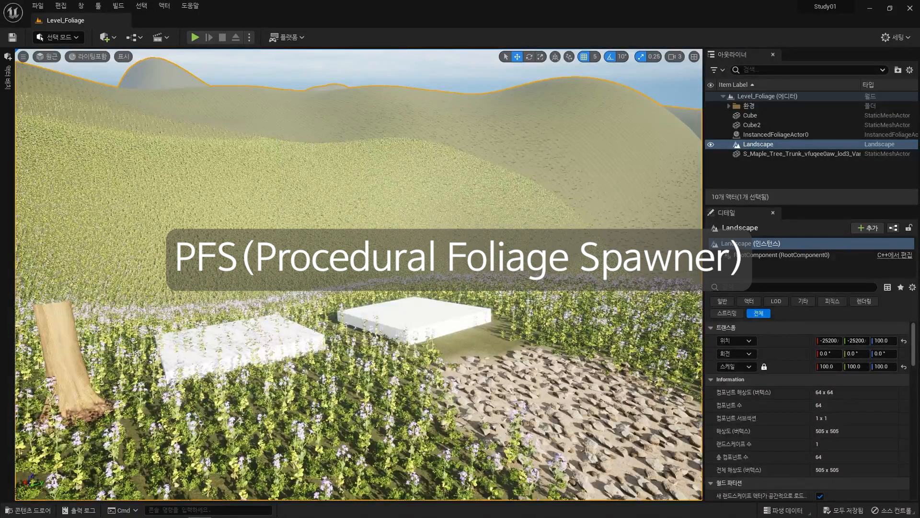
key(ctrl+space)
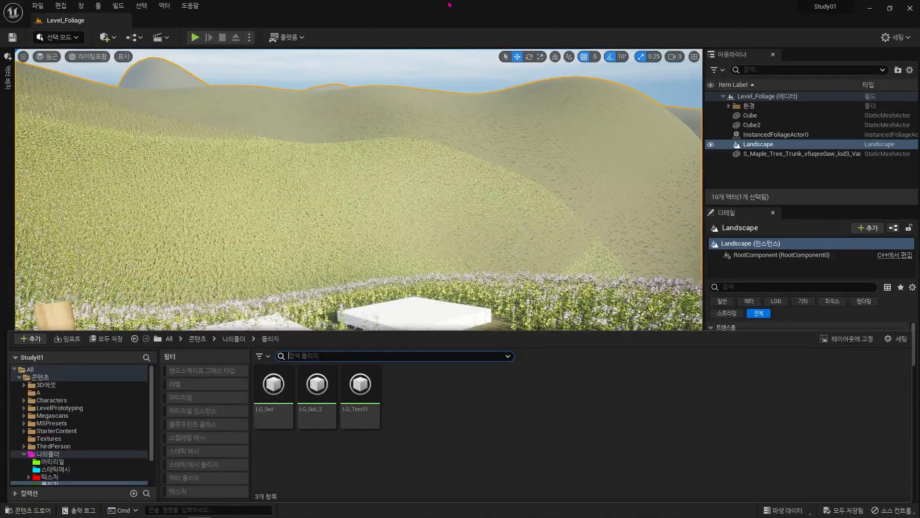
click(98, 456)
double_click(403, 379)
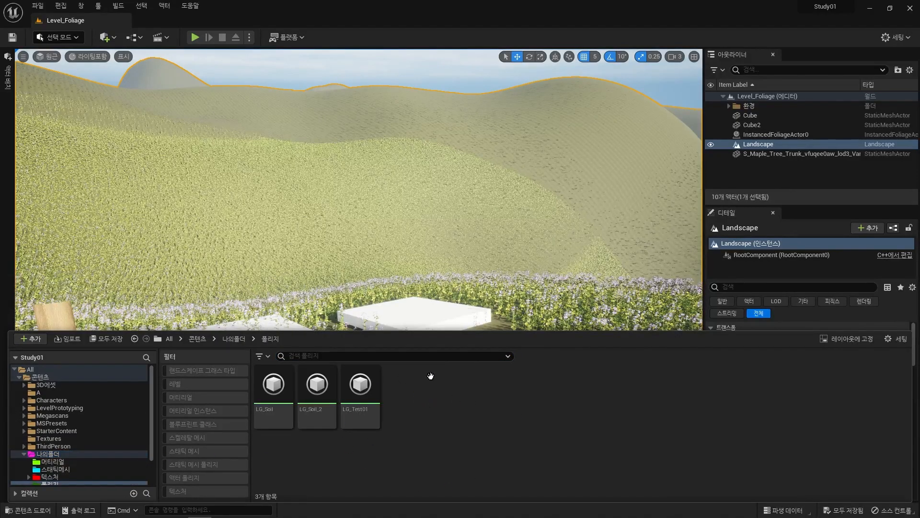
right_click(426, 419)
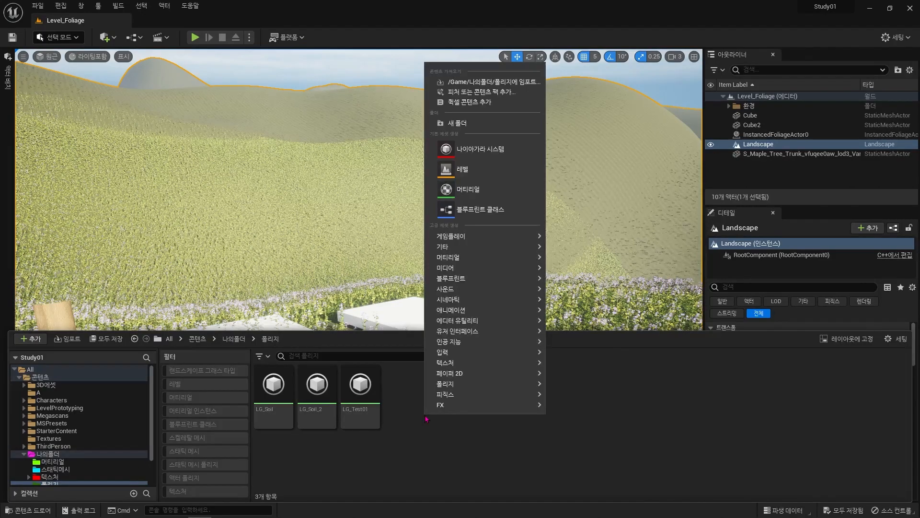
mouse_move(498, 386)
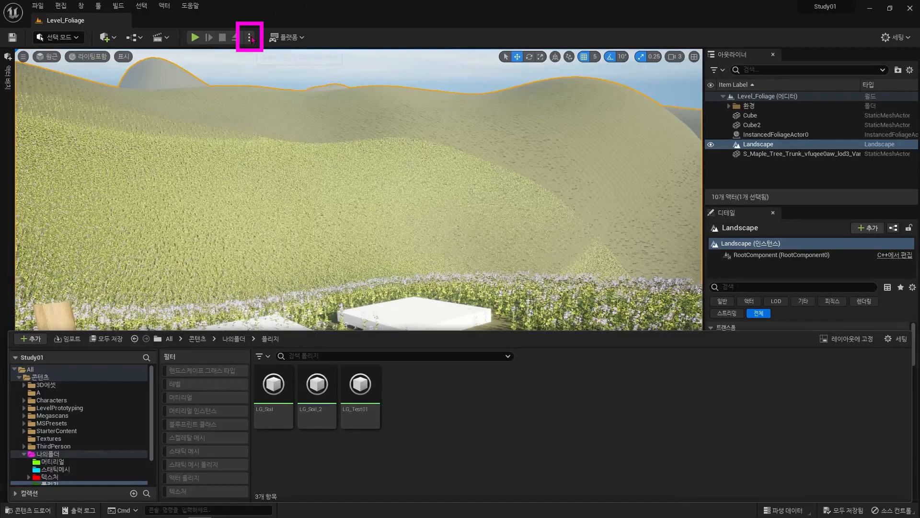
click(250, 37)
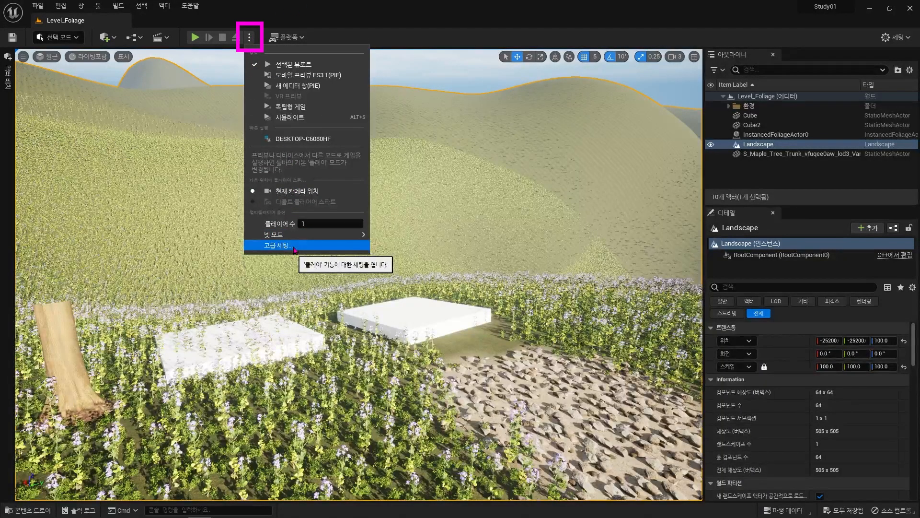
click(279, 10)
Open the Experimental (실험단계 기능) section of the Editor Preferences
click(65, 10)
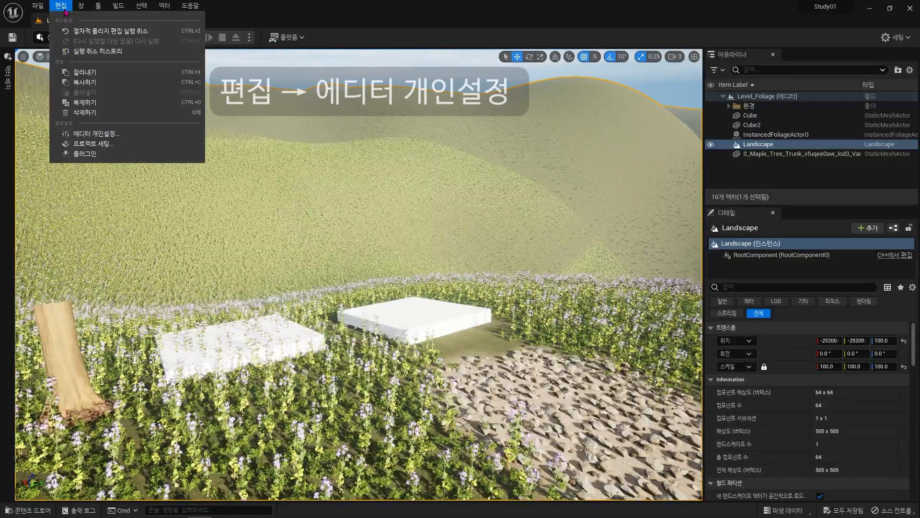
click(120, 137)
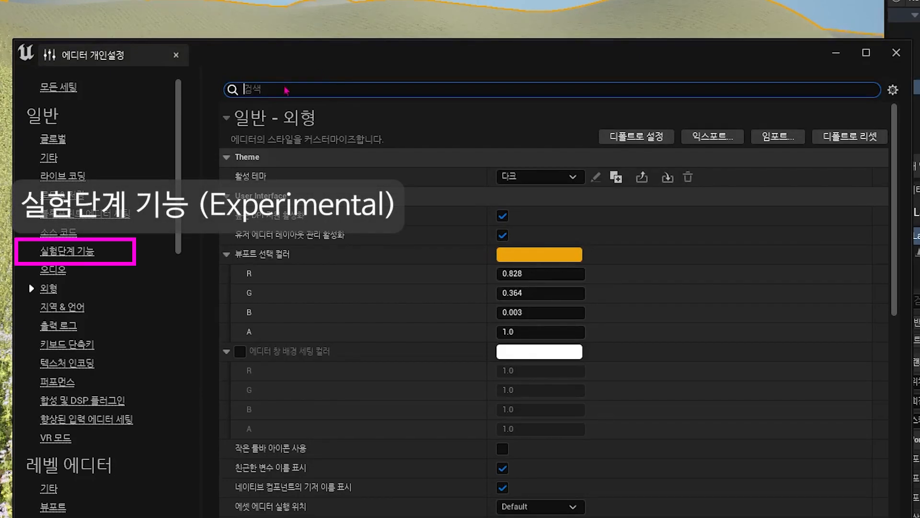
click(69, 256)
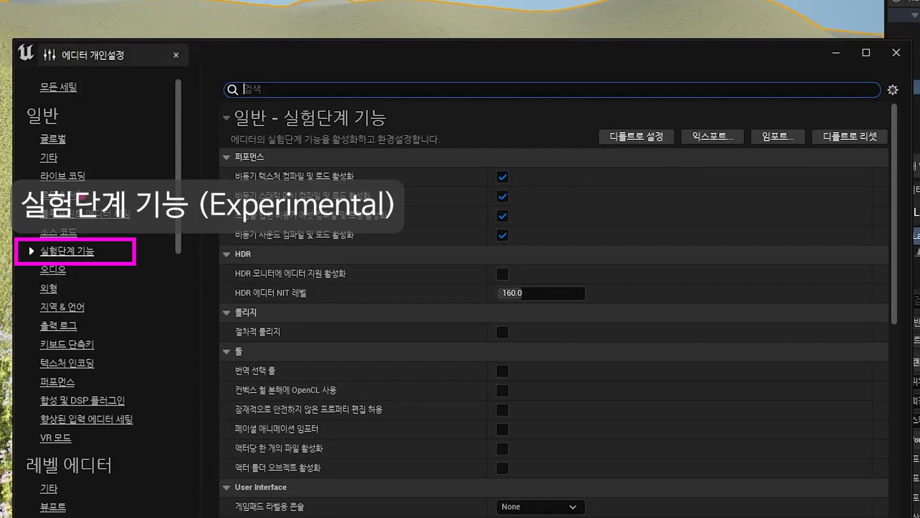
Search all editor preferences for "폴리지" and clear the search
click(65, 94)
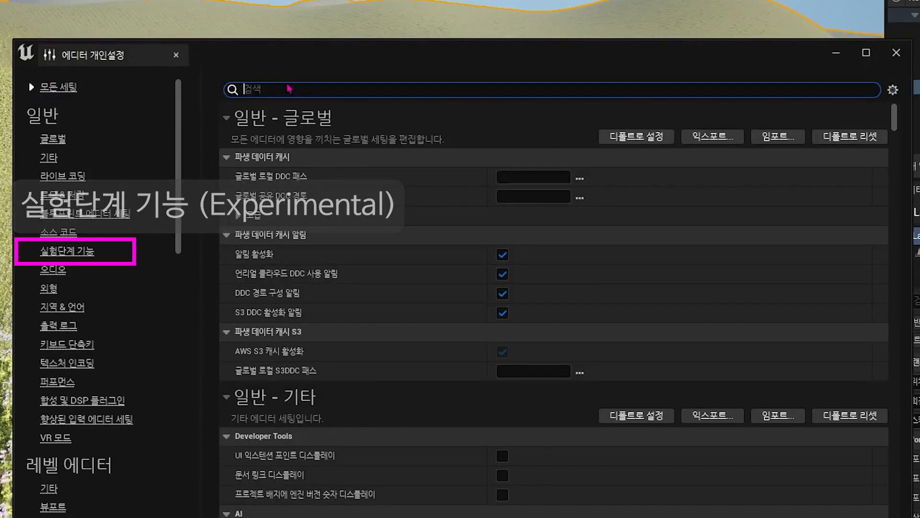
text(폴리)
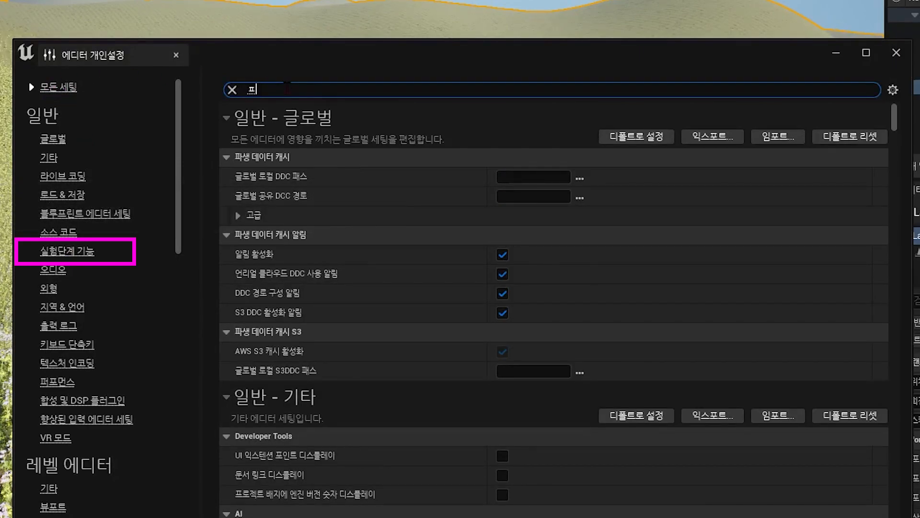
text(지)
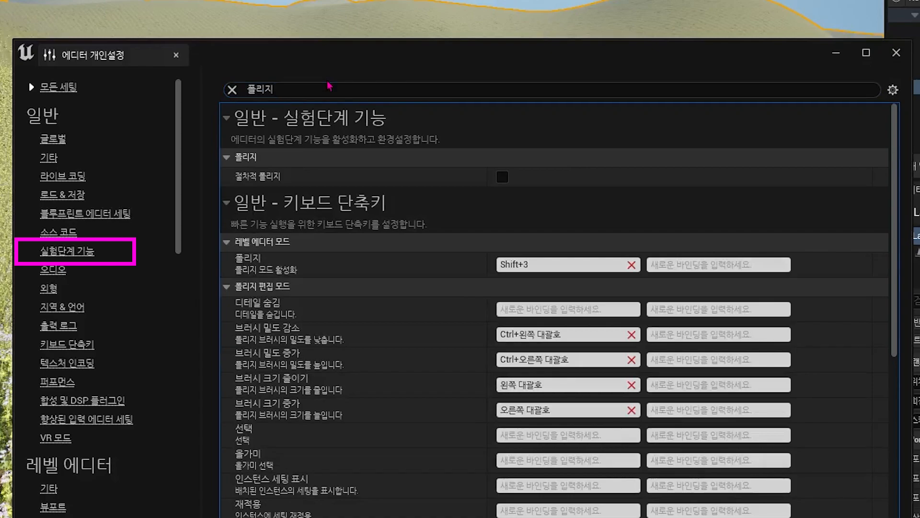
click(232, 91)
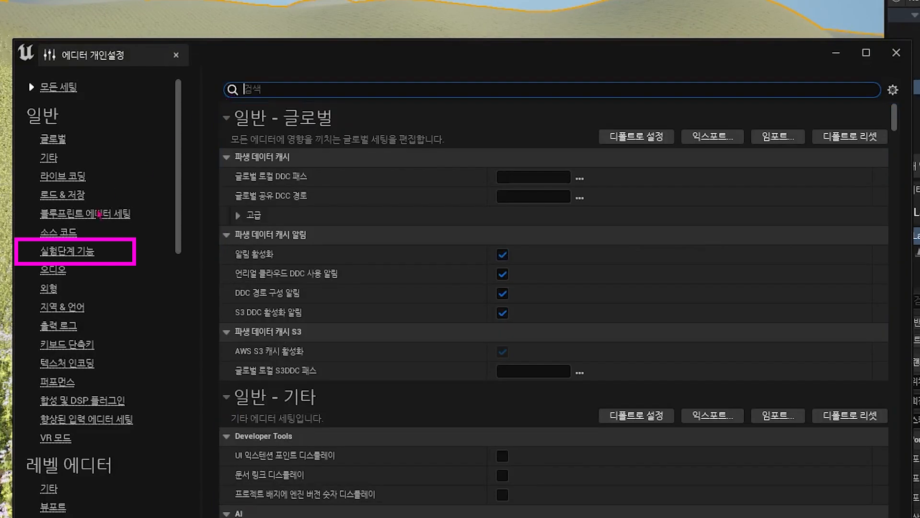
Enable Procedural Foliage (절차적 폴리지) in the Experimental preferences and close the preferences window
click(67, 251)
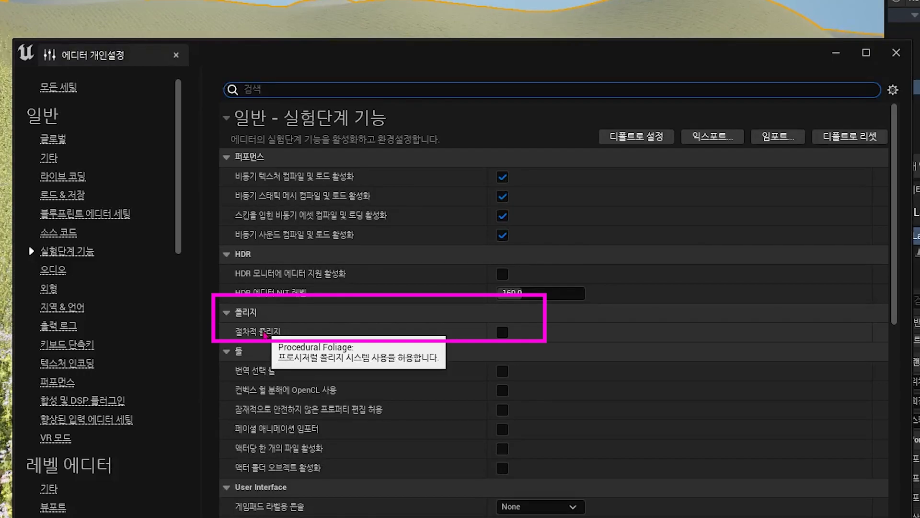
click(503, 332)
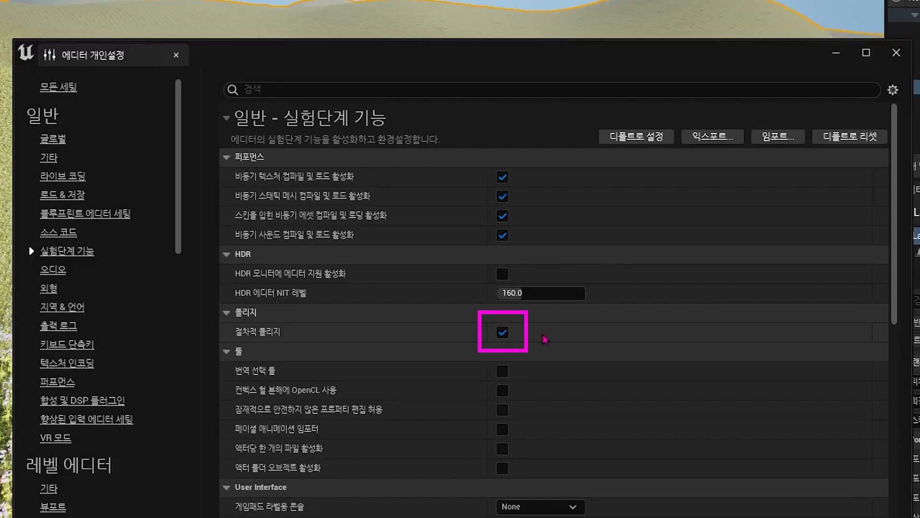
click(896, 52)
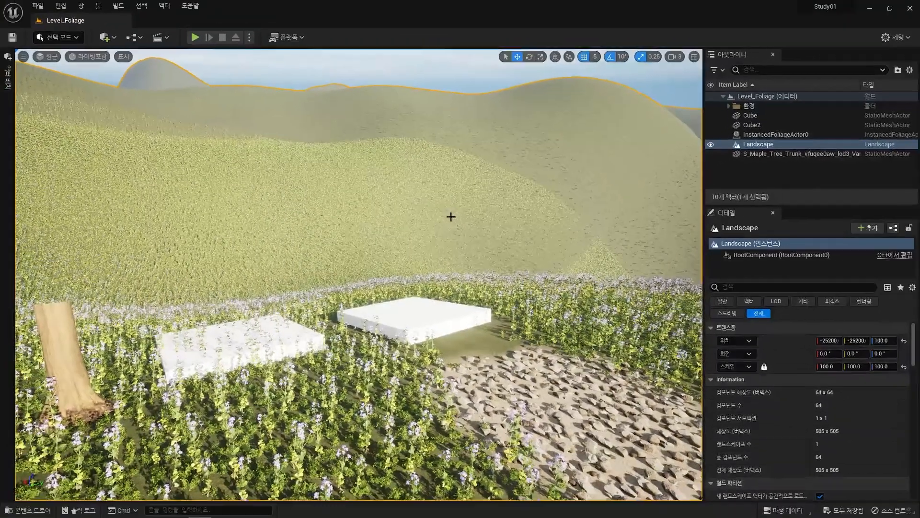
Create a Procedural Foliage Spawner asset named PFS_Test01 in the 나의폴더/폴리지 folder
key(ctrl+space)
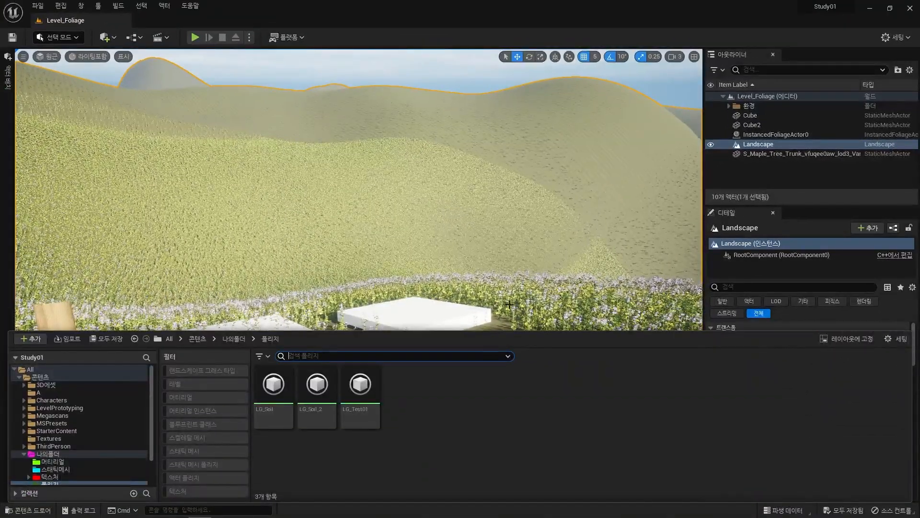
right_click(475, 400)
mouse_move(510, 369)
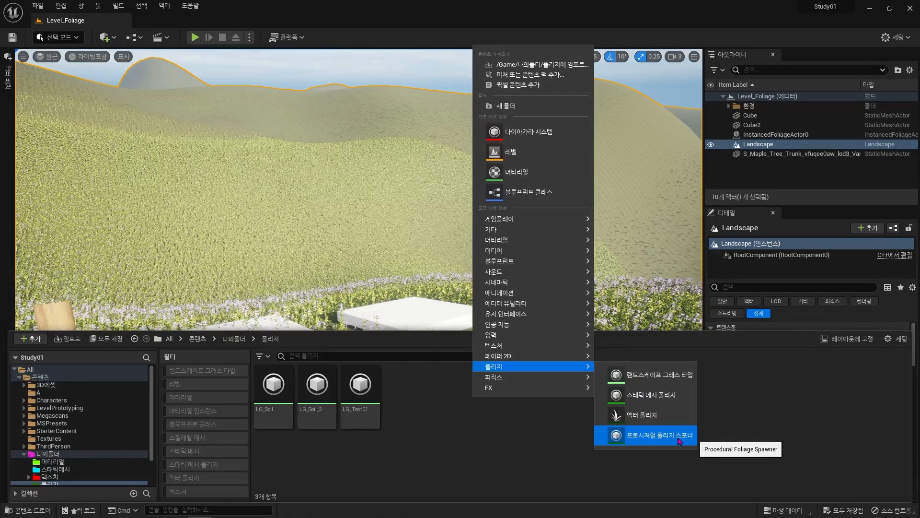
click(679, 436)
text(PF)
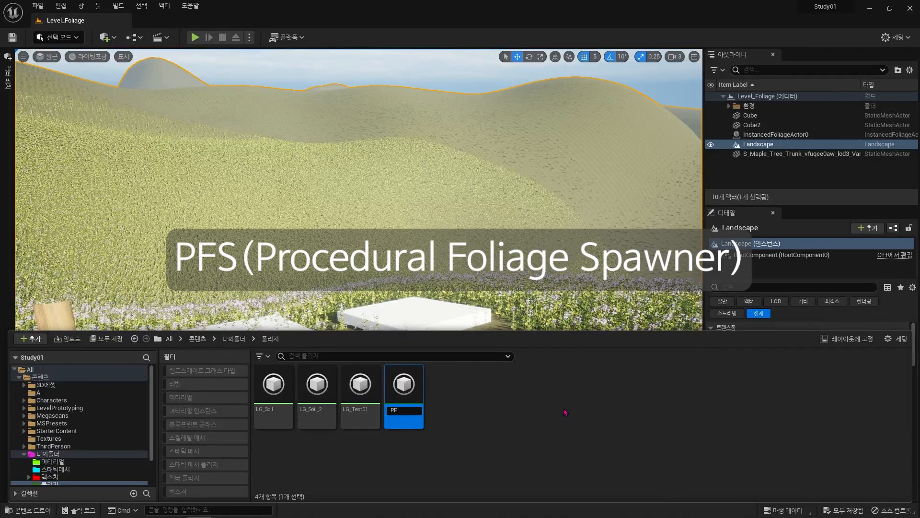
text(S_Test01)
click(566, 412)
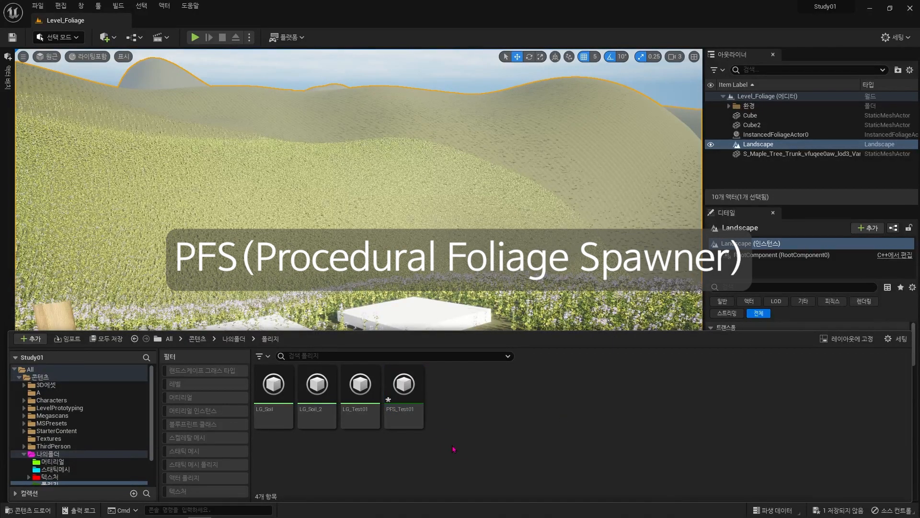
Open PFS_Test01 for editing and add one element to its foliage types (폴리지 타입) array
double_click(405, 393)
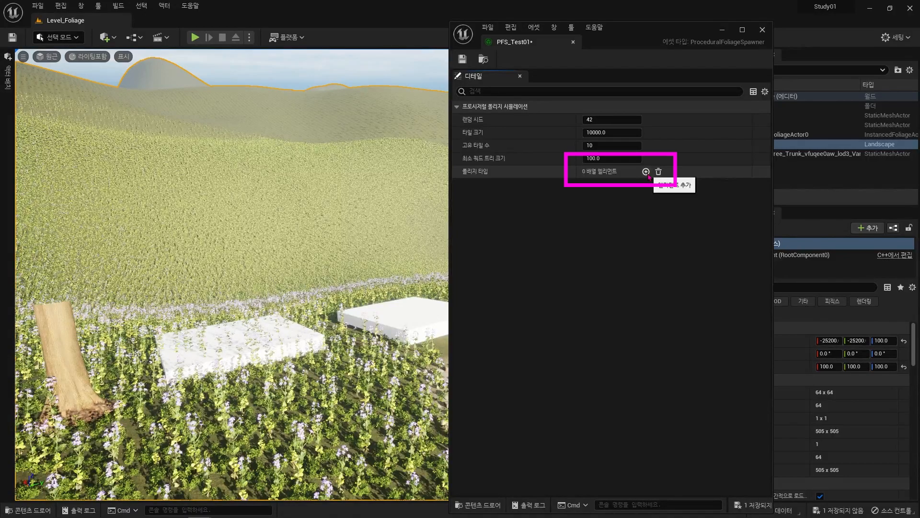
click(646, 172)
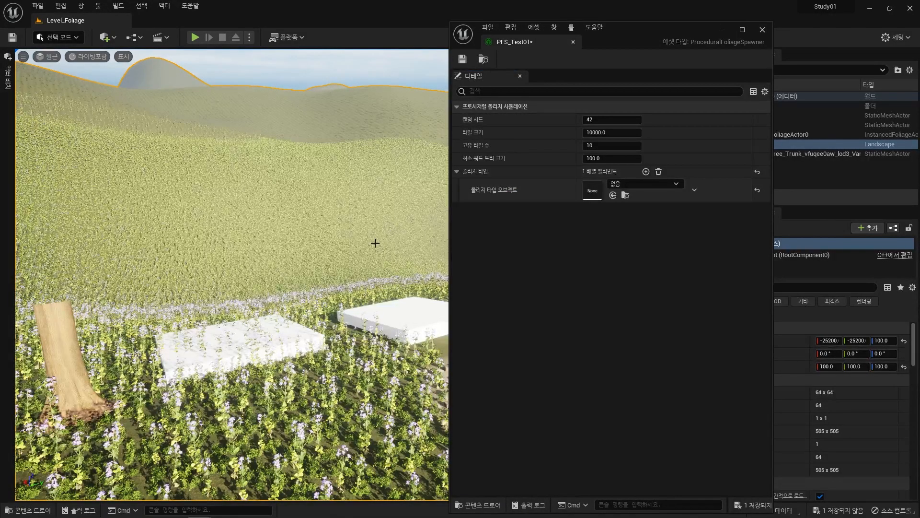
Examine the existing foliage types in Foliage mode, return to Selection mode and show the project content
key(shift+3)
click(125, 332)
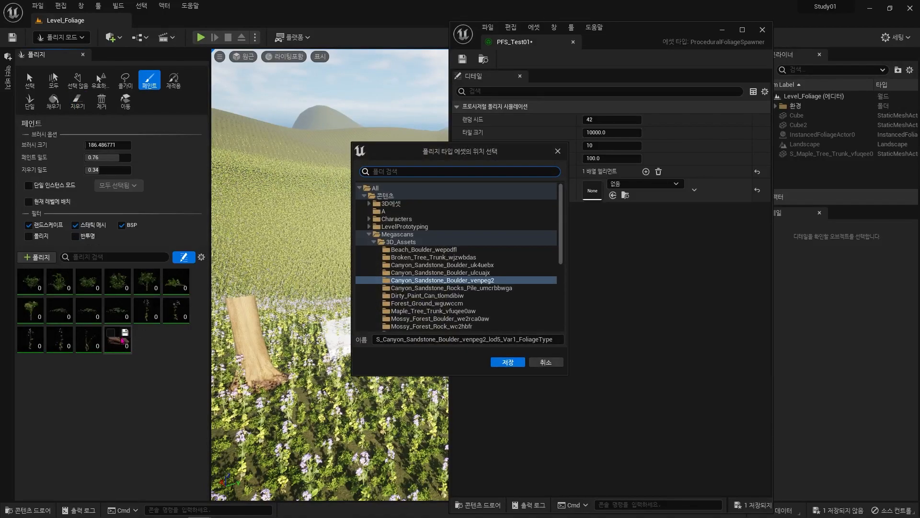
click(545, 362)
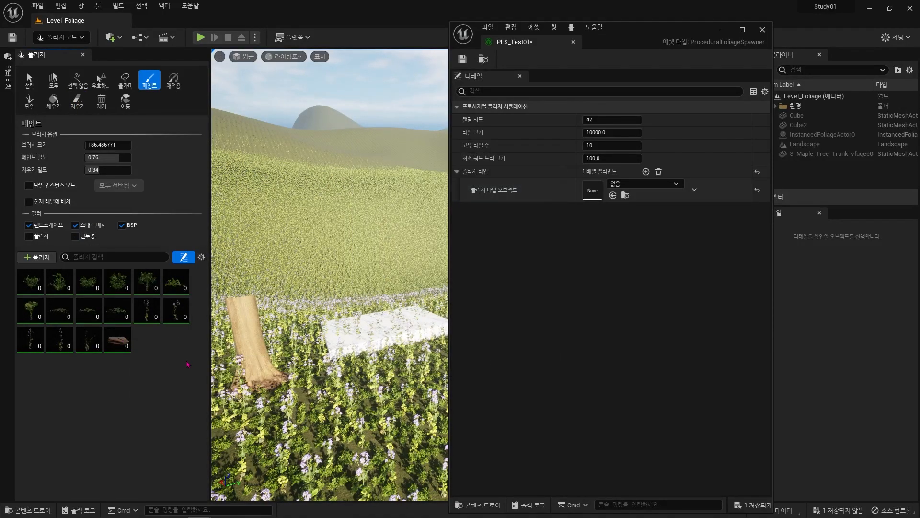
key(ctrl+a)
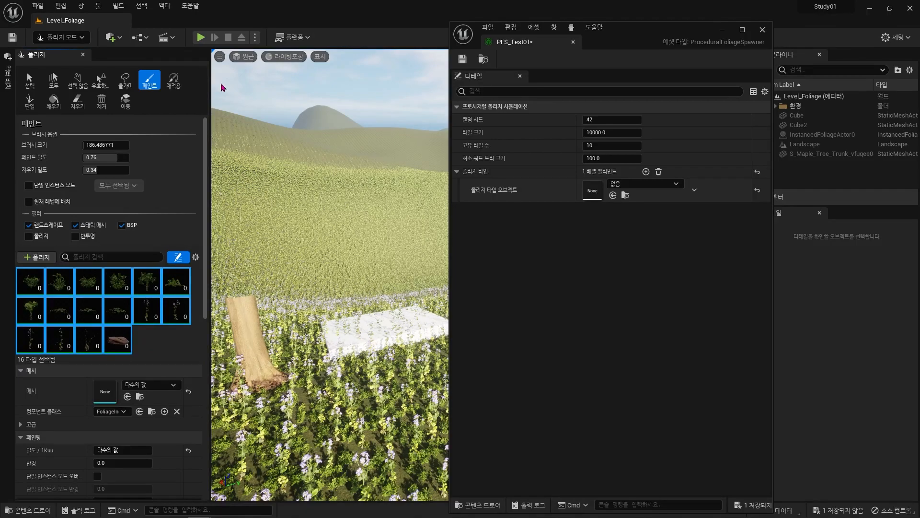
key(shift+1)
key(ctrl+space)
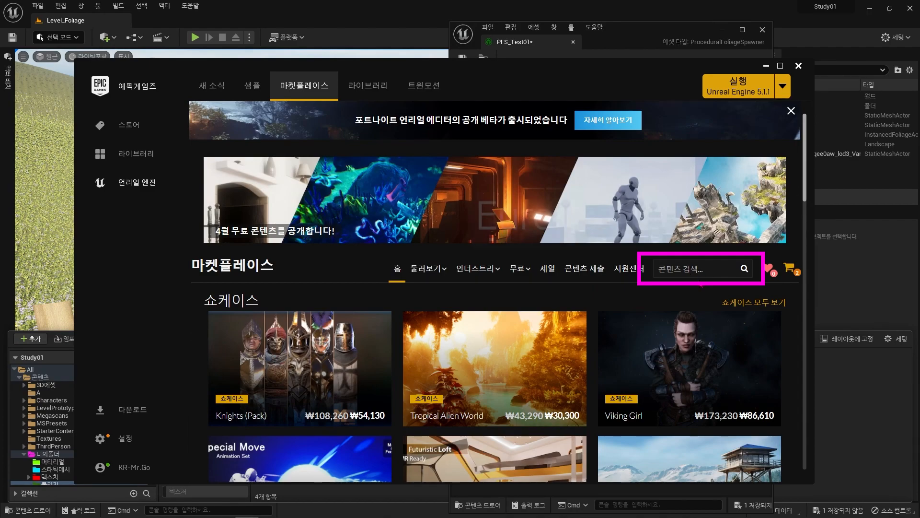
Switch to the Epic Games Launcher marketplace, search for "european" and limit the results to free content
text(european)
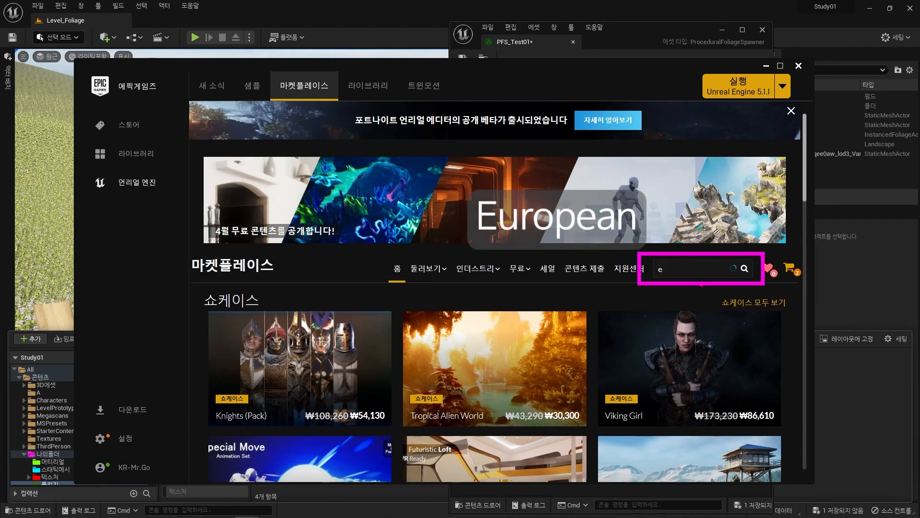
key(Return)
click(684, 359)
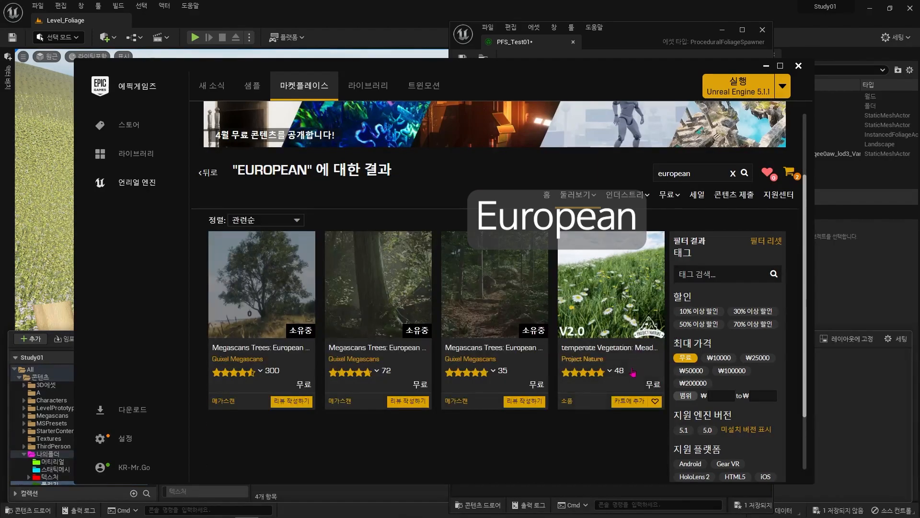
Add the Megascans Trees: European Beech (Early Access) pack to the Study01 project and enlarge its tree lineup preview image
scroll(634, 367, down, 1)
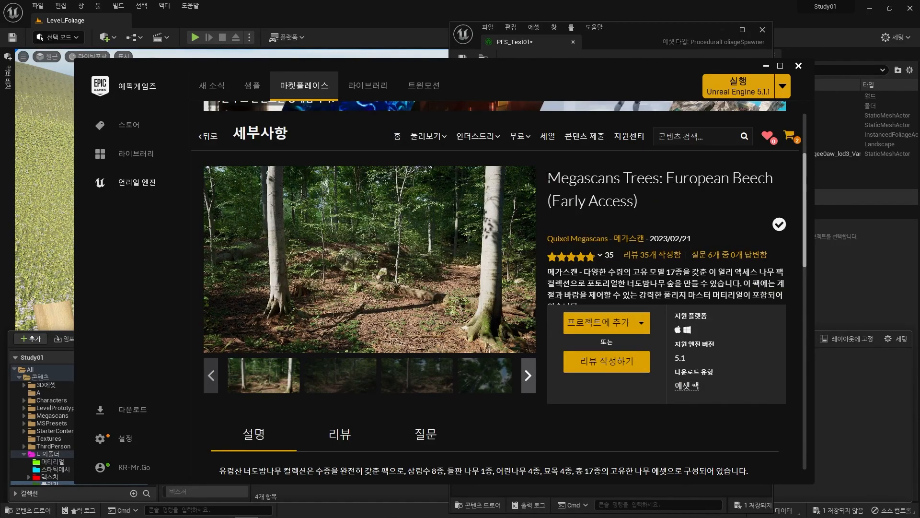
drag(549, 177, 778, 187)
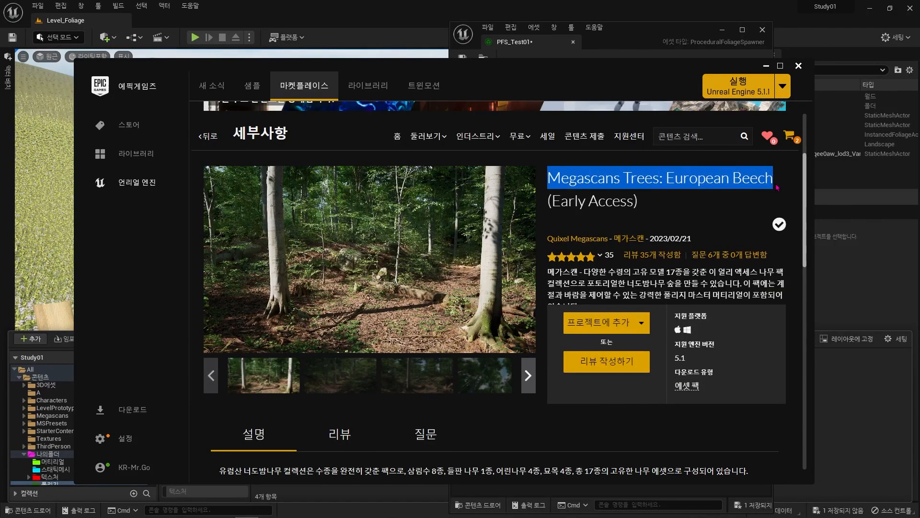
click(617, 328)
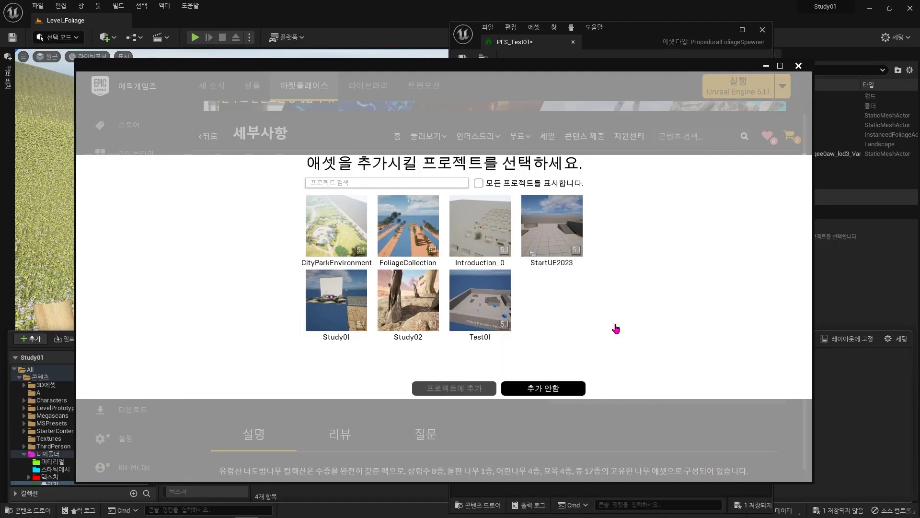
click(336, 300)
click(477, 388)
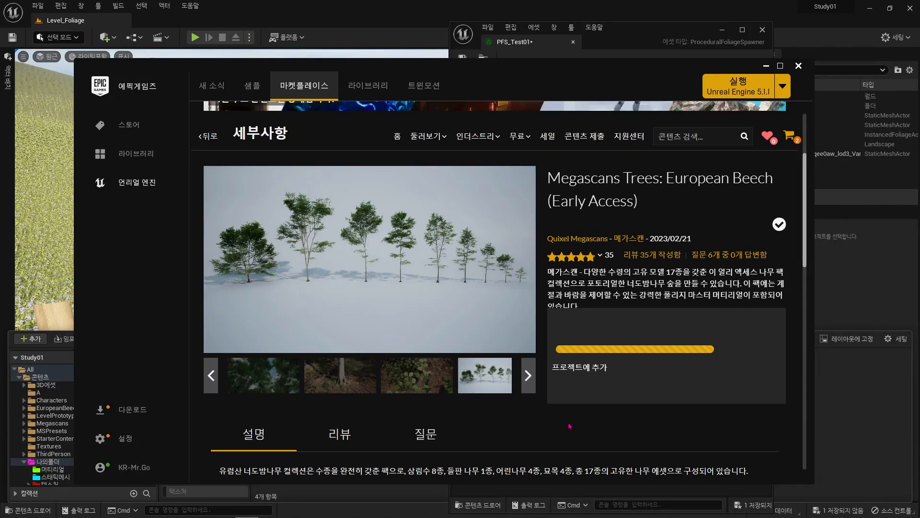
click(524, 302)
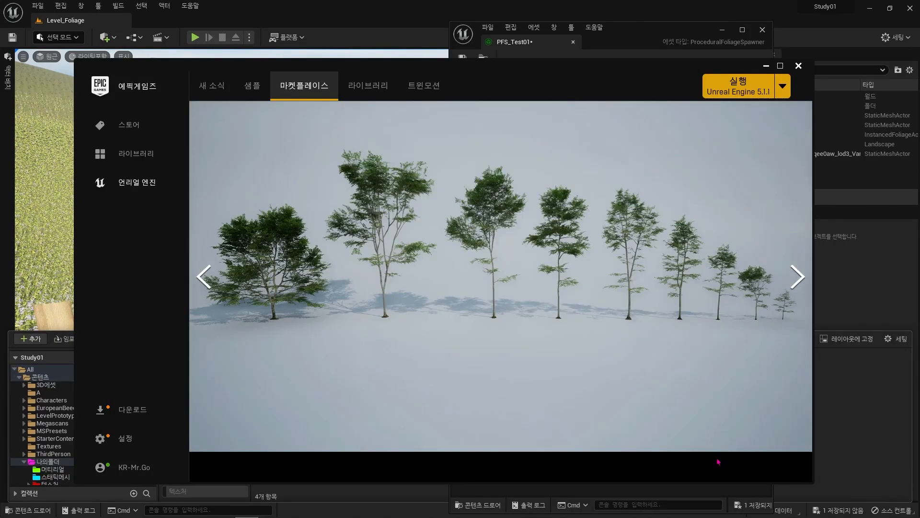
Switch back to Unreal Editor, open Quixel Bridge and search it for "tree"
click(106, 37)
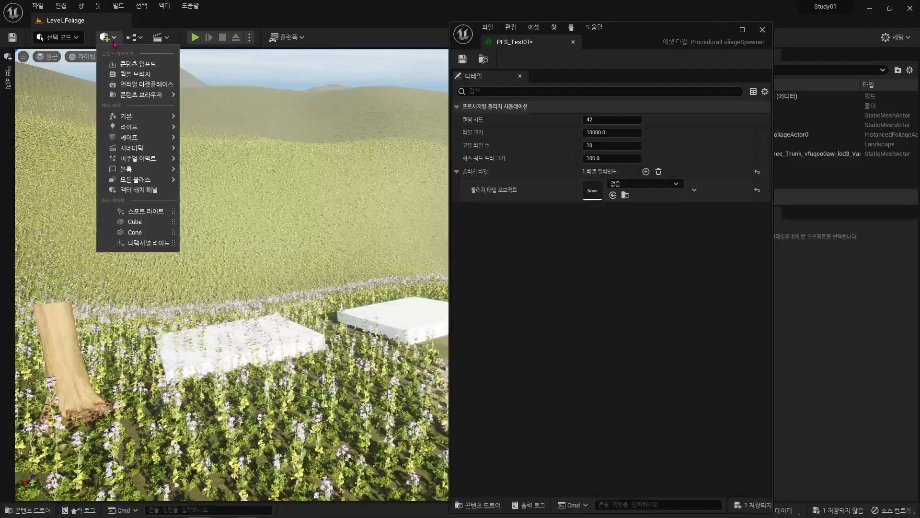
mouse_move(136, 95)
click(137, 76)
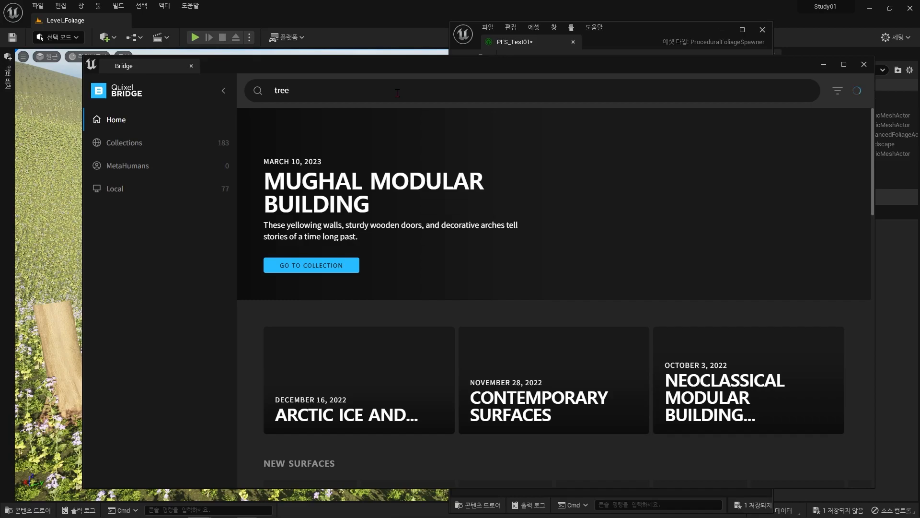
key(Return)
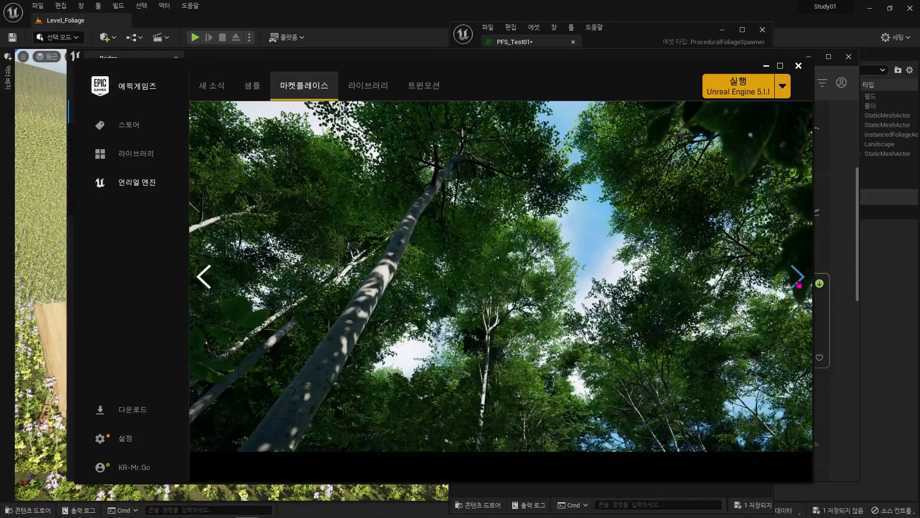
Browse the next preview images of the Megascans European Beech pack in the marketplace
click(798, 277)
click(798, 277)
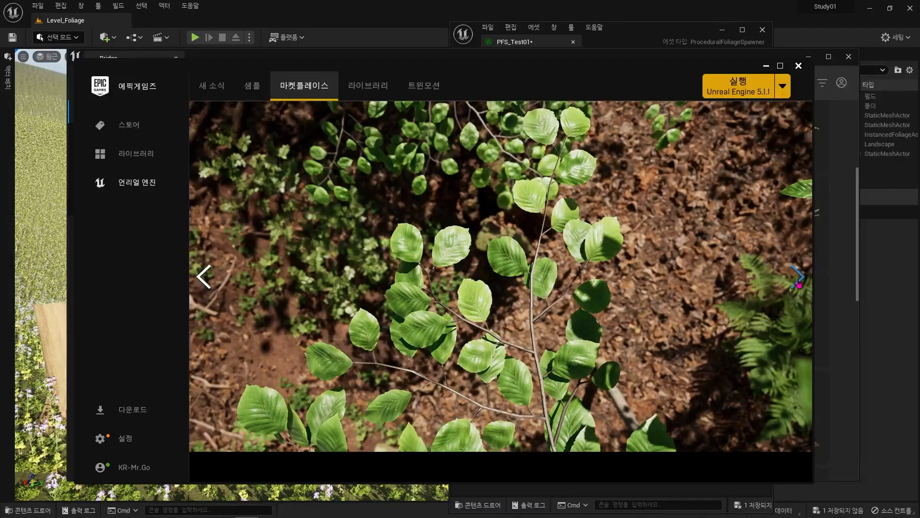
click(798, 277)
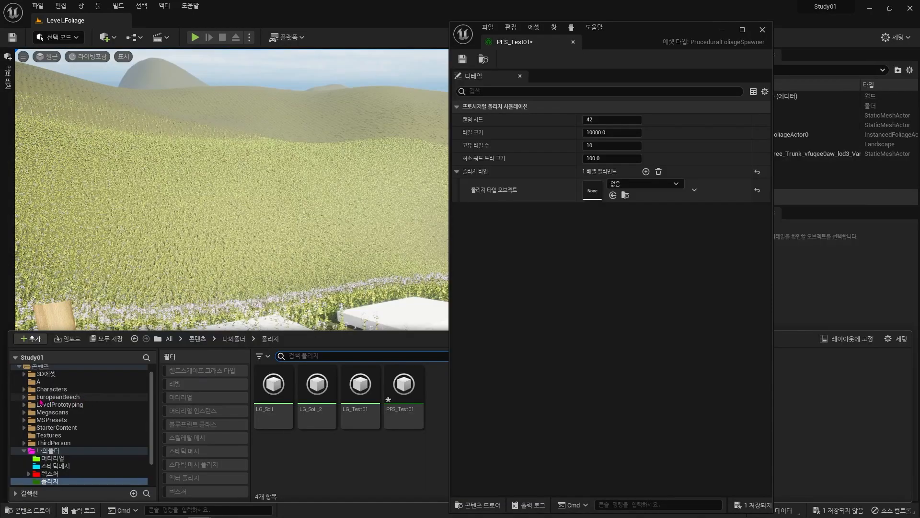
Return to Unreal Editor, filter the EuropeanBeech folder to static meshes and select all of them
click(29, 399)
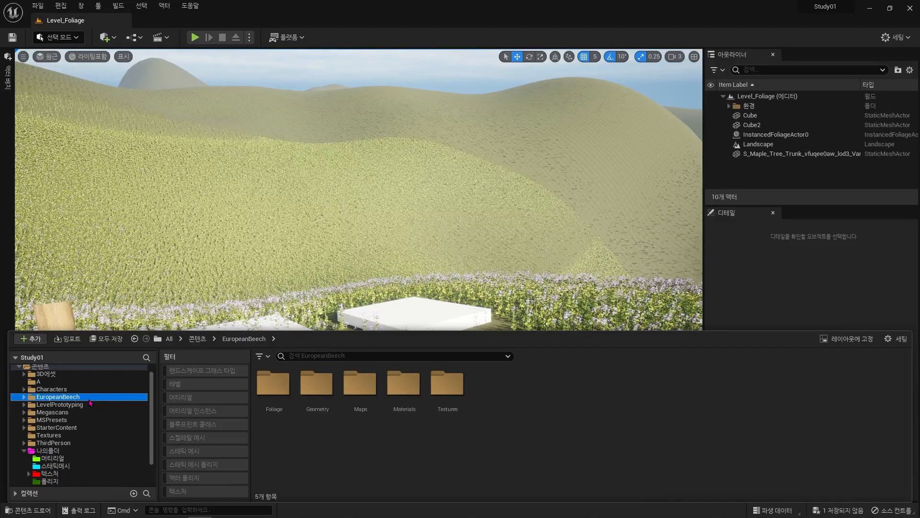
click(202, 452)
click(542, 384)
key(ctrl+a)
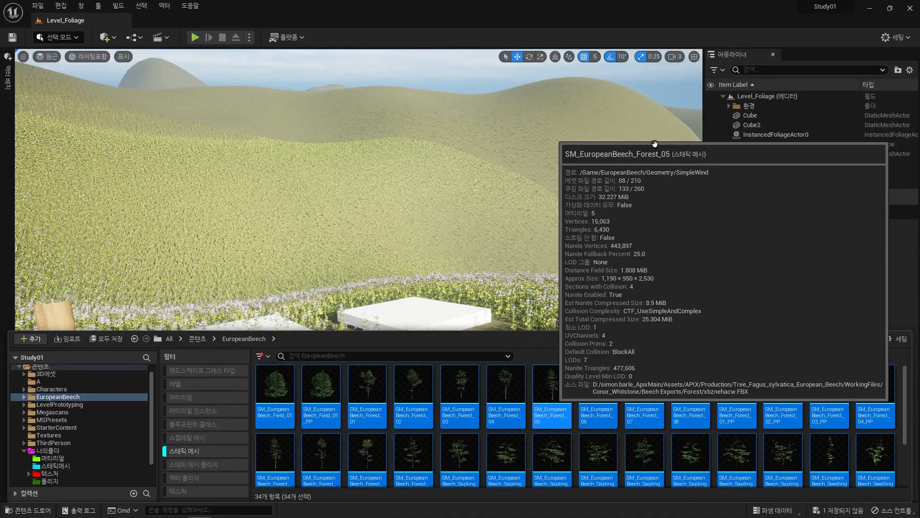
Select the Landscape in Level_Foliage and look over the surrounding scene
right_click(640, 131)
click(759, 144)
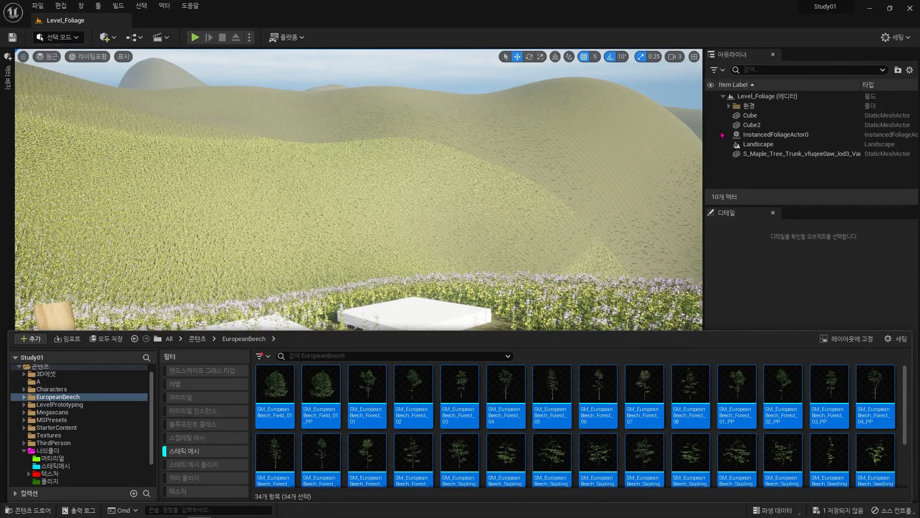
double_click(758, 144)
right_drag(431, 259, 326, 264)
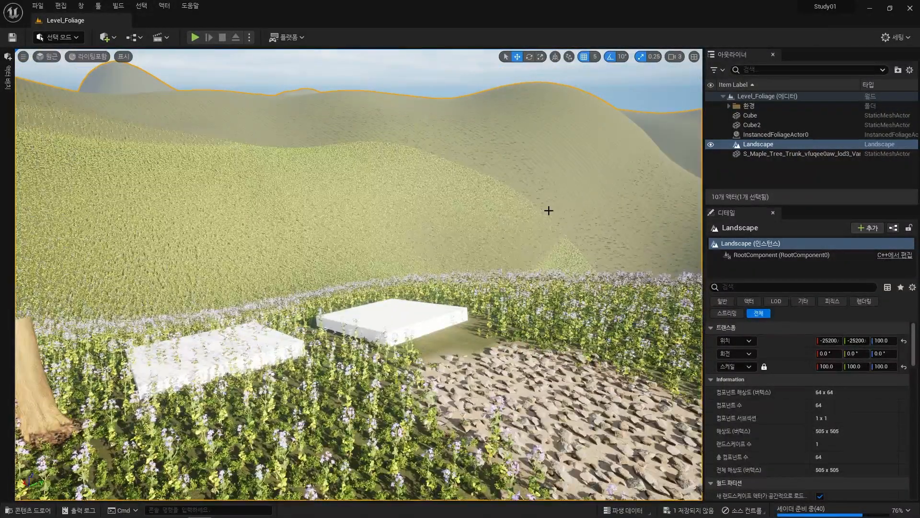
Create a level named Level_PFS in the 레벨 folder and open it, saving Level_PFS and PFS_Test01
key(ctrl+space)
scroll(72, 417, down, 3)
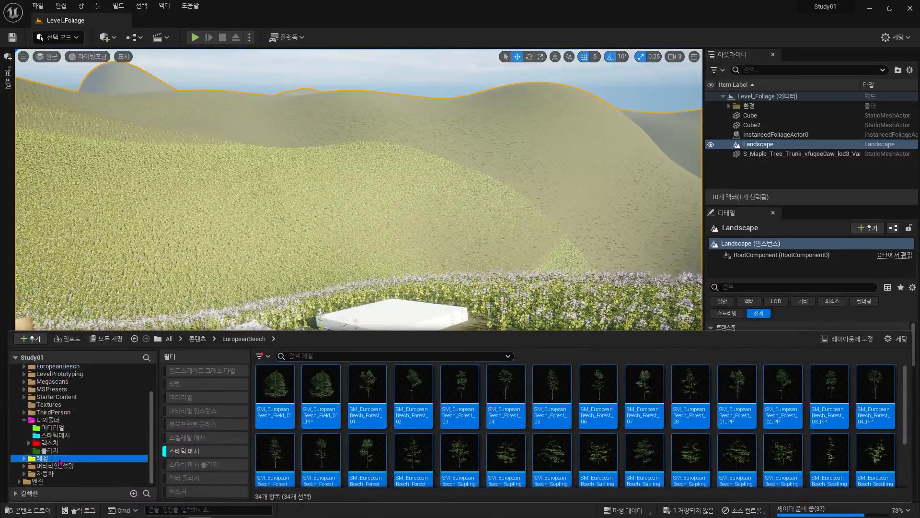
click(42, 458)
right_click(522, 431)
click(551, 181)
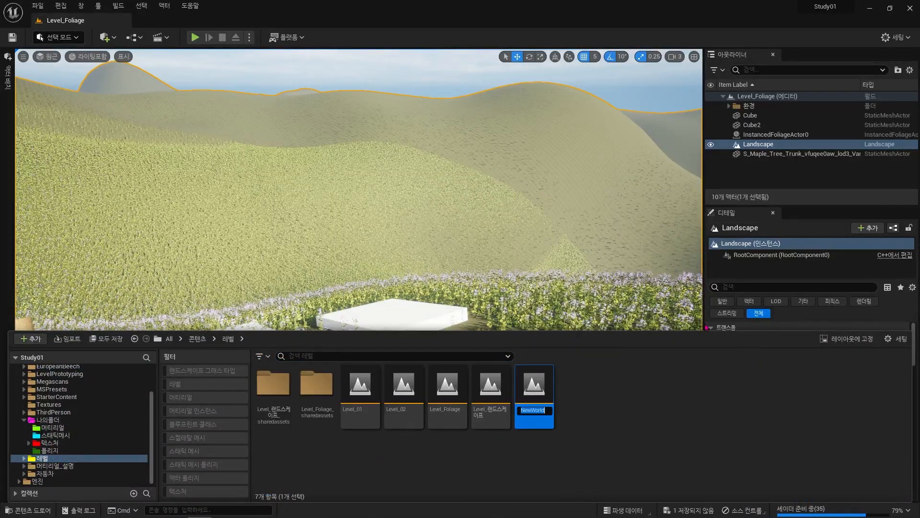
text(Level_PF)
key(Return)
double_click(491, 383)
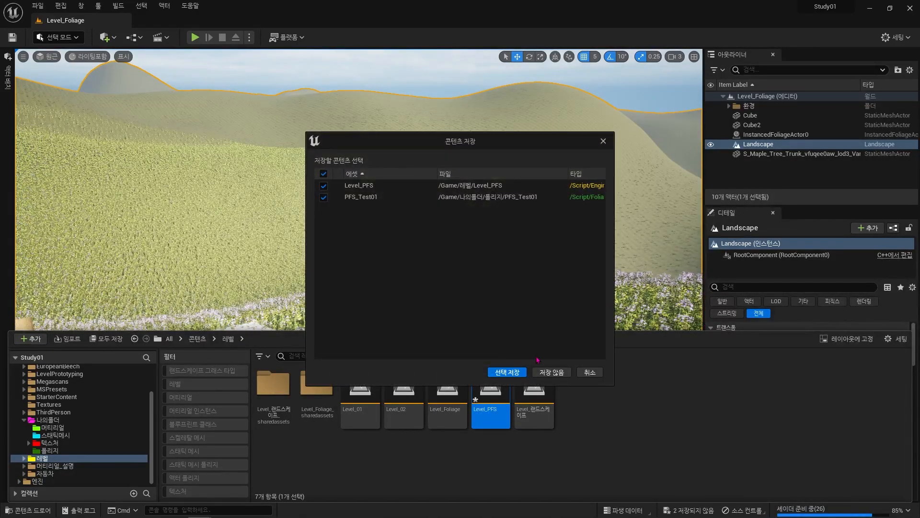
click(517, 374)
Add a sky light, directional light, sky atmosphere, volumetric cloud and height fog with the Environment Light Mixer
click(81, 6)
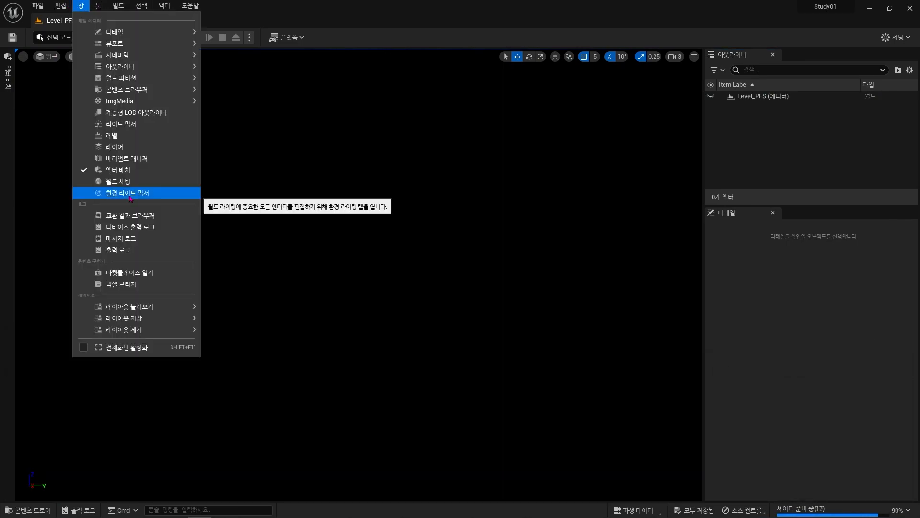
click(129, 196)
click(408, 145)
click(408, 144)
click(408, 144)
click(408, 145)
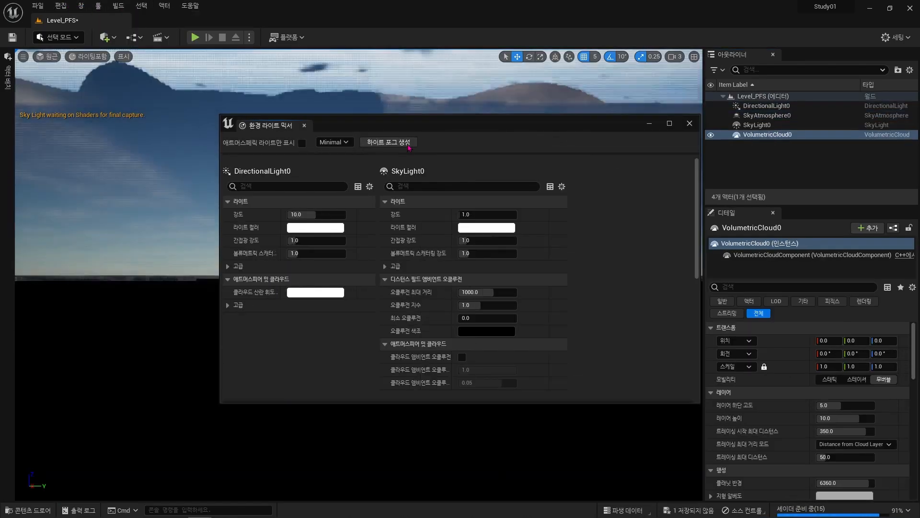
click(409, 143)
click(689, 124)
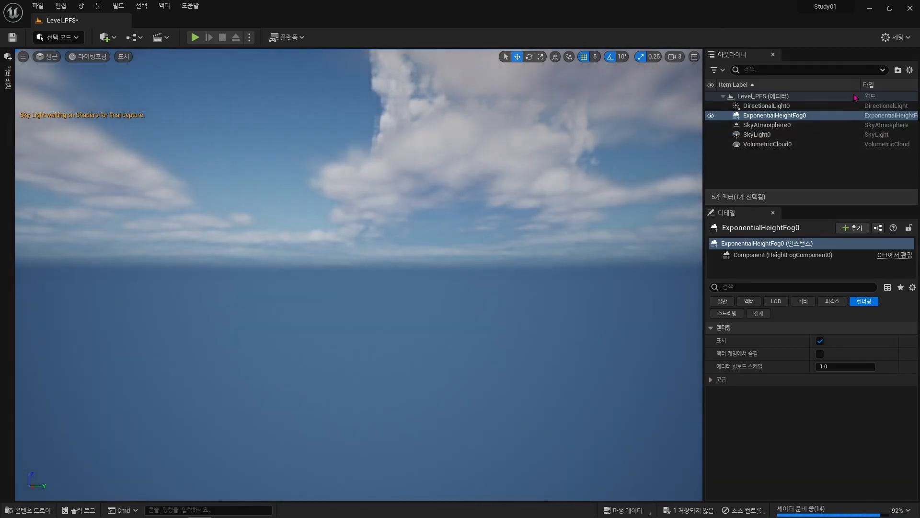
Group the five environment lighting actors into an Outliner folder named Light
click(796, 143)
shift+click(788, 106)
right_click(789, 106)
mouse_move(848, 315)
click(767, 318)
key(BackSpace)
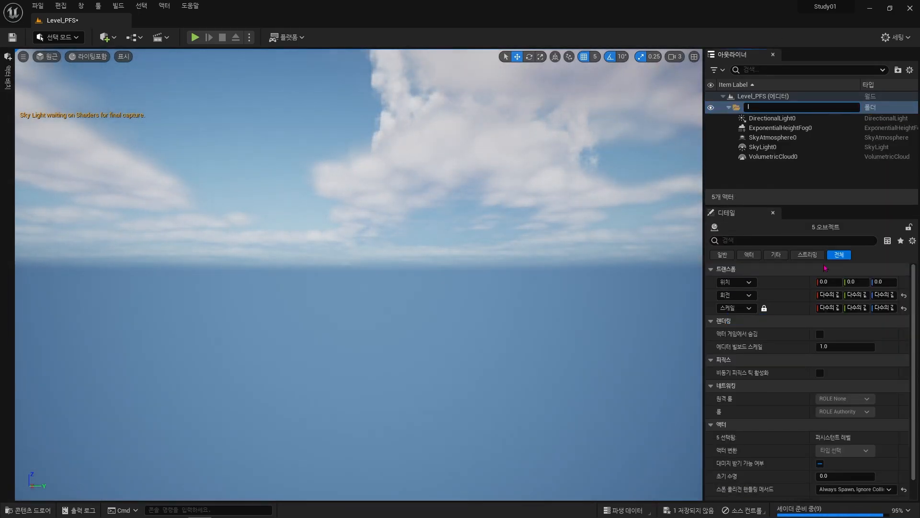
text(Light)
key(Return)
click(336, 37)
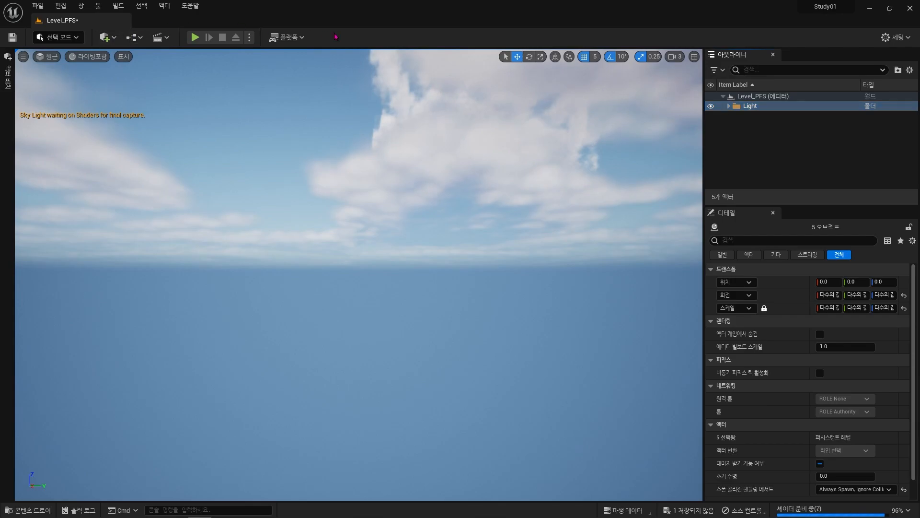
Create a new landscape in Landscape mode with its X scale set to 50
key(shift+2)
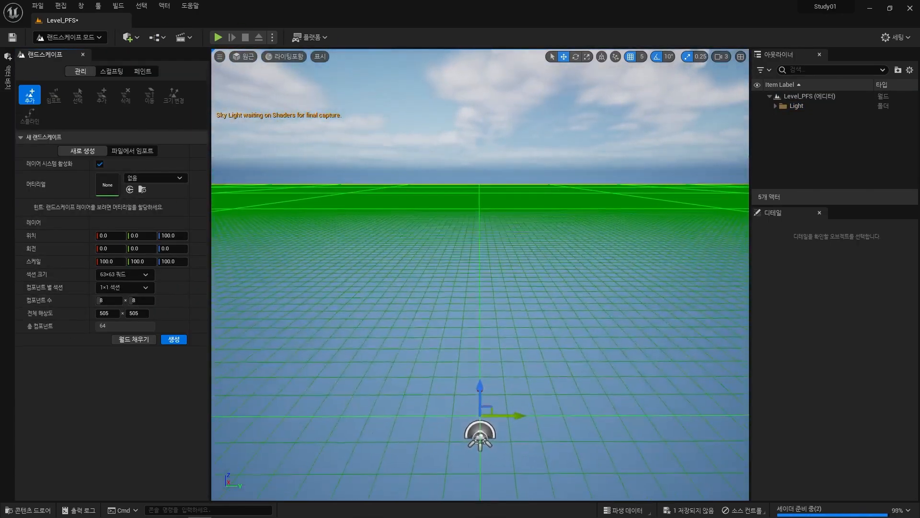
click(111, 260)
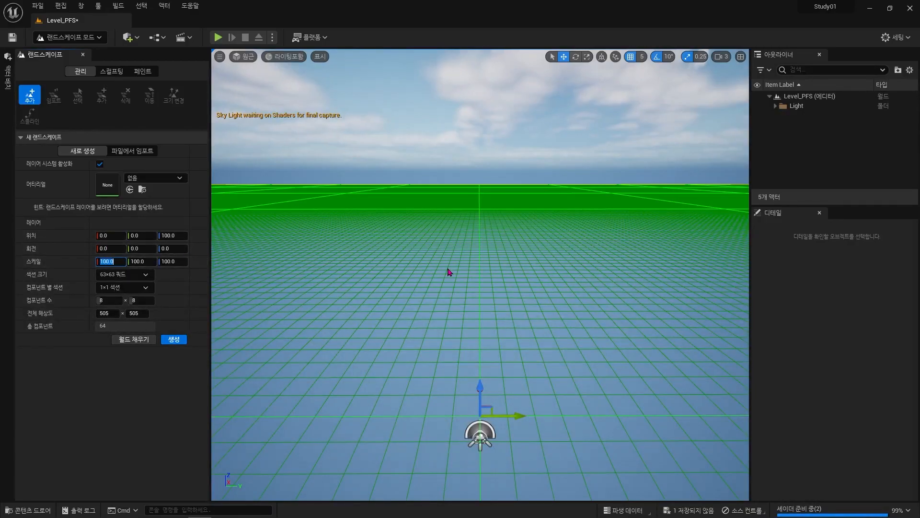
text(50)
key(Tab)
right_drag(480, 288, 532, 274)
click(181, 339)
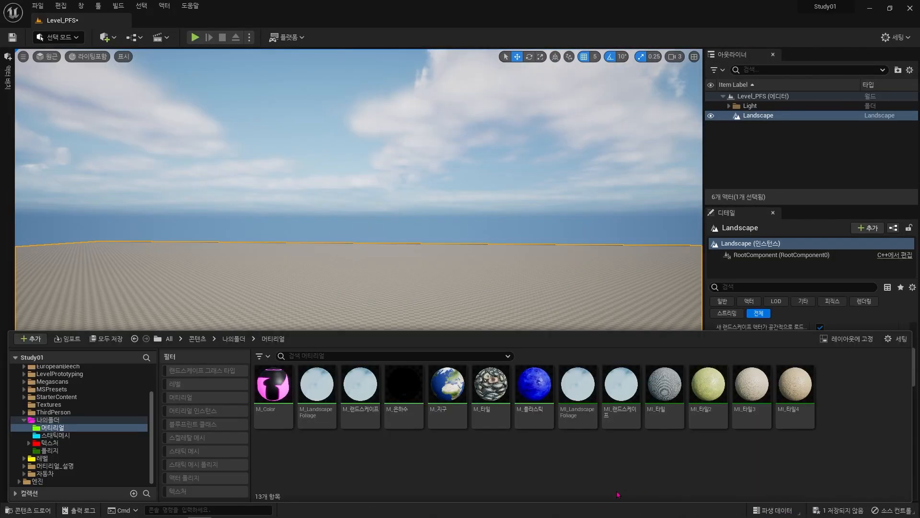
Open the M_LandscapeFoliage material and examine its Grass node with the Mossy, Soil and Rock samples
double_click(317, 386)
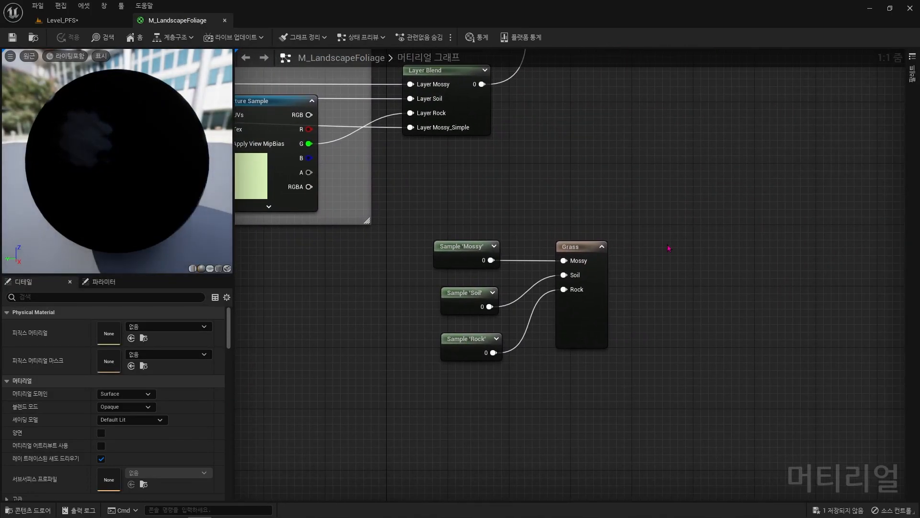
drag(719, 211, 425, 387)
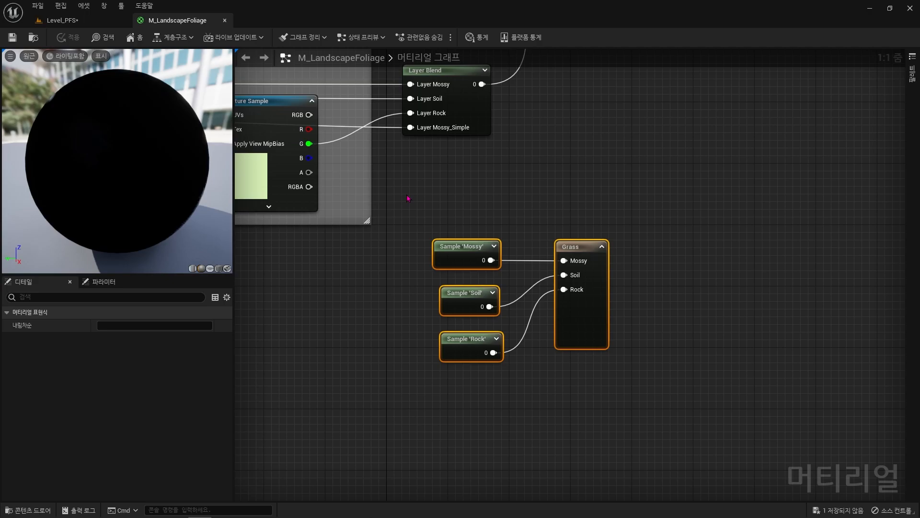
Duplicate the M_LandscapeFoliage material from the level's project content and name the copy M_PFS
click(96, 20)
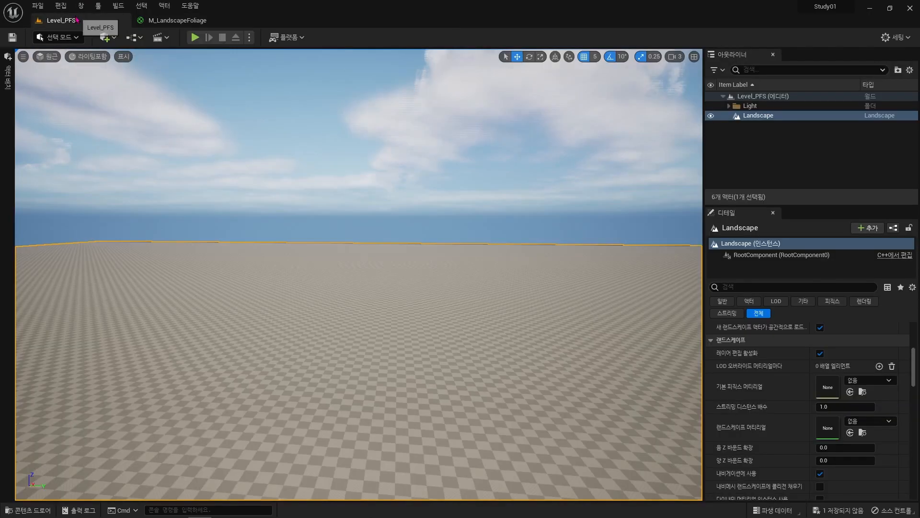
key(ctrl+space)
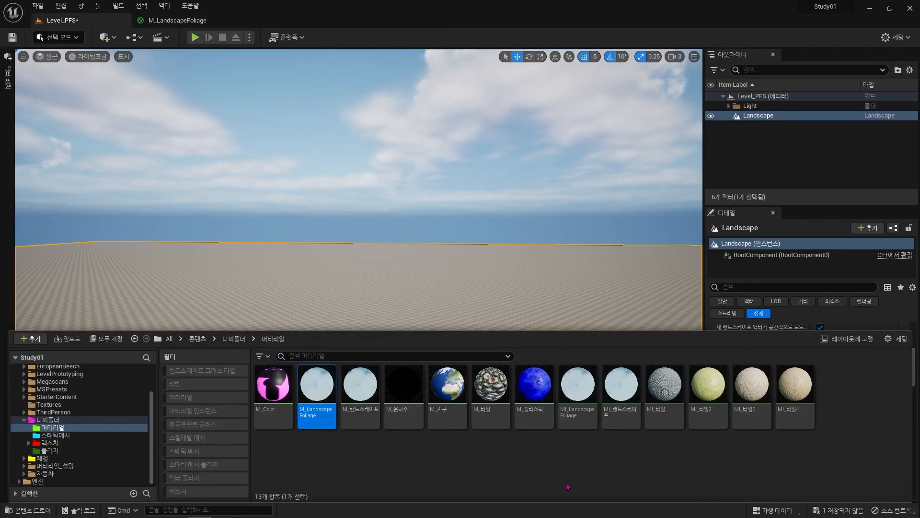
key(ctrl+d)
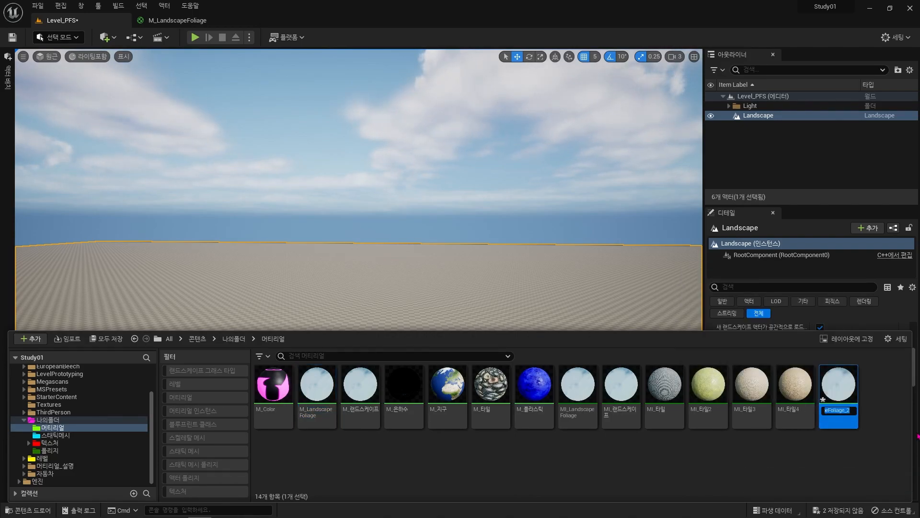
key(Return)
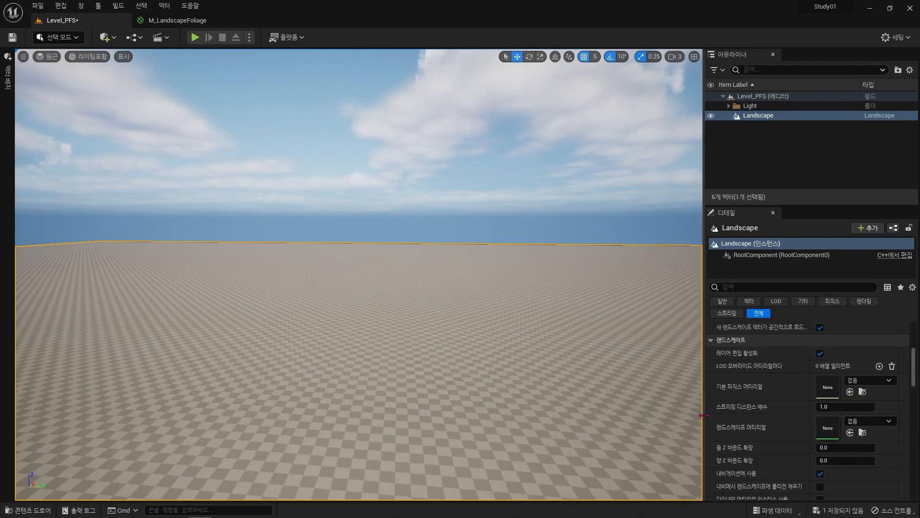
Open M_PFS as a docked editor, delete its Grass node and the three layer sample nodes, and apply the change
key(ctrl+space)
double_click(363, 389)
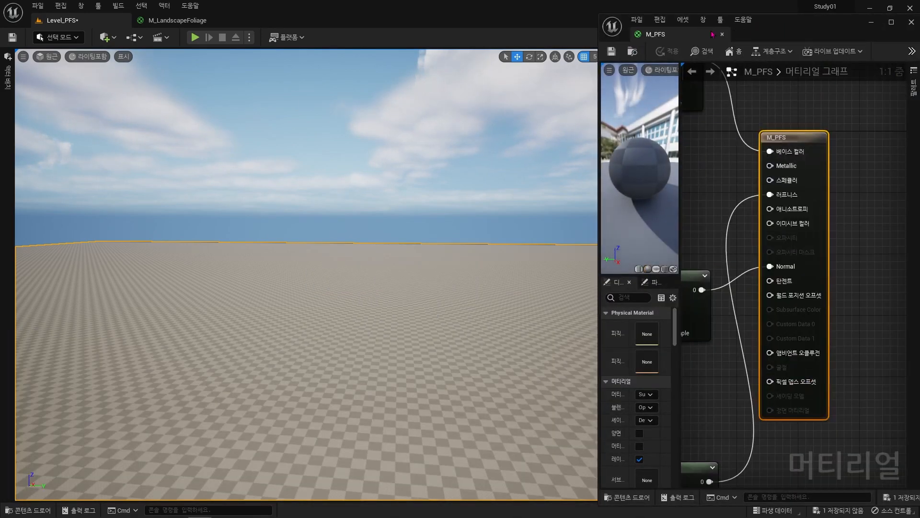
drag(713, 34, 259, 20)
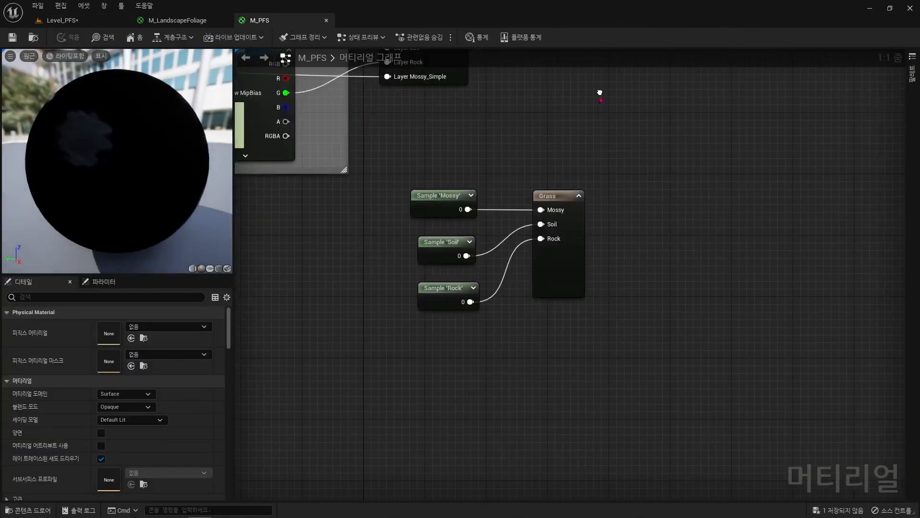
key(ctrl+a)
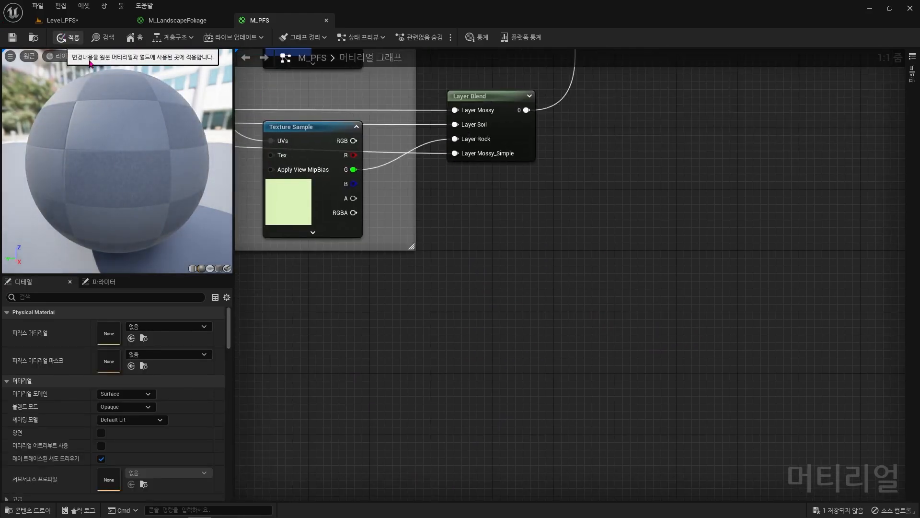
click(70, 38)
Create a material instance from M_PFS and name it MI_PFS
click(95, 22)
key(ctrl+space)
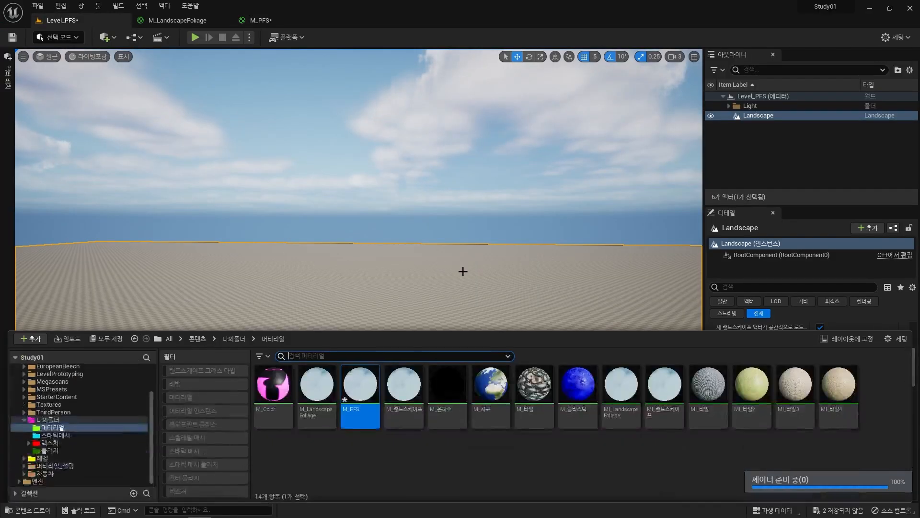
right_click(365, 394)
click(419, 171)
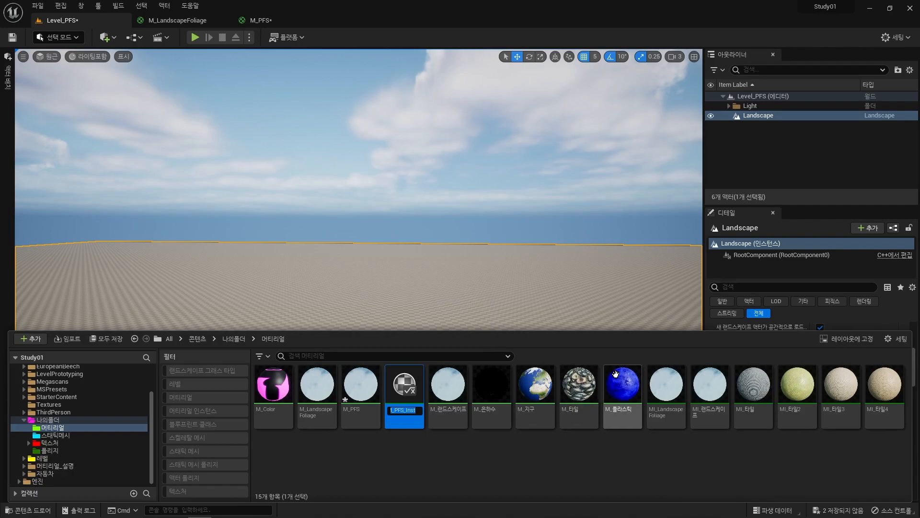
text(MI_PFS)
key(Return)
Assign MI_PFS as the landscape material of the Landscape actor
key(ctrl+space)
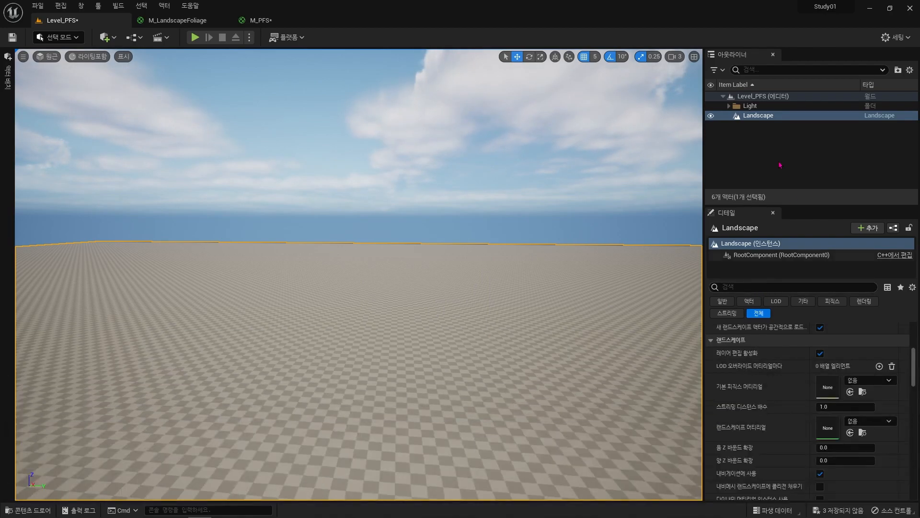
scroll(848, 359, down, 3)
click(849, 356)
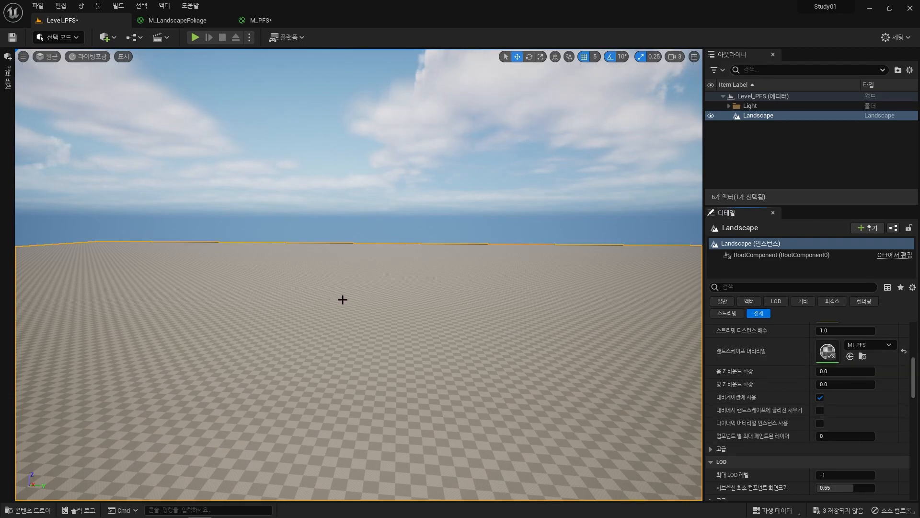
Create layer info assets for the Mossy, Soil and Rock paint layers in the Level_PFS_sharedassets folder
key(shift+3)
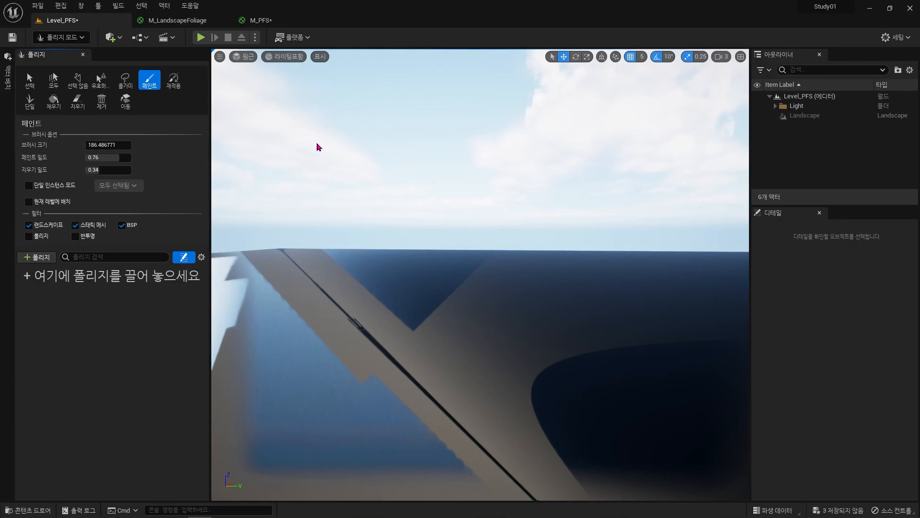
key(shift+2)
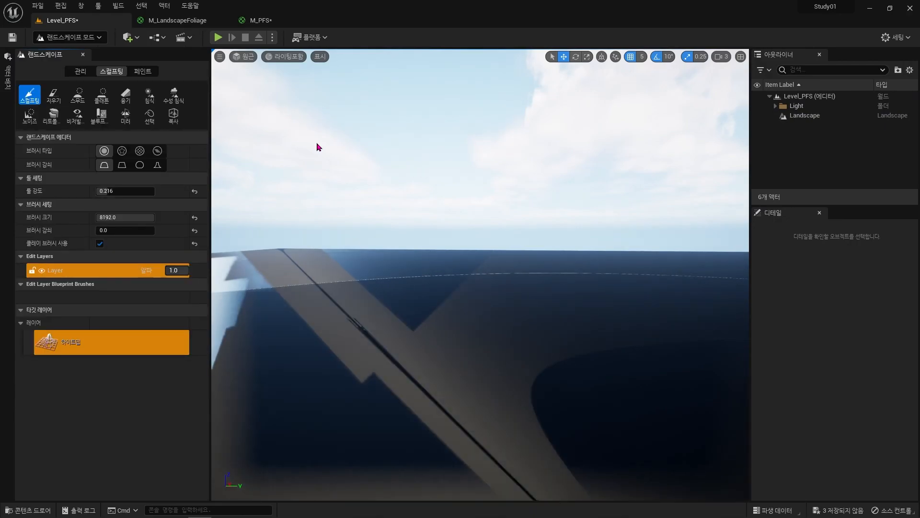
click(143, 72)
click(184, 361)
click(117, 362)
click(117, 362)
click(183, 361)
click(224, 375)
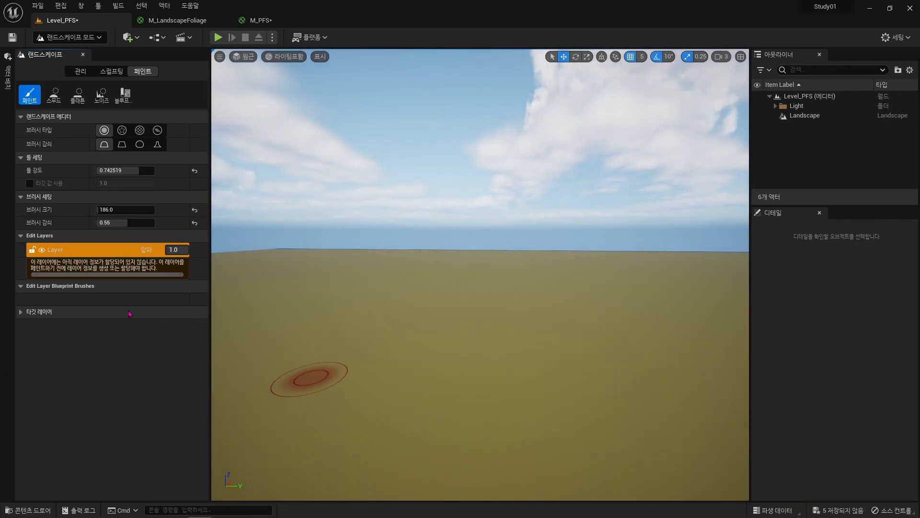
click(130, 311)
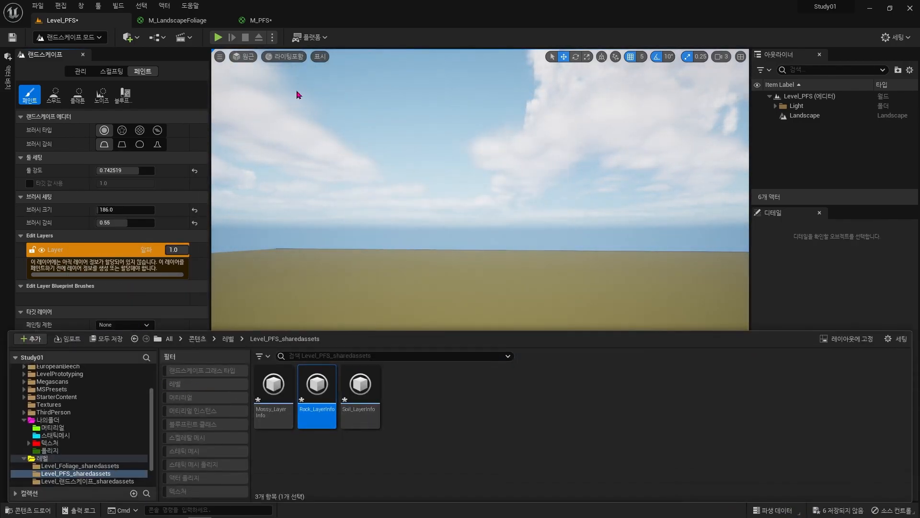
Reopen the M_PFS material graph and check its Layer Blend node
click(300, 116)
click(261, 21)
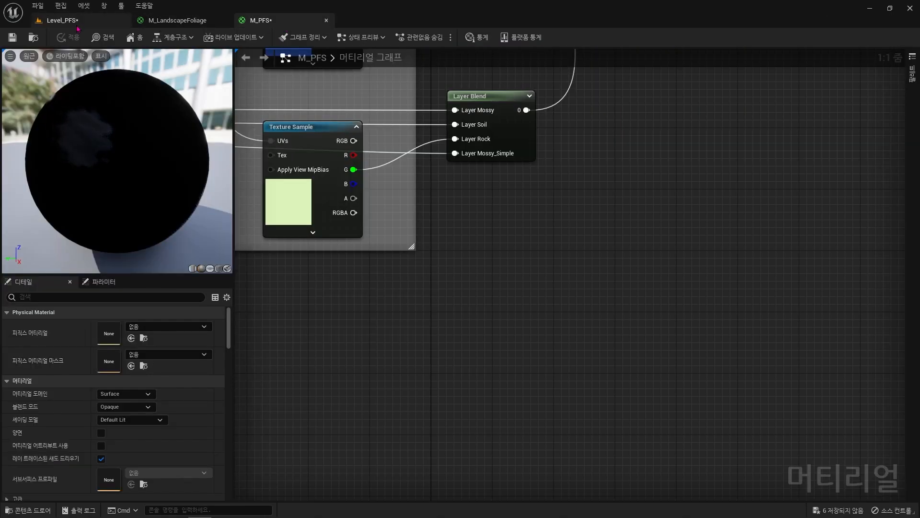
Open the MI_PFS material instance, and return Level_PFS from Landscape mode to Selection mode
click(63, 21)
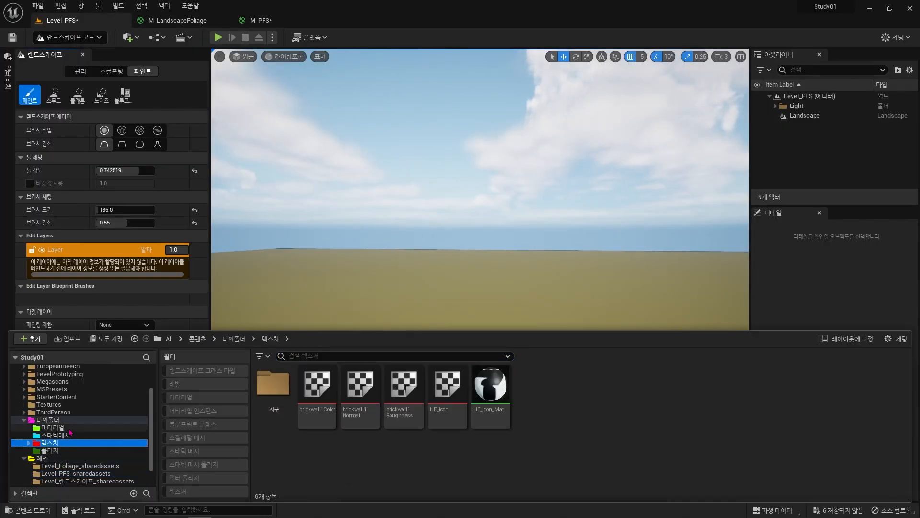
click(362, 394)
double_click(666, 386)
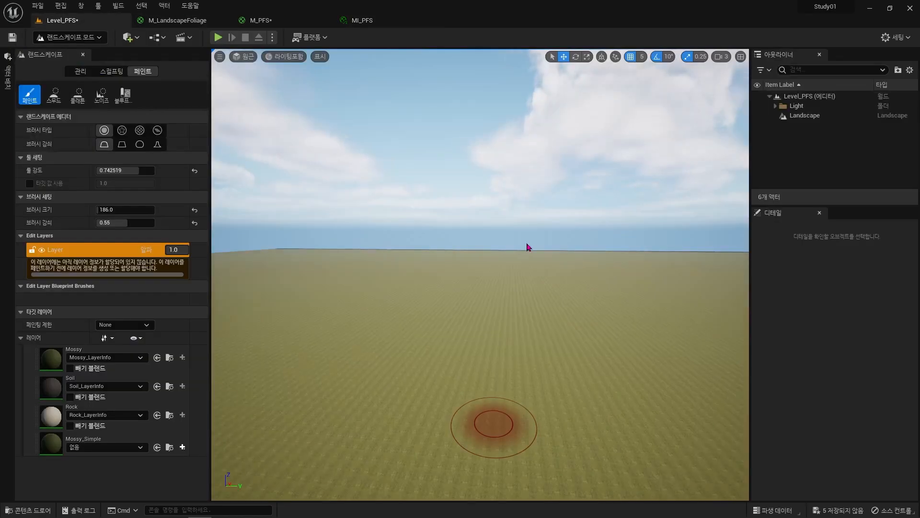
click(787, 113)
text(1)
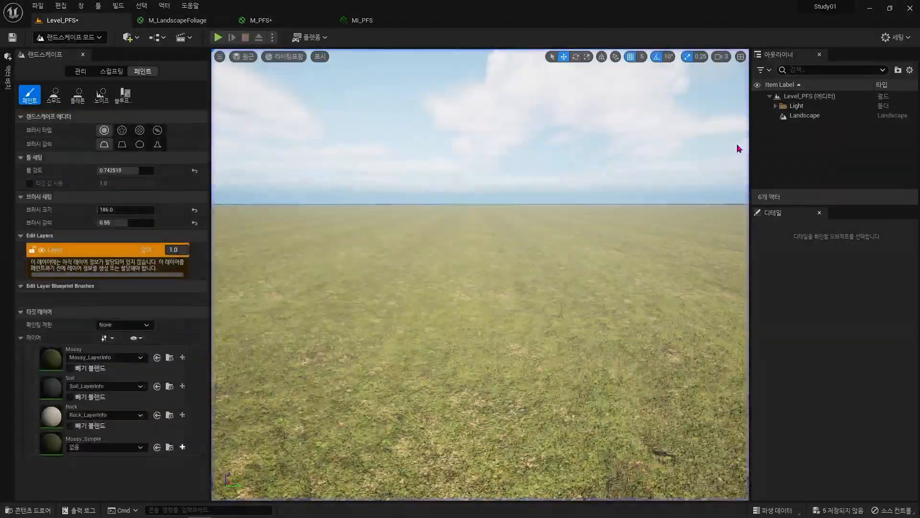
key(shift+1)
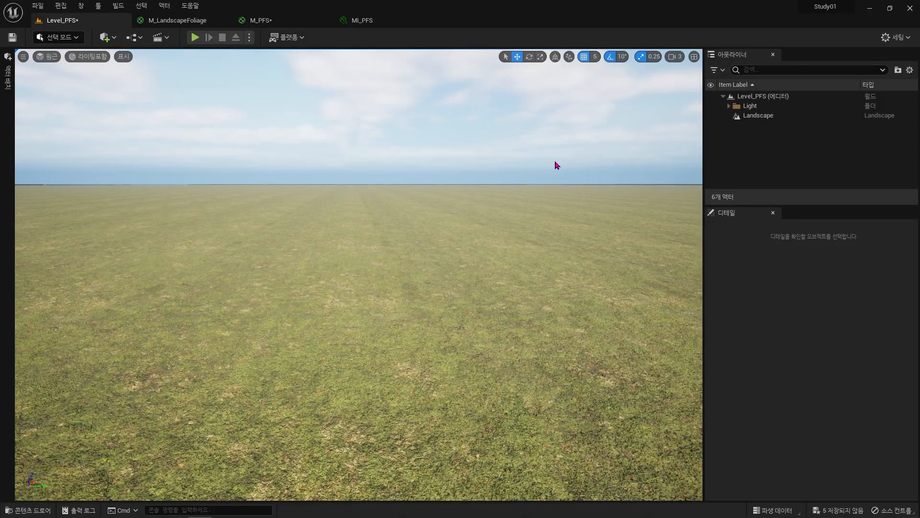
Place the PFS_Test01 procedural foliage spawner from the foliage folder on the landscape as a volume
key(ctrl+space)
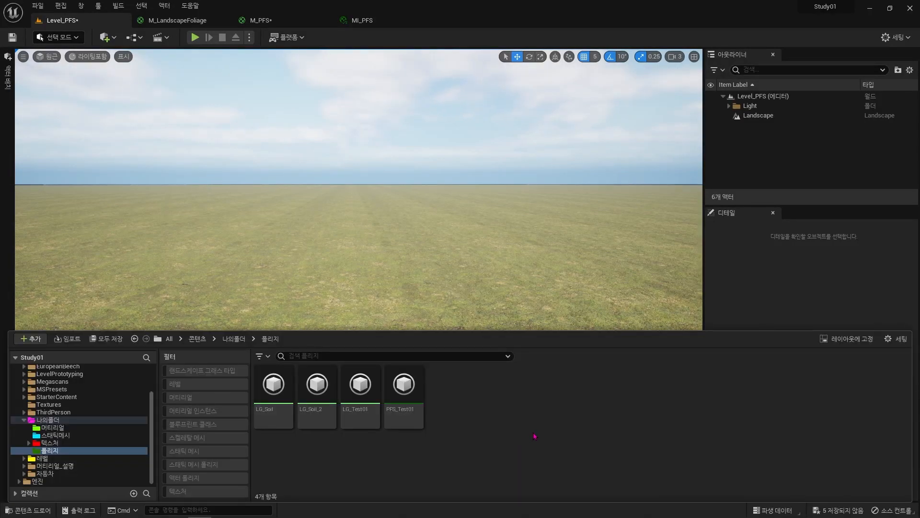
click(414, 389)
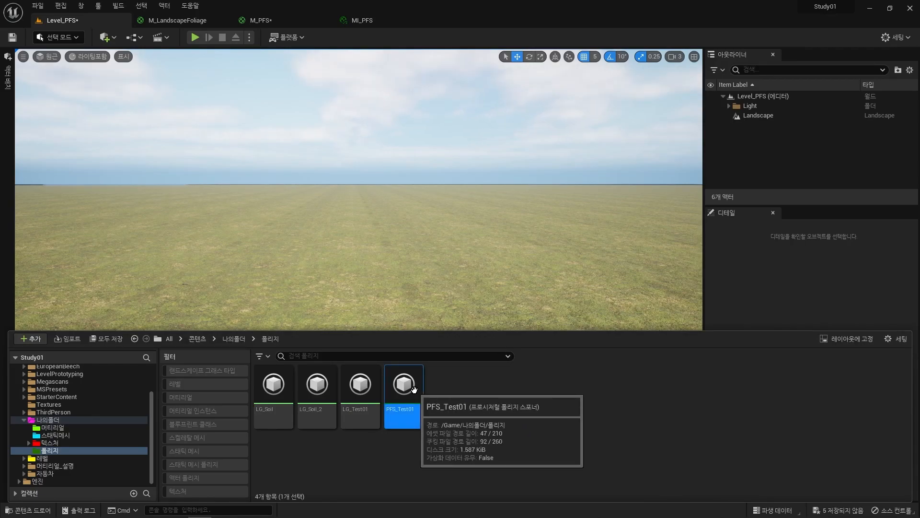
drag(413, 389, 439, 294)
mouse_move(384, 331)
right_down()
mouse_move(389, 315)
mouse_move(448, 311)
mouse_move(384, 330)
right_up()
key(a)
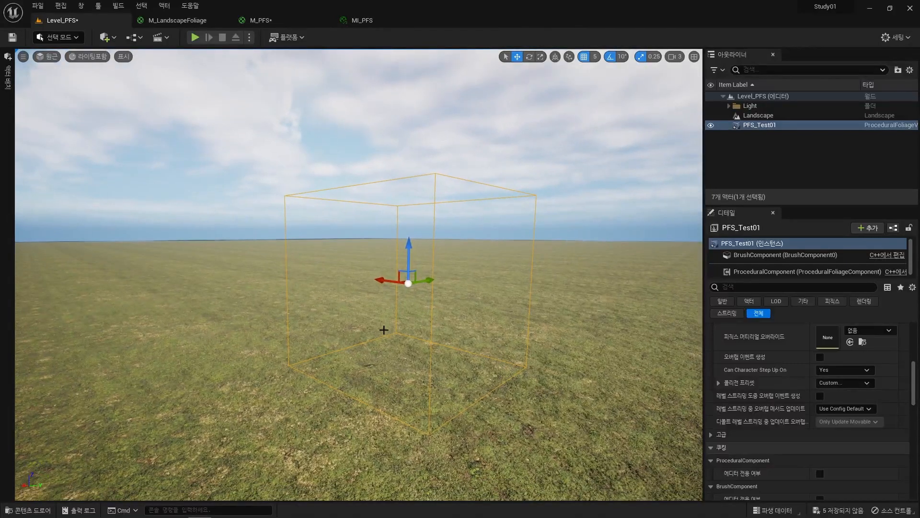
Place a BlockingVolume beside the PFS_Test01 volume for comparison, delete it and reselect the PFS_Test01 volume
click(8, 74)
click(121, 76)
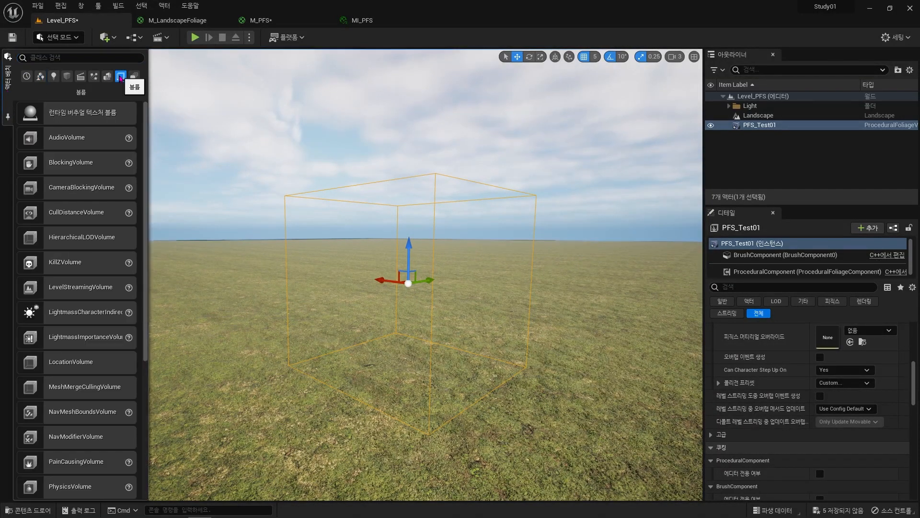
drag(90, 165, 165, 444)
key(d)
right_drag(164, 444, 91, 446)
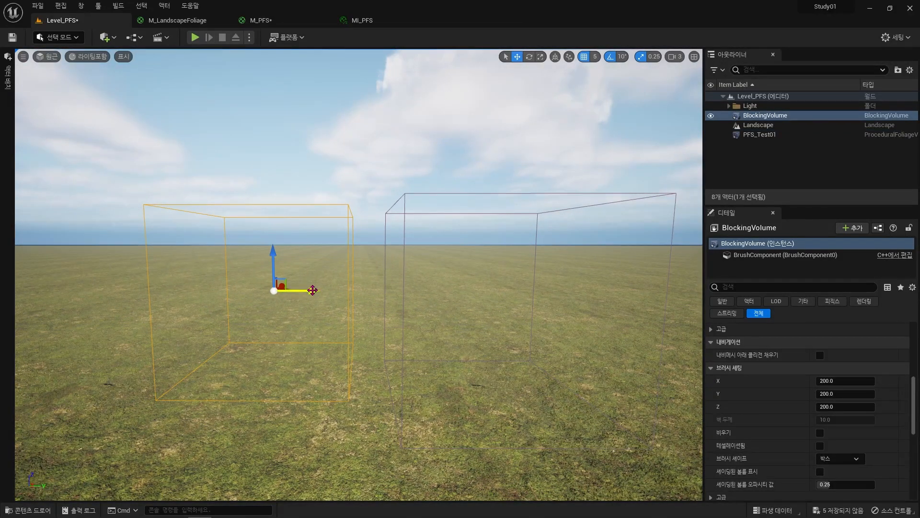
key(Delete)
click(386, 288)
key(f)
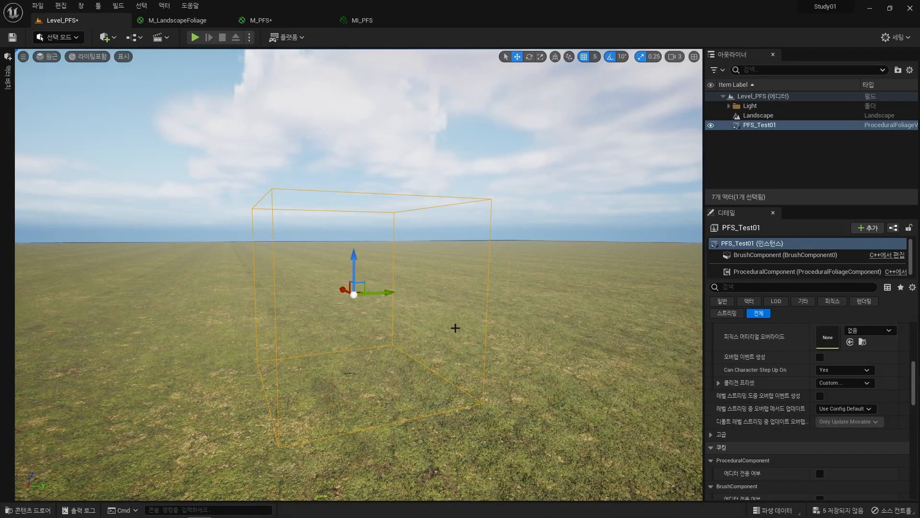
Open the PFS_Test01 spawner asset in a separate window beside the level viewport and close the open material editors
key(ctrl+space)
double_click(424, 398)
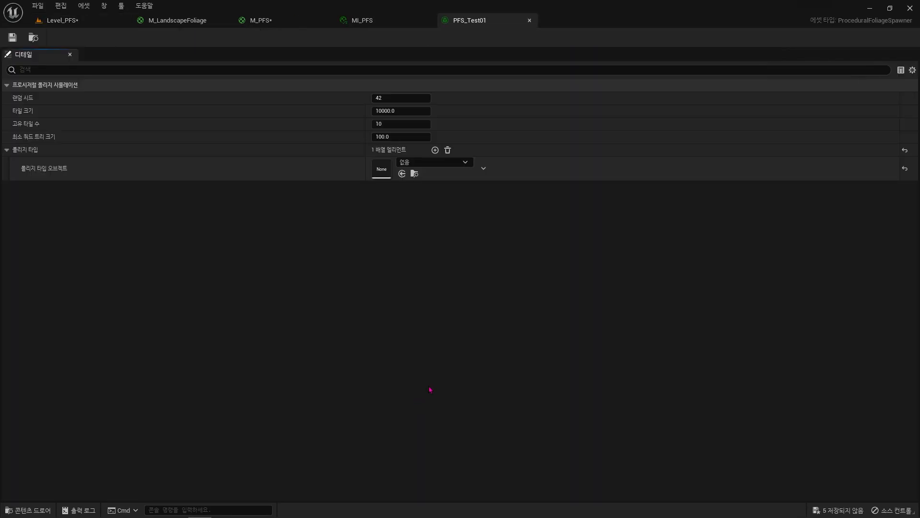
drag(475, 26, 581, 24)
click(429, 21)
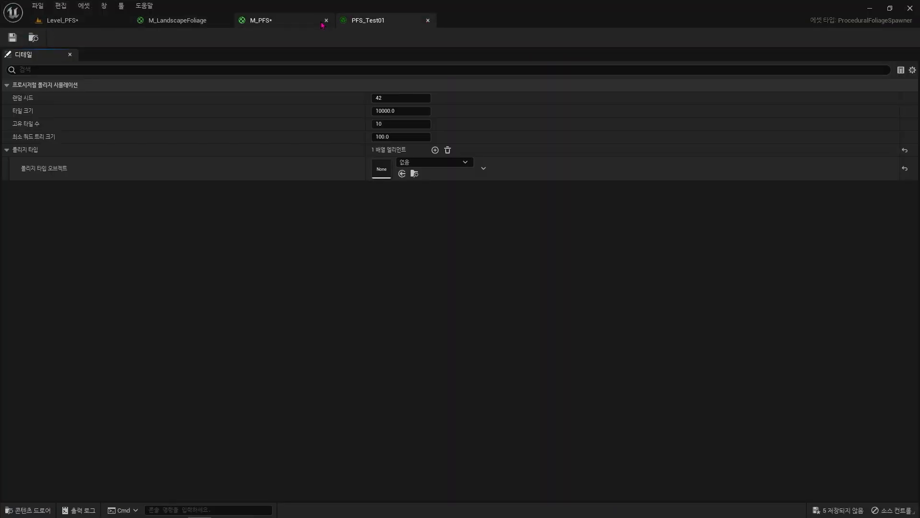
click(326, 21)
click(225, 21)
drag(192, 22, 597, 29)
drag(705, 258, 705, 505)
drag(535, 290, 570, 287)
Filter the EuropeanBeech folder to static mesh foliage and assign FT_EuropeanBeech_Forest_01 as the spawner's foliage type object
key(ctrl+space)
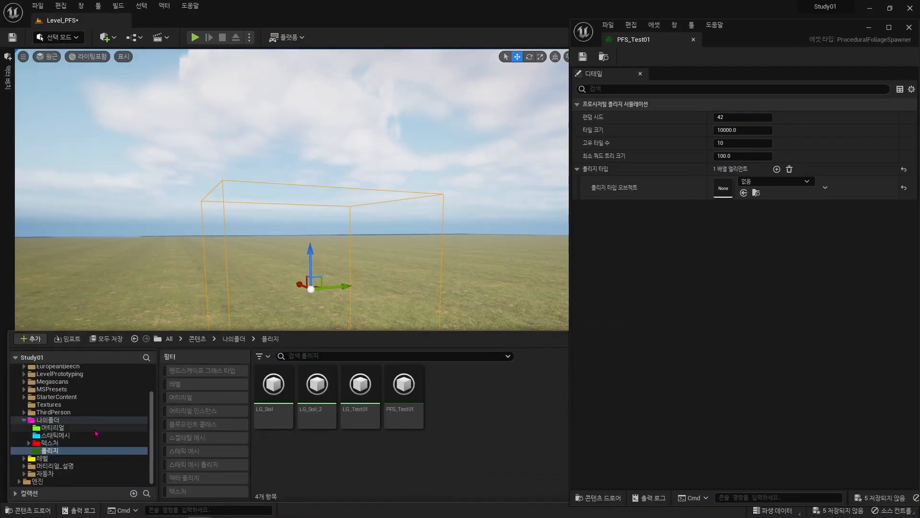
scroll(96, 434, up, 3)
click(72, 407)
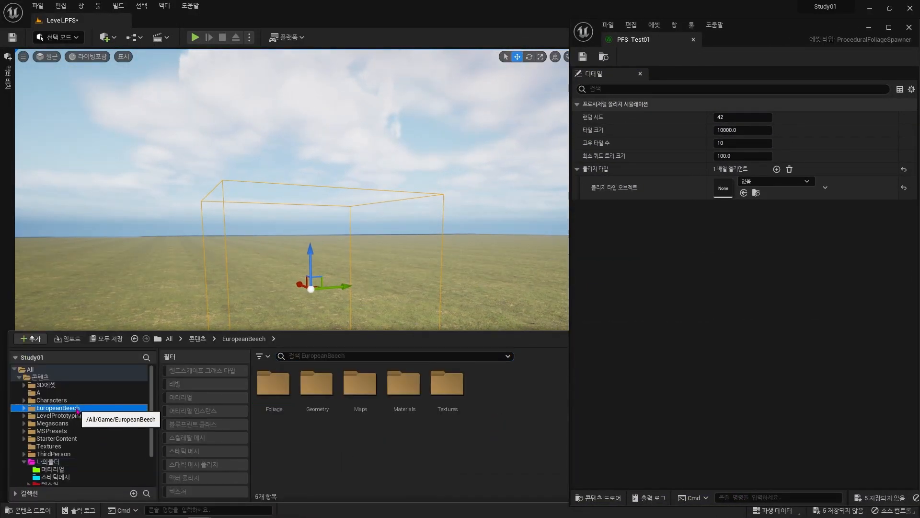
click(211, 464)
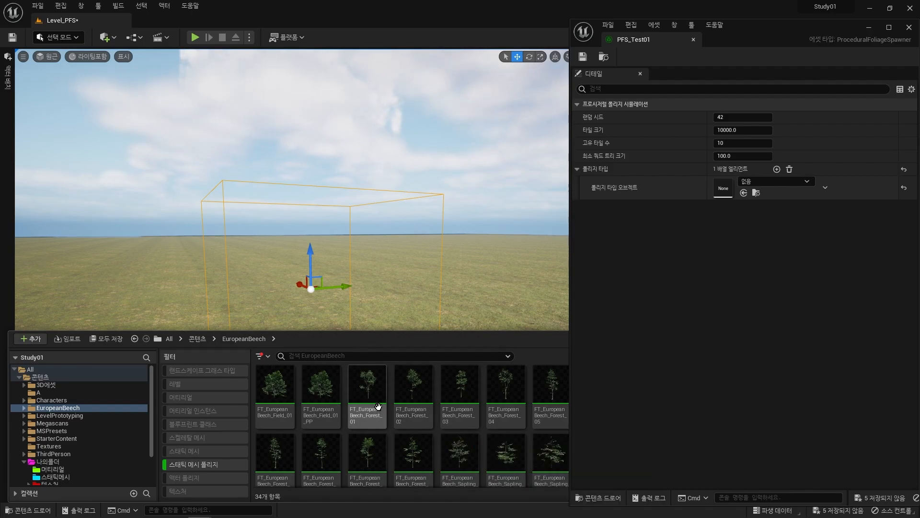
drag(370, 391, 565, 284)
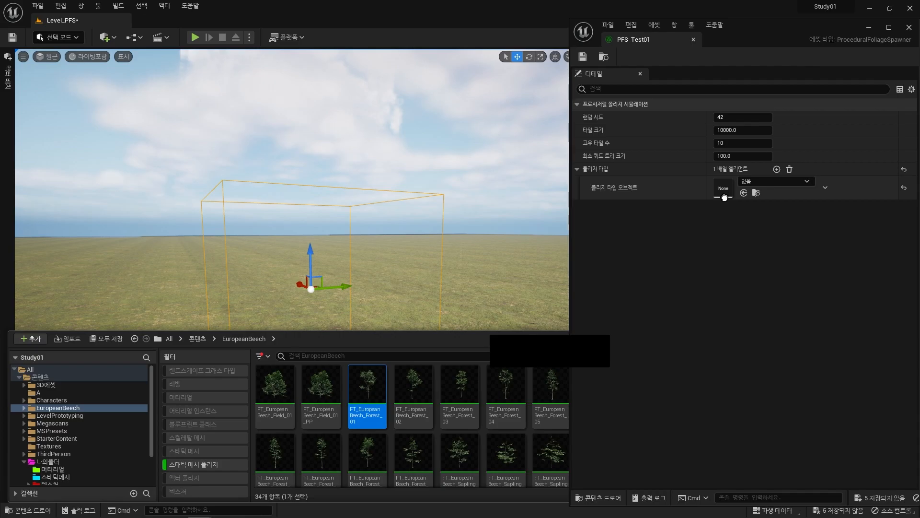
drag(724, 197, 724, 196)
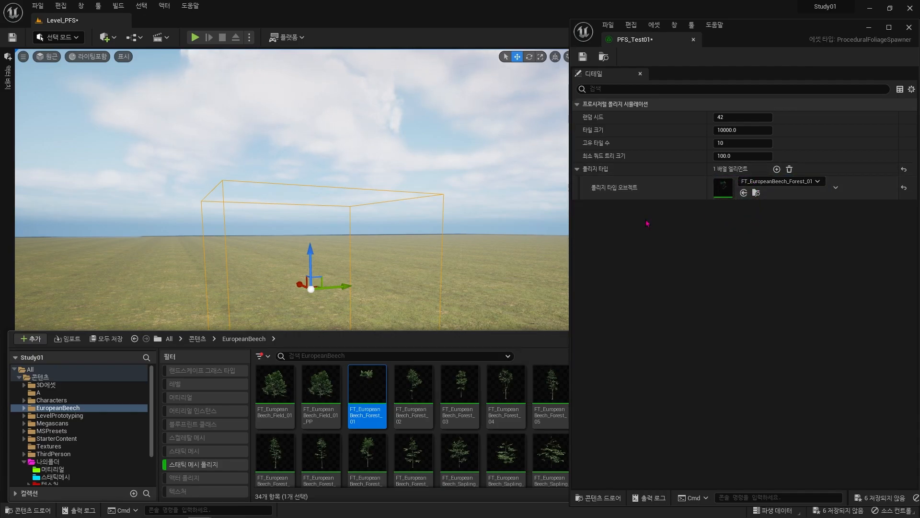
Move the PFS_Test01 spawner window out of the way so the whole level editor is accessible
key(s)
right_drag(508, 227, 517, 237)
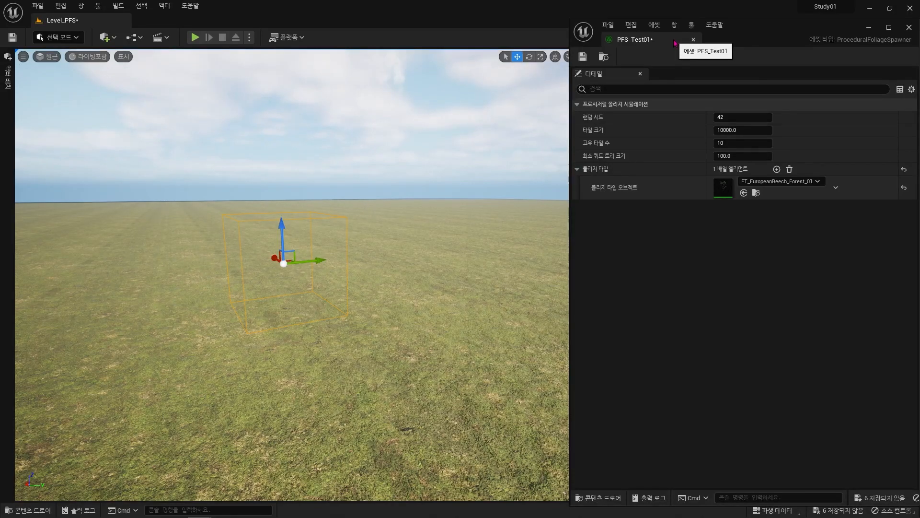
drag(669, 41, 580, 67)
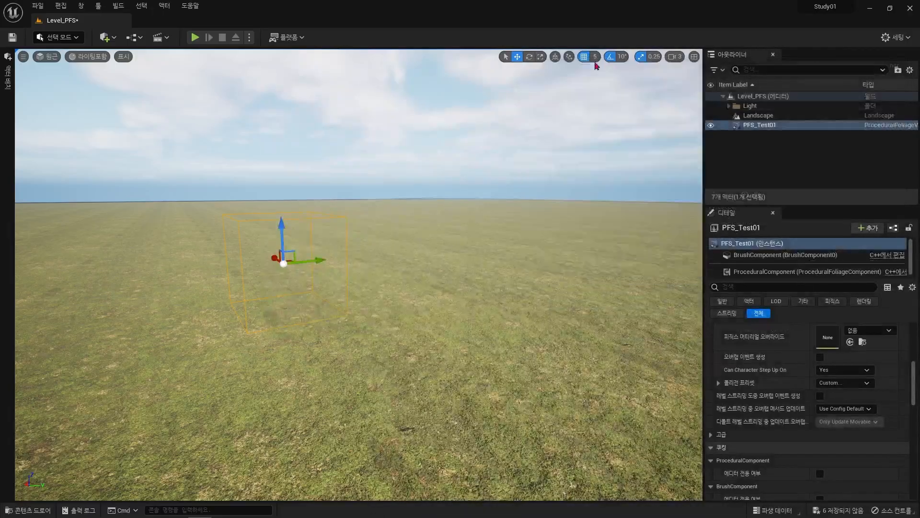
drag(729, 74, 676, 517)
Set the PFS_Test01 volume's X and Y scale to 50
mouse_move(639, 267)
right_down()
mouse_move(621, 258)
mouse_move(605, 280)
mouse_move(607, 301)
mouse_move(604, 281)
right_up()
key(s)
key(e)
scroll(857, 379, up, 9)
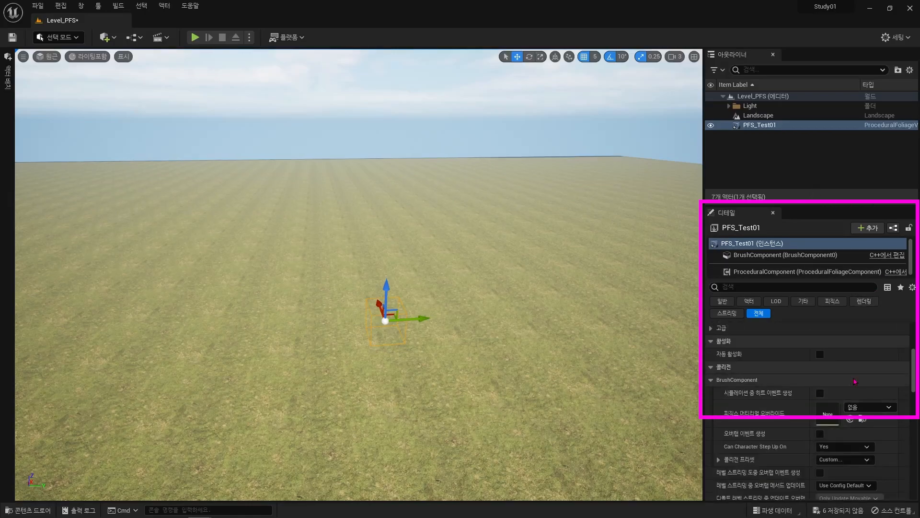
click(829, 366)
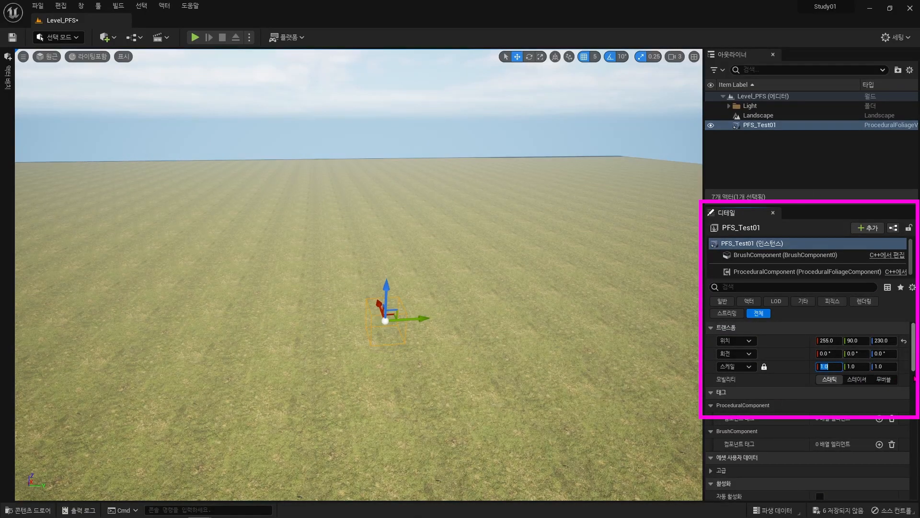
text(50)
key(Tab)
text(50)
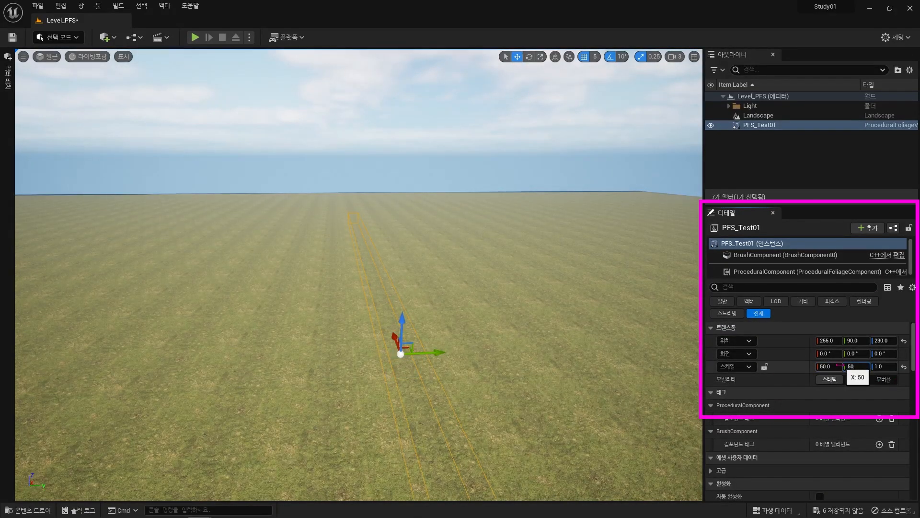
Raise the PFS_Test01 volume above the landscape and set its Z scale to 20
click(885, 367)
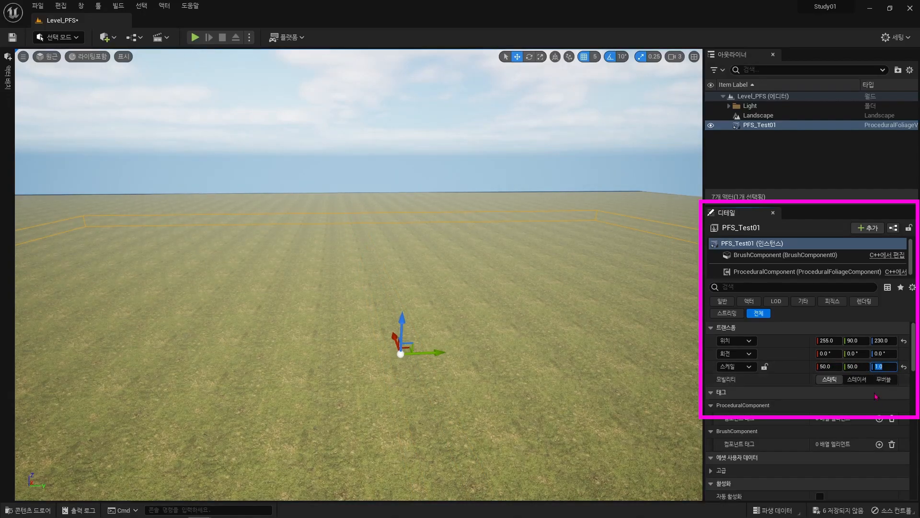
mouse_move(454, 304)
right_down()
mouse_move(371, 268)
mouse_move(386, 287)
mouse_move(453, 305)
right_up()
drag(365, 306, 366, 59)
right_drag(379, 120, 363, 86)
drag(411, 198, 410, 62)
right_drag(410, 65, 410, 39)
drag(407, 165, 406, 42)
click(886, 370)
text(20)
key(Return)
Snap the PFS_Test01 volume down onto the landscape and set the viewport camera speed to 4
right_drag(496, 187, 501, 266)
key(End)
key(s)
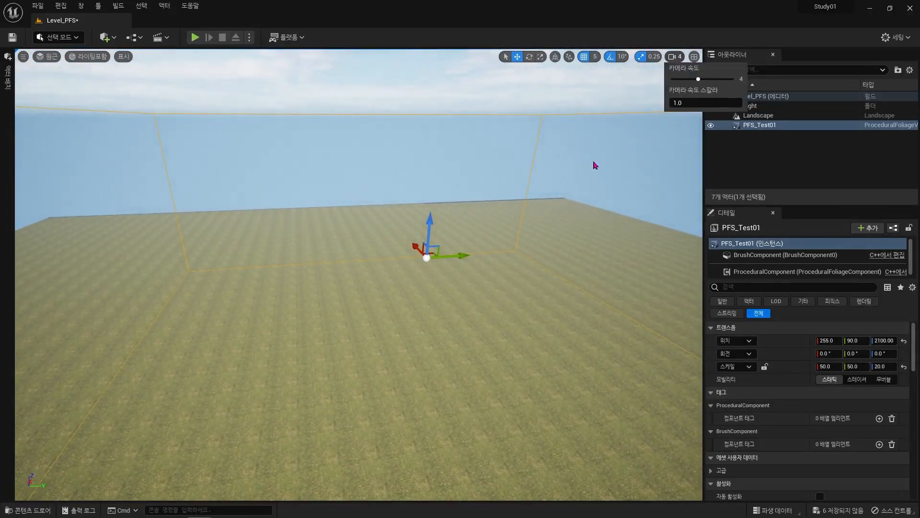
key(s)
mouse_move(545, 188)
right_down()
mouse_move(528, 218)
mouse_move(557, 188)
right_up()
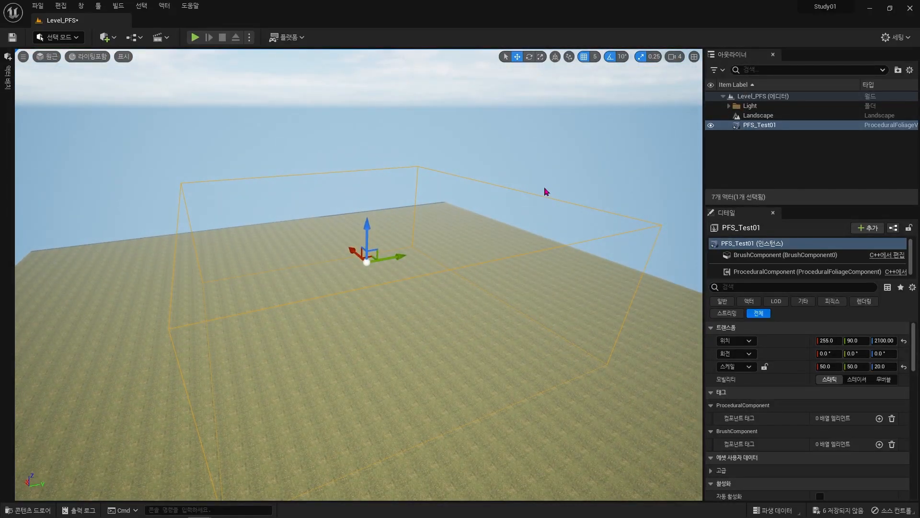
Examine the Procedural Foliage settings of the PFS_Test01 volume and its ProceduralComponent
scroll(800, 389, down, 5)
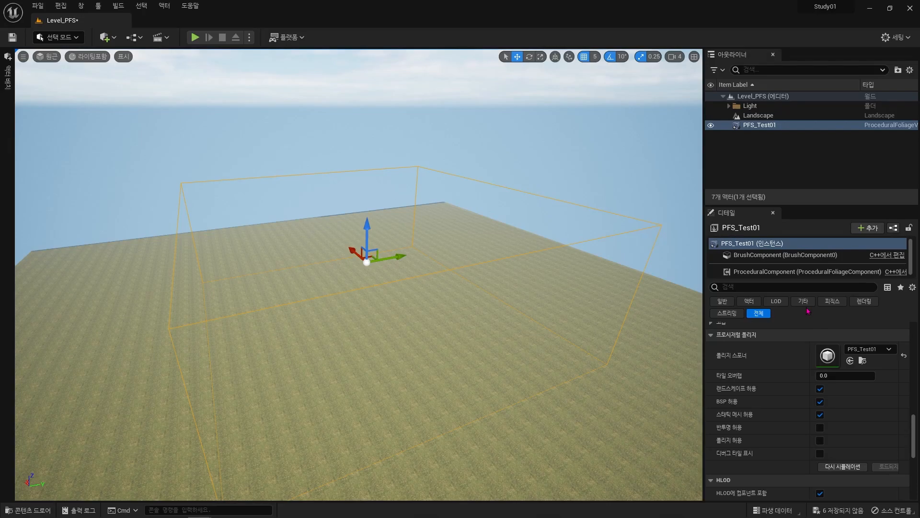
click(799, 273)
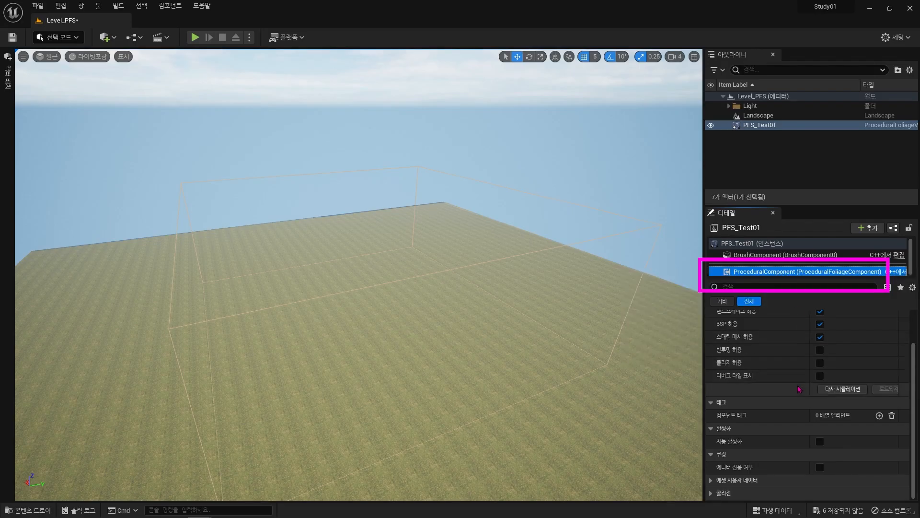
scroll(799, 389, up, 2)
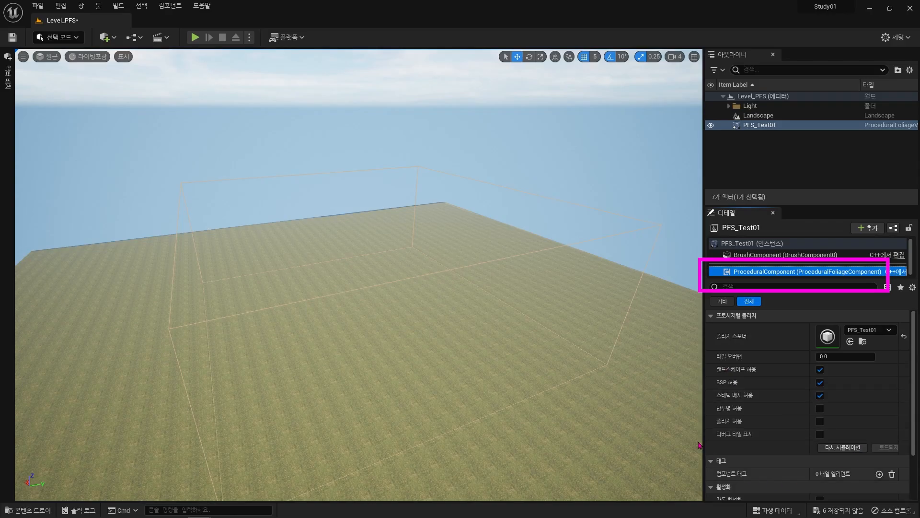
click(677, 348)
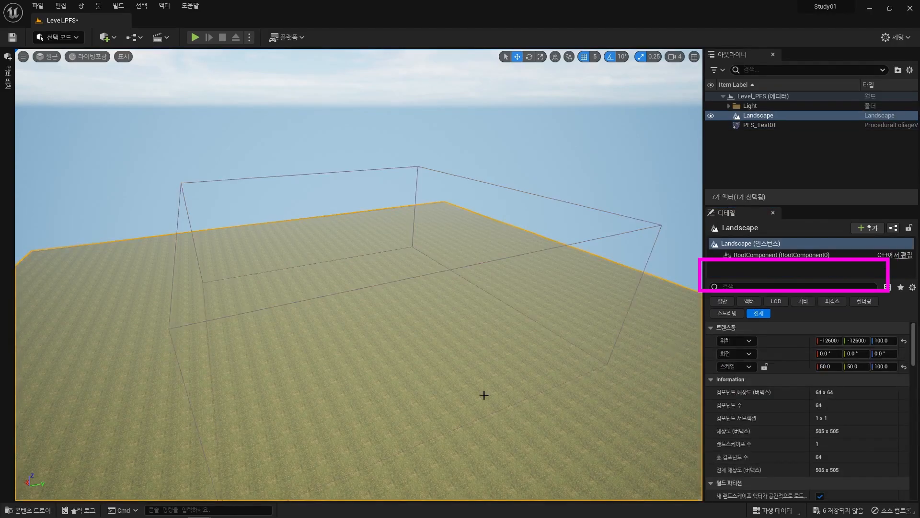
Run the foliage re-simulation from the PFS_Test01 volume's ProceduralComponent to spawn the beech trees and view them
click(779, 125)
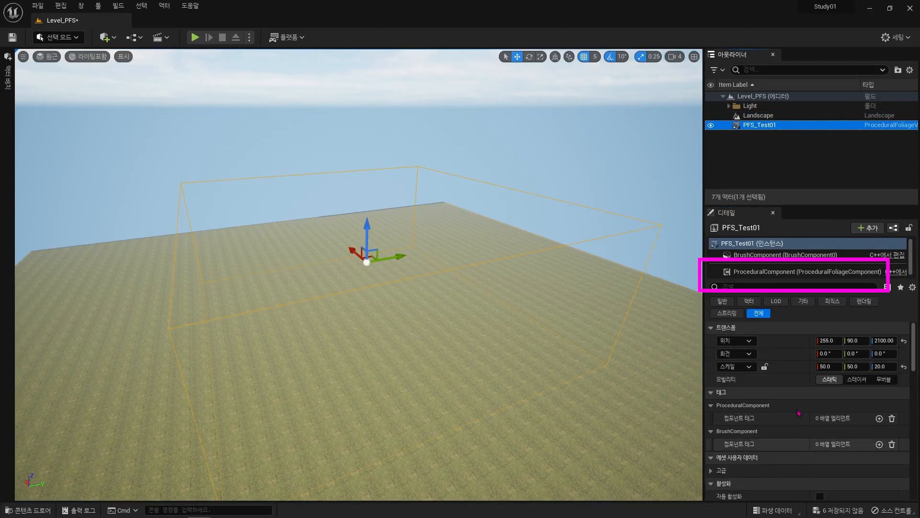
click(810, 272)
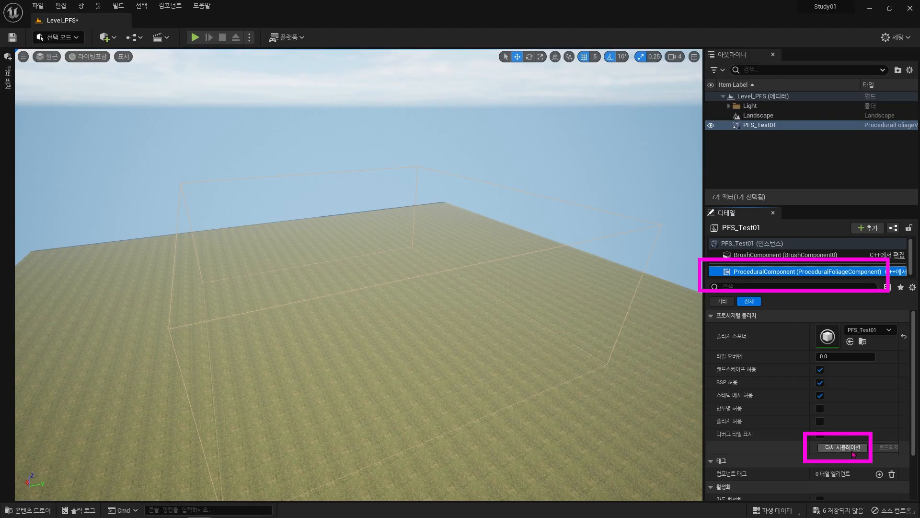
click(854, 451)
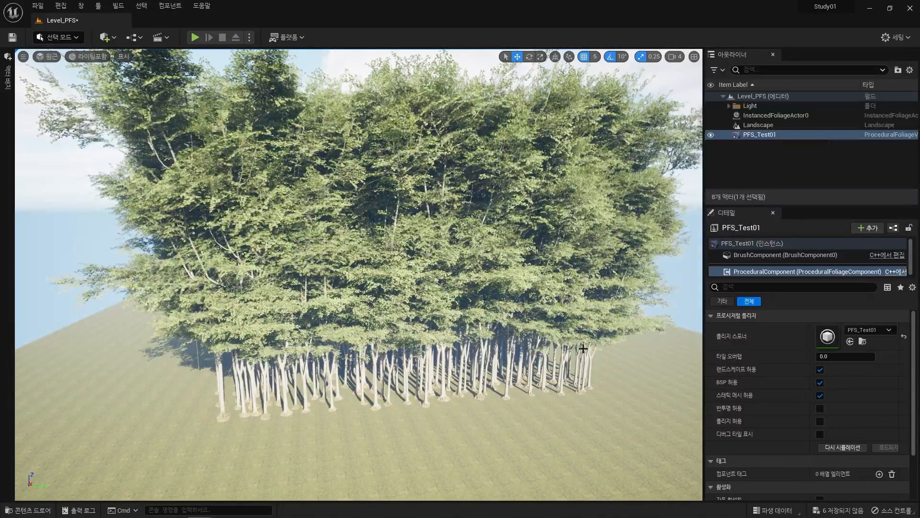
key(a)
right_drag(359, 275, 398, 274)
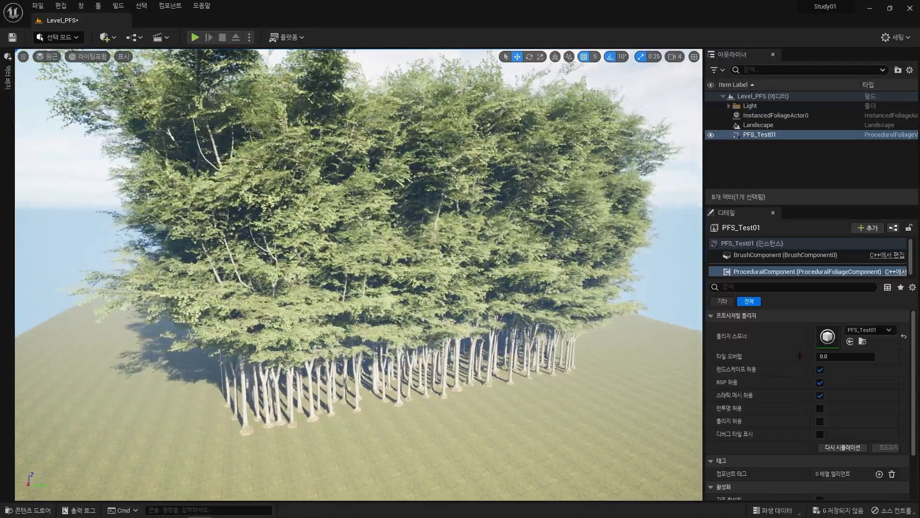
Set the PFS_Test01 volume's X and Y scale to 10 and re-simulate its foliage
click(753, 243)
click(826, 366)
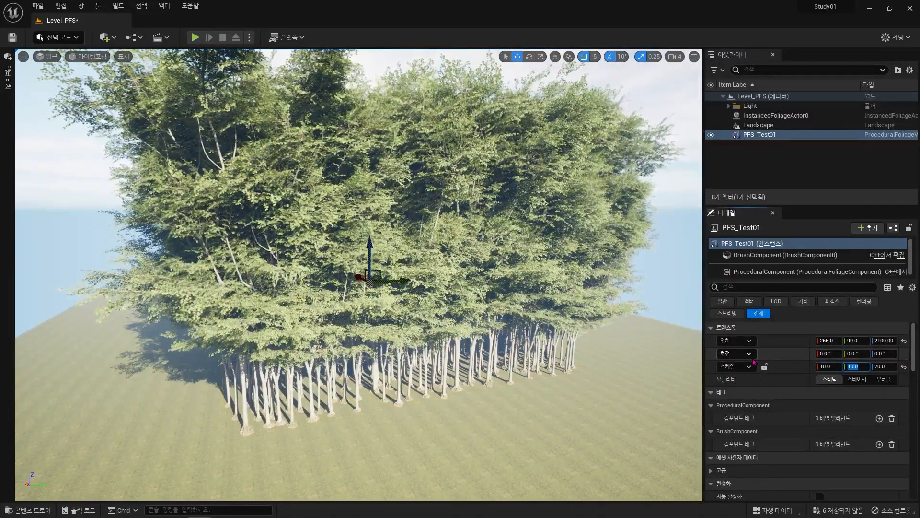
click(808, 271)
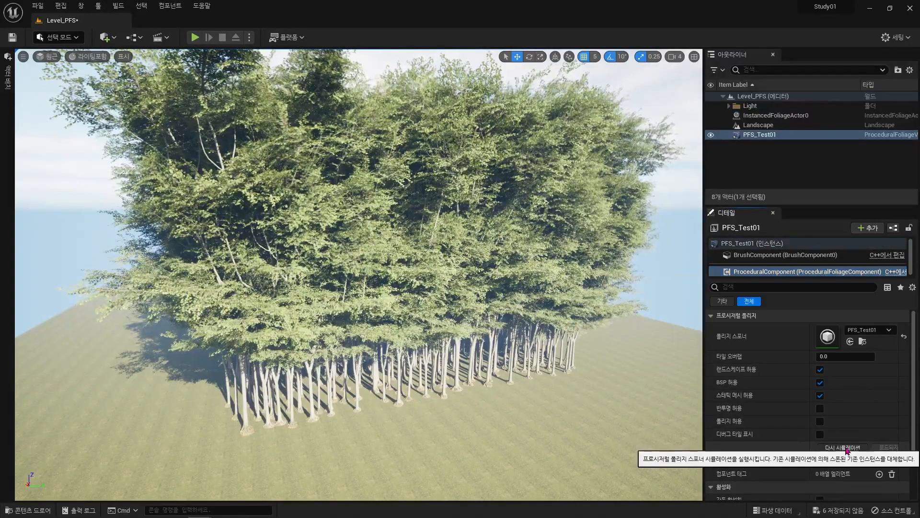
click(847, 449)
right_drag(589, 405, 590, 405)
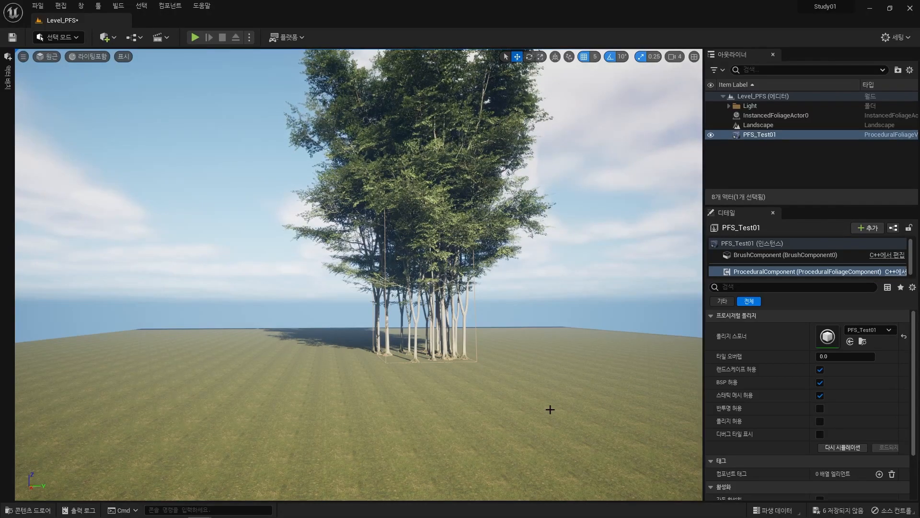
Open the FT_EuropeanBeech_Forest_01 foliage type and resize the asset editor window to sit beside the trees in the viewport
drag(800, 260, 723, 48)
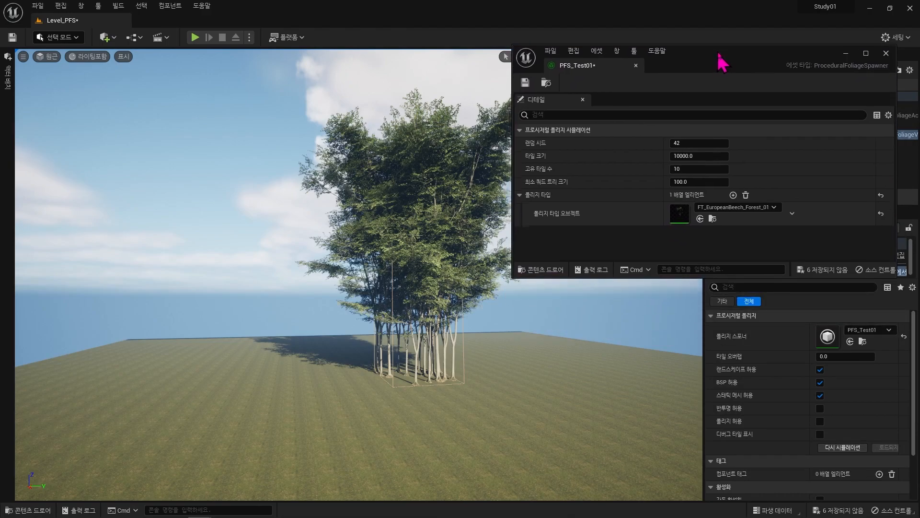
drag(684, 272, 696, 416)
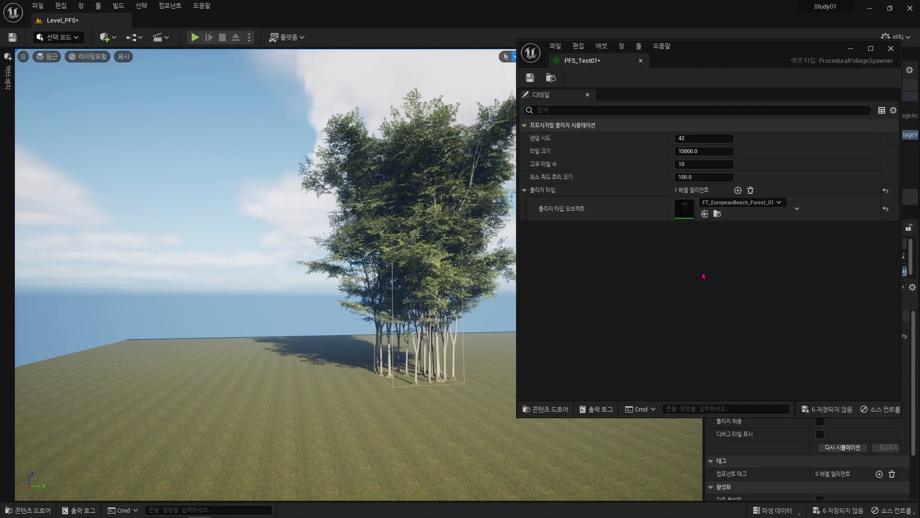
right_drag(481, 281, 510, 278)
click(480, 282)
key(ctrl+space)
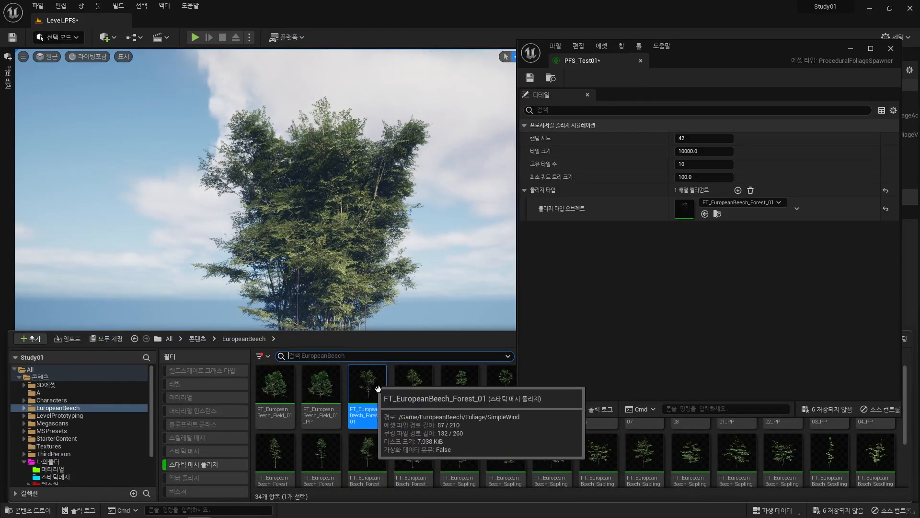
double_click(377, 411)
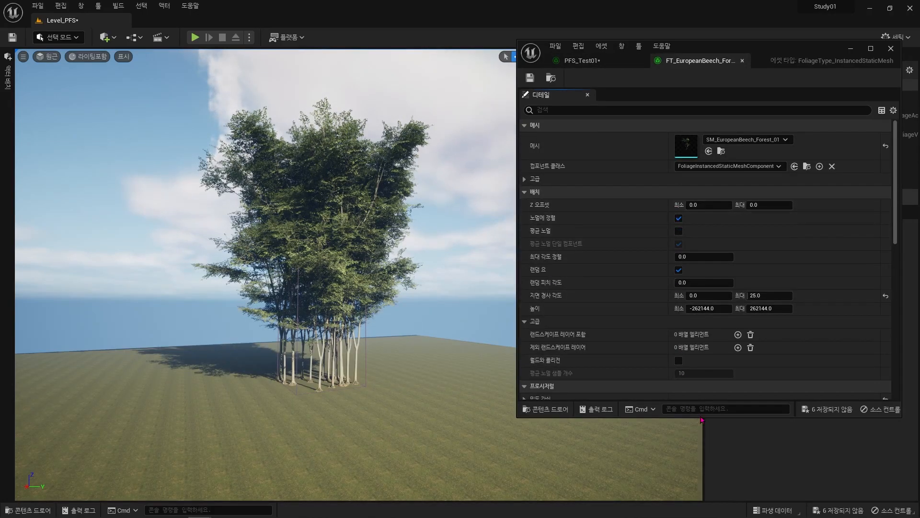
drag(711, 417, 732, 500)
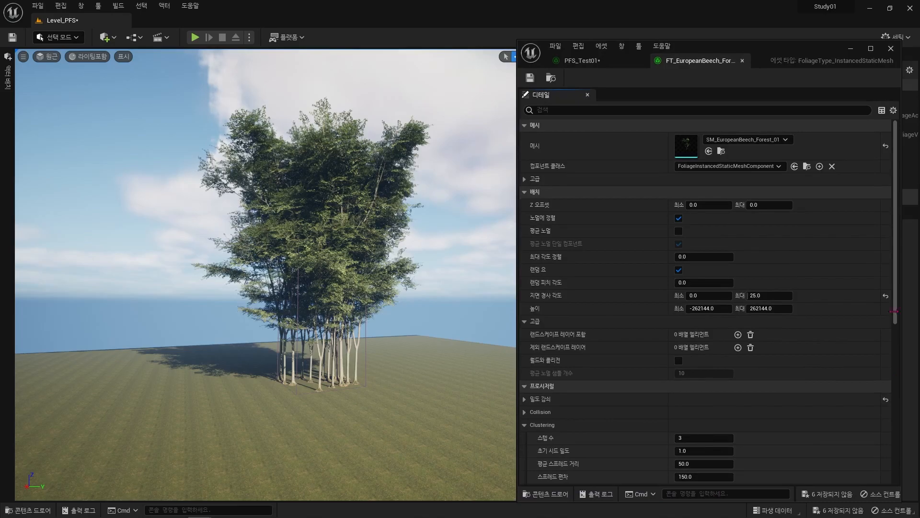
drag(898, 311, 815, 314)
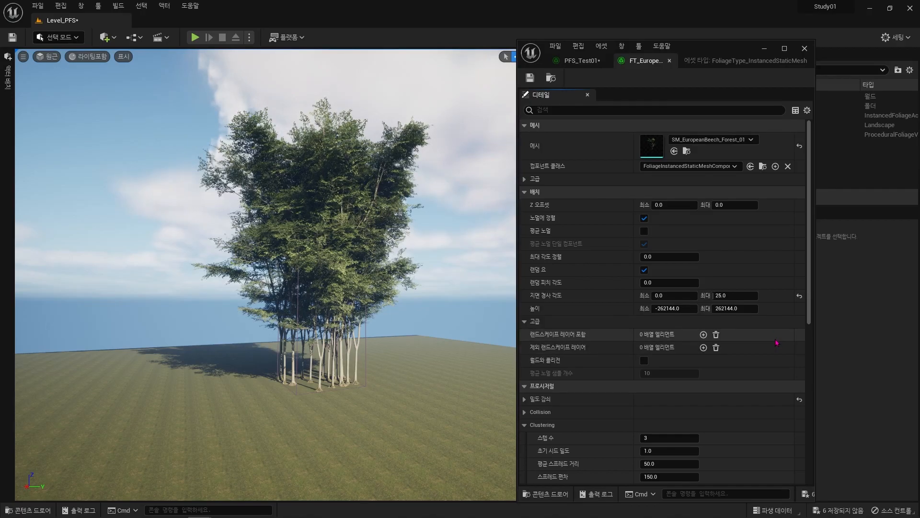
Check the Procedural Foliage option among the experimental features in the Editor Preferences and close the preferences
scroll(643, 278, down, 4)
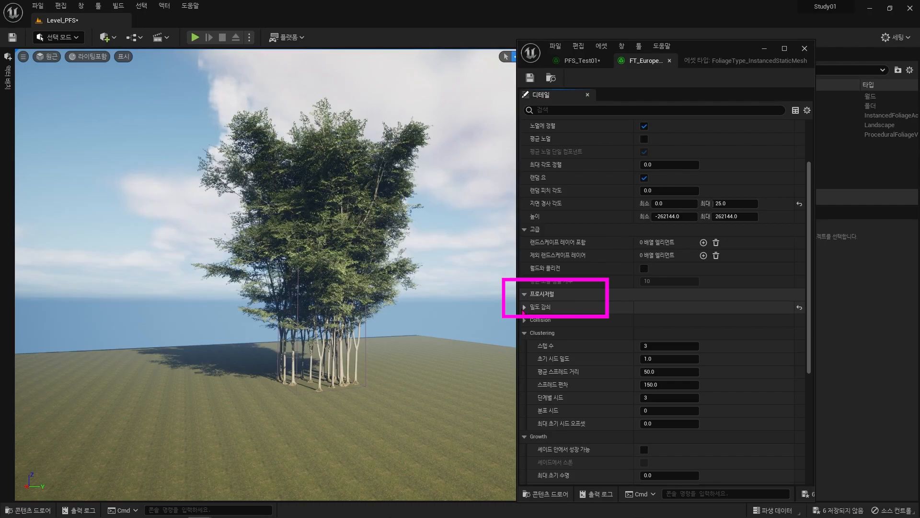
click(249, 37)
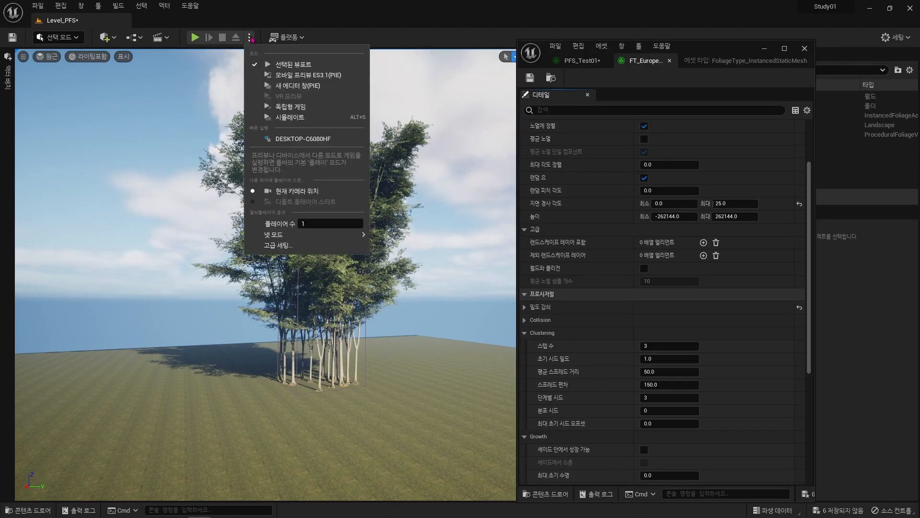
click(269, 218)
click(163, 254)
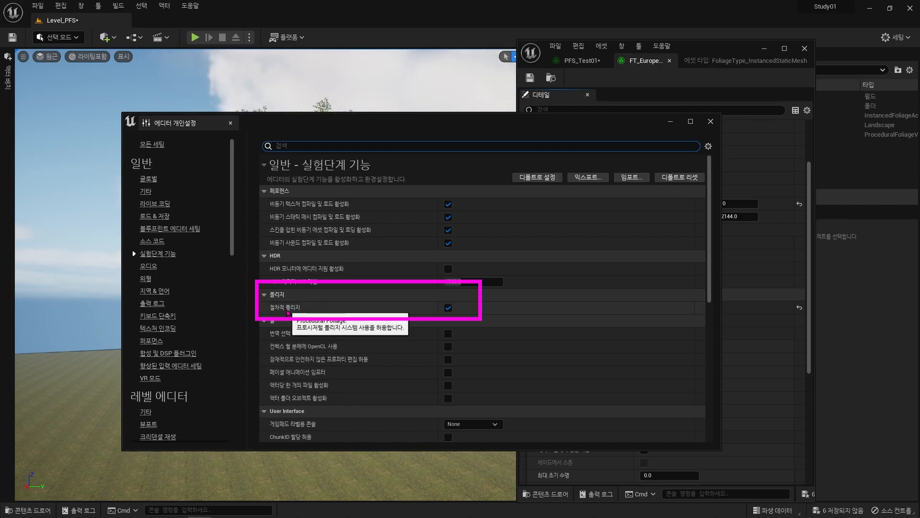
click(711, 121)
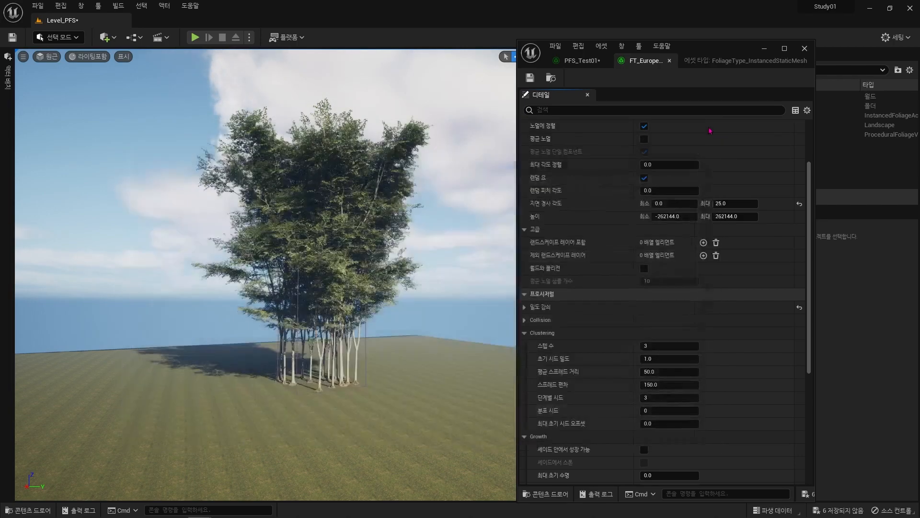
Expand the foliage type's Density Falloff settings and collapse the Collision, Clustering and Growth groups below them
click(525, 306)
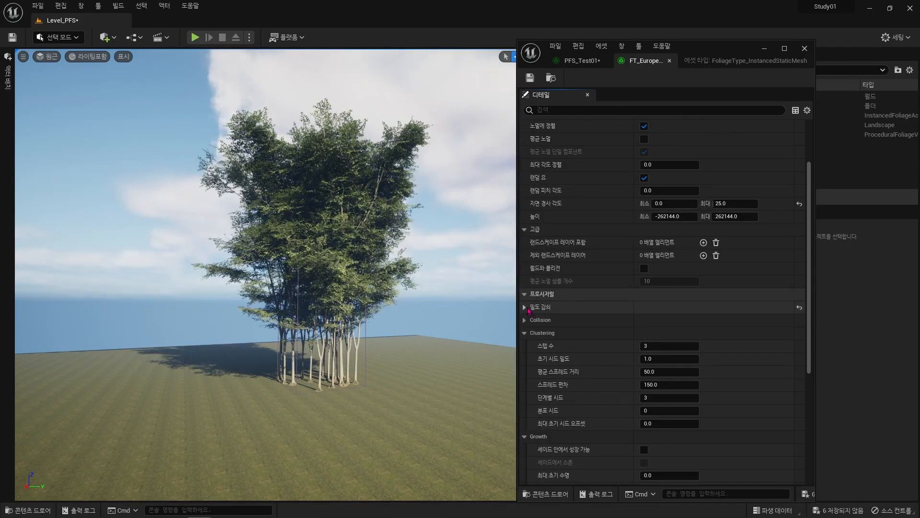
click(524, 409)
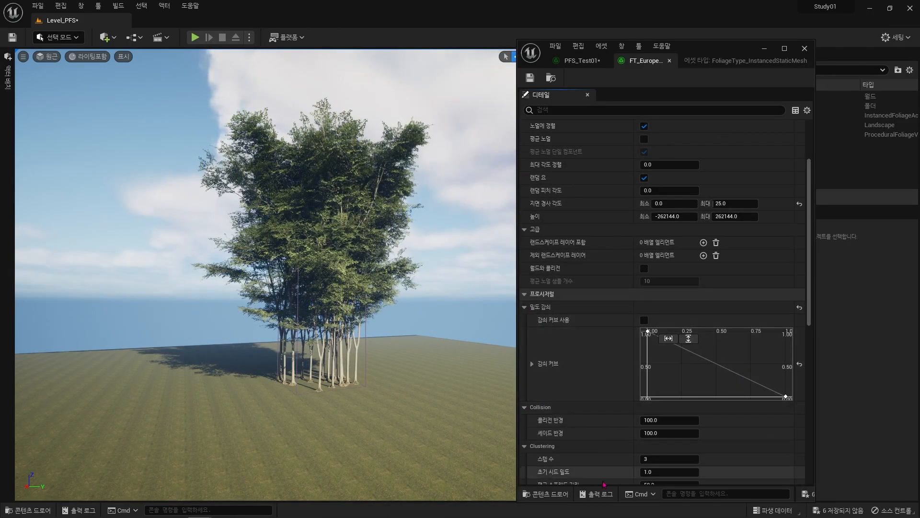
scroll(596, 331, up, 4)
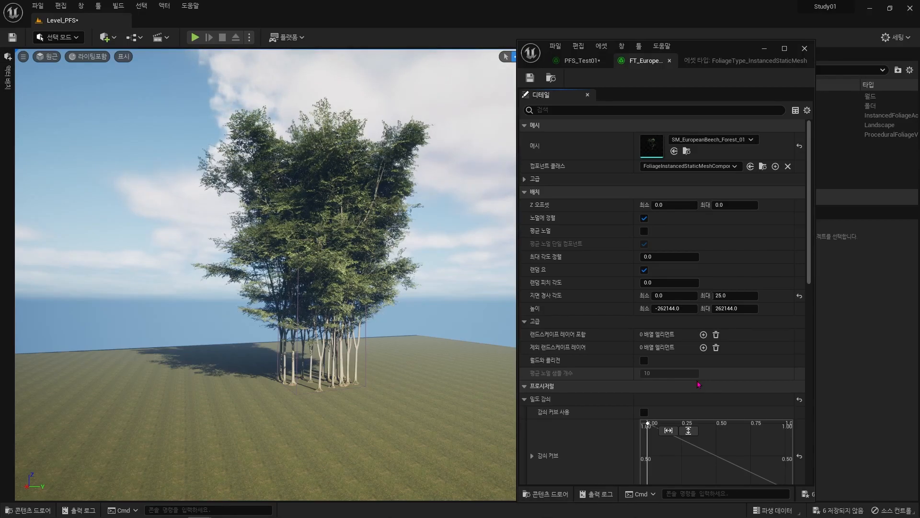
scroll(570, 394, down, 5)
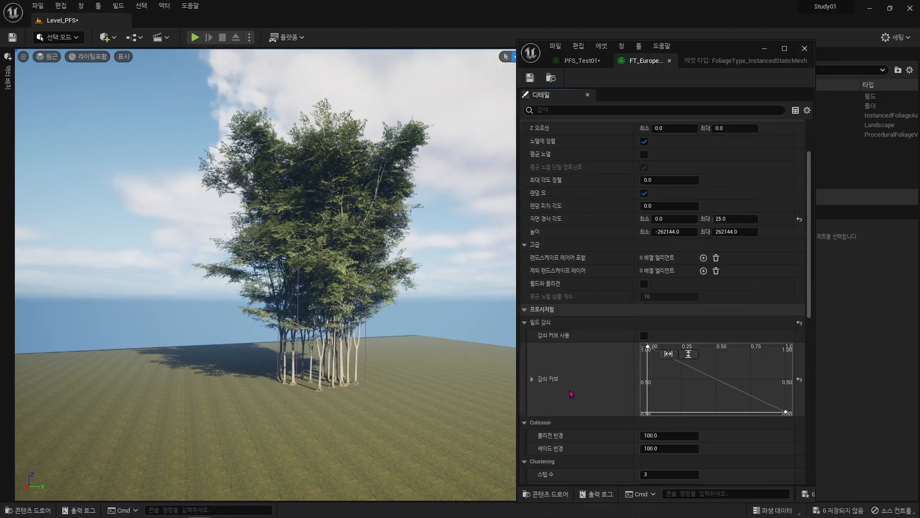
scroll(570, 394, down, 2)
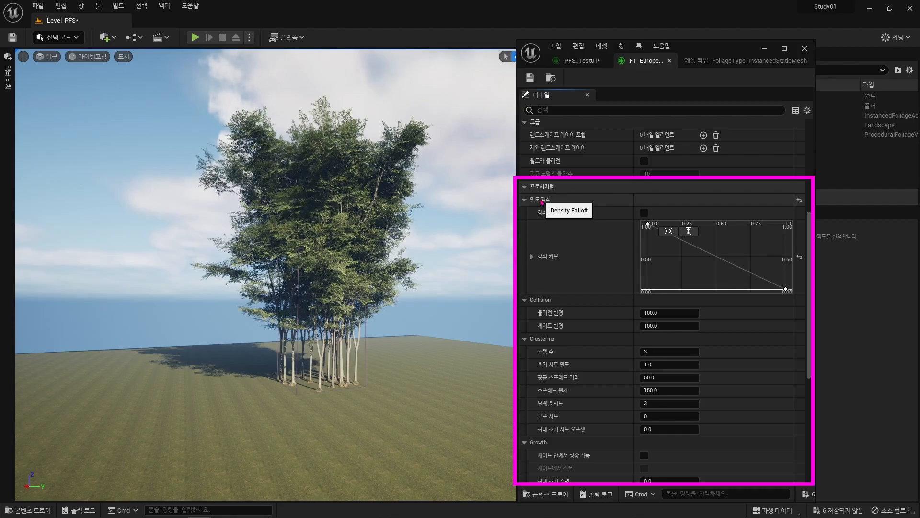
click(524, 300)
click(524, 313)
click(525, 326)
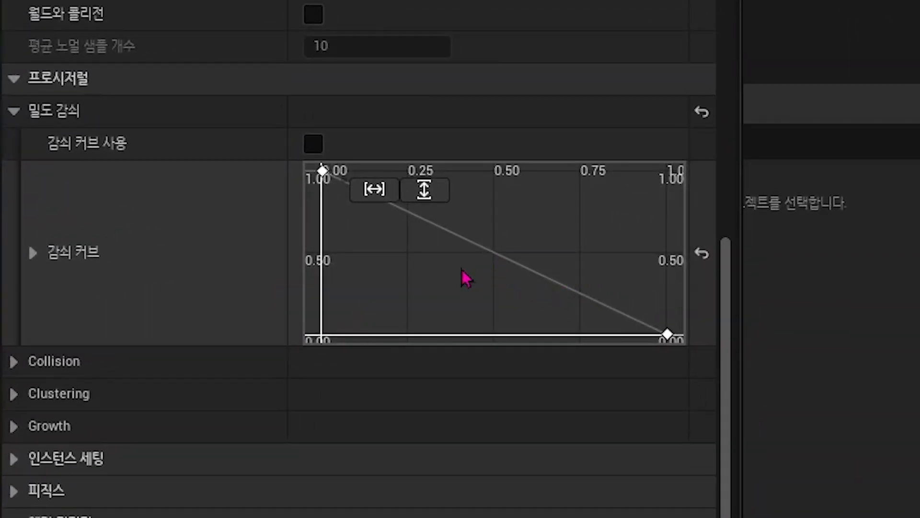
Examine the Density Falloff curve at different zoom levels and positions within its graph
scroll(465, 278, down, 3)
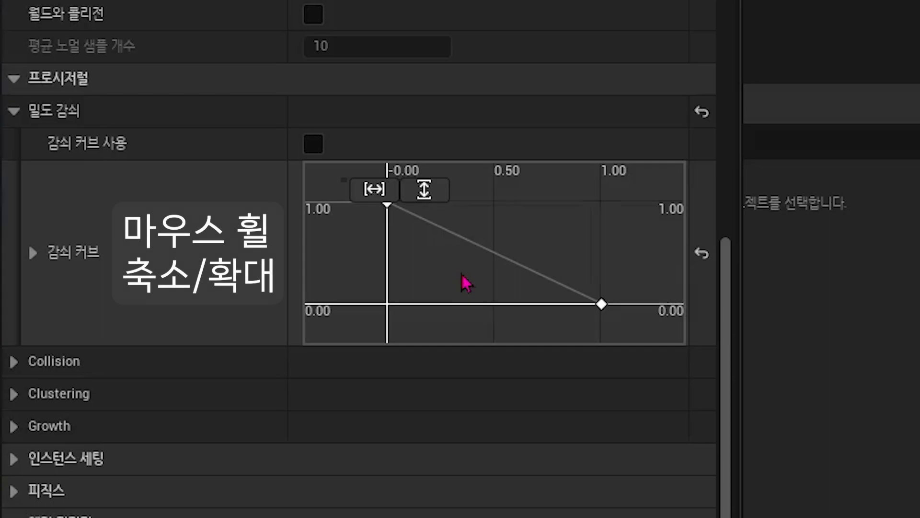
scroll(462, 275, down, 3)
scroll(462, 275, up, 5)
scroll(462, 275, down, 4)
scroll(462, 274, up, 4)
scroll(462, 274, down, 3)
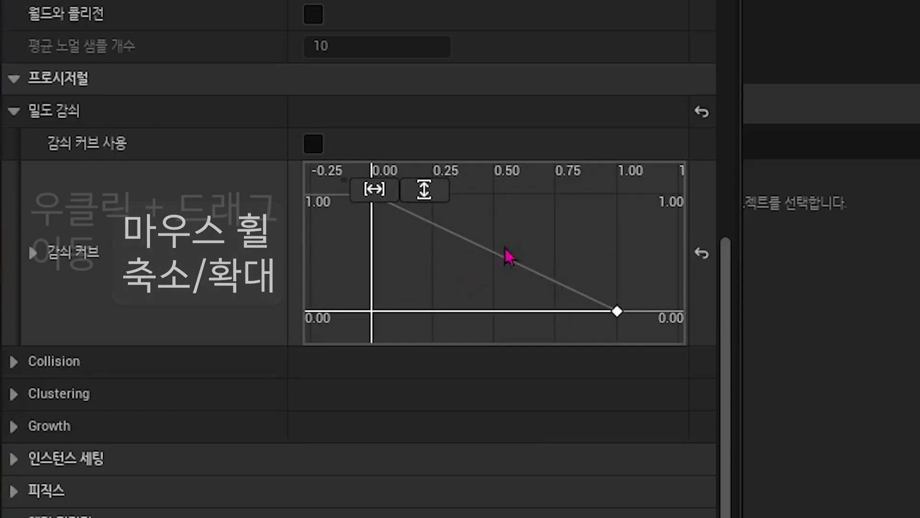
right_drag(579, 221, 537, 233)
Select the falloff curve's start key and widen the graph area to show its Normalized Distance and Density Factor fields
drag(538, 218, 427, 231)
drag(633, 176, 309, 345)
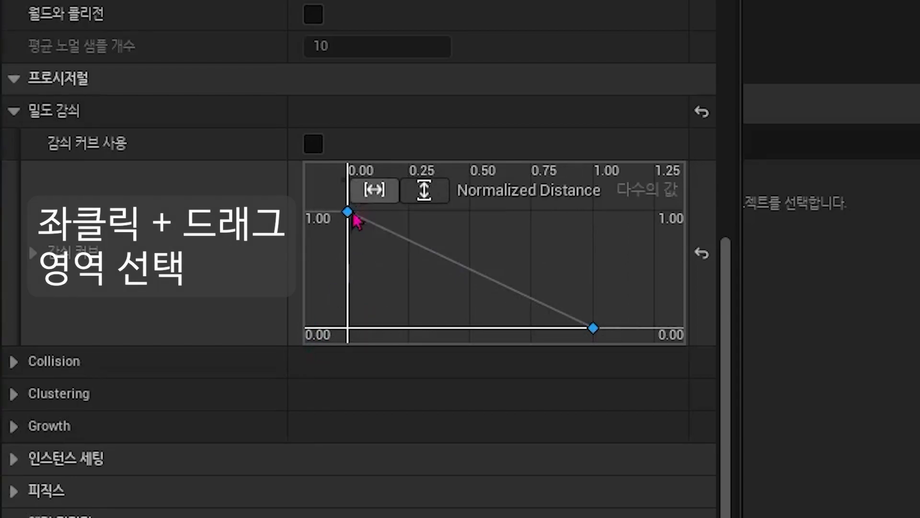
mouse_move(350, 220)
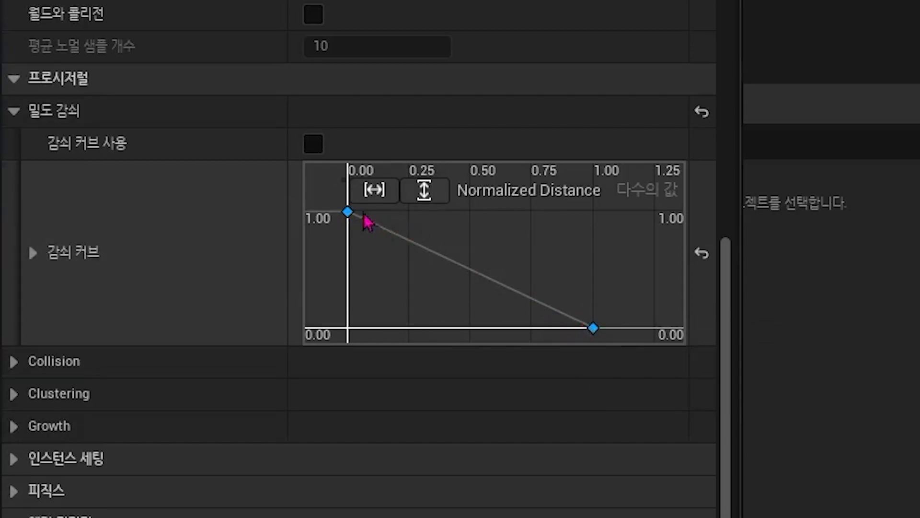
drag(376, 250, 327, 199)
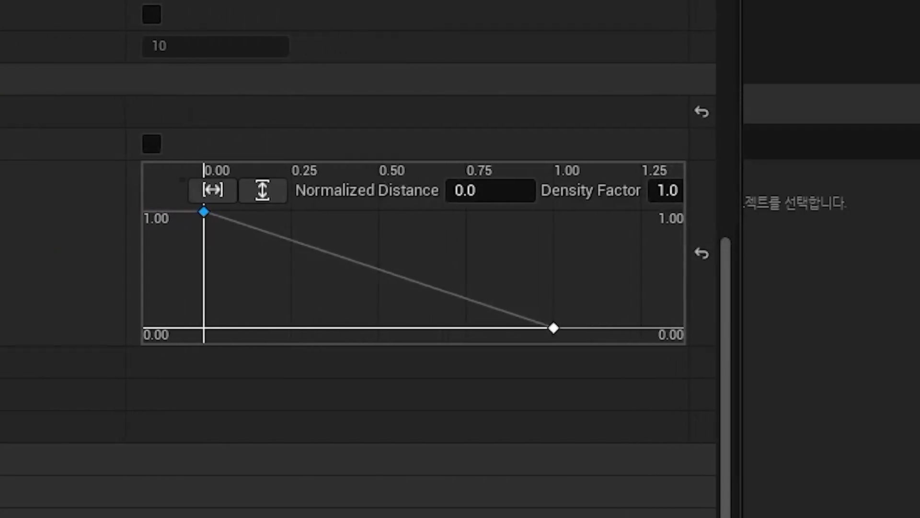
drag(736, 261, 919, 254)
drag(232, 233, 5, 232)
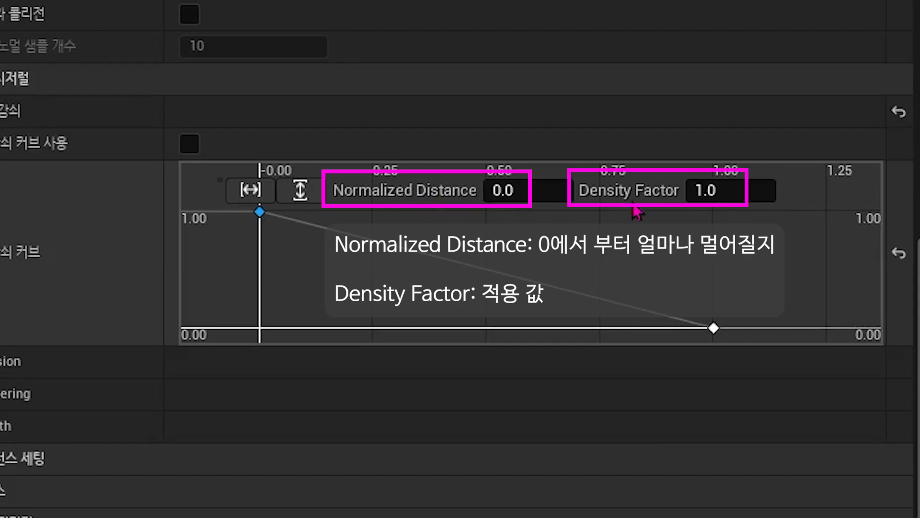
Inspect the Normalized Distance and Density Factor of the falloff curve's start and end keys
click(487, 259)
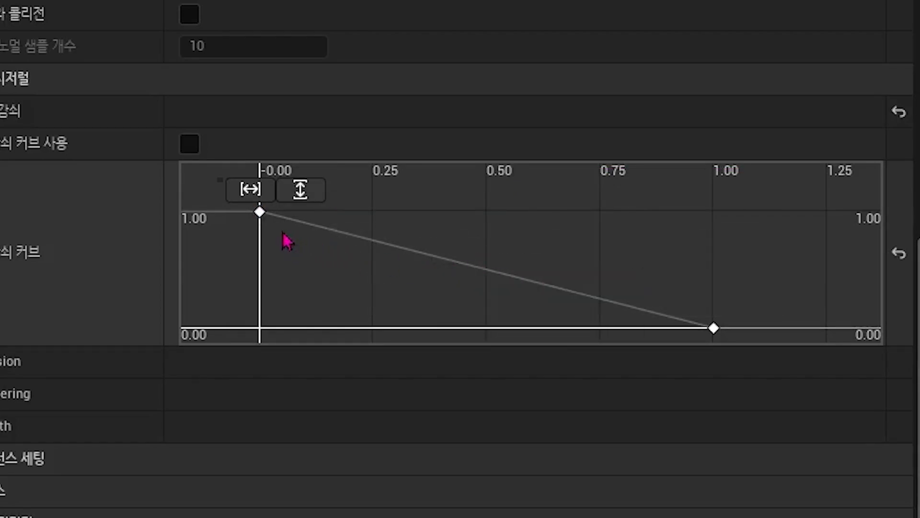
click(259, 212)
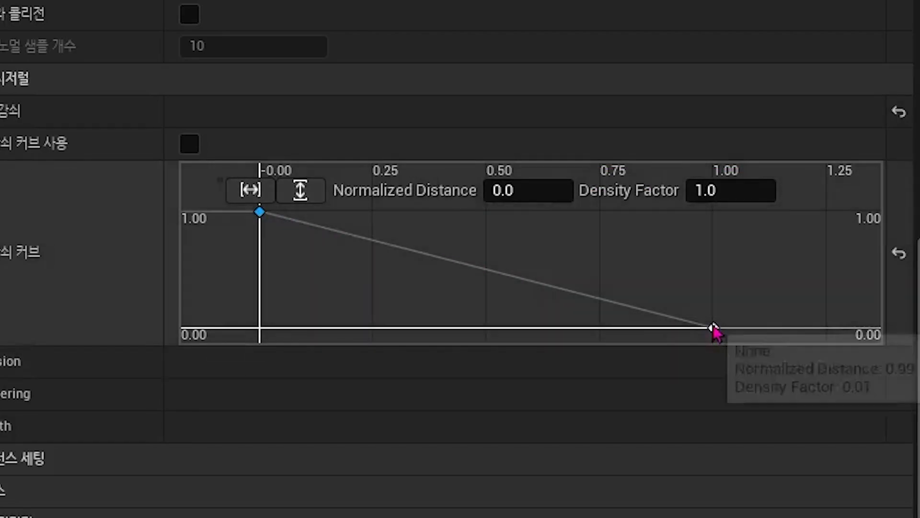
click(714, 328)
click(258, 213)
drag(338, 252, 221, 190)
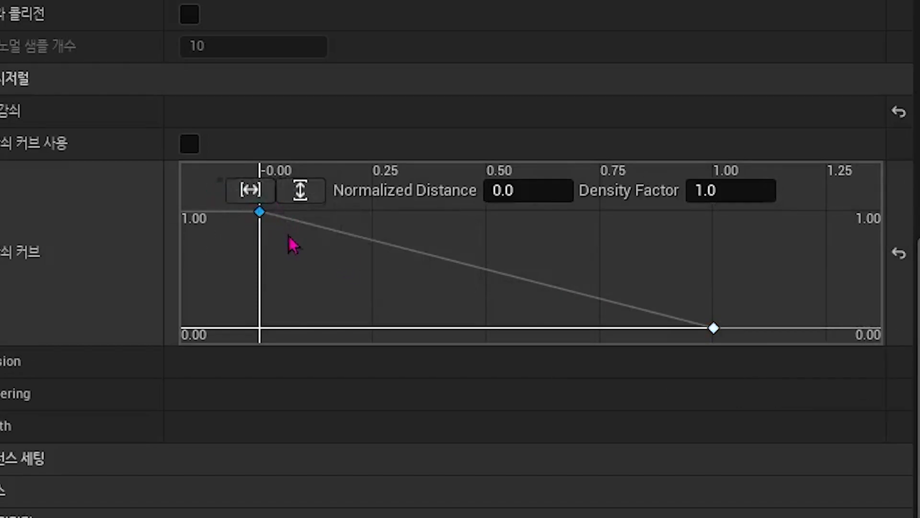
click(492, 228)
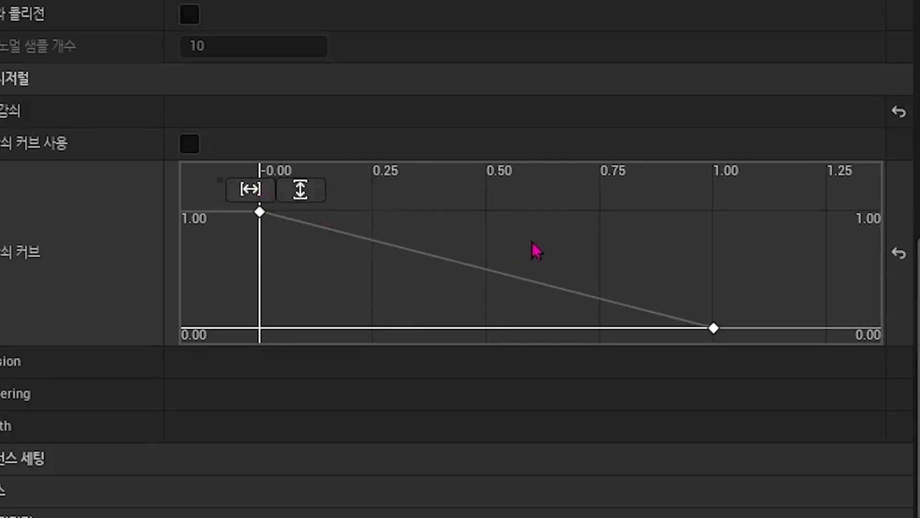
Set the Density Factor of the falloff curve's end key to 2 and fit the graph horizontally and vertically
scroll(535, 254, down, 3)
right_drag(613, 251, 789, 240)
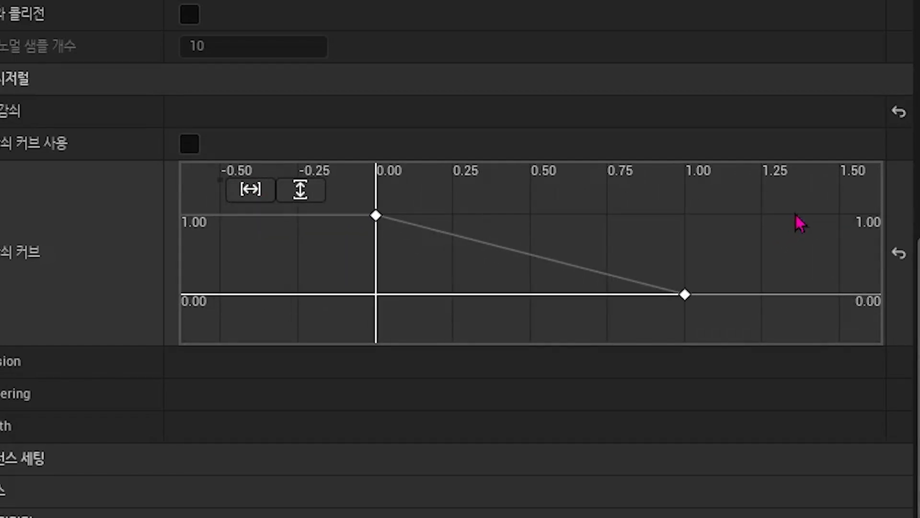
click(685, 294)
click(716, 195)
text(2)
key(Return)
click(724, 278)
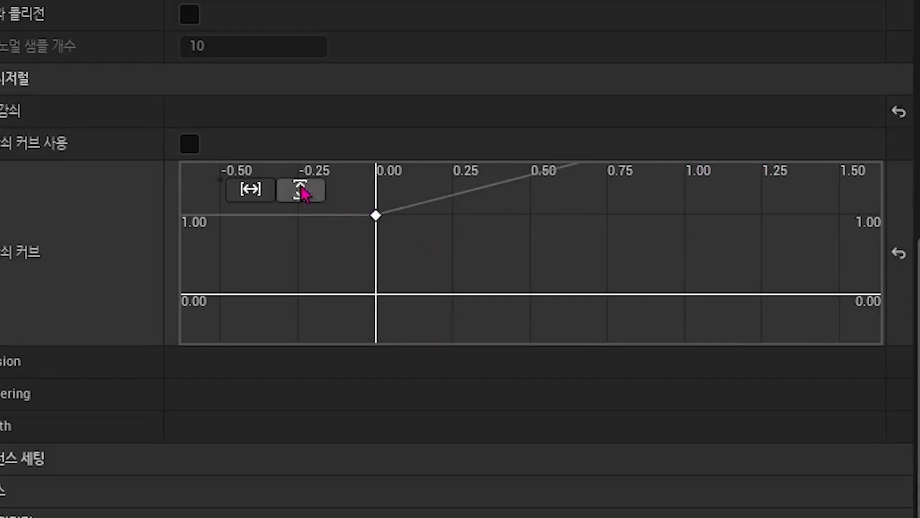
click(267, 190)
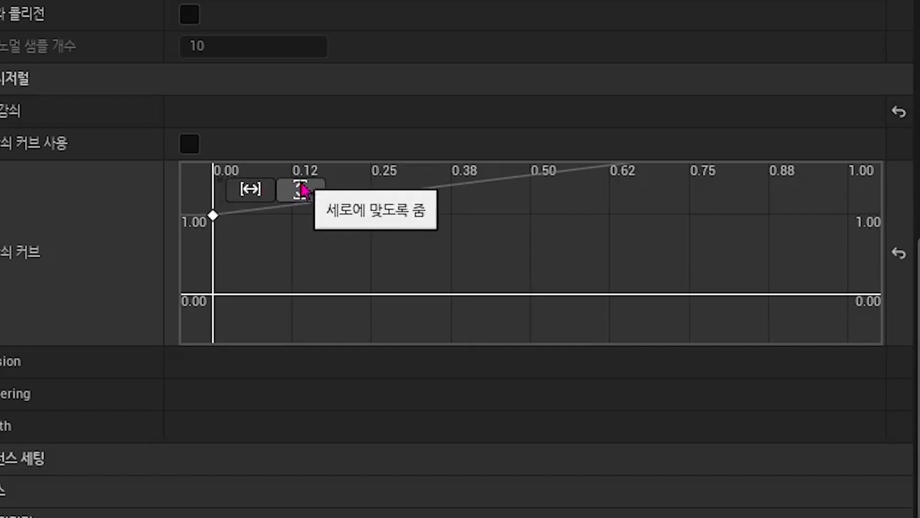
click(299, 190)
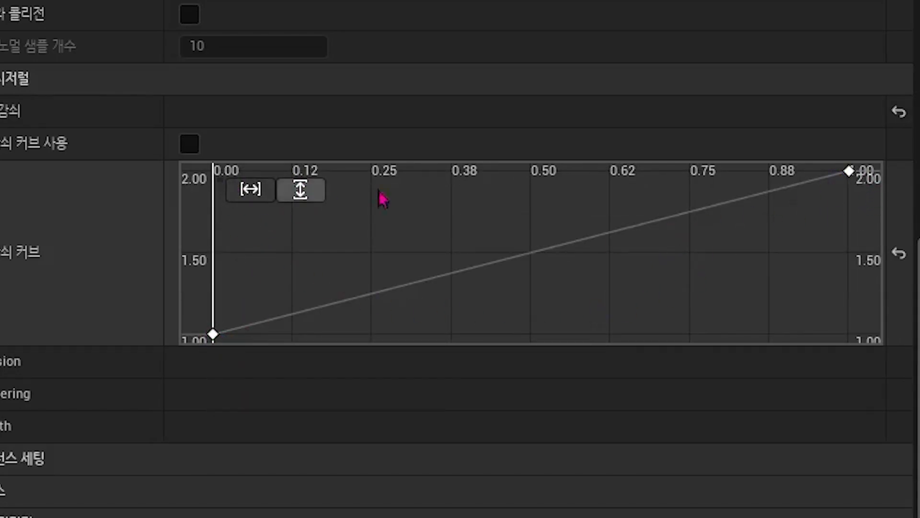
Set the Density Factor of the falloff curve's end key to 0 and fit the graph vertically
click(849, 171)
click(715, 190)
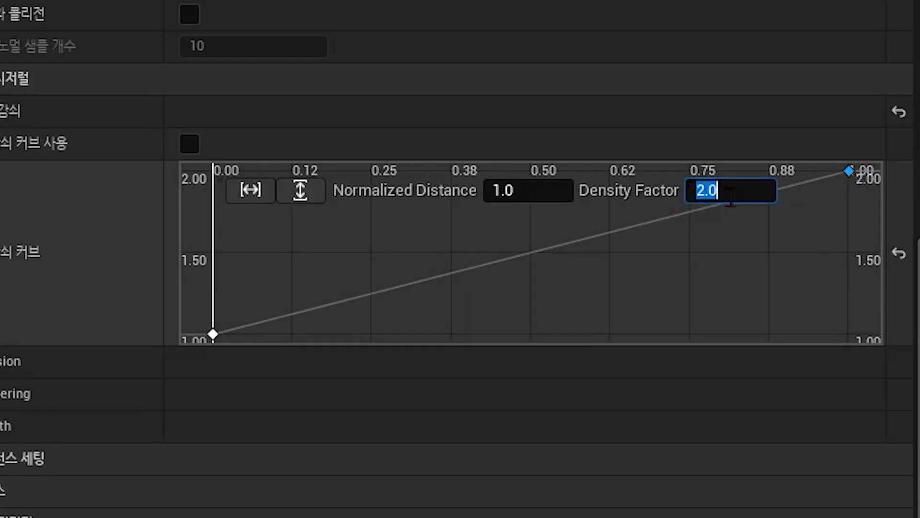
text(10)
key(Return)
click(720, 257)
click(301, 192)
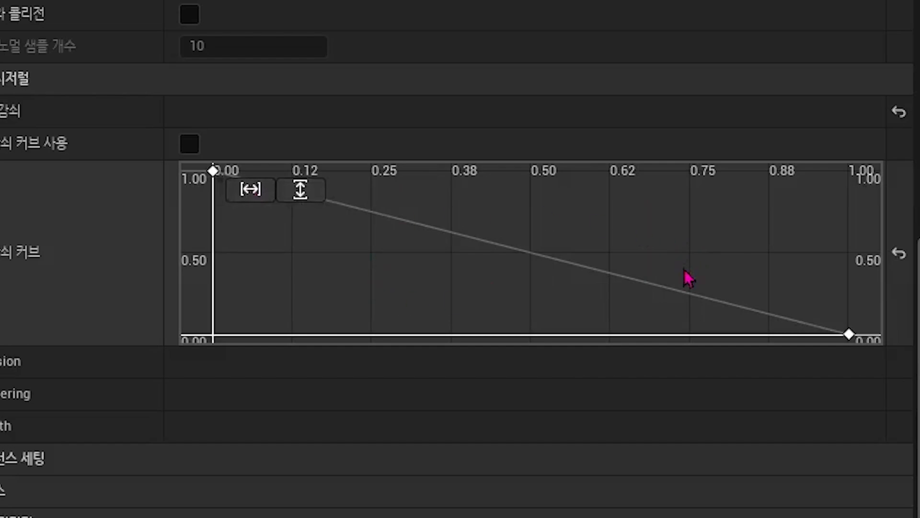
Zoom out the falloff graph and check the values of its start and end keys, then clear the key selection
scroll(578, 241, down, 3)
scroll(578, 235, down, 1)
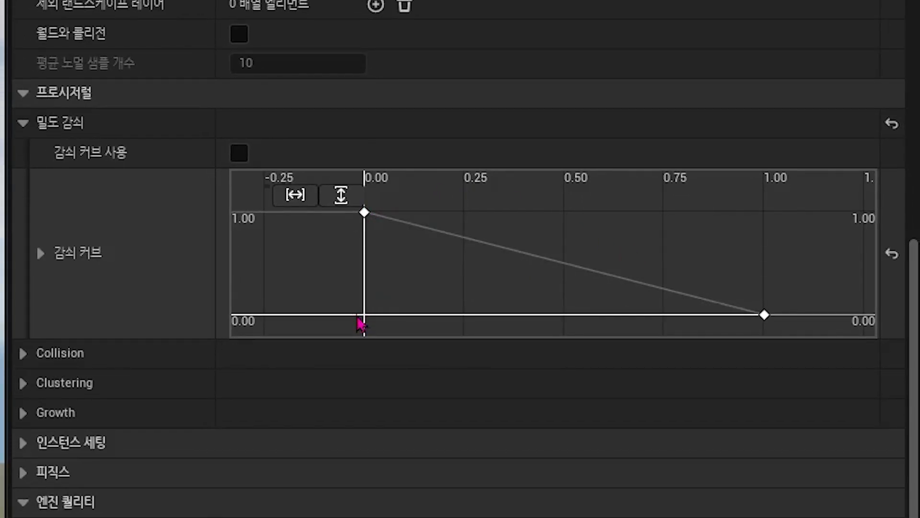
mouse_move(765, 327)
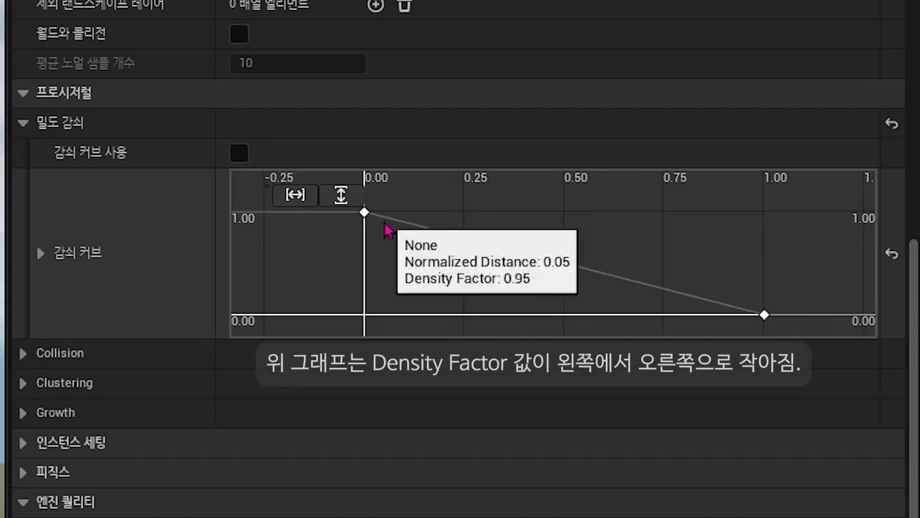
click(366, 217)
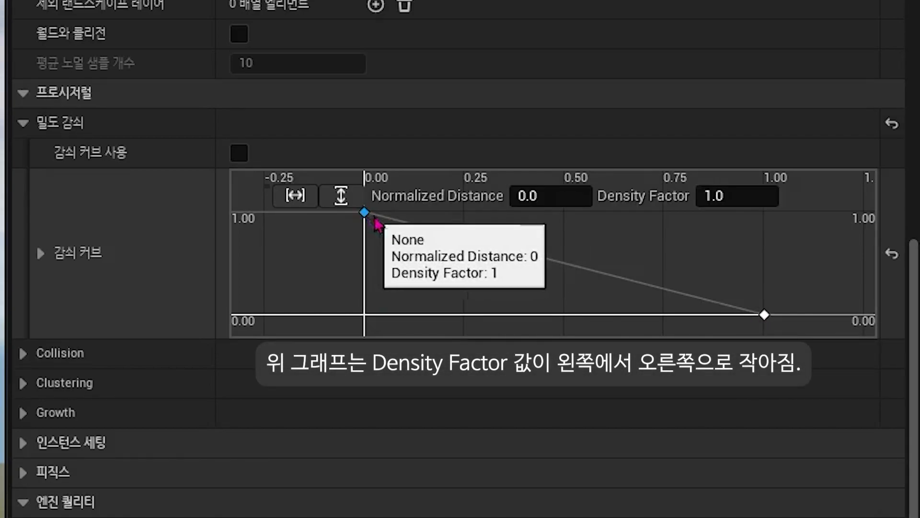
click(764, 316)
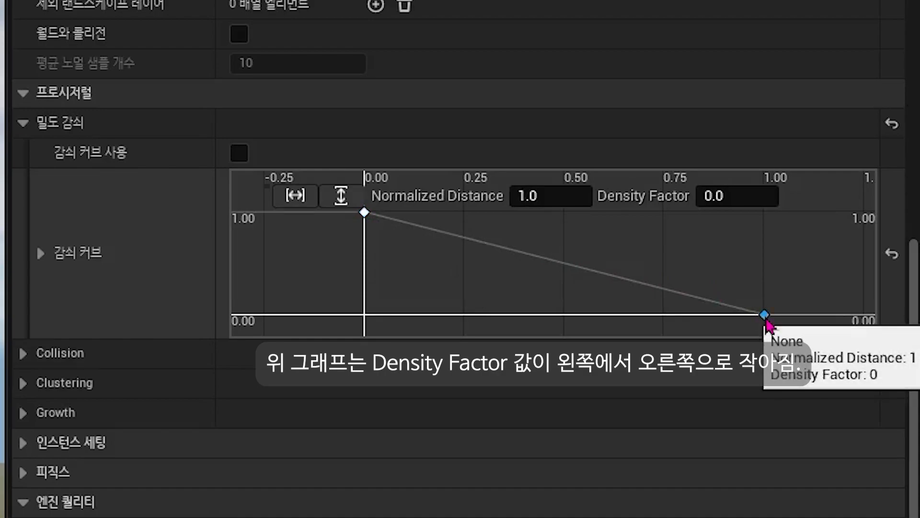
click(564, 288)
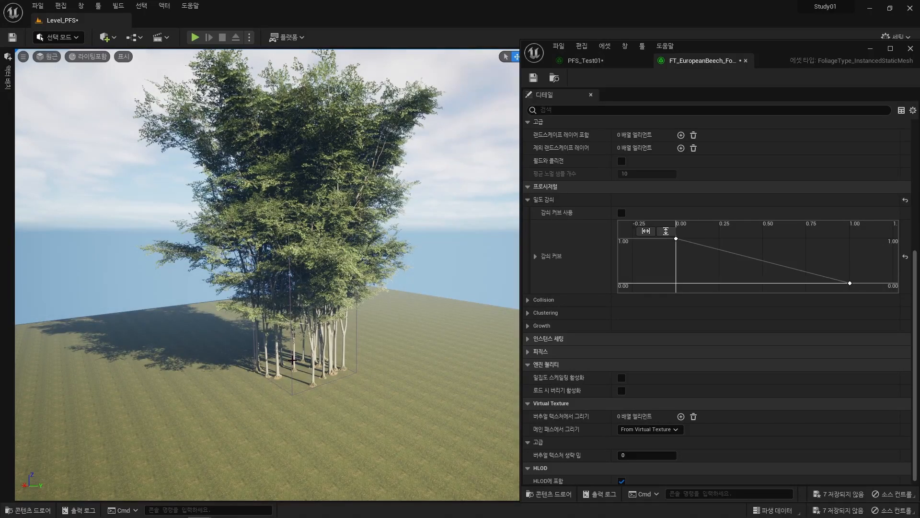
Select the PFS_Test01 volume in the level and set its X and Y scale to 50
click(292, 362)
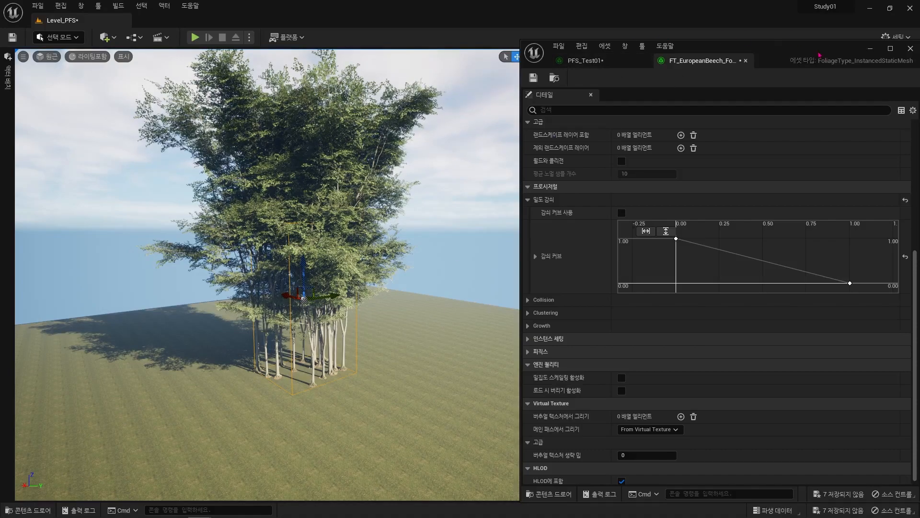
drag(821, 54, 919, 186)
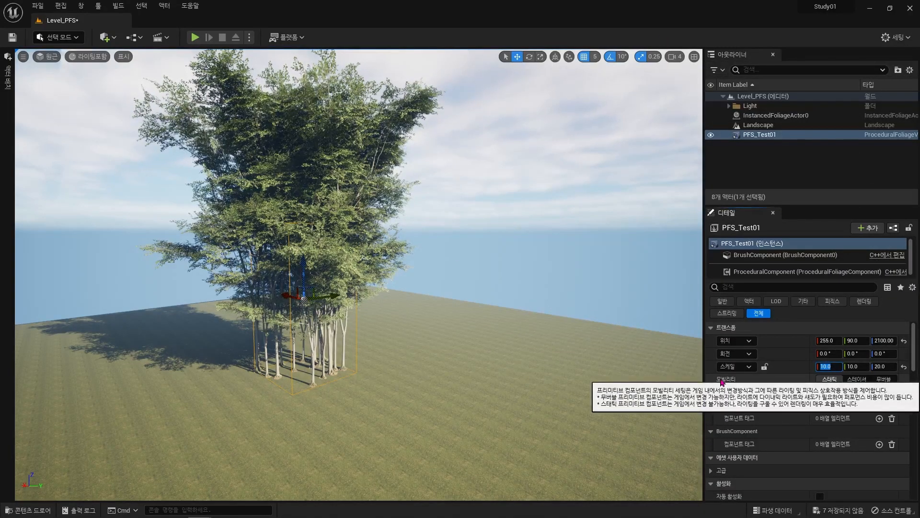
text(50)
key(Tab)
text(50)
key(Return)
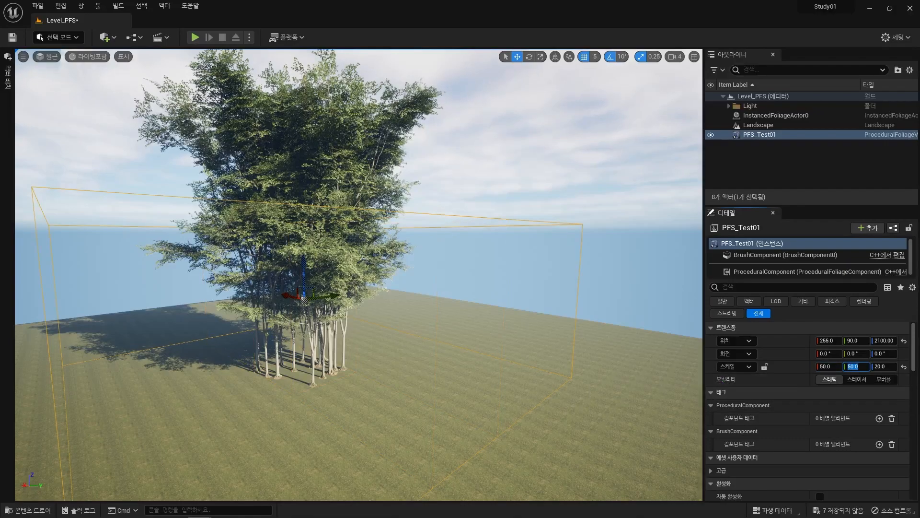
Resimulate the volume's ProceduralComponent, raise the viewport camera speed to 6, and view the whole forest from above
click(810, 271)
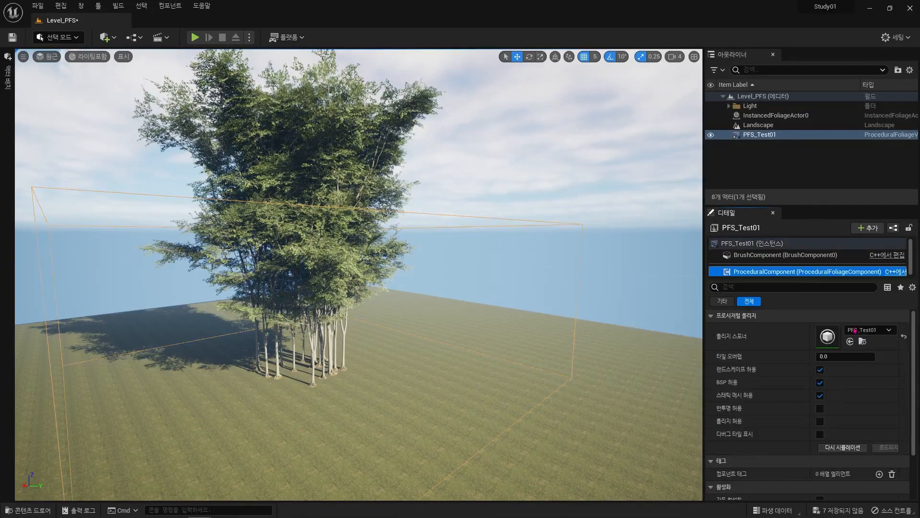
click(843, 447)
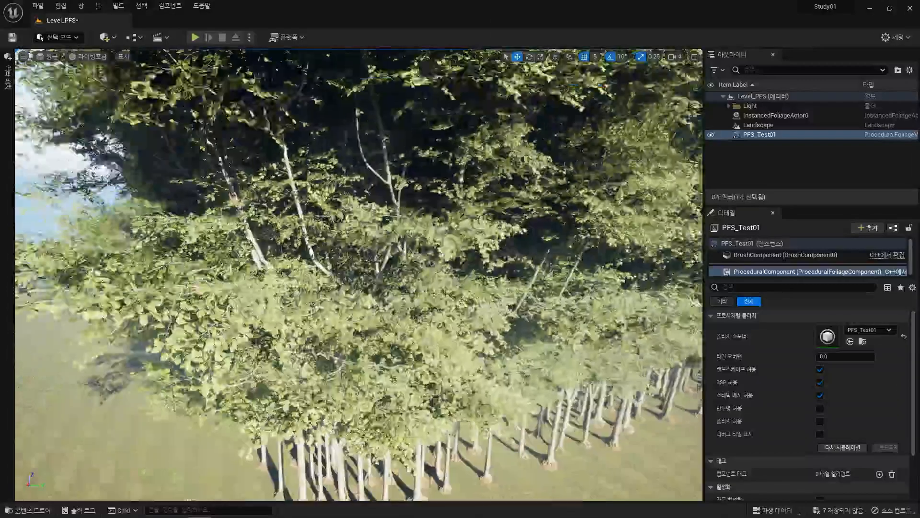
click(675, 57)
mouse_move(601, 193)
right_down()
mouse_move(600, 201)
mouse_move(601, 193)
right_up()
click(717, 78)
key(s)
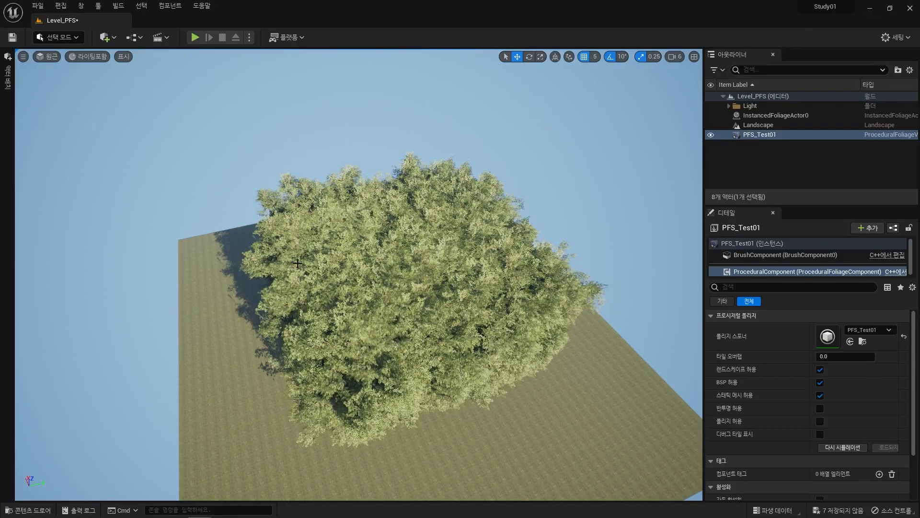
Enable the falloff curve in the European Beech foliage type's Density Falloff settings and resimulate PFS_Test01
drag(919, 307, 774, 67)
click(650, 219)
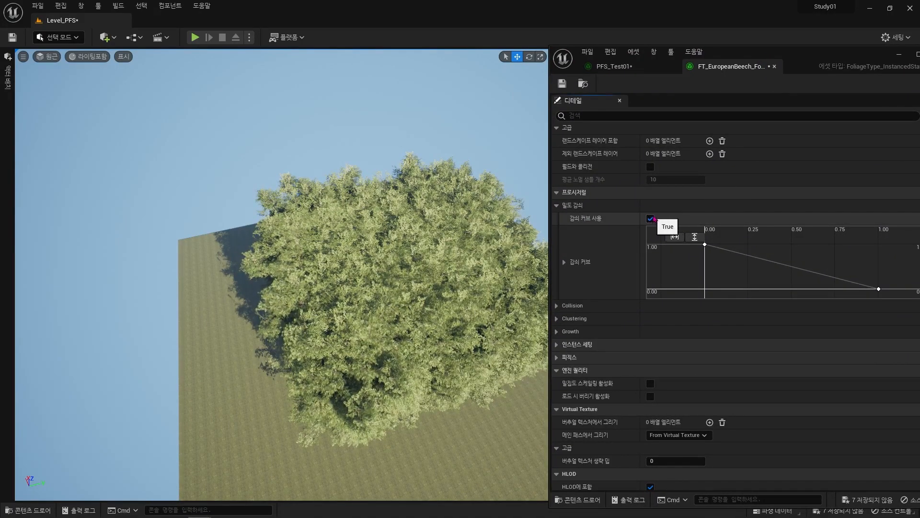
drag(782, 57, 919, 211)
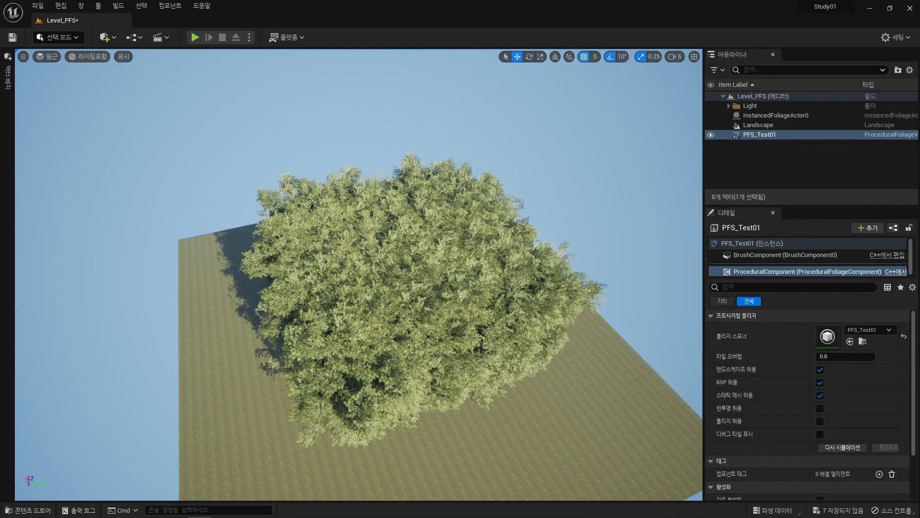
click(843, 446)
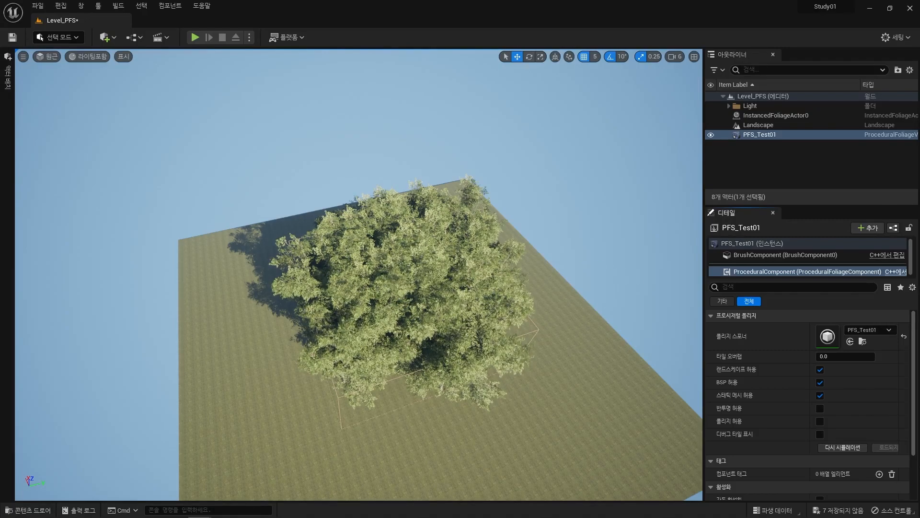
Reverse the falloff curve with Density Factor 0 on the start key and 1 on the end key, and resimulate the foliage
drag(919, 288, 725, 99)
click(662, 289)
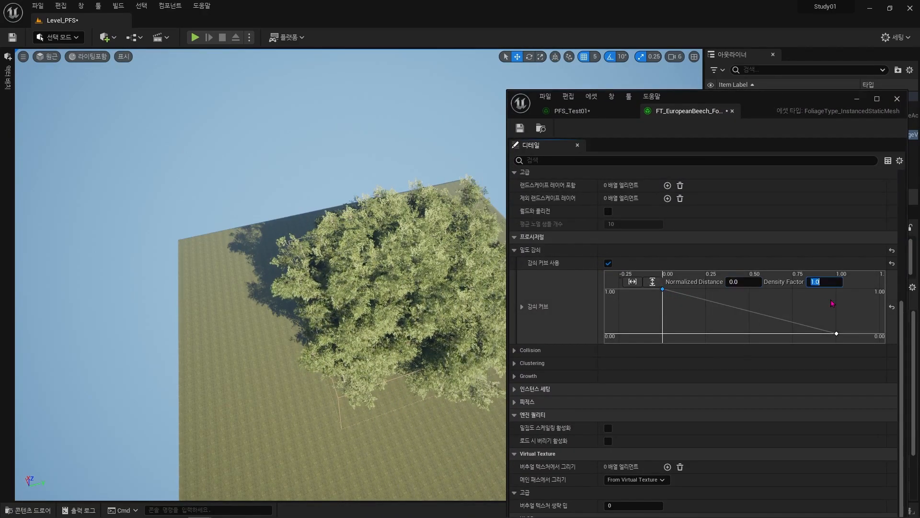
text(0)
key(Return)
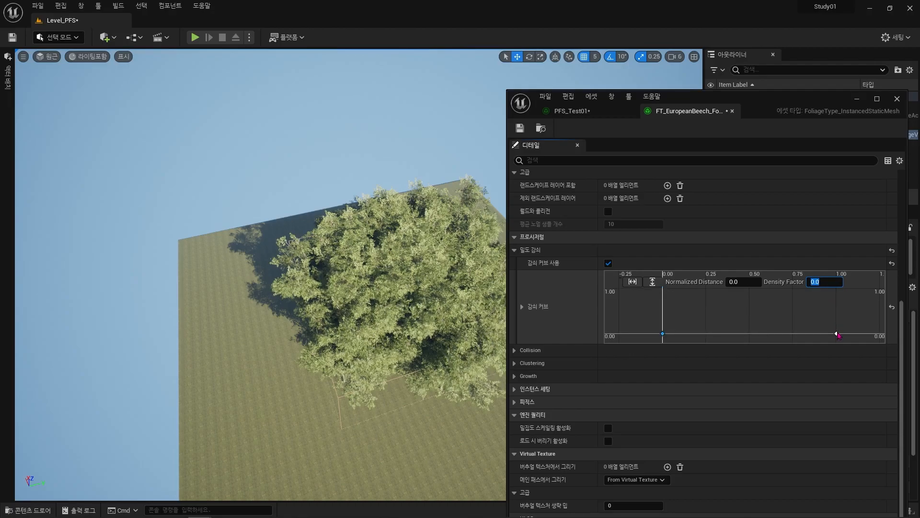
key(Return)
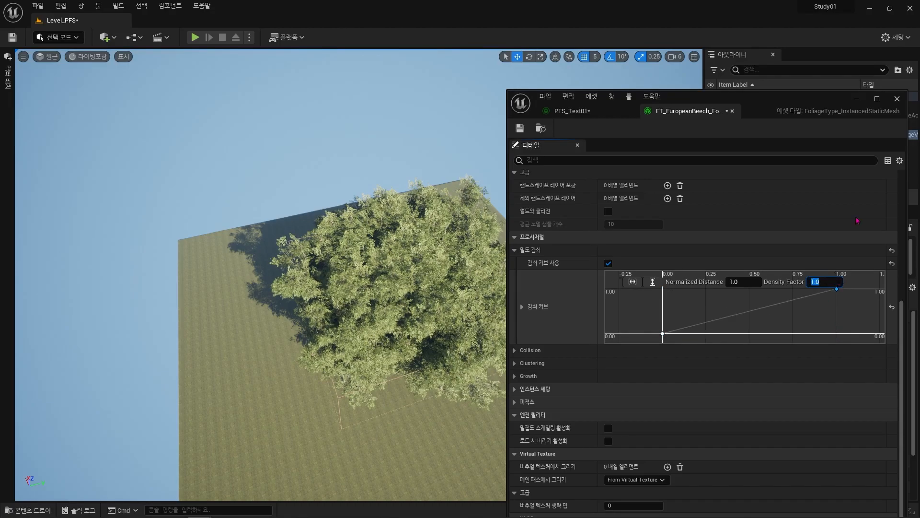
drag(779, 102, 919, 264)
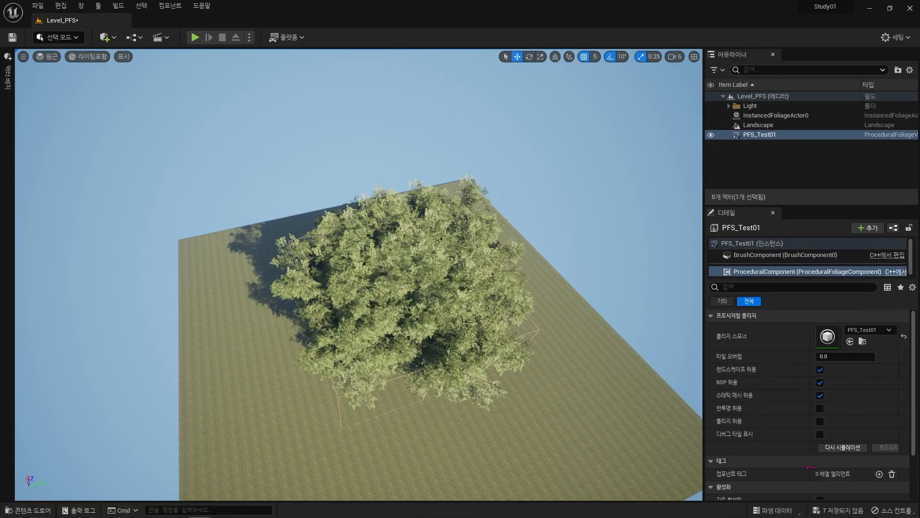
click(856, 448)
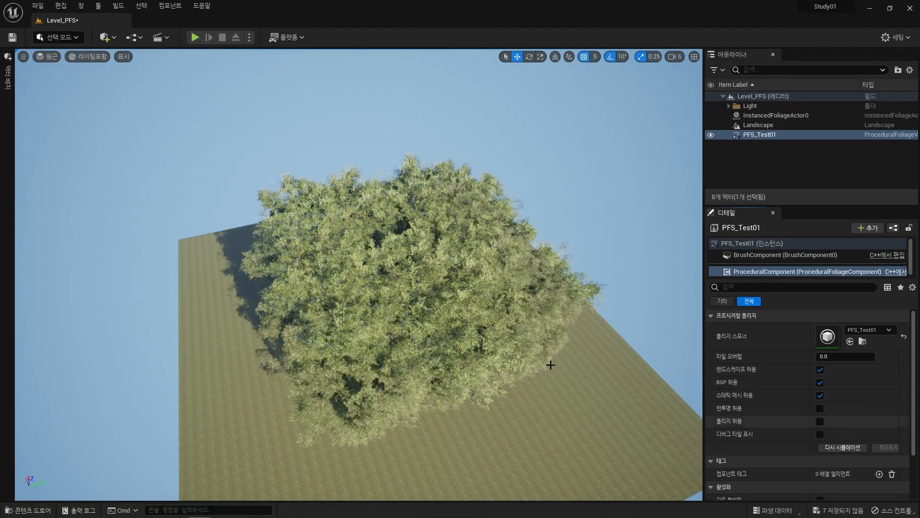
Switch the viewport to Unlit mode and view the entire foliage volume from underneath to examine the trunk distribution
right_drag(551, 370, 470, 331)
key(w)
key(shift+3)
key(shift+1)
key(alt+3)
key(s)
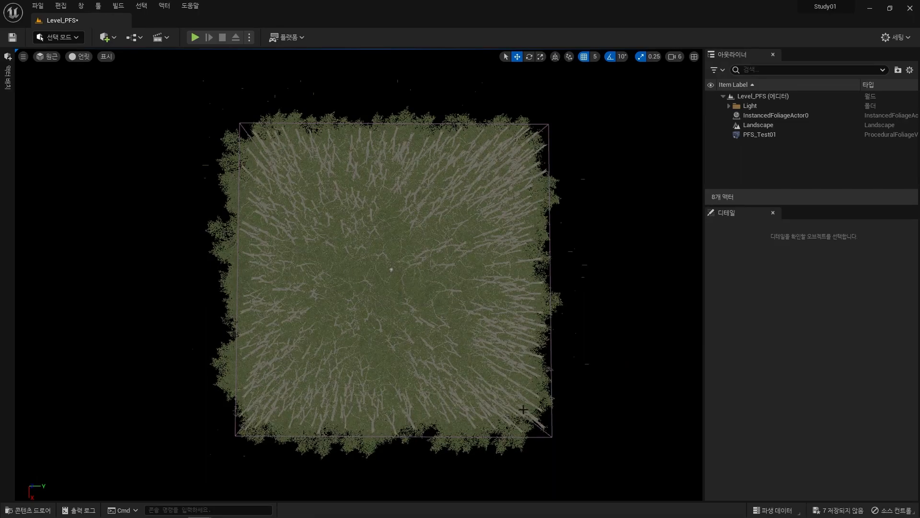
Add three keys to the European Beech falloff curve at Normalized Distances of about 0.48, 0.66 and 0.29
drag(919, 322, 779, 64)
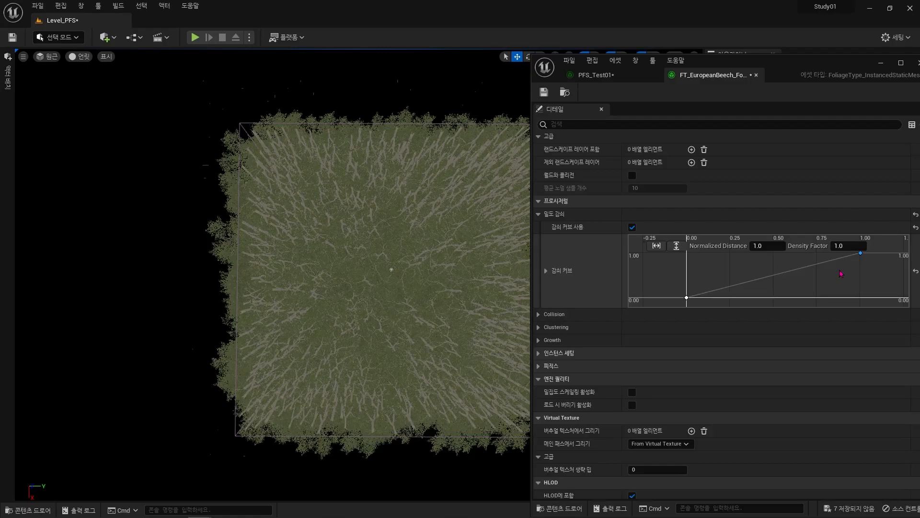
right_click(772, 274)
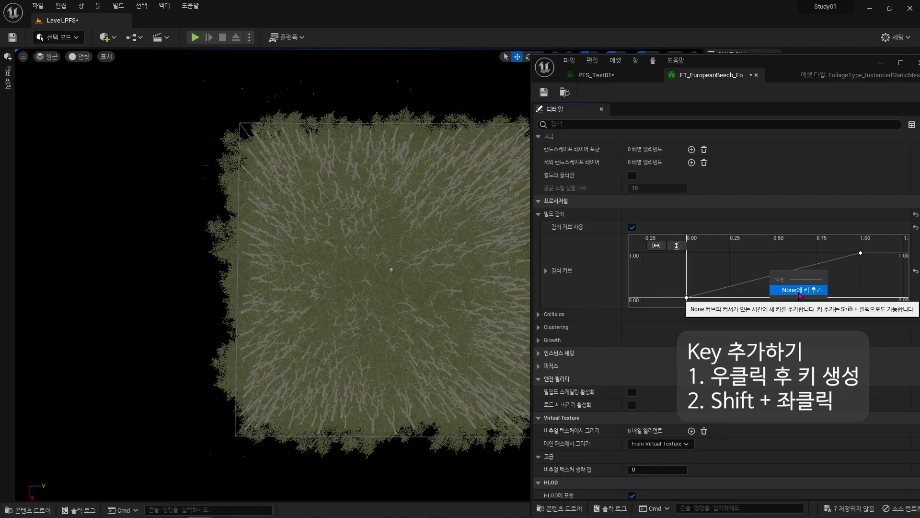
click(800, 290)
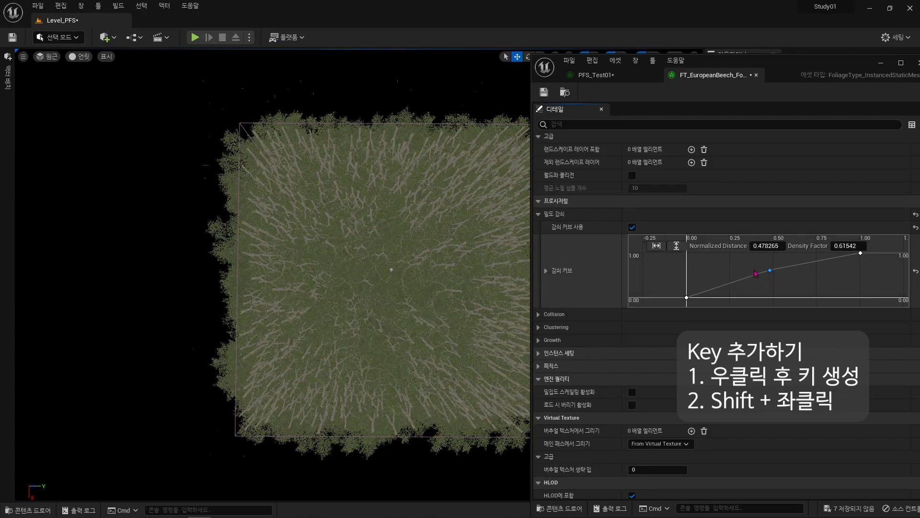
click(804, 273)
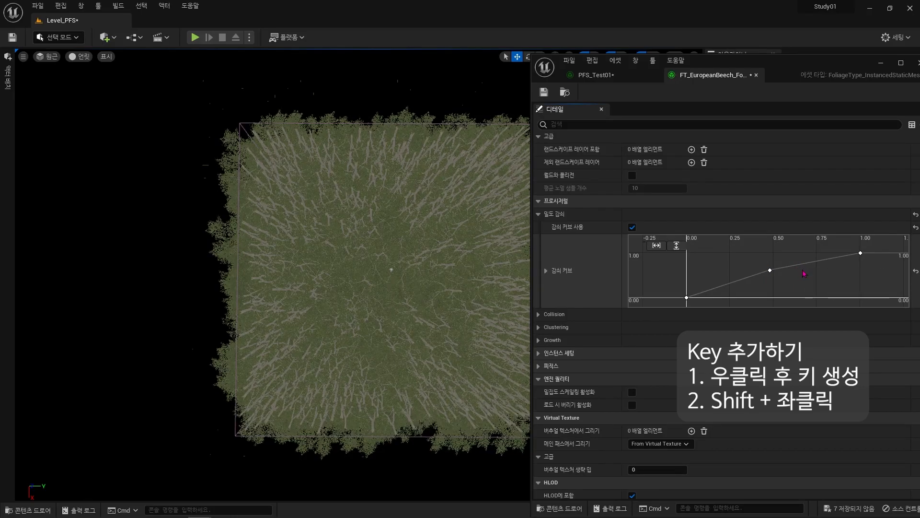
shift+click(803, 262)
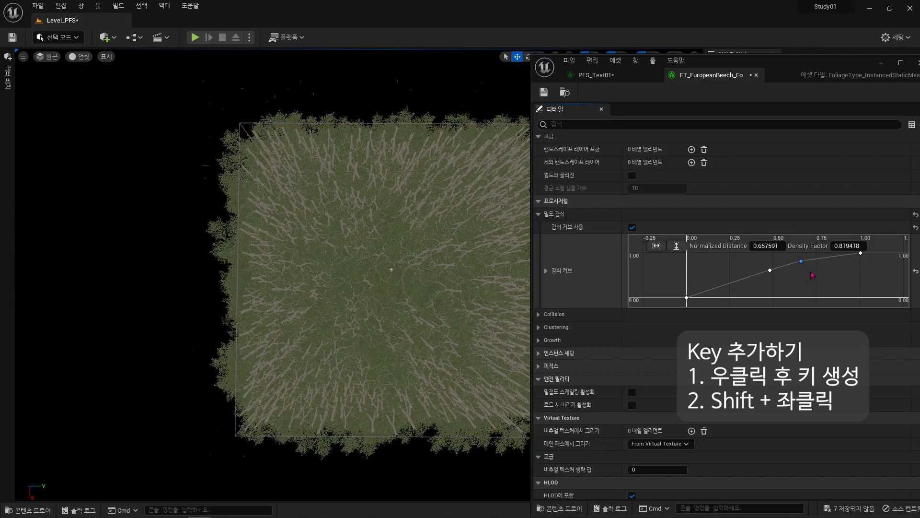
drag(806, 260, 749, 267)
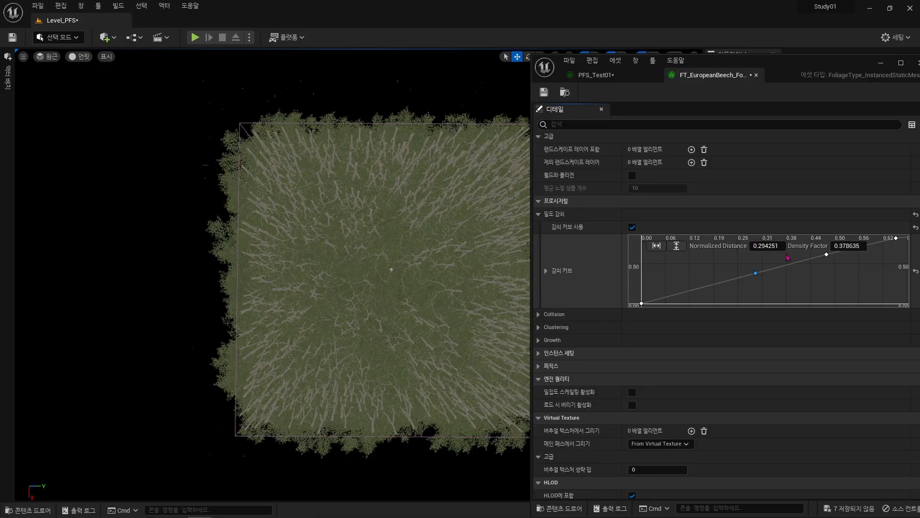
Move the first added key to about distance 0.065, density 0.59 and the second to about distance 0.5, density 0.14, then fit the graph
drag(756, 273, 675, 267)
drag(828, 256, 838, 296)
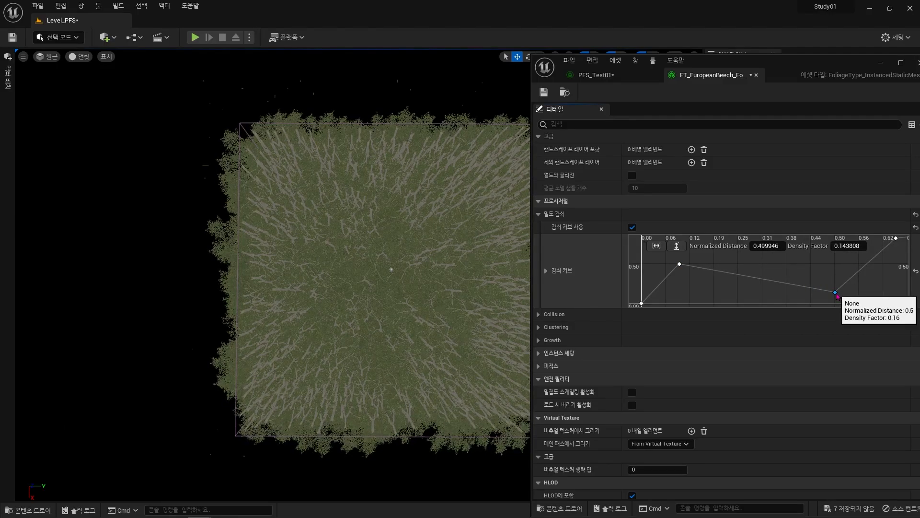
drag(682, 267, 669, 261)
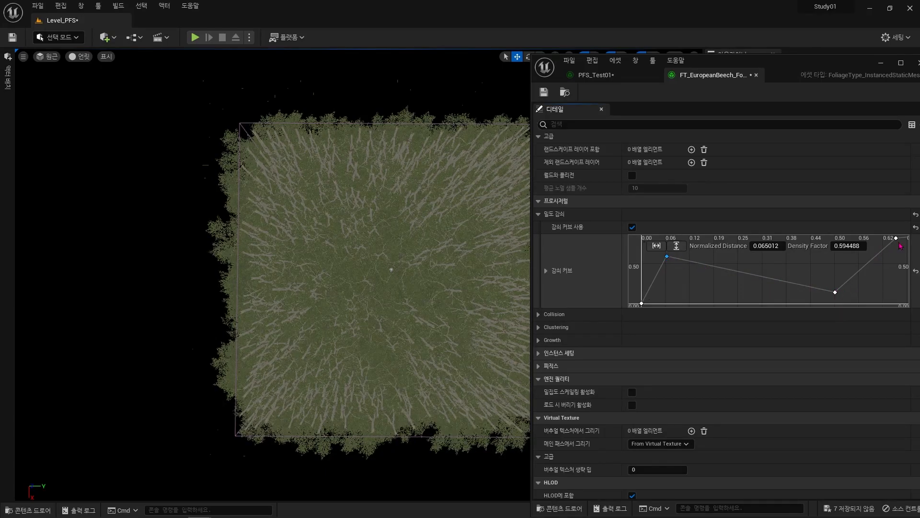
click(684, 246)
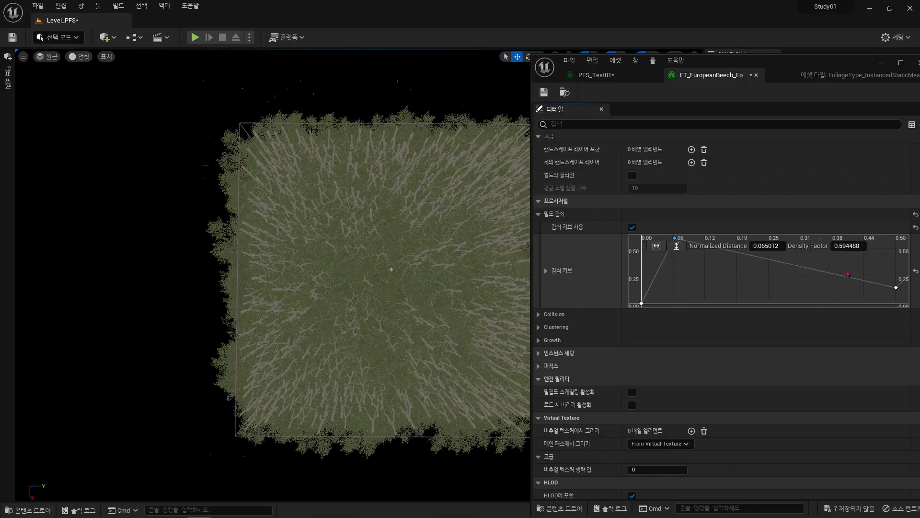
Delete the key near distance 0.66, move the remaining low key to about distance 0.62, density 0.19, and refit the graph
scroll(870, 294, down, 8)
right_drag(870, 294, 698, 296)
drag(748, 258, 772, 265)
key(Delete)
drag(711, 293, 746, 291)
click(677, 247)
right_drag(790, 288, 830, 289)
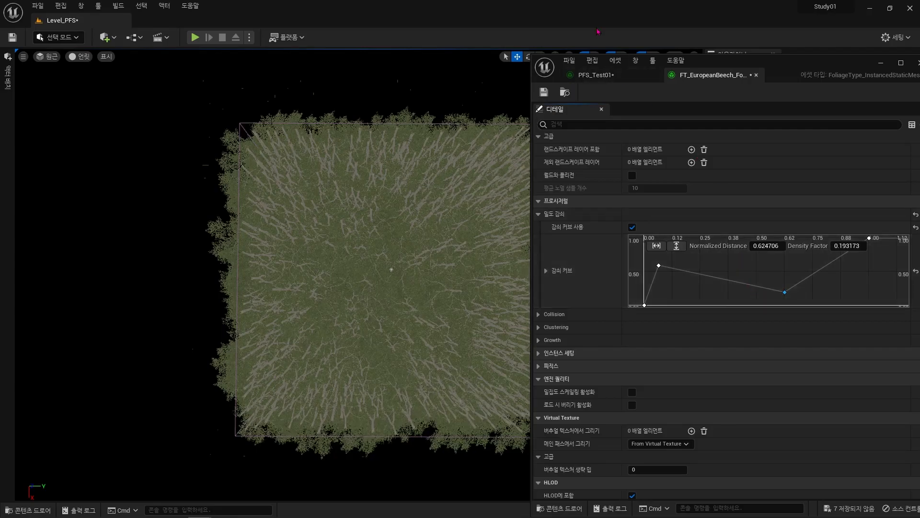
Resimulate PFS_Test01's ProceduralComponent and bring the foliage type editor back beside the viewport to compare the curve with the forest
click(769, 36)
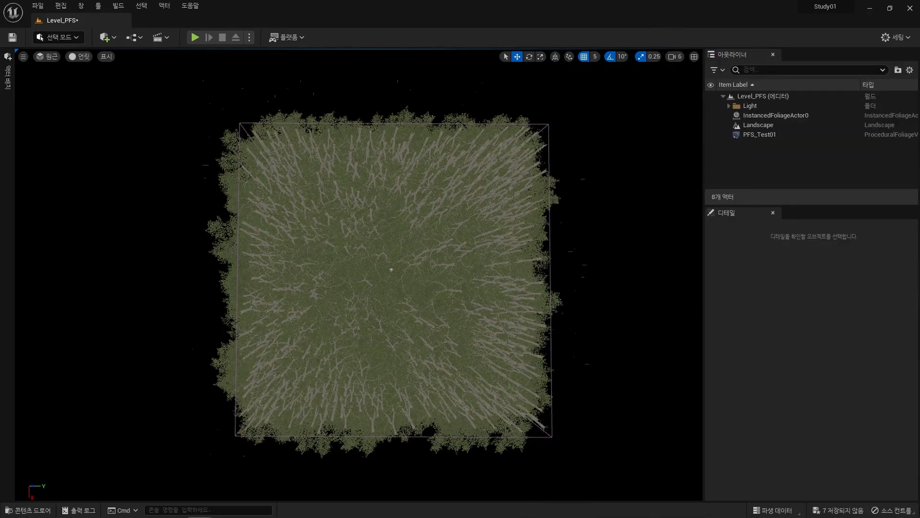
click(762, 136)
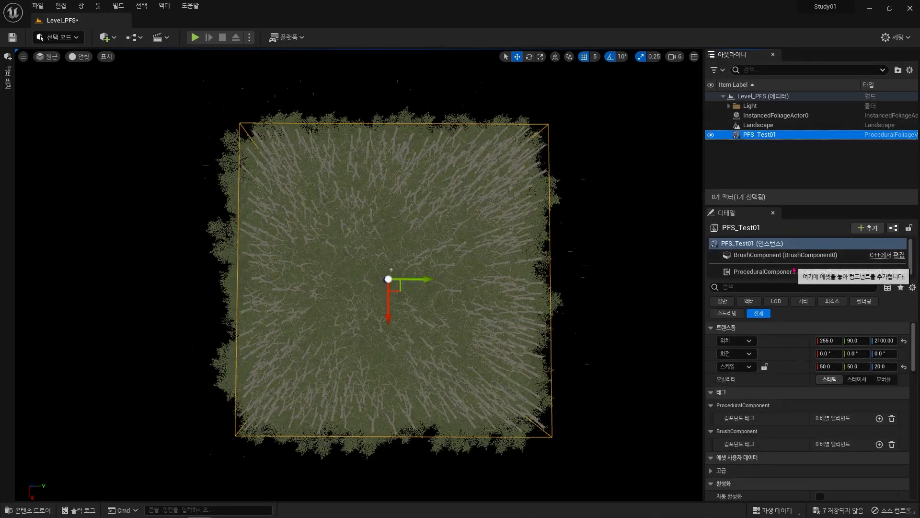
click(815, 271)
click(851, 445)
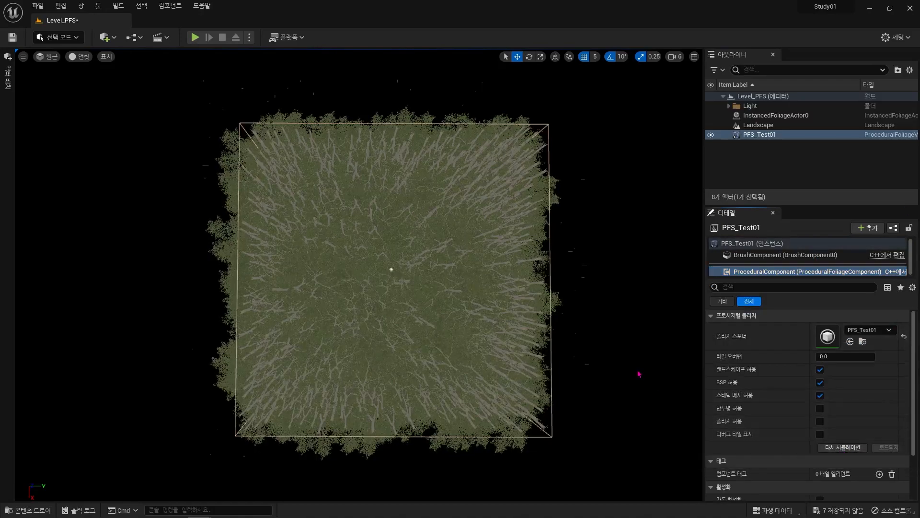
drag(672, 517, 856, 94)
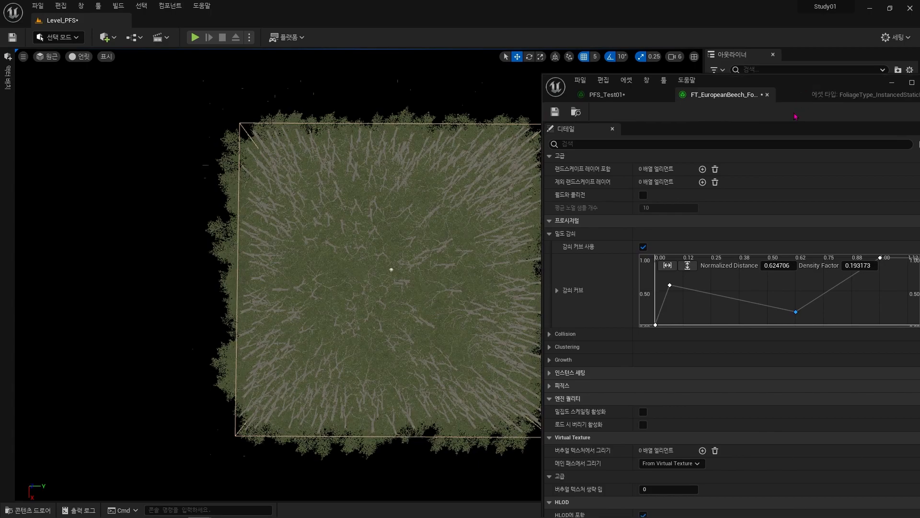
mouse_move(655, 326)
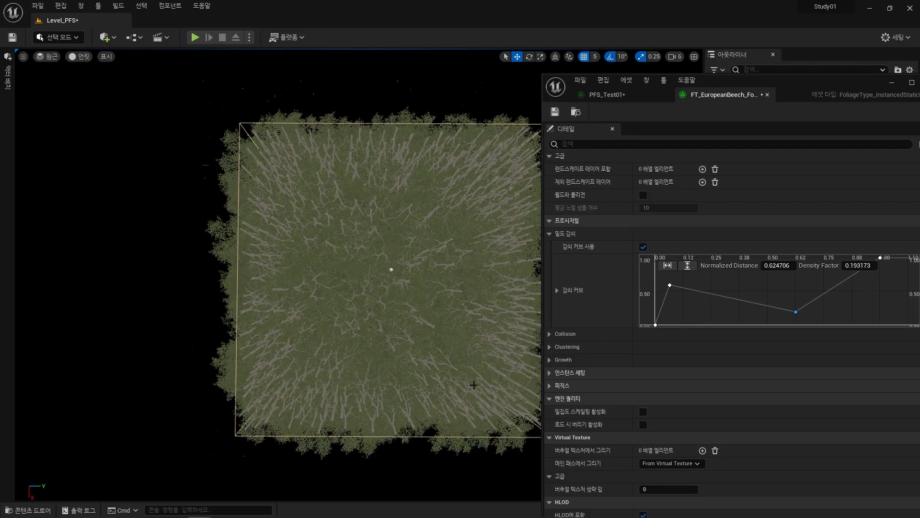
Move the European Beech falloff key near distance 0.065 to about 0.91, density 0.2, nudge the other to about 0.63, and resimulate
drag(671, 285, 863, 314)
drag(800, 313, 802, 314)
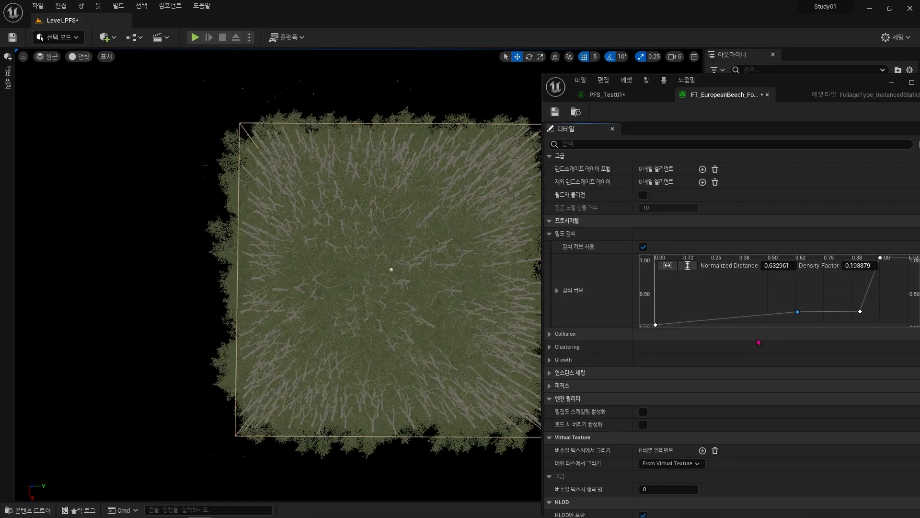
drag(801, 90, 919, 269)
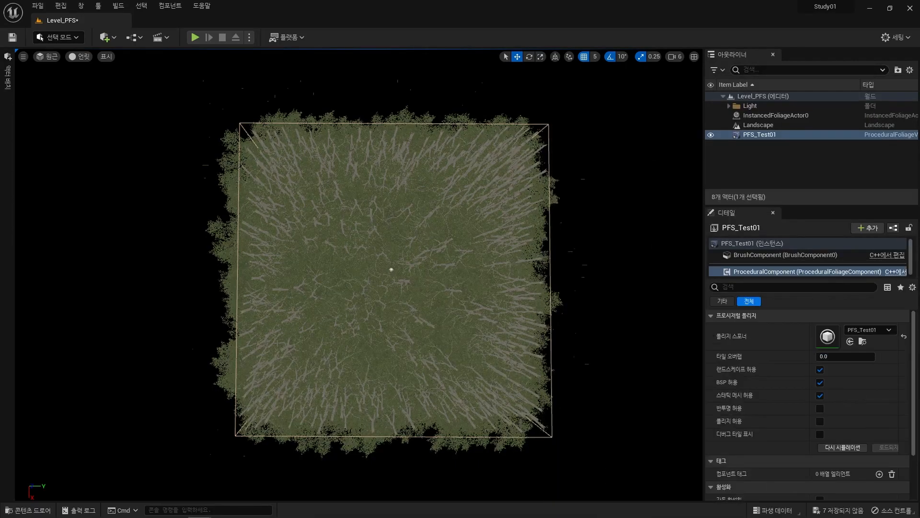
click(843, 447)
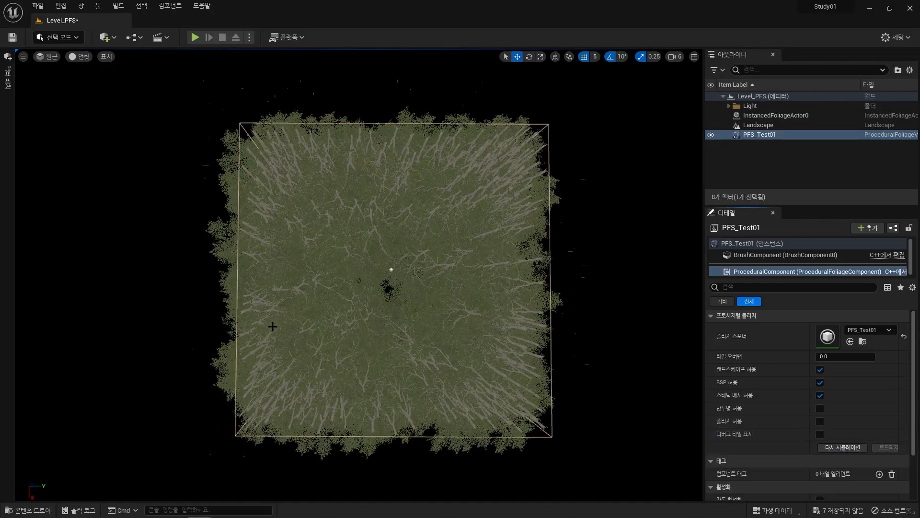
drag(919, 447, 772, 115)
Set the middle falloff key to Normalized Distance 0.8, Density Factor 0.0, delete the key near distance 0.91, and fit the graph vertically
drag(767, 339, 766, 353)
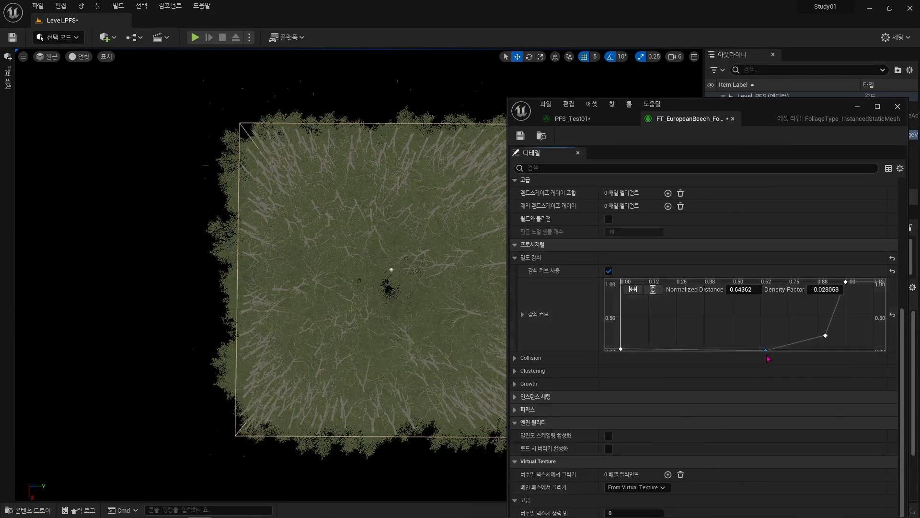
click(749, 292)
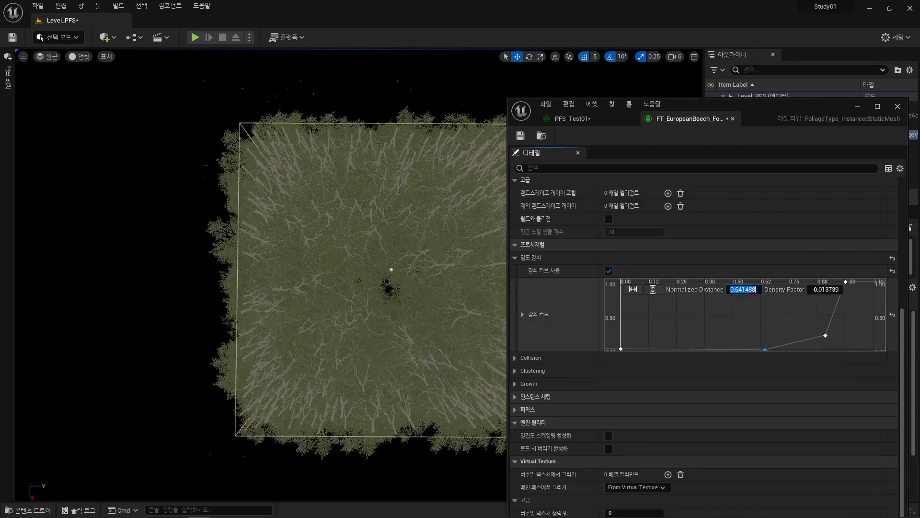
text(0.8)
key(Return)
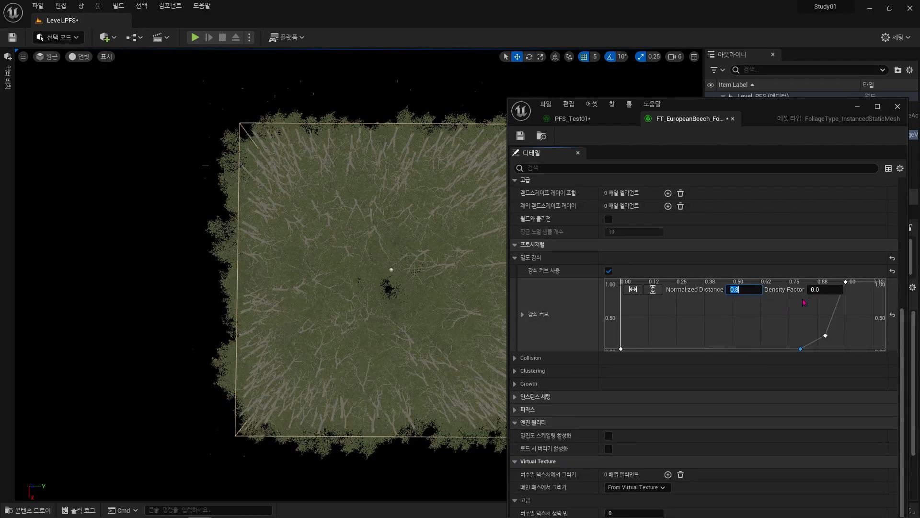
click(825, 336)
key(Delete)
click(652, 288)
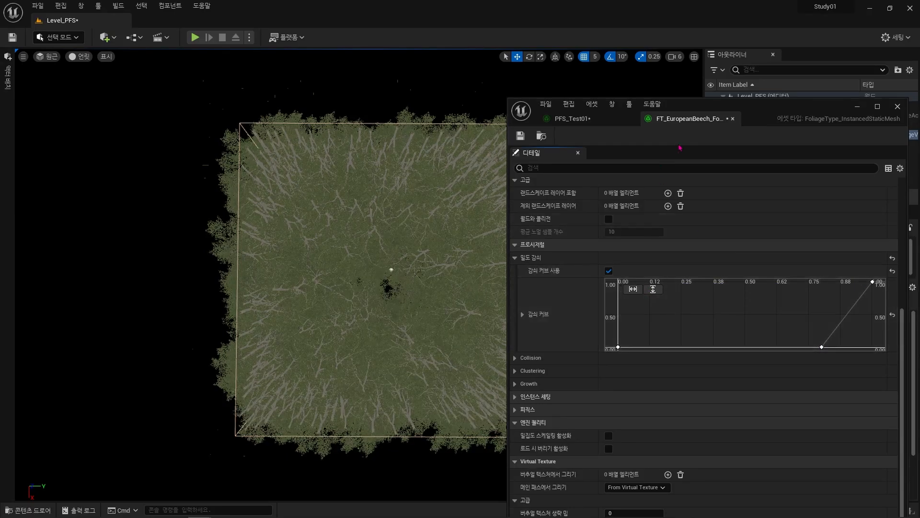
Resimulate the PFS_Test01 foliage, switch the viewport to Lit shading, and view the forest from an elevated angle
click(843, 447)
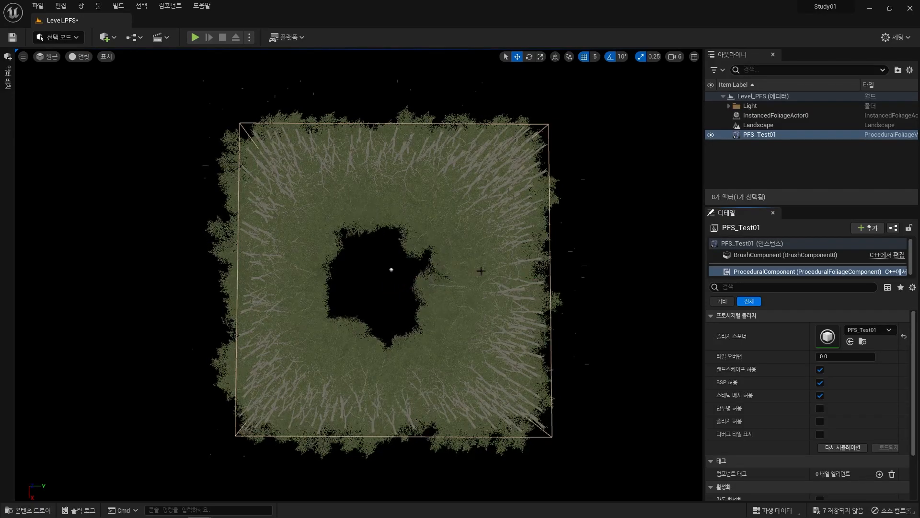
drag(637, 517, 736, 113)
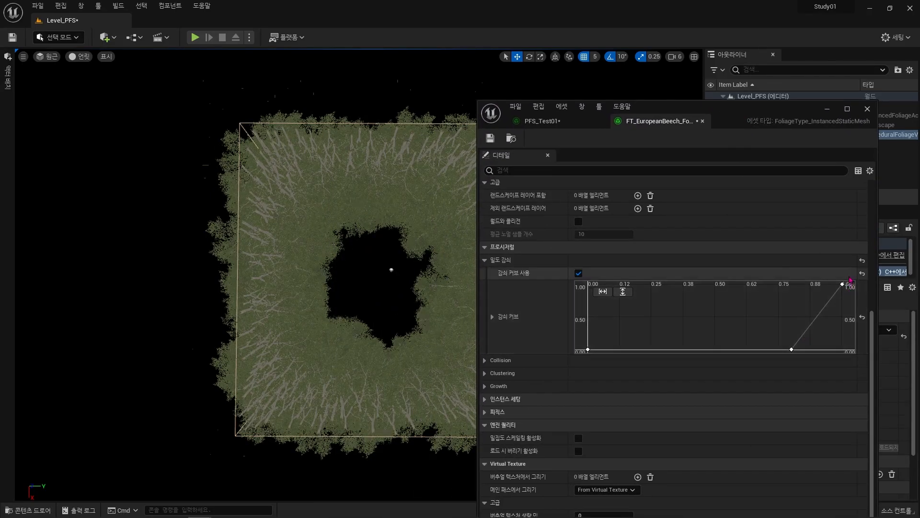
mouse_move(391, 267)
right_down()
mouse_move(398, 345)
mouse_move(409, 307)
mouse_move(264, 295)
right_up()
key(alt+4)
right_drag(498, 275, 647, 374)
key(w)
key(w)
key(e)
key(s)
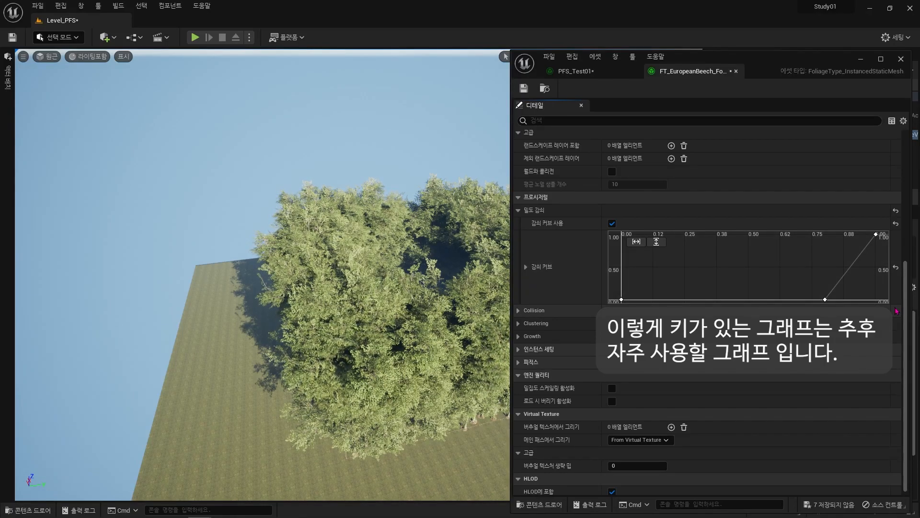
Reset the falloff curve and its use option to defaults, and expand the Collision and Clustering settings
click(896, 267)
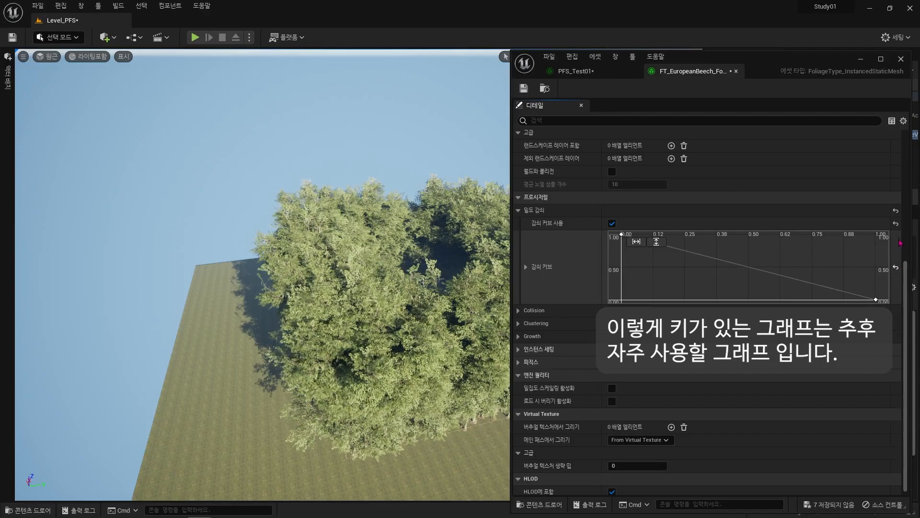
click(896, 223)
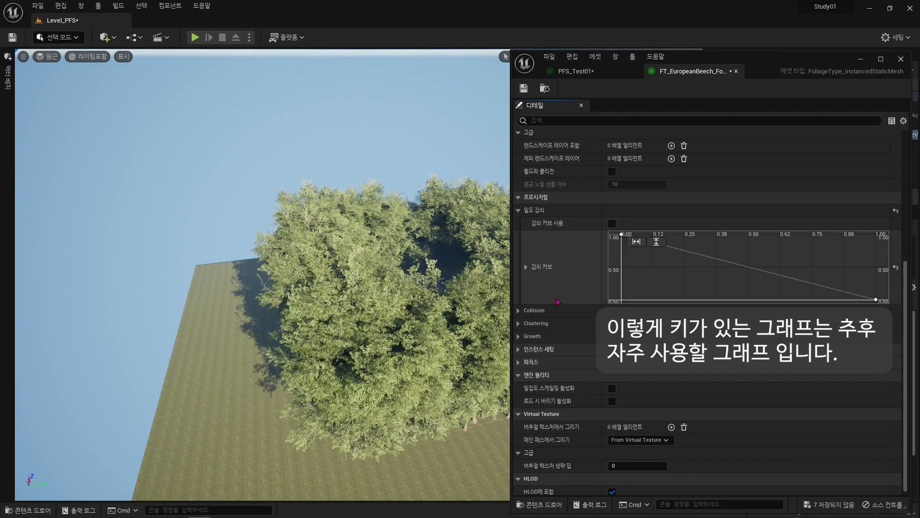
click(519, 312)
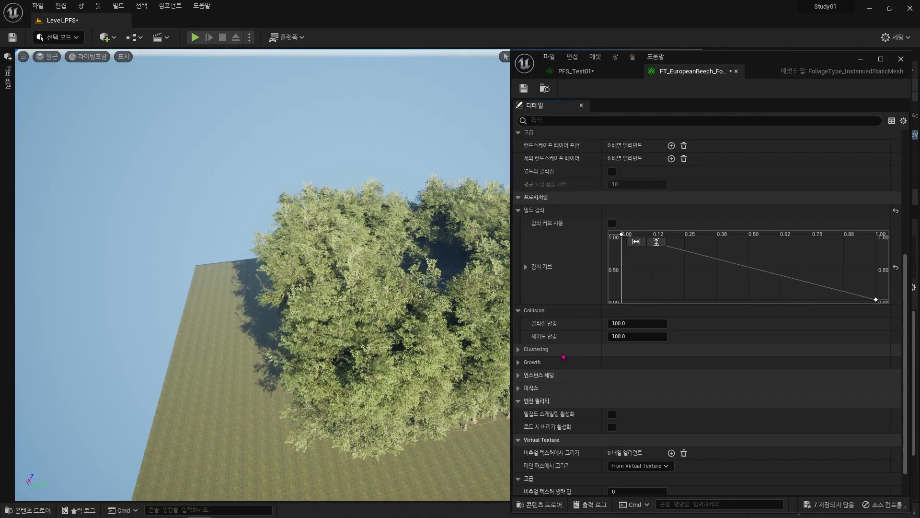
click(519, 349)
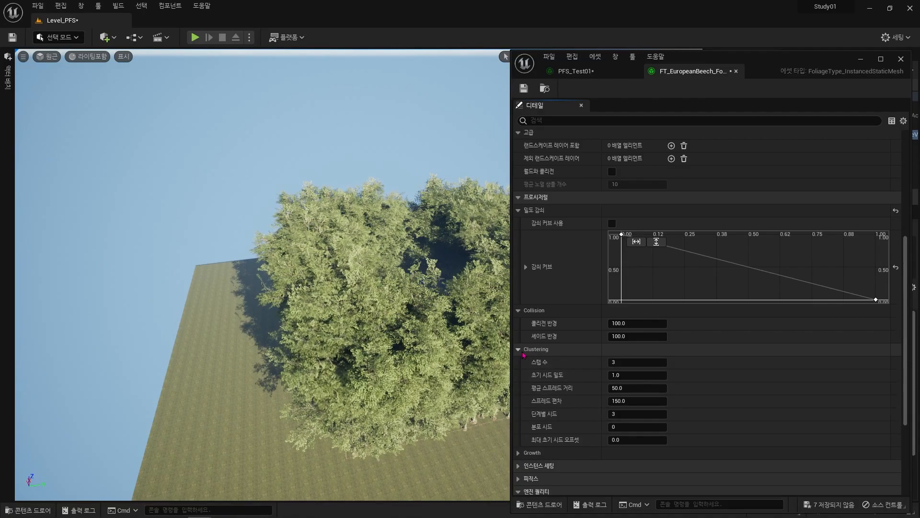
Resimulate PFS_Test01's ProceduralComponent with the falloff curve disabled
right_drag(448, 337, 493, 312)
drag(750, 69, 836, 517)
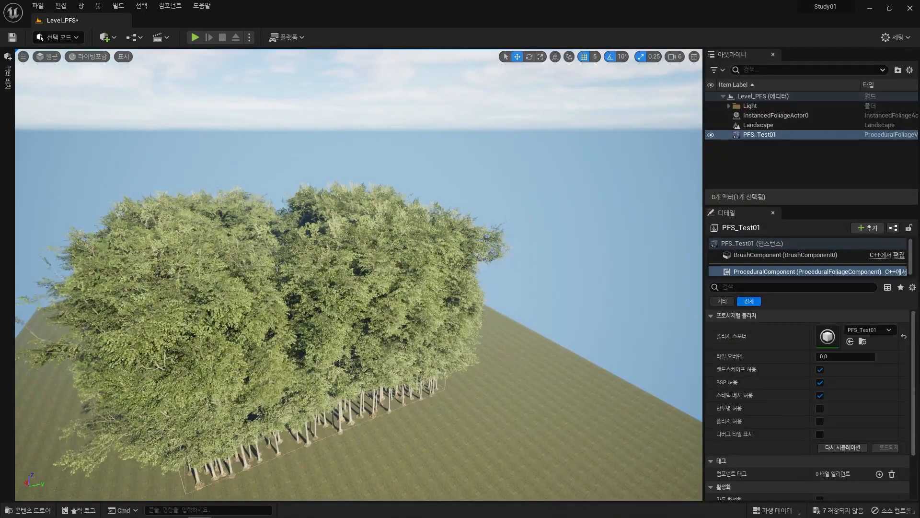
click(846, 449)
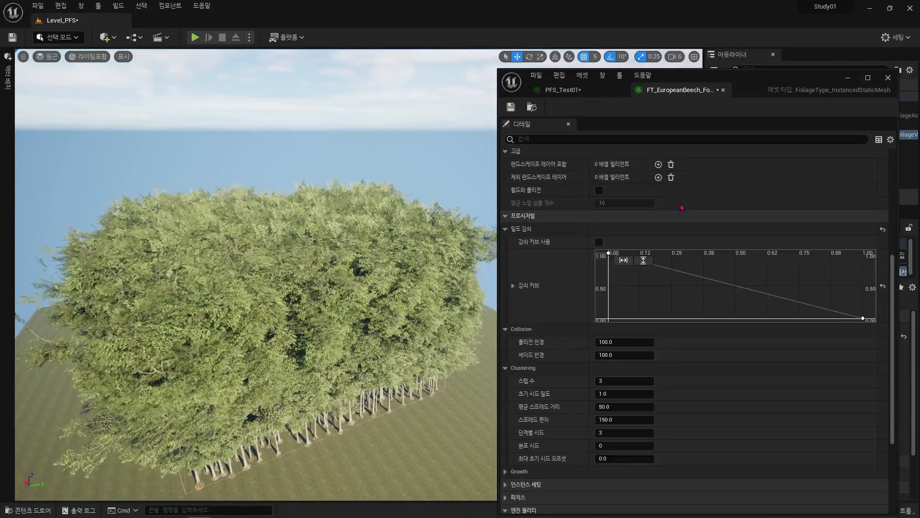
Set Initial Seed Density to 0.2 in the European Beech clustering settings, resimulate, and inspect the separate tree clusters
scroll(805, 329, down, 4)
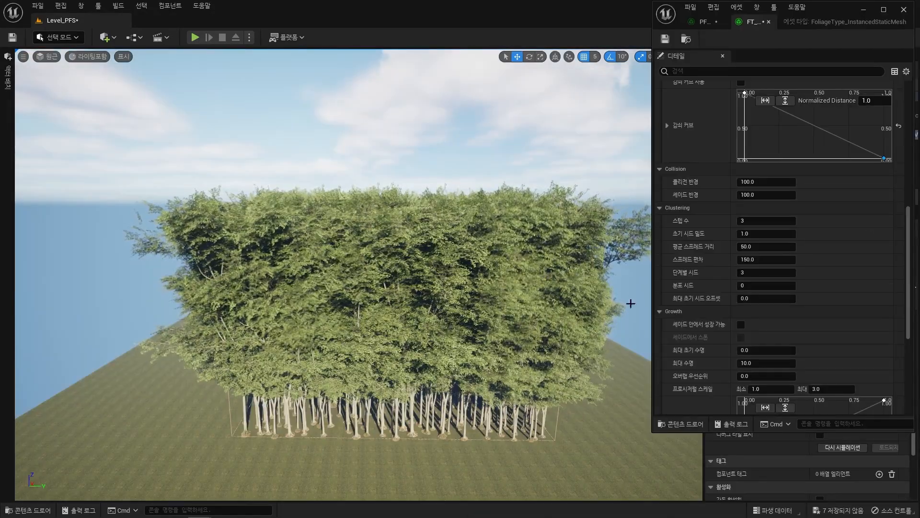
scroll(705, 118, up, 1)
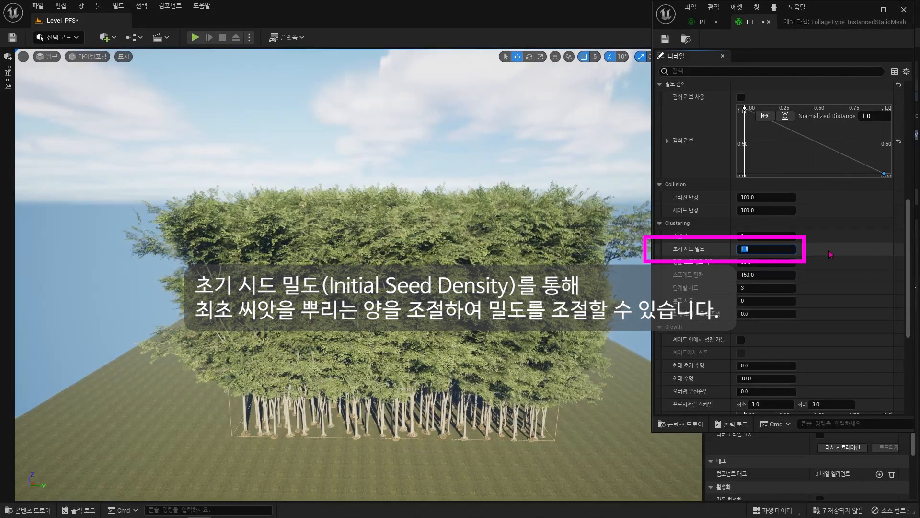
key(Return)
click(852, 450)
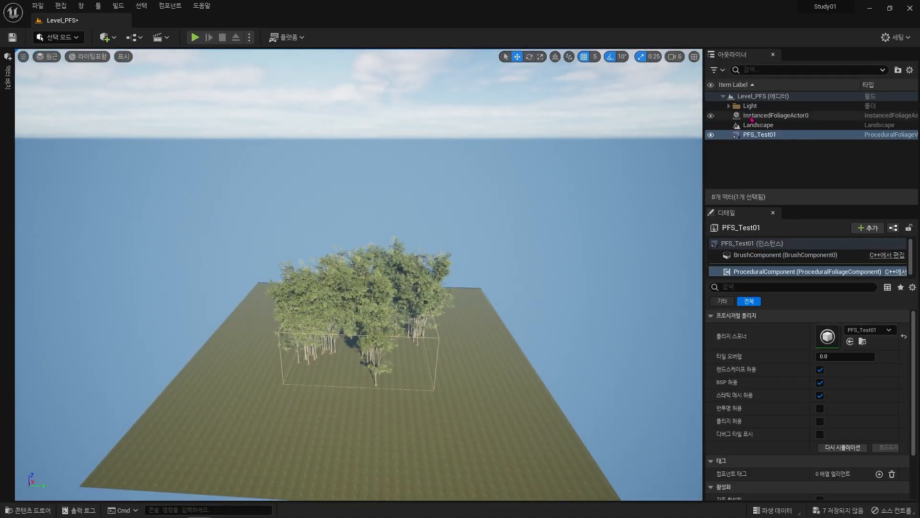
click(782, 243)
drag(829, 366, 863, 366)
click(806, 272)
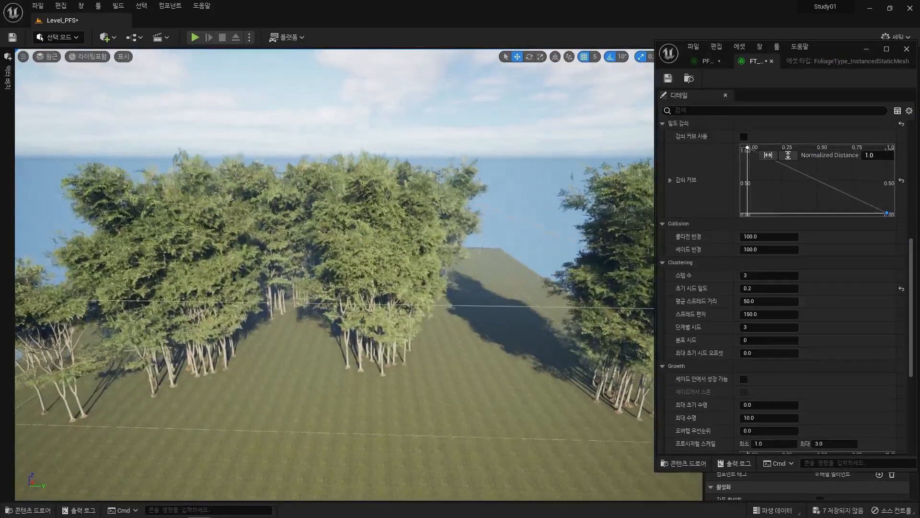
right_drag(335, 288, 331, 257)
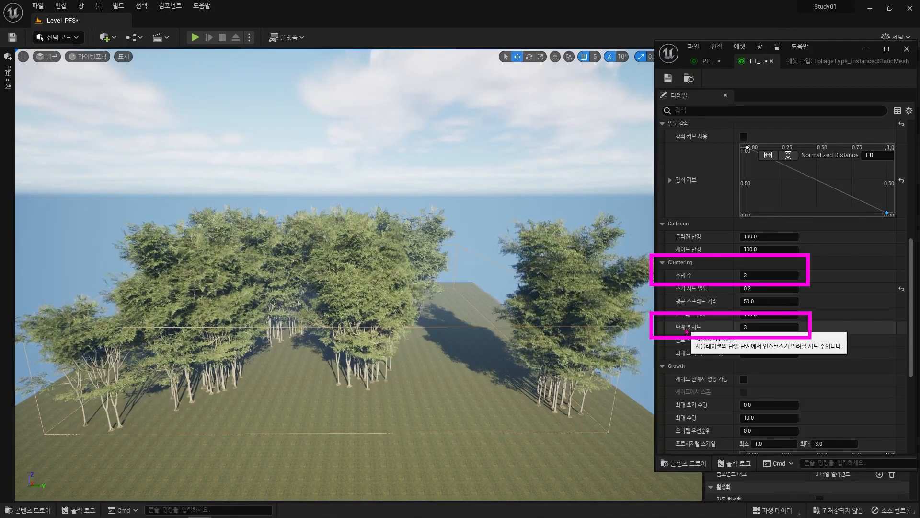
right_drag(575, 307, 566, 303)
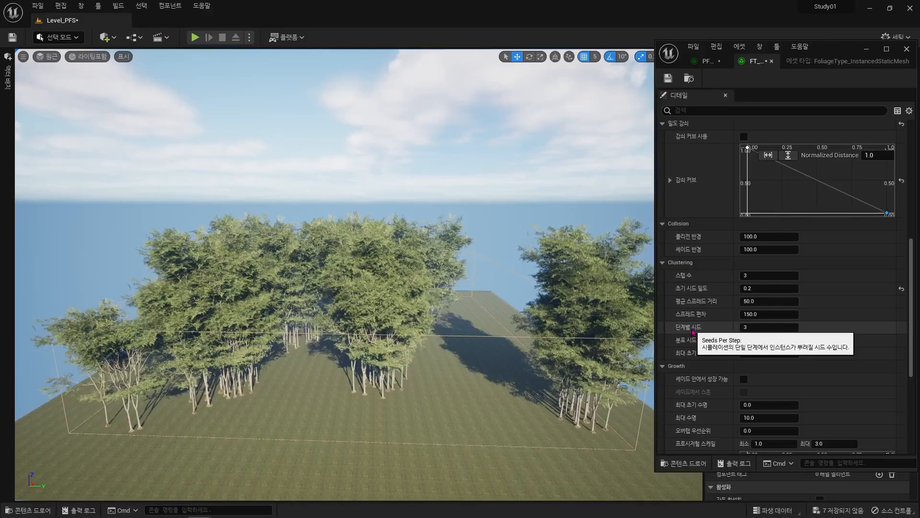
Set Num Steps to 1 and Seeds Per Step to 0, shorten the editor window to reach resimulation, and regenerate the foliage
click(786, 276)
text(1)
click(779, 327)
text(0)
key(Return)
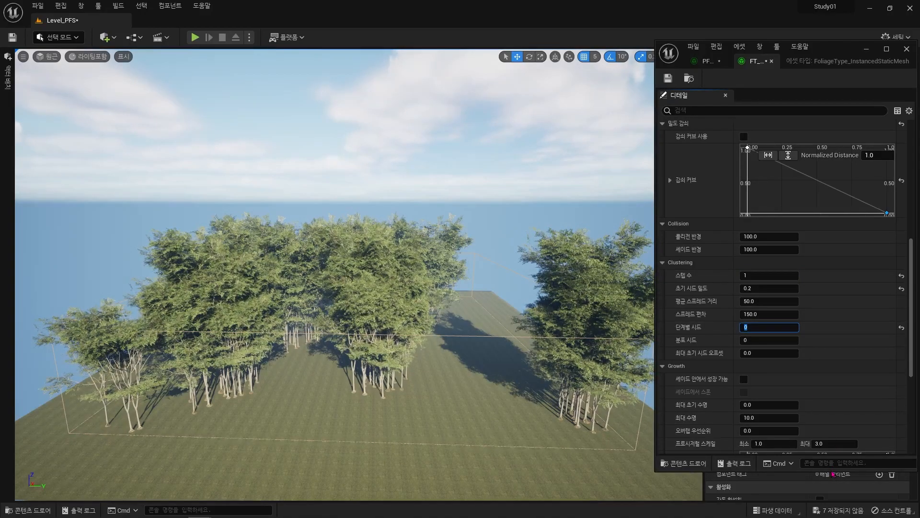
drag(798, 472, 798, 432)
click(842, 447)
right_drag(552, 383, 559, 340)
key(w)
Set Initial Seed Density to 0.1, resimulate the foliage, and view the scattered single trees from several angles
click(781, 289)
text(0.1)
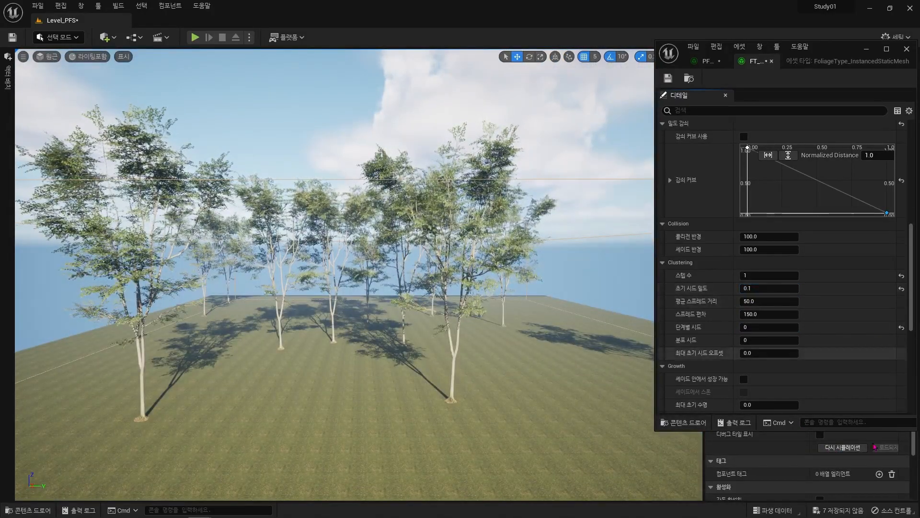
click(845, 448)
right_drag(551, 335, 614, 336)
key(w)
key(s)
key(a)
right_drag(458, 356, 455, 356)
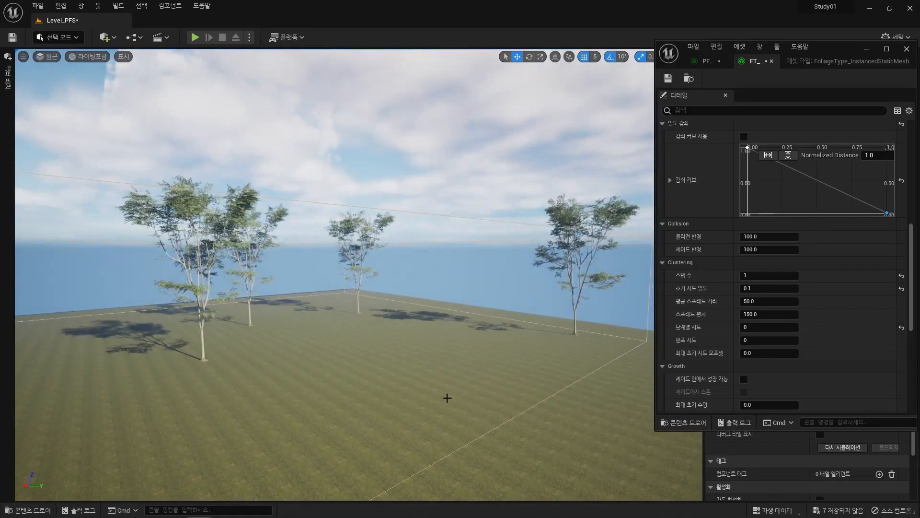
key(w)
key(d)
right_drag(384, 403, 226, 404)
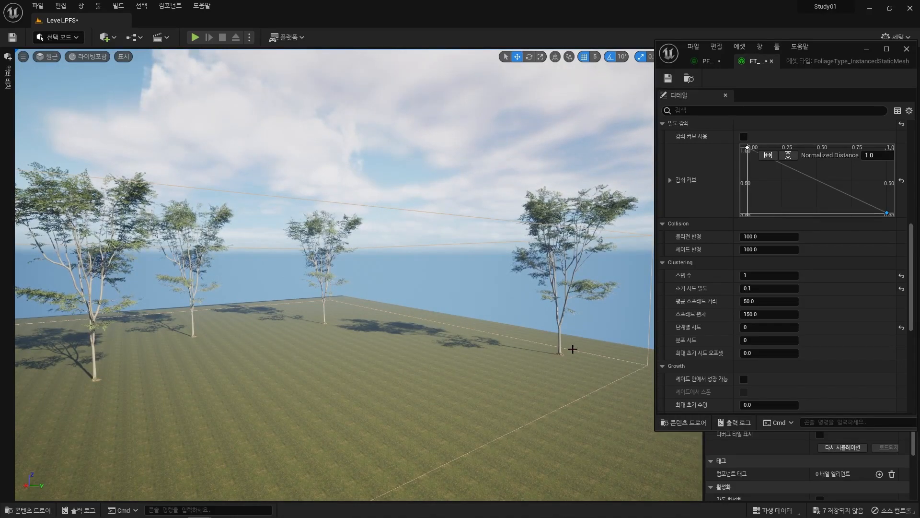
right_drag(573, 349, 540, 329)
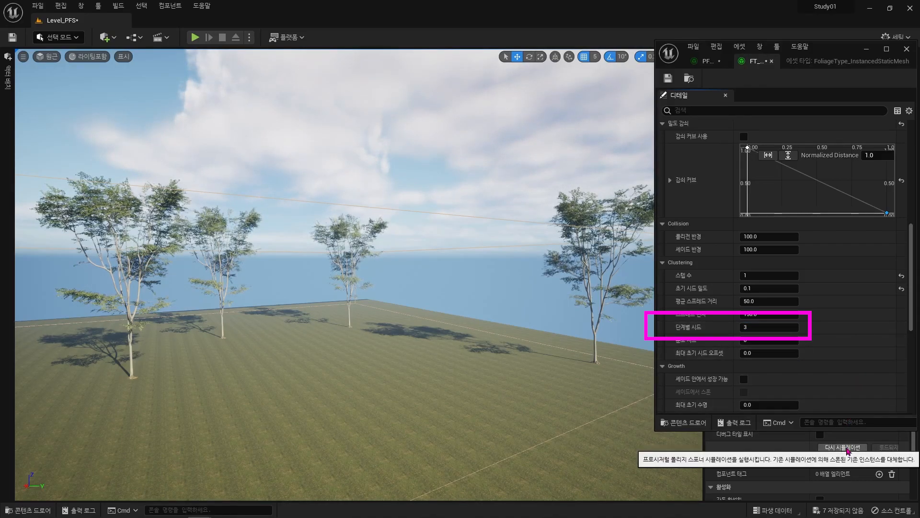
Resimulate the foliage with Seeds Per Step at 3 and move closer to the tree groups
click(835, 447)
right_drag(534, 399, 534, 398)
key(w)
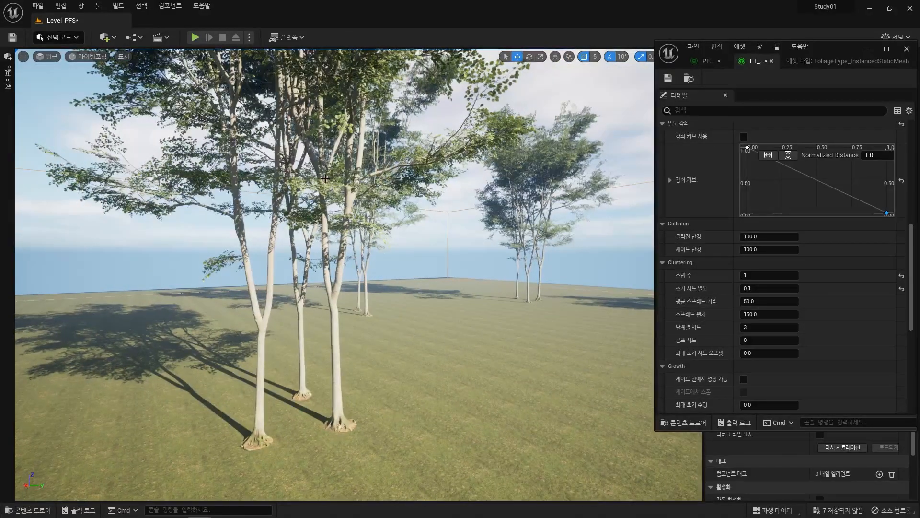
Compare the foliage with Seeds Per Step at 0, then set the value back to 3 and resimulate
click(779, 328)
text(1)
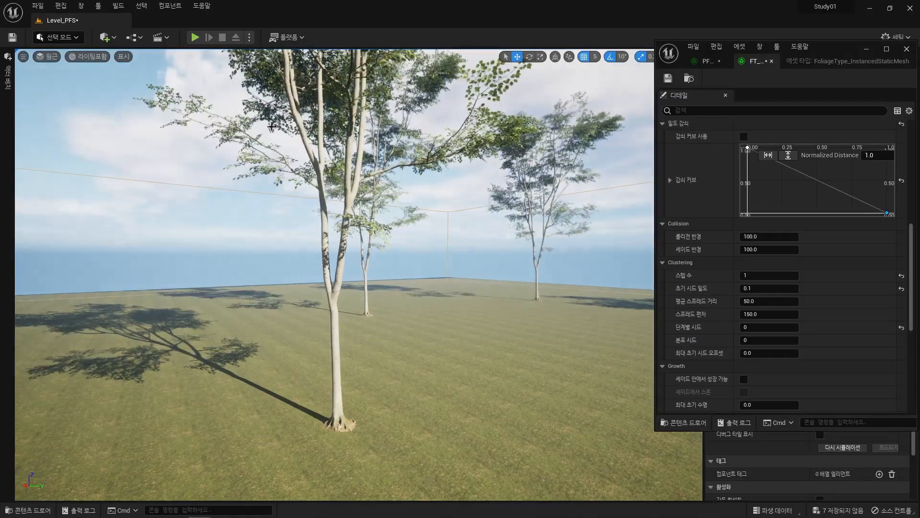
click(779, 328)
text(3)
click(856, 451)
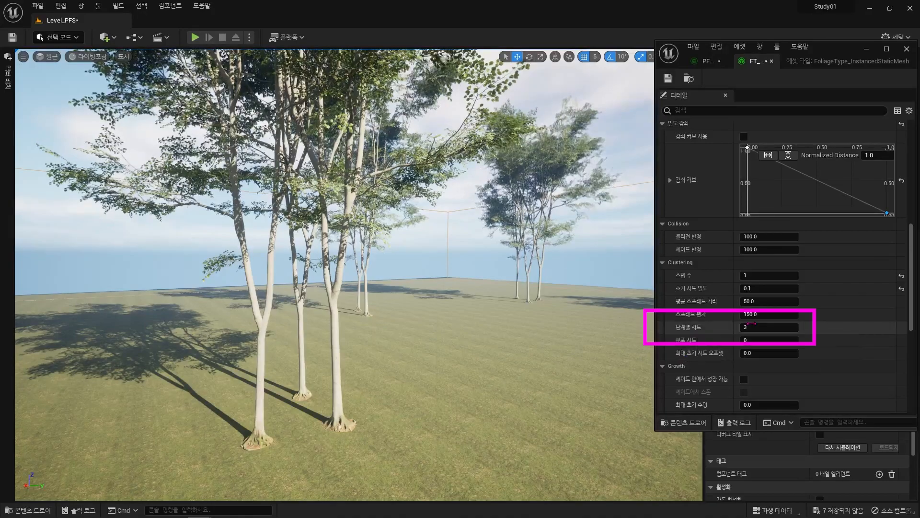
Examine the tree groups up close from different angles to see how trees are spread around each initial seed
key(w)
right_drag(403, 401, 343, 396)
key(w)
key(w)
key(s)
key(w)
key(a)
right_drag(358, 275, 372, 274)
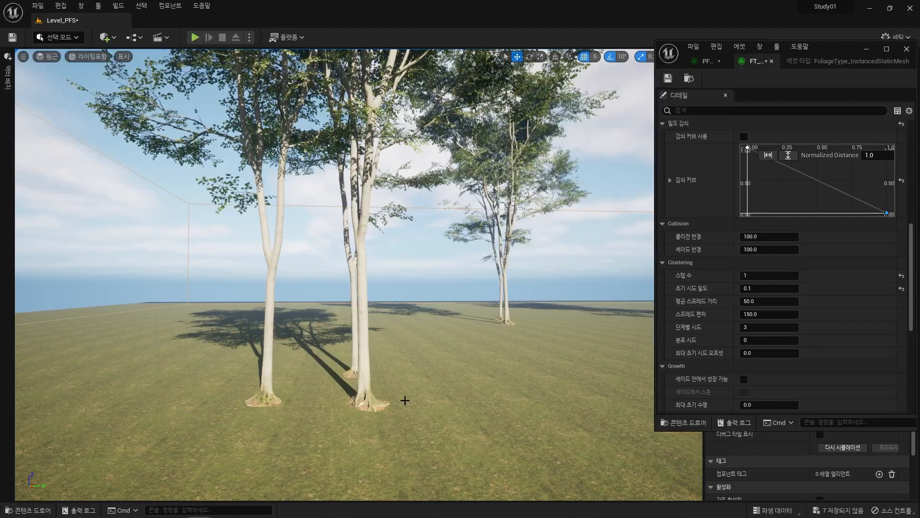
Set Seeds Per Step to 5, resimulate the foliage, and look around the resulting tree groups
click(770, 327)
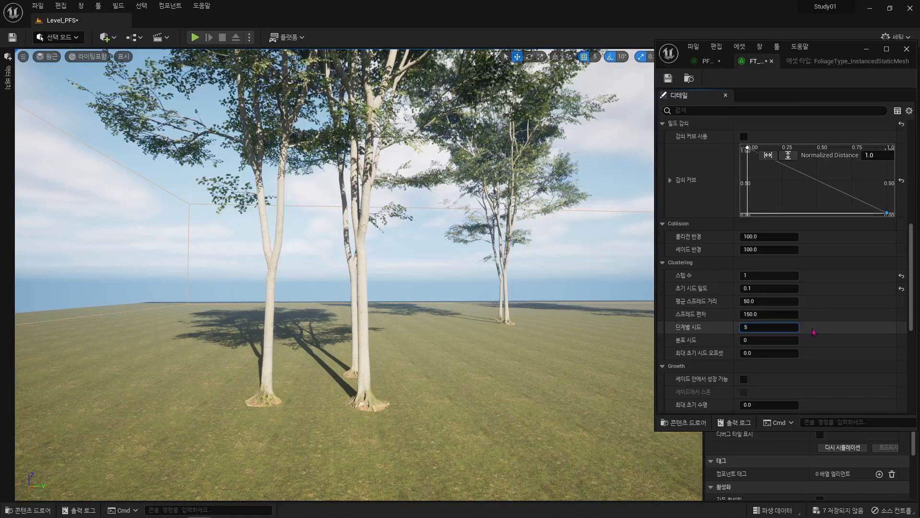
click(844, 449)
right_drag(534, 417, 643, 416)
right_drag(314, 386, 582, 423)
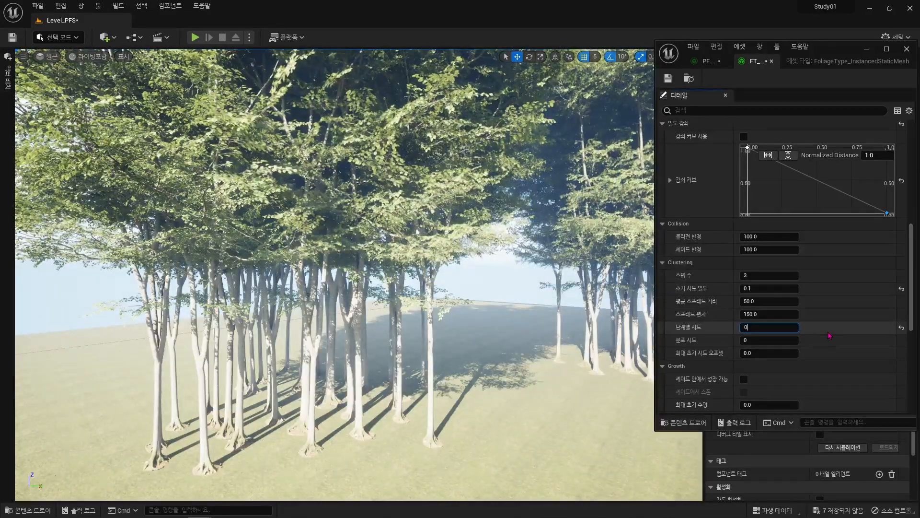
Resimulate the foliage with Seeds Per Step at 0 and Num Steps at 1, then set Num Steps to 3
click(837, 447)
click(762, 275)
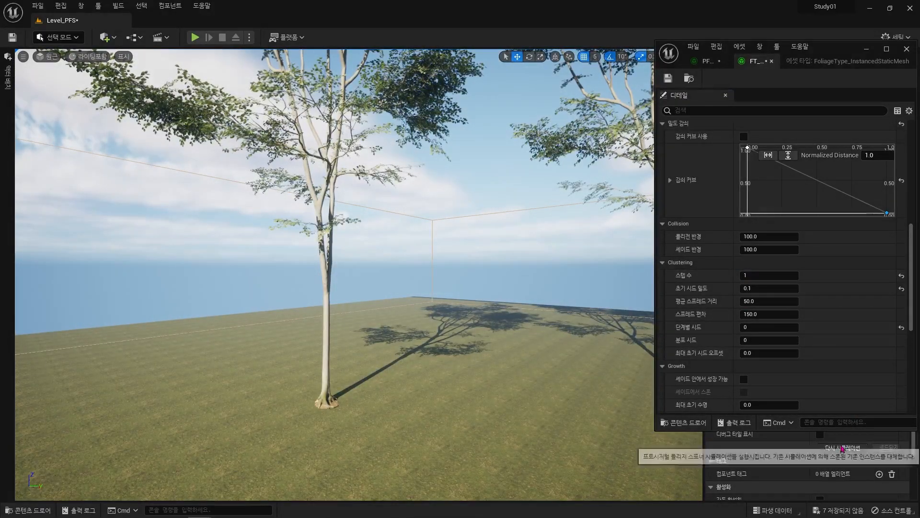
click(779, 275)
text(3)
key(Return)
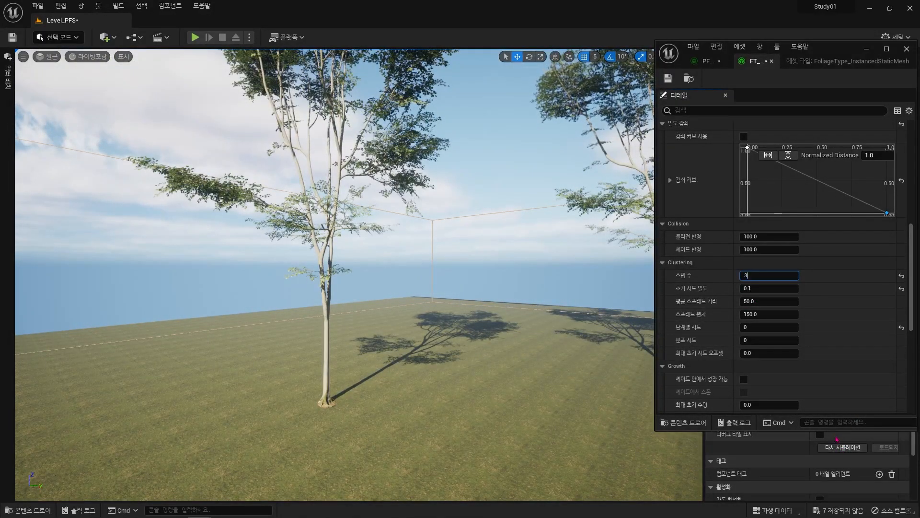
Resimulate the foliage with Num Steps at 3 and again at 10, and look at the resulting trees
click(847, 448)
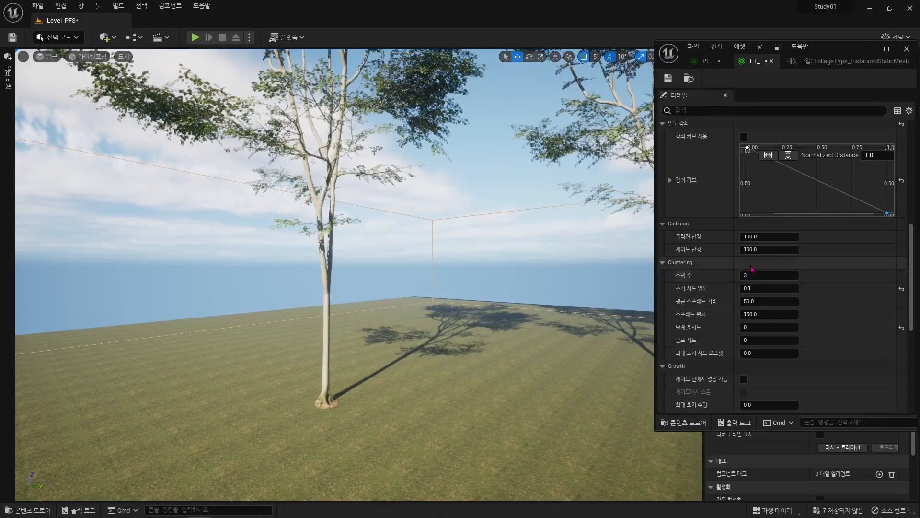
click(766, 275)
text(10)
key(Return)
click(837, 448)
right_drag(516, 342, 491, 334)
key(s)
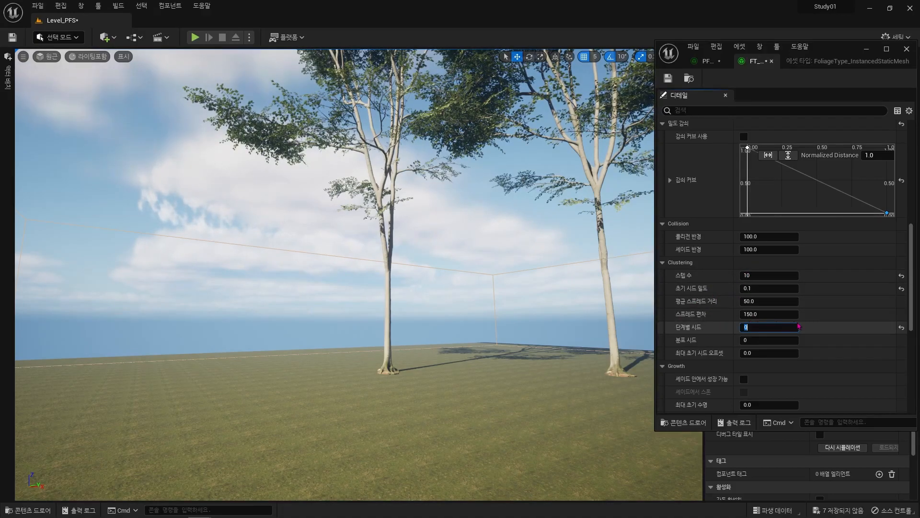
Set Seeds Per Step to 3, resimulate the foliage, and examine the tree groups from inside and from above
text(3)
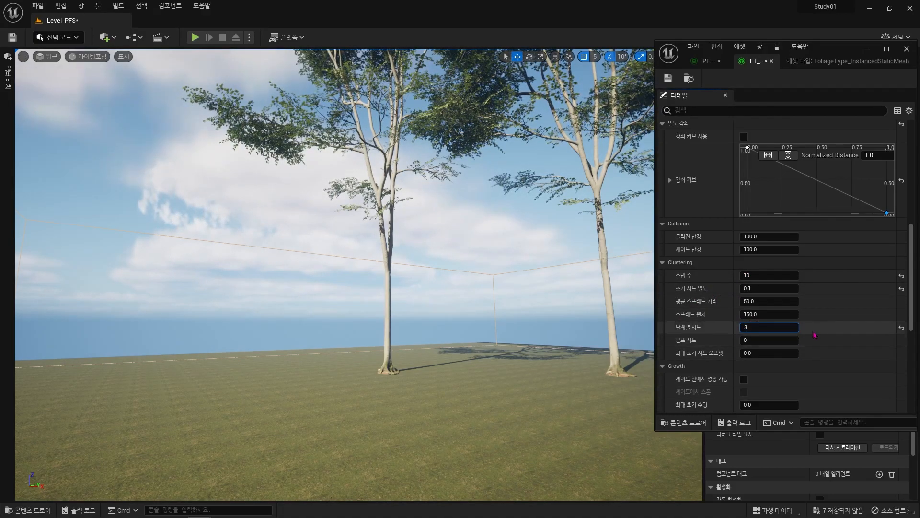
click(849, 447)
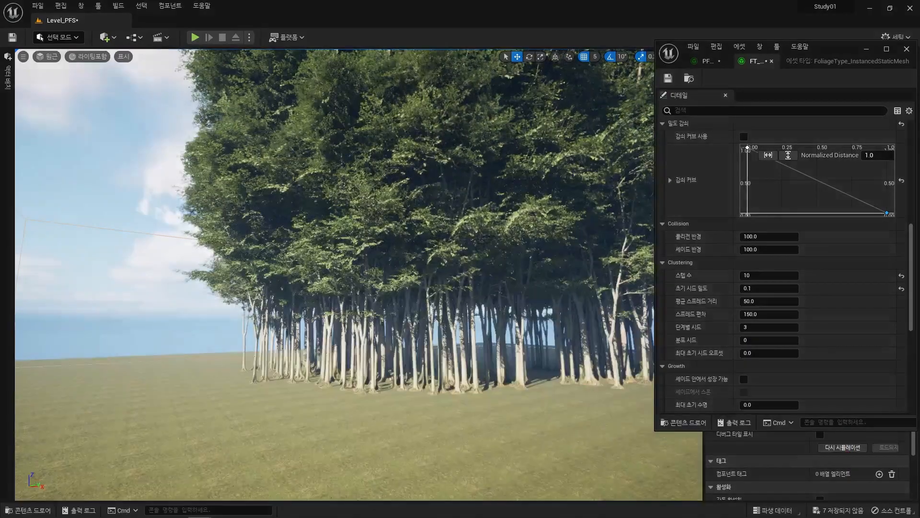
key(w)
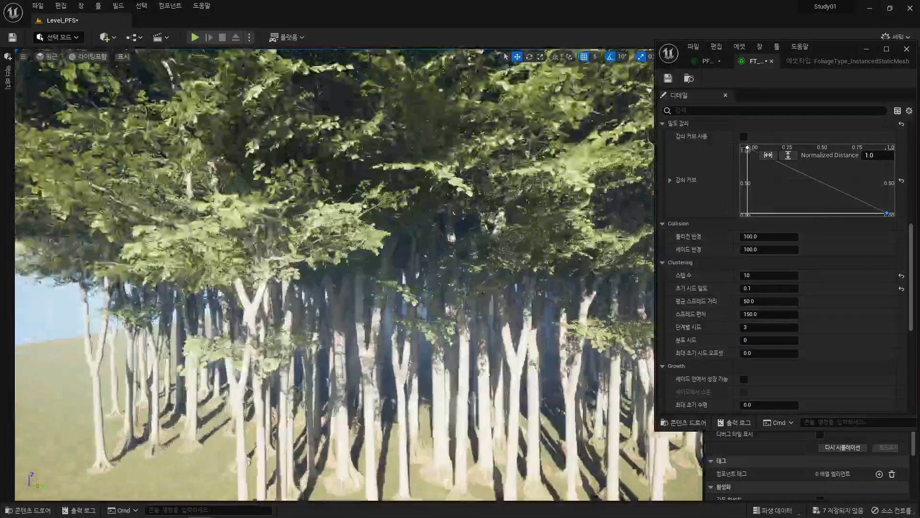
key(q)
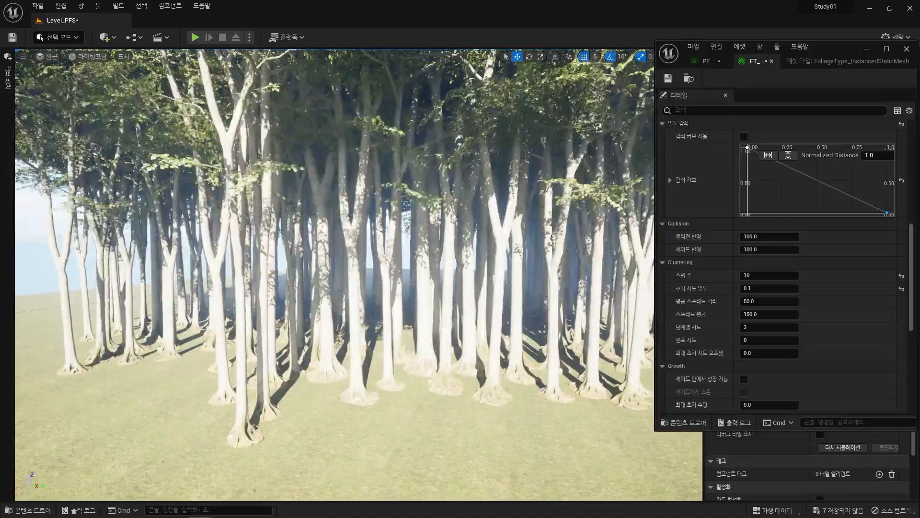
right_drag(336, 274, 341, 266)
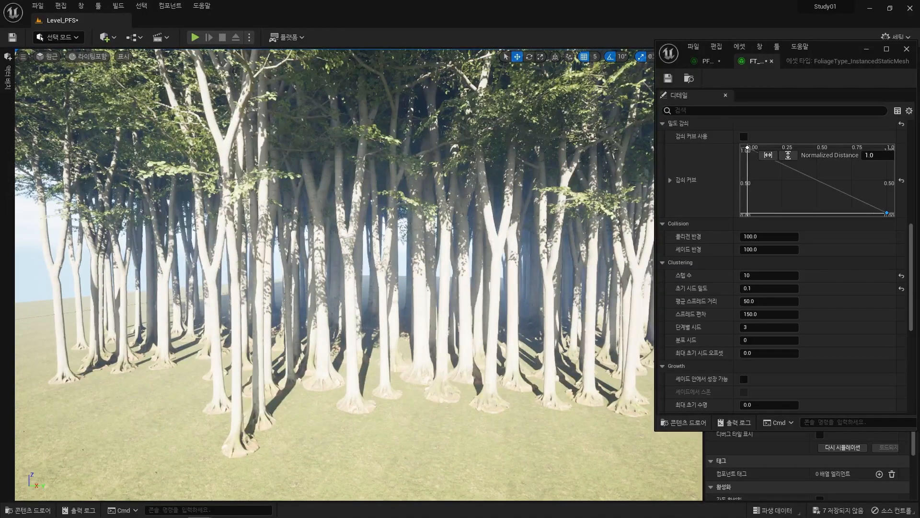
key(w)
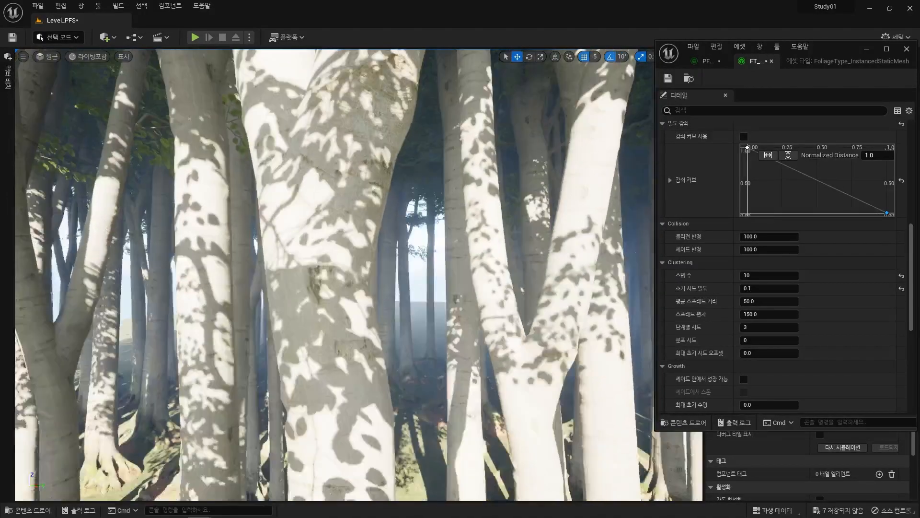
key(w)
mouse_move(341, 266)
right_down()
mouse_move(344, 158)
mouse_move(342, 278)
right_up()
key(s)
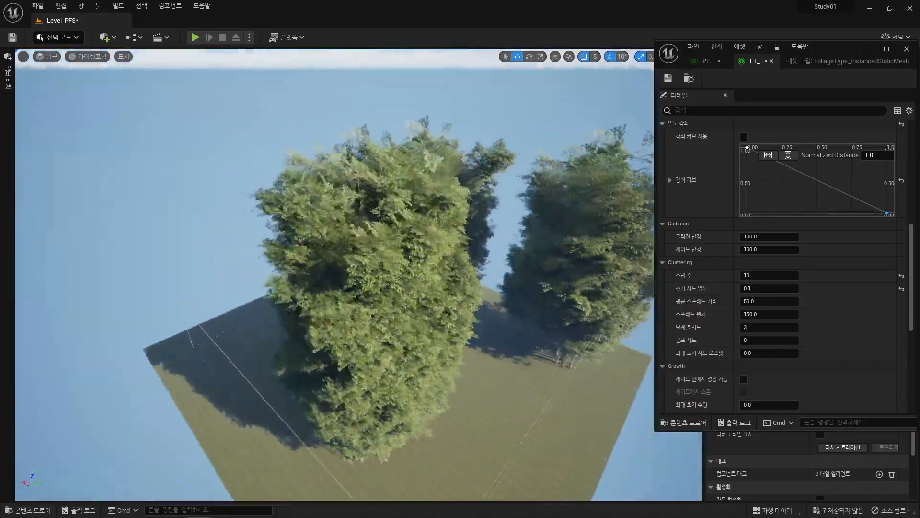
right_drag(416, 259, 413, 264)
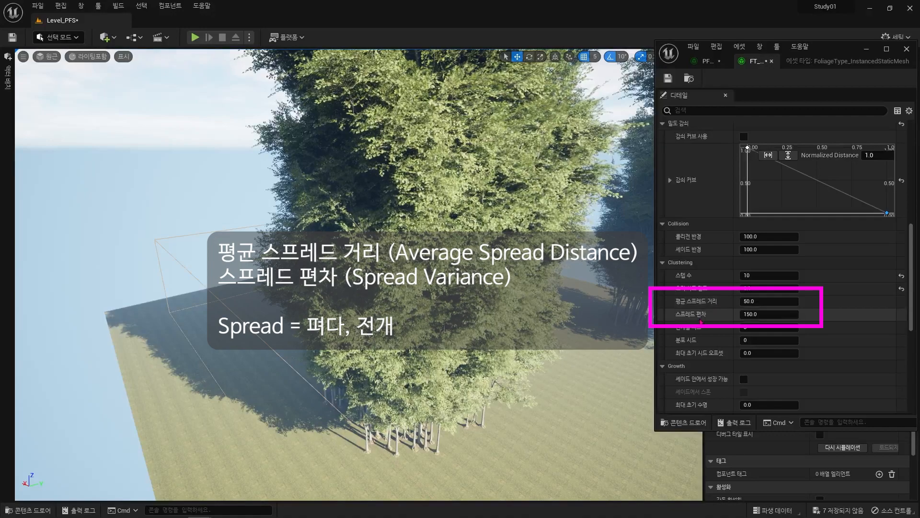
Set Average Spread Distance to 1000 with Num Steps at 3, and examine the spacing between the trees
mouse_move(706, 305)
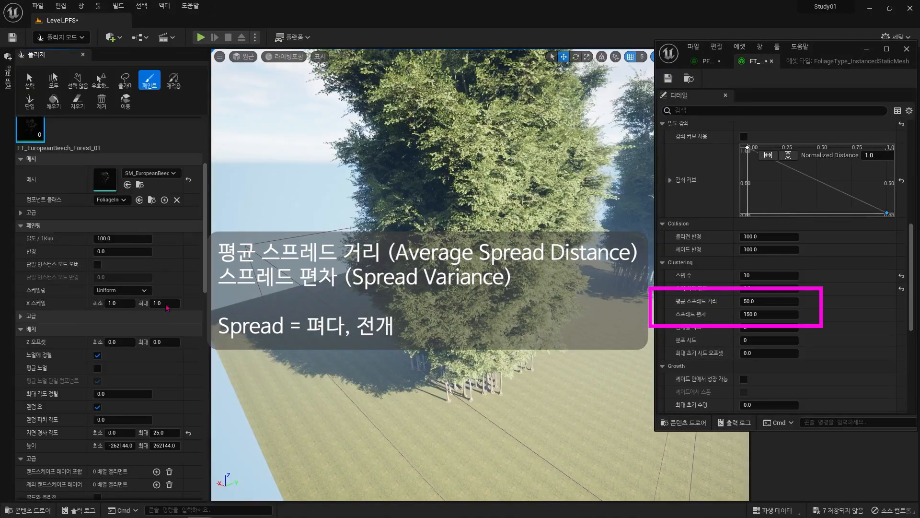
mouse_move(30, 257)
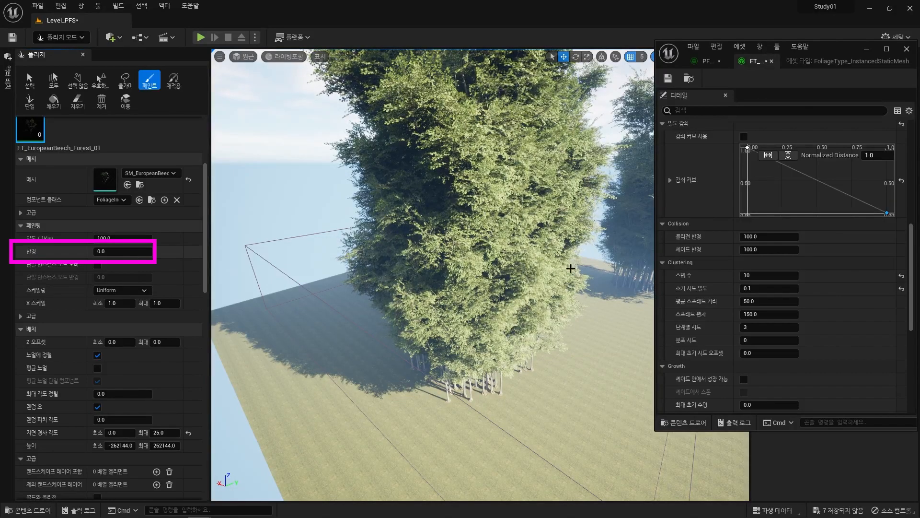
mouse_move(700, 305)
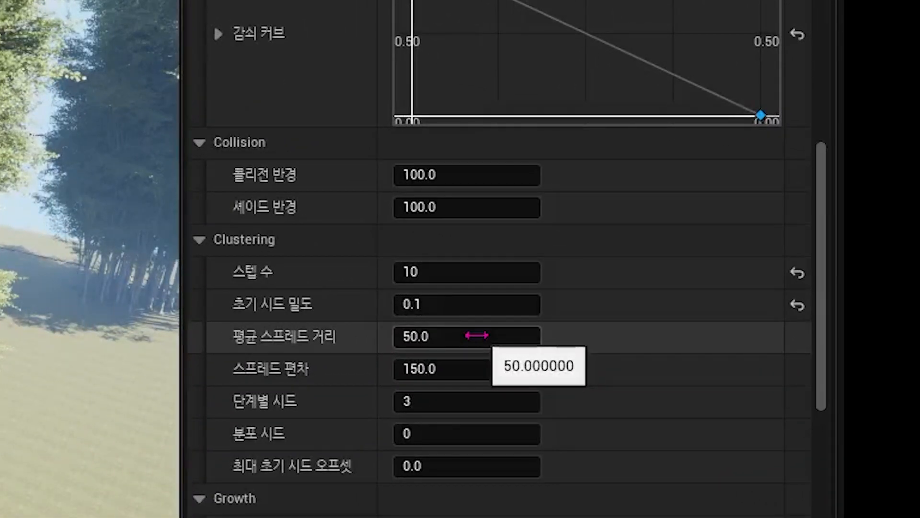
click(476, 335)
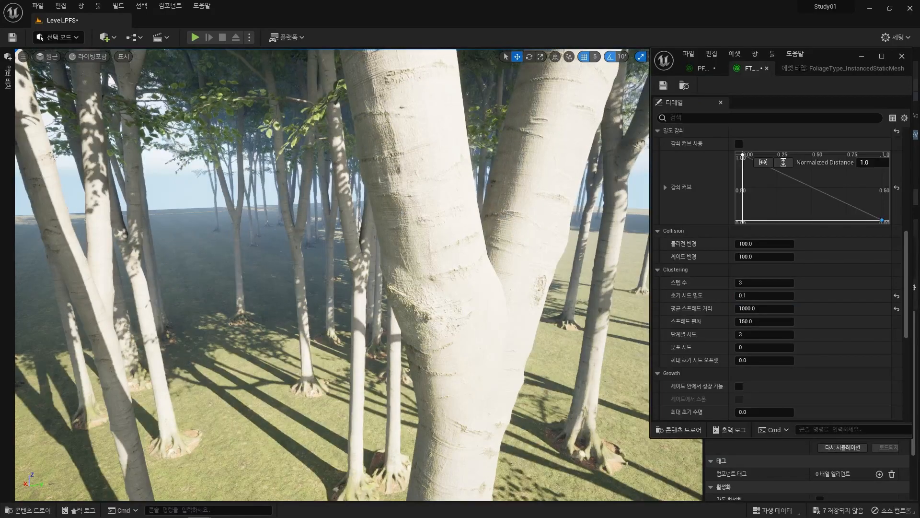
right_drag(360, 274, 343, 283)
key(d)
right_drag(440, 390, 416, 387)
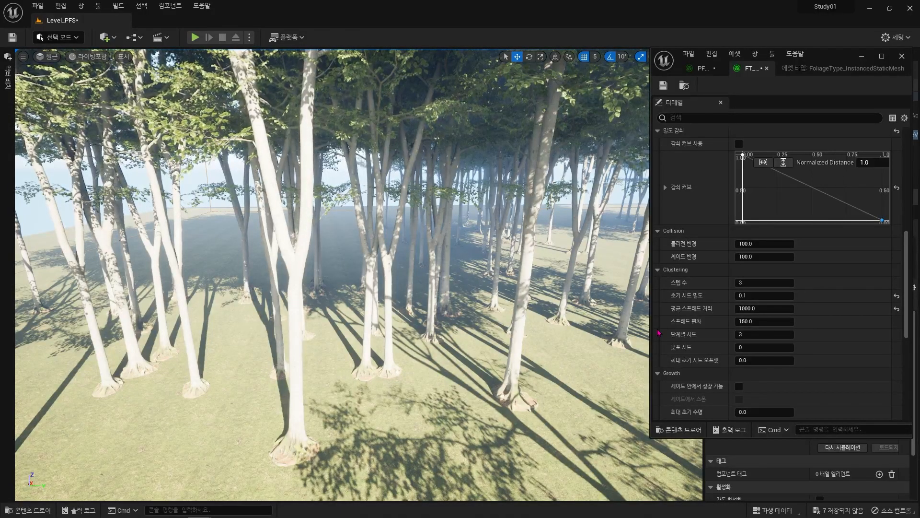
mouse_move(692, 327)
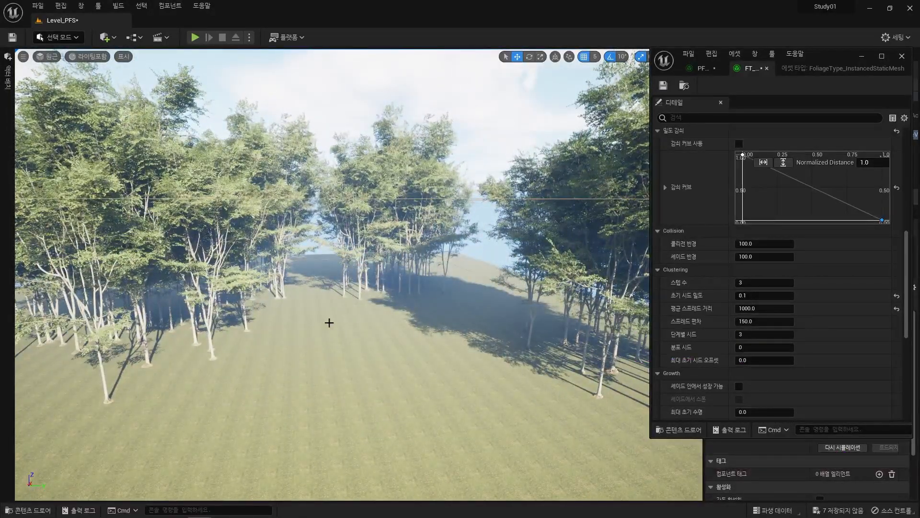
Try Distribution Seed values of 24 and 50, resimulating the foliage after each change
right_drag(561, 405, 587, 399)
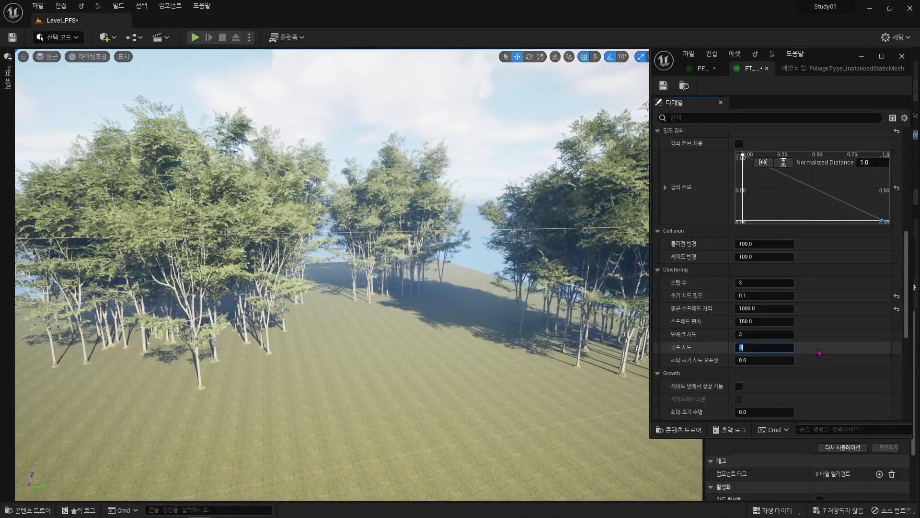
key(Return)
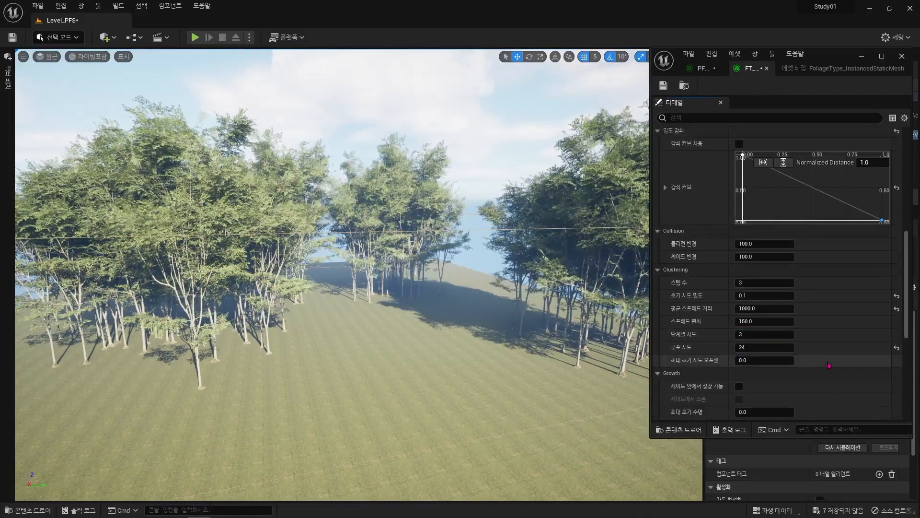
click(852, 451)
click(770, 348)
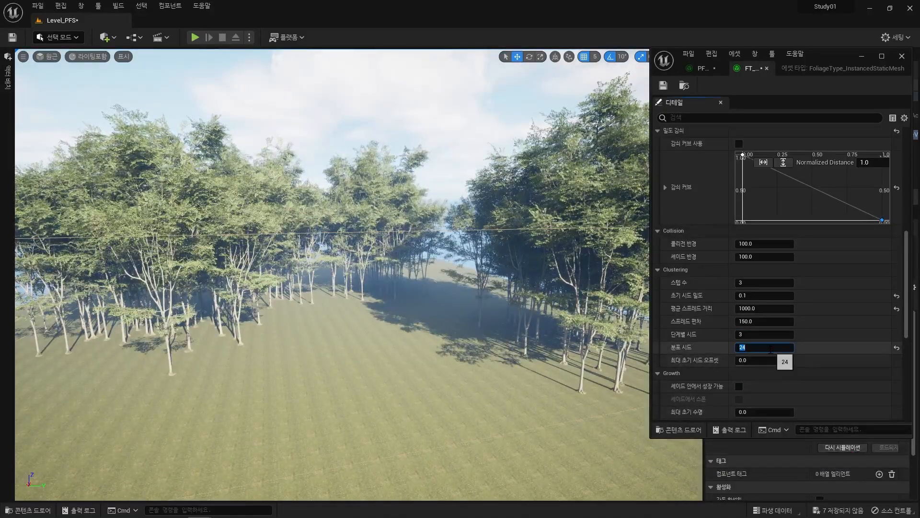
text(50)
key(Return)
click(852, 449)
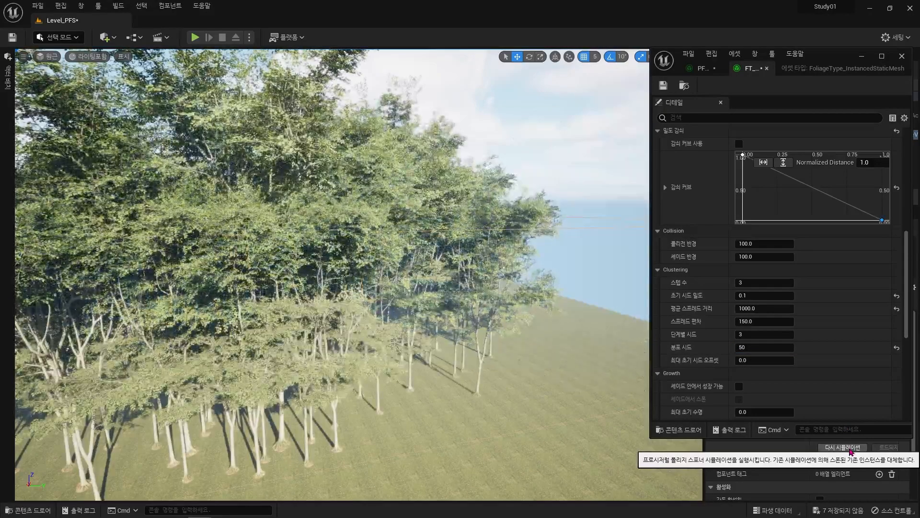
Set Distribution Seed to 120, resimulate the foliage, and look at the new tree arrangement
click(762, 348)
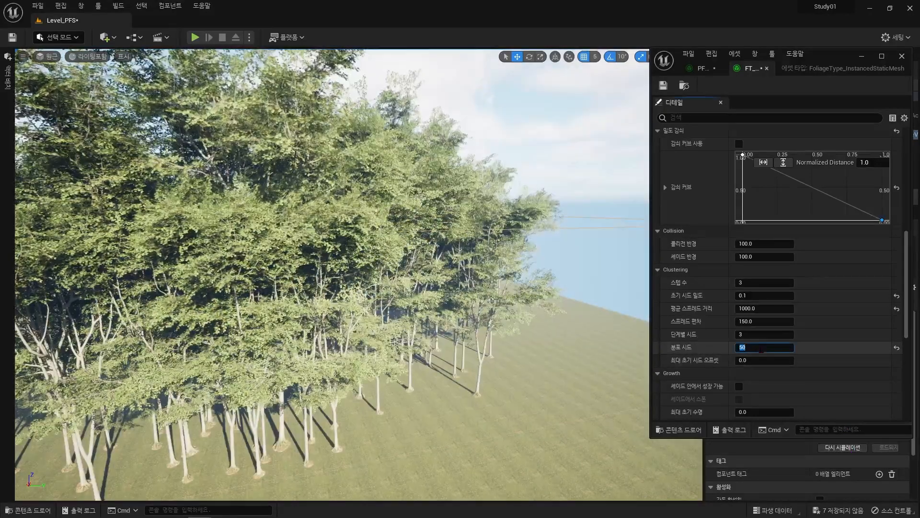
text(120)
key(Return)
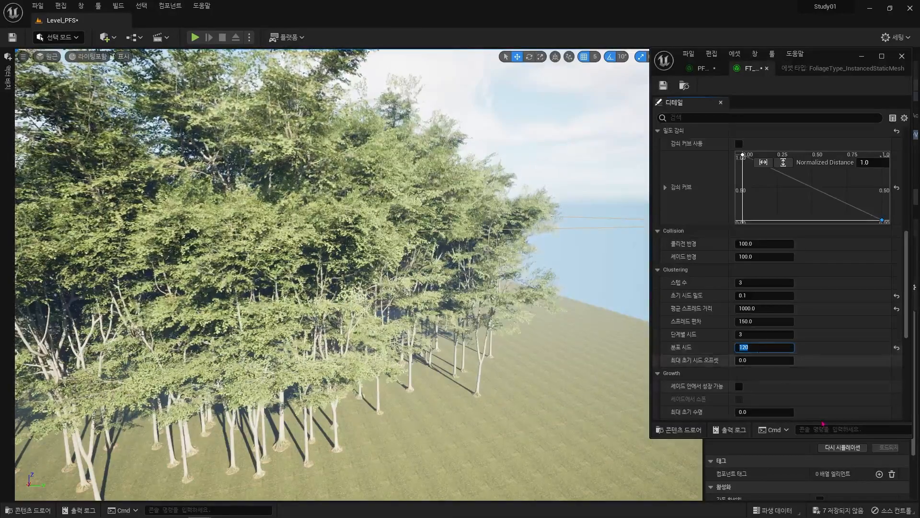
click(843, 447)
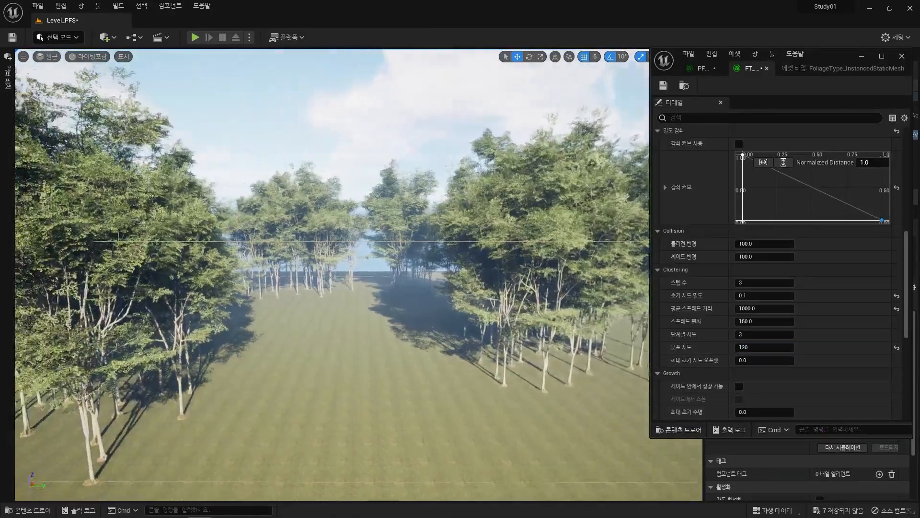
right_drag(335, 273, 328, 266)
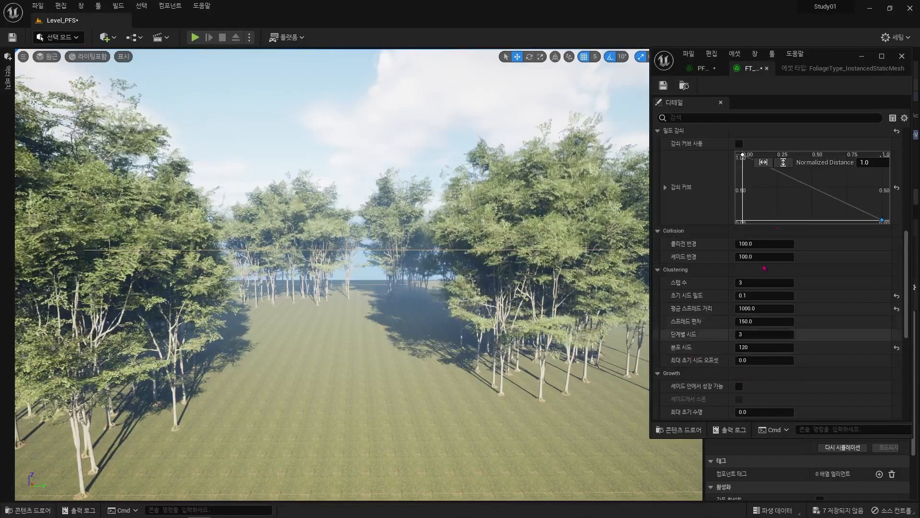
Set the Random Seed of the PFS_Test01 spawner to 1 and resimulate the foliage
click(708, 70)
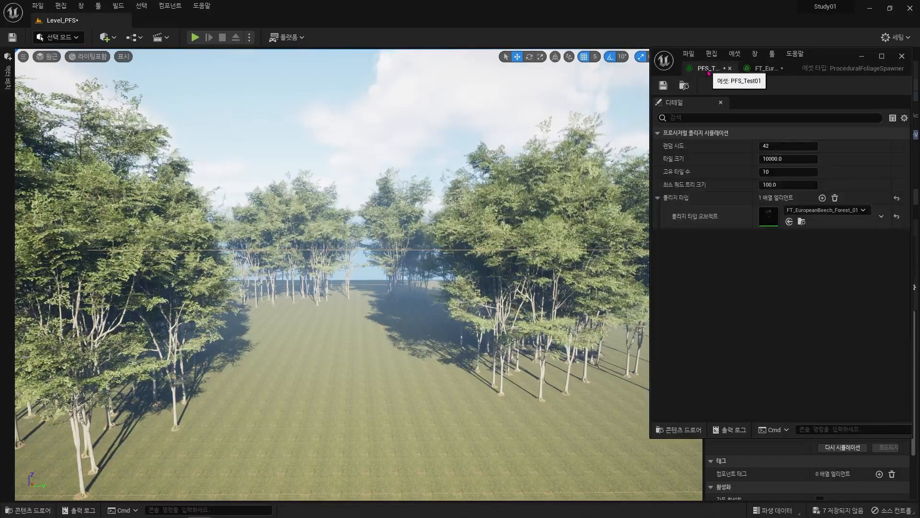
mouse_move(677, 149)
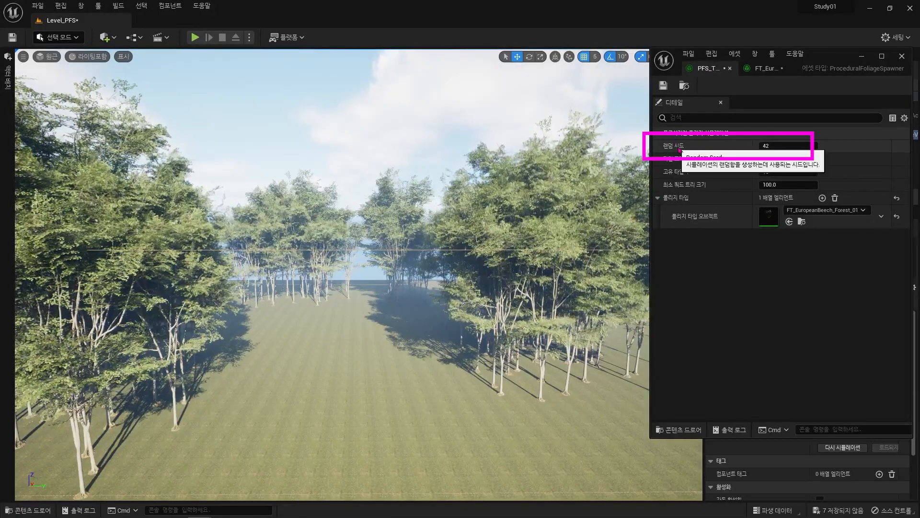
click(767, 146)
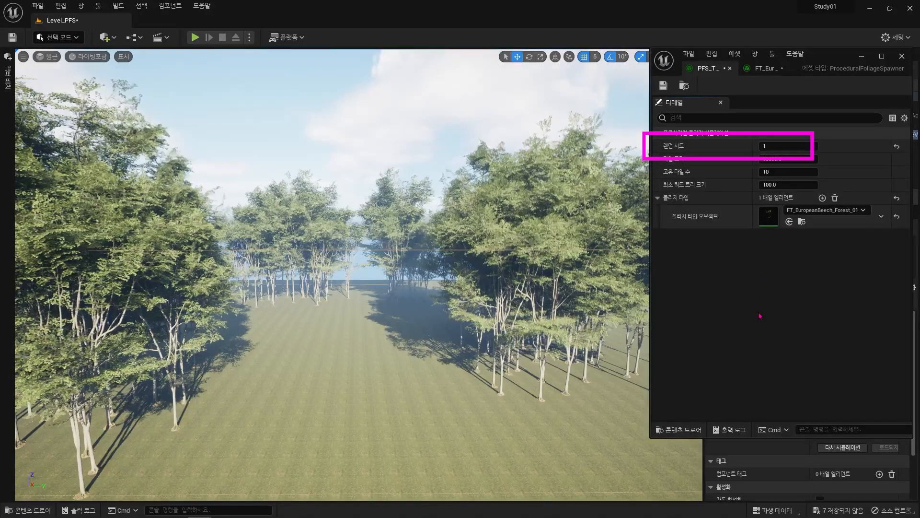
click(836, 448)
Set the spawner's Random Seed to 24, resimulate the foliage, and look around the new tree layout
click(786, 146)
text(24)
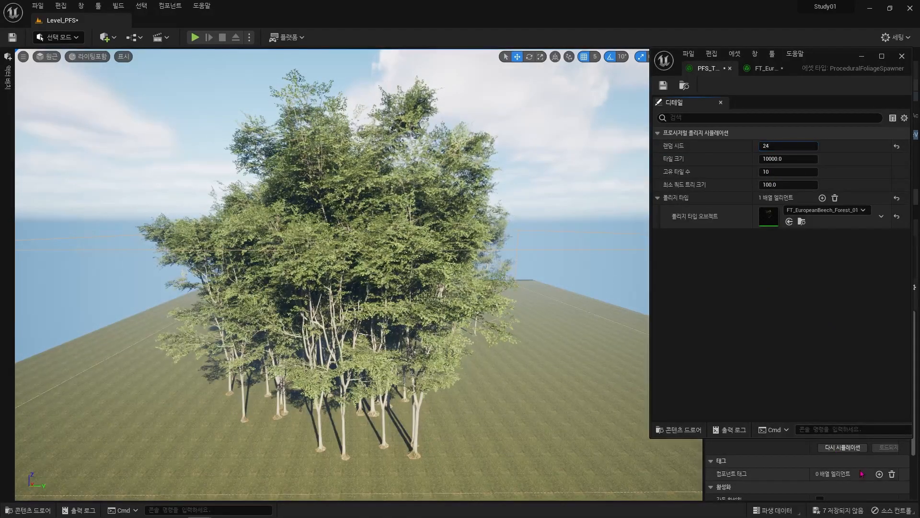
click(846, 447)
right_drag(568, 400, 591, 396)
right_click(594, 389)
mouse_move(696, 317)
click(800, 294)
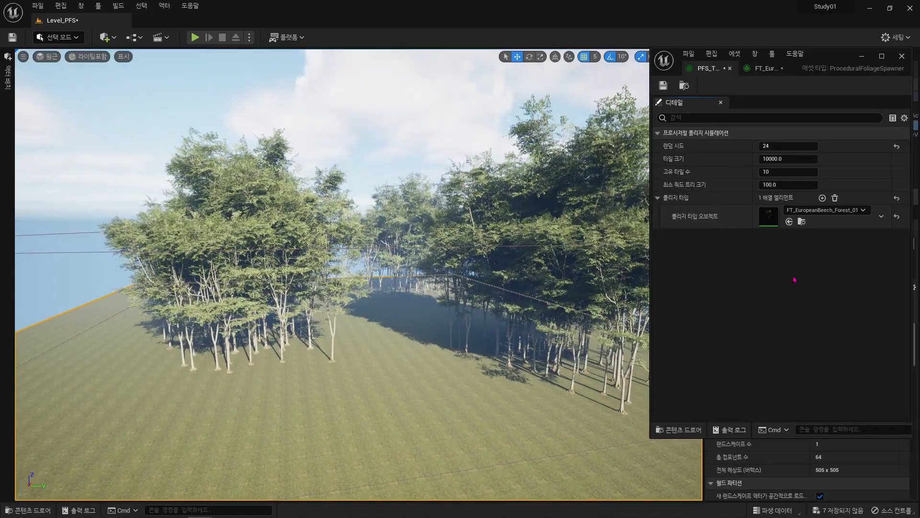
Reset the spawner's Random Seed and the foliage type's Distribution Seed to their default values
click(751, 68)
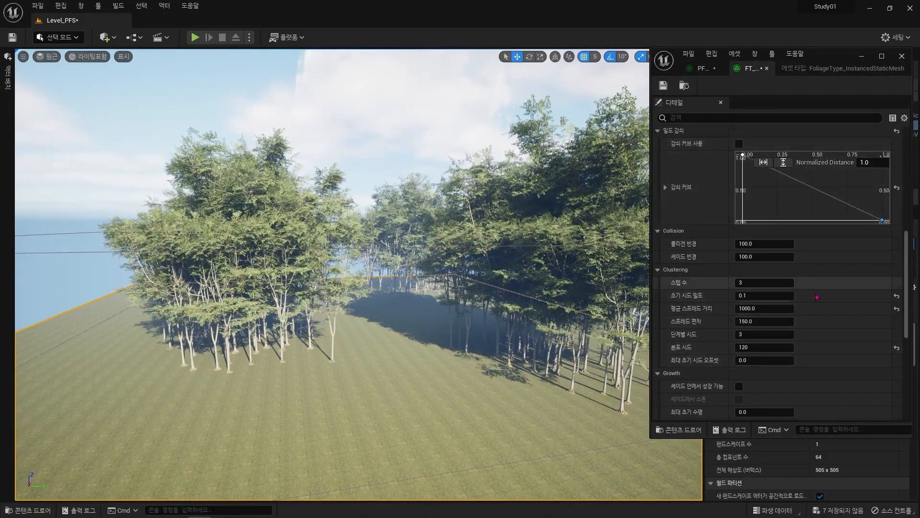
click(700, 68)
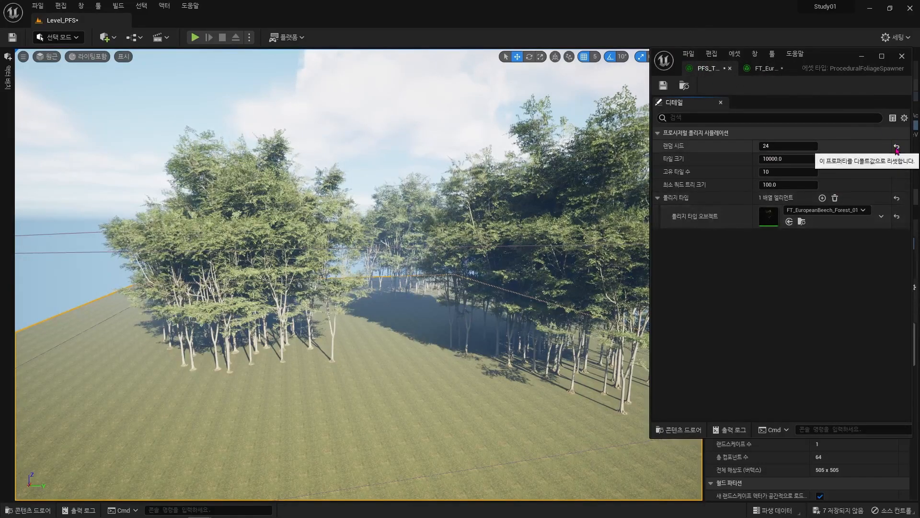
click(777, 68)
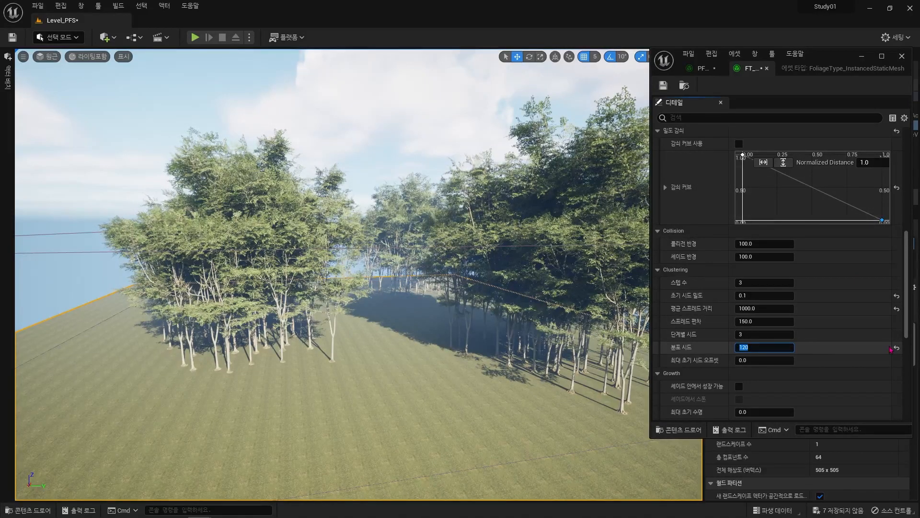
click(897, 348)
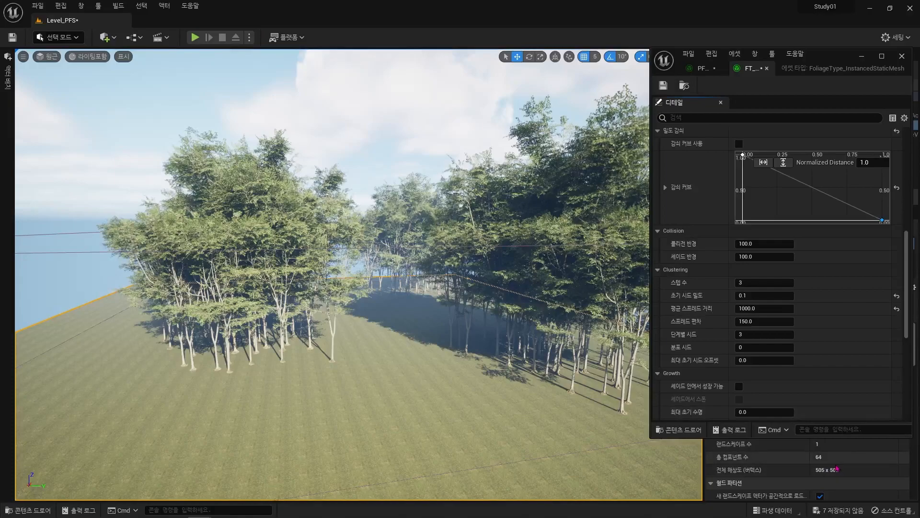
Move the asset editor window aside to select the volume's ProceduralFoliageComponent, and resimulate the foliage with the default seeds
drag(743, 55, 642, 33)
click(843, 271)
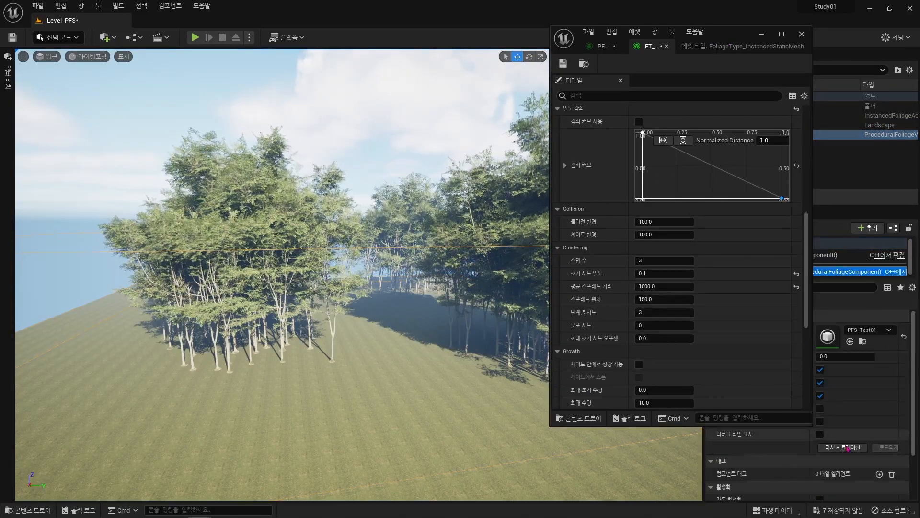
click(848, 448)
drag(723, 49, 830, 56)
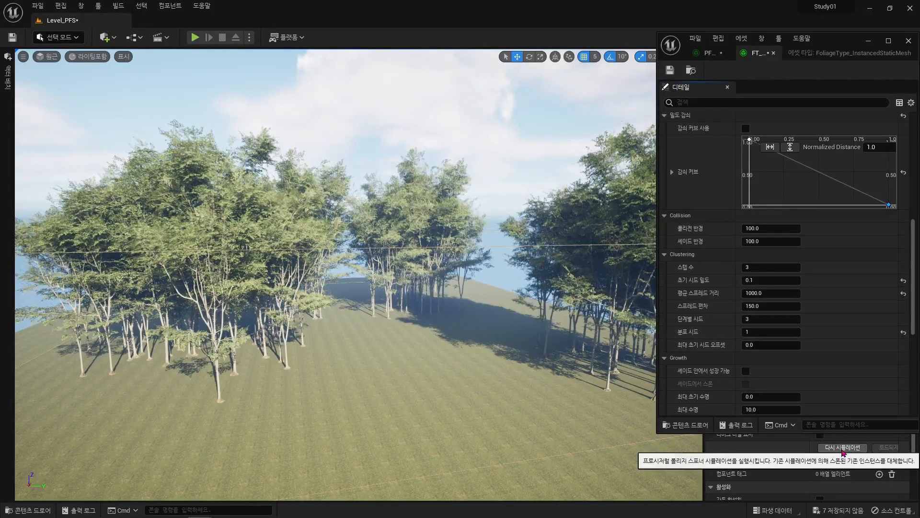
Resimulate the foliage, set the foliage type's Distribution Seed to 2, and resimulate again to compare the tree layouts
click(844, 449)
click(770, 333)
text(2)
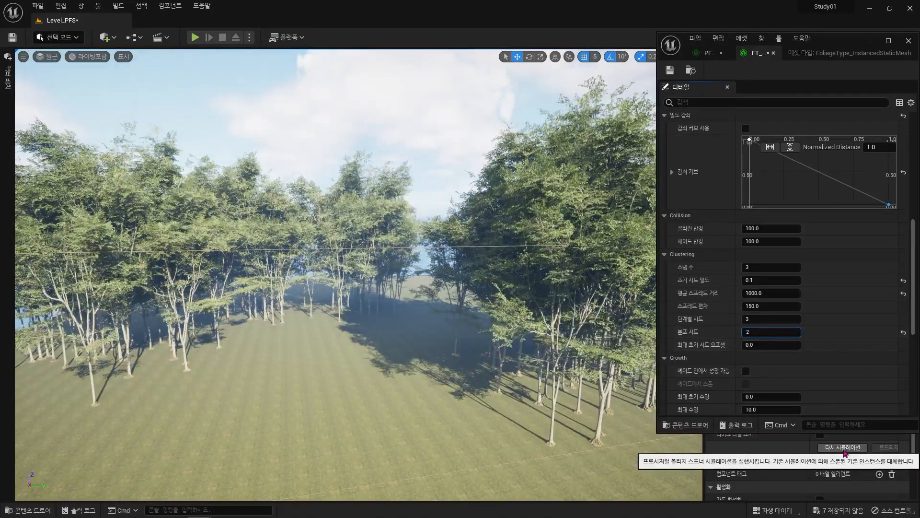
click(844, 447)
click(846, 447)
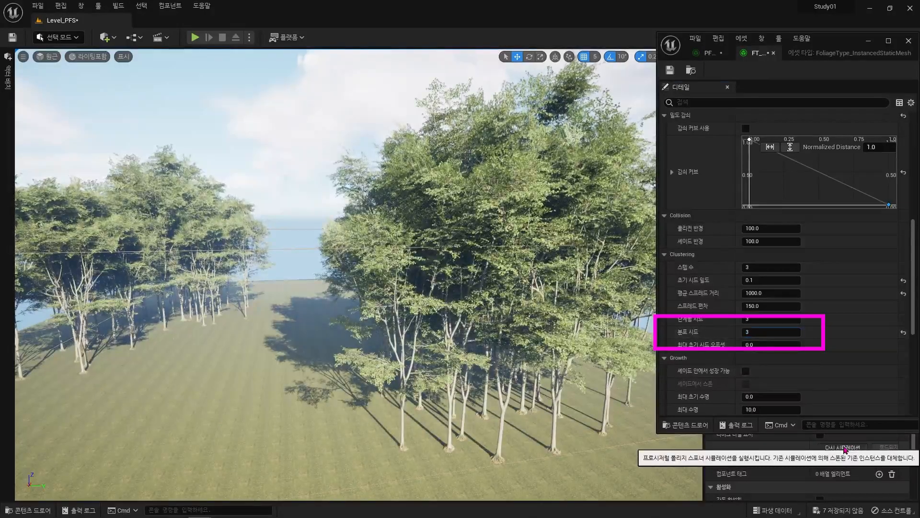
Set the Distribution Seed to 3 and then to 4, resimulate the foliage, and look around the new layout
click(771, 333)
text(3)
key(Return)
text(4)
click(846, 447)
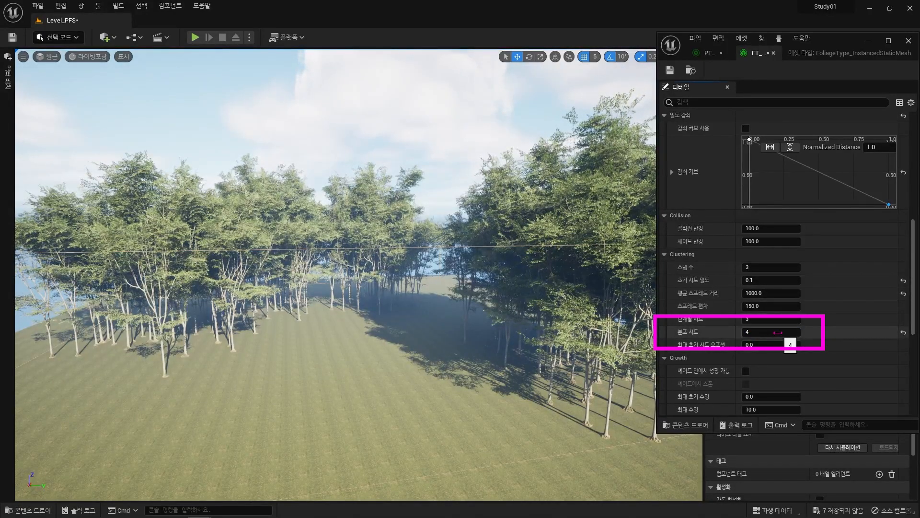
right_drag(541, 307, 592, 306)
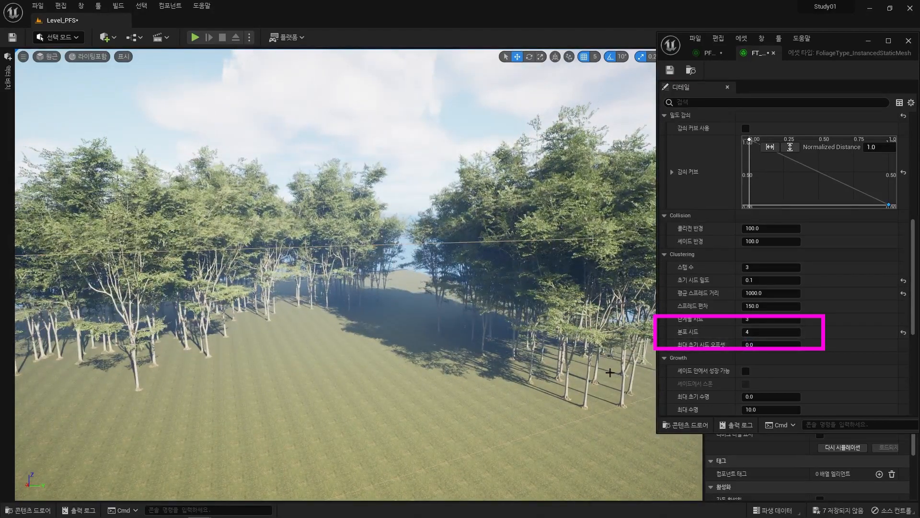
Set the foliage type's Distribution Seed to 25 and resimulate the foliage
click(772, 331)
text(25)
click(840, 447)
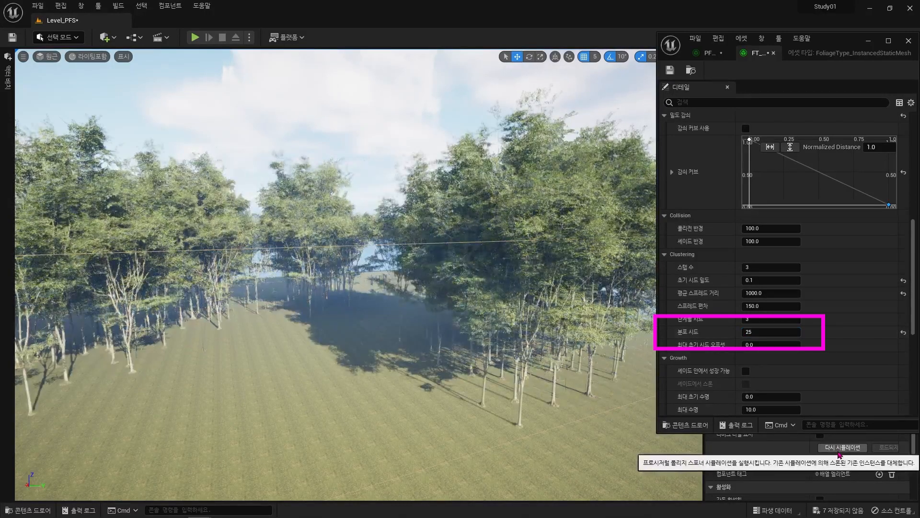
Set the Distribution Seed back to 4 and resimulate the foliage
click(772, 331)
text(4)
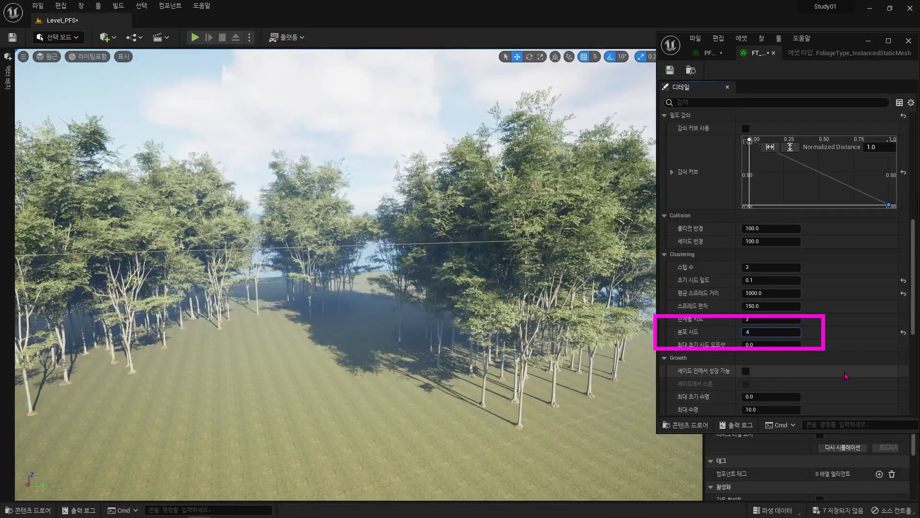
click(853, 368)
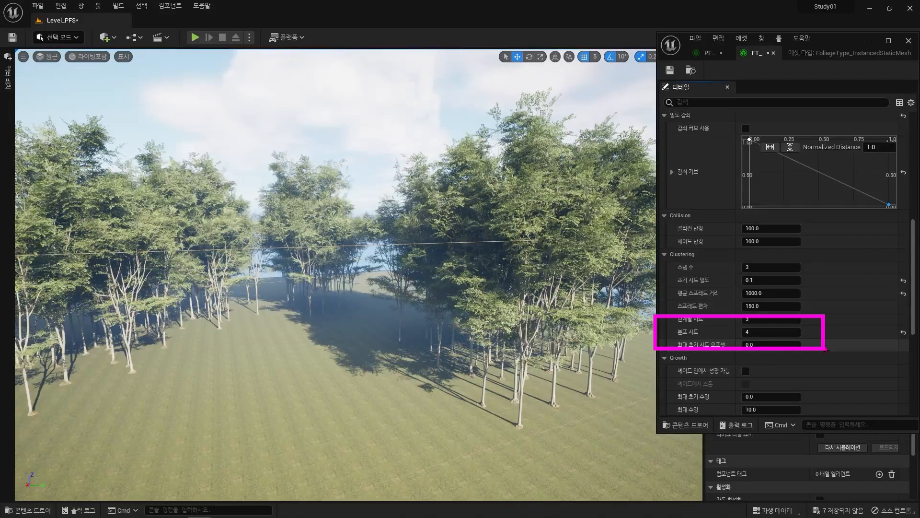
click(842, 447)
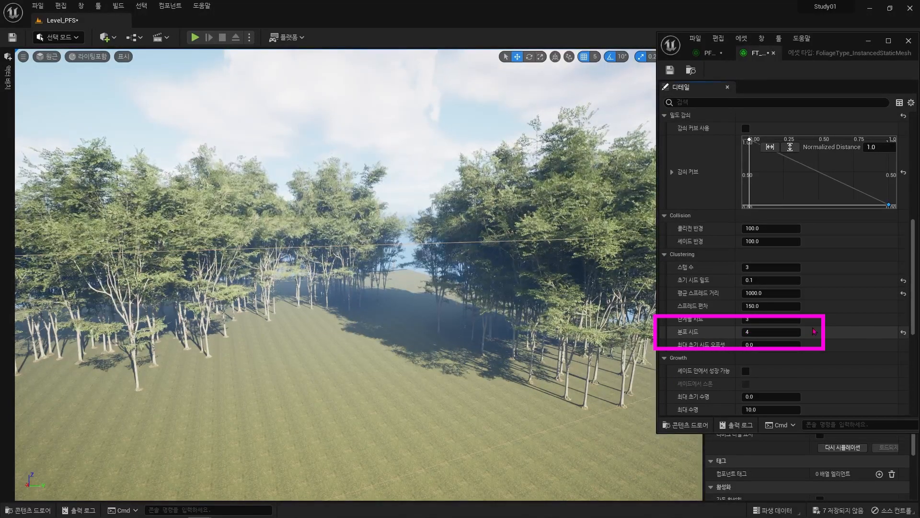
Test Distribution Seed 55 and then 666, resimulating the foliage after each value
text(55)
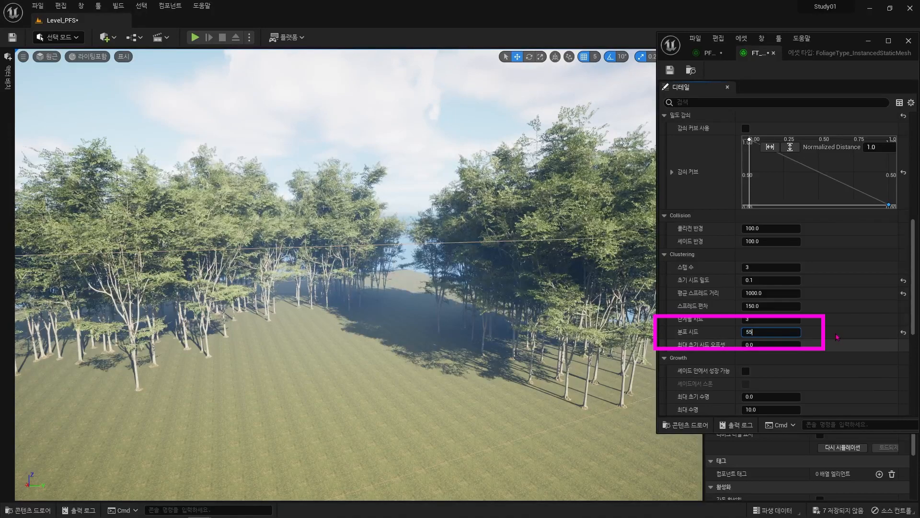
click(848, 448)
click(777, 332)
text(666)
click(844, 448)
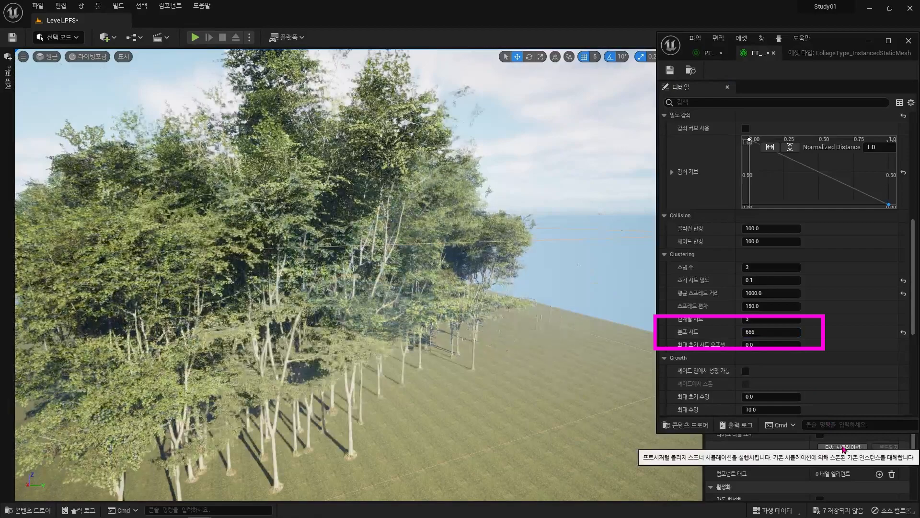
Return the foliage type's Distribution Seed to 4
click(776, 332)
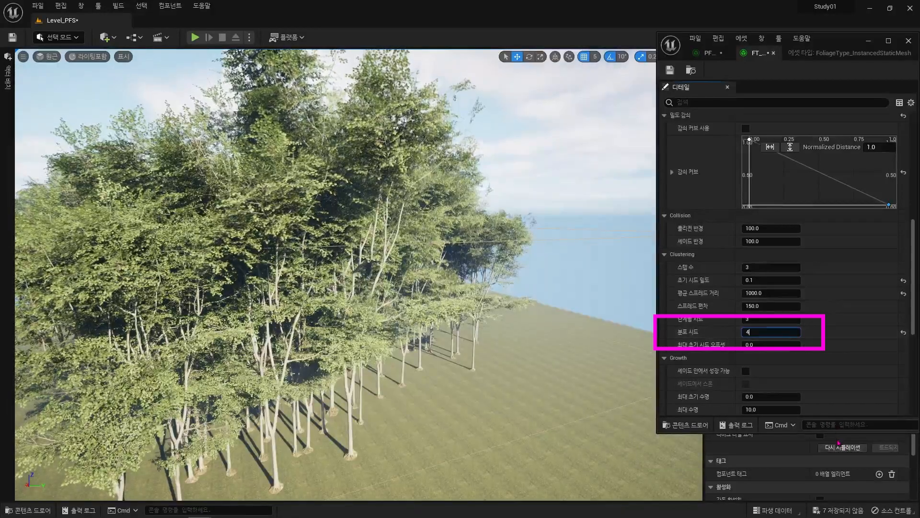
text(4)
key(Return)
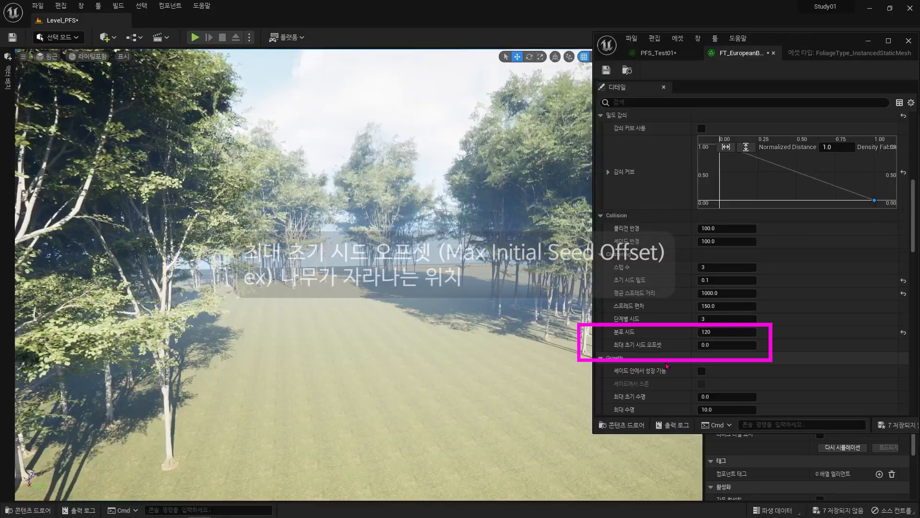
Try moving the PFS_Test01 volume, then resimulate the foliage from its ProceduralFoliageComponent and view the whole landscape
mouse_move(659, 353)
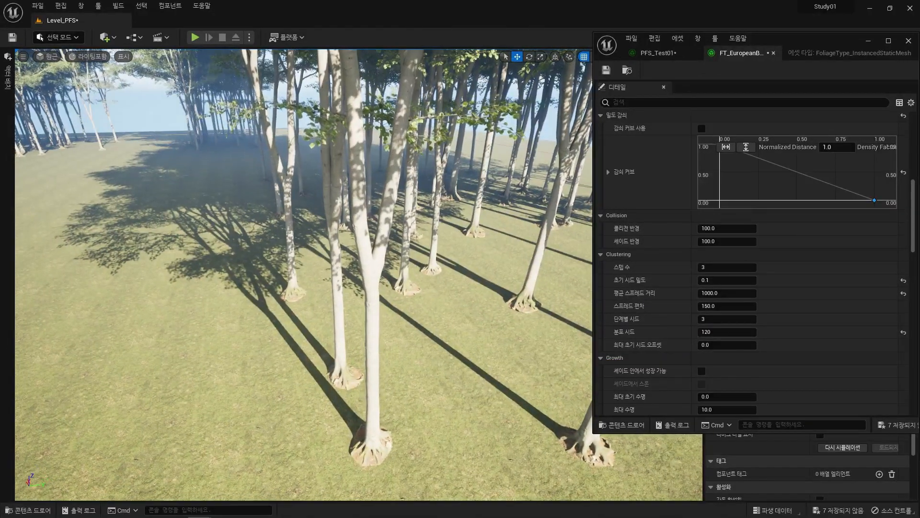
key(s)
right_drag(368, 328, 368, 328)
click(359, 244)
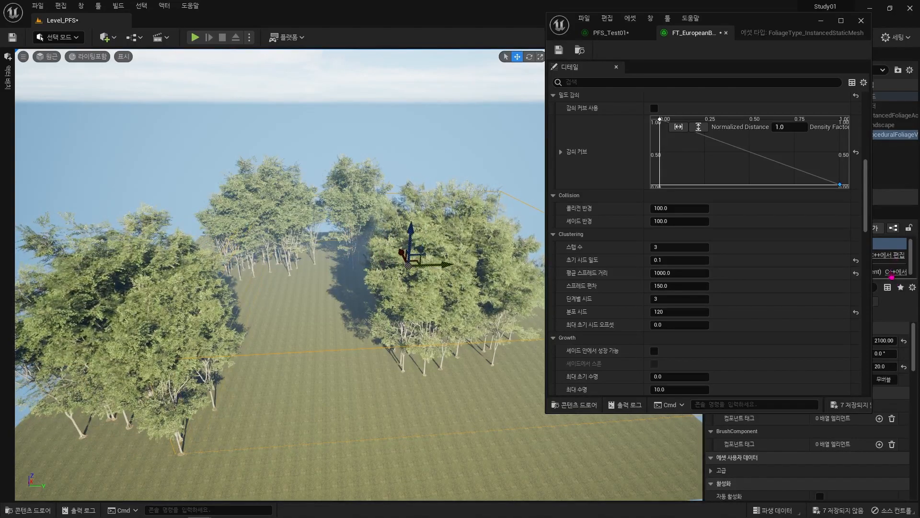
click(889, 271)
click(854, 454)
right_drag(488, 396, 492, 403)
key(s)
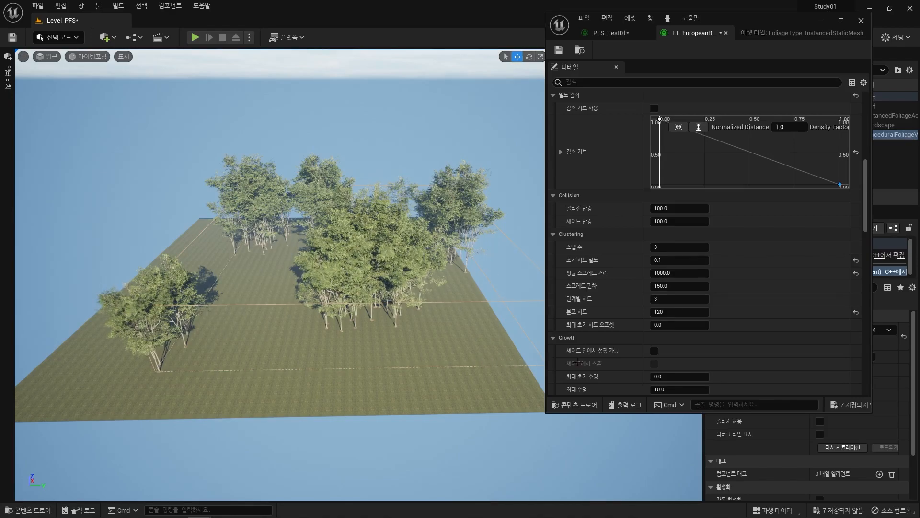
Undo the move of the PFS_Test01 volume and resimulate the foliage from its ProceduralFoliageComponent
key(ctrl+z)
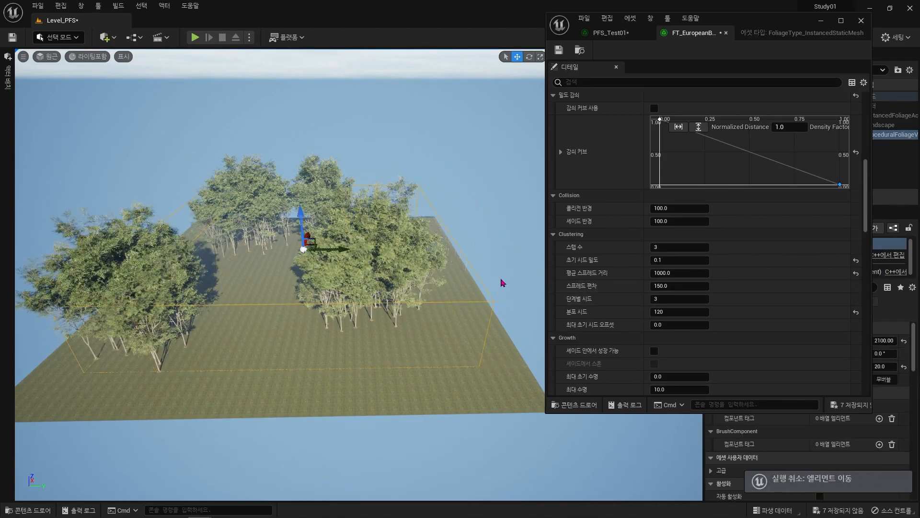
click(879, 272)
click(849, 447)
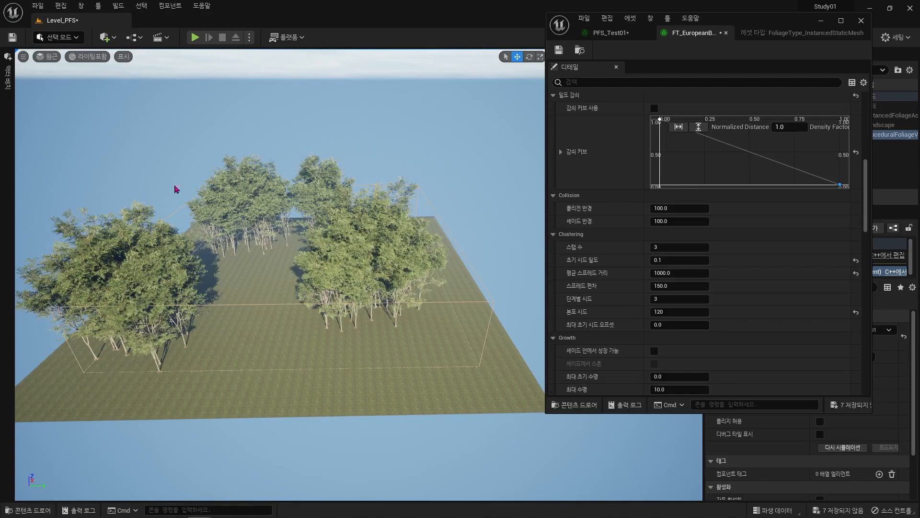
Place a cube at the base of one foreground tree as a reference marker for its position
key(w)
mouse_move(288, 268)
right_down()
mouse_move(285, 211)
mouse_move(288, 244)
right_up()
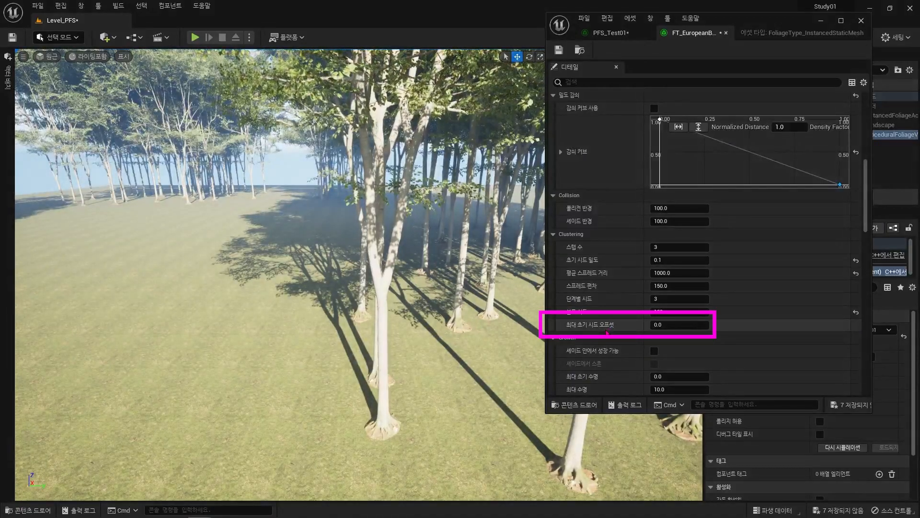
right_drag(511, 370, 510, 382)
click(10, 111)
drag(62, 105, 385, 413)
right_drag(385, 414, 355, 408)
Set the foliage type's Max Initial Seed Offset to 100 and resimulate the foliage from PFS_Test01's ProceduralFoliageComponent
mouse_move(748, 19)
mouse_down()
mouse_move(761, 135)
mouse_move(766, 5)
mouse_move(751, 8)
mouse_up()
click(901, 144)
click(893, 272)
right_drag(384, 288, 422, 288)
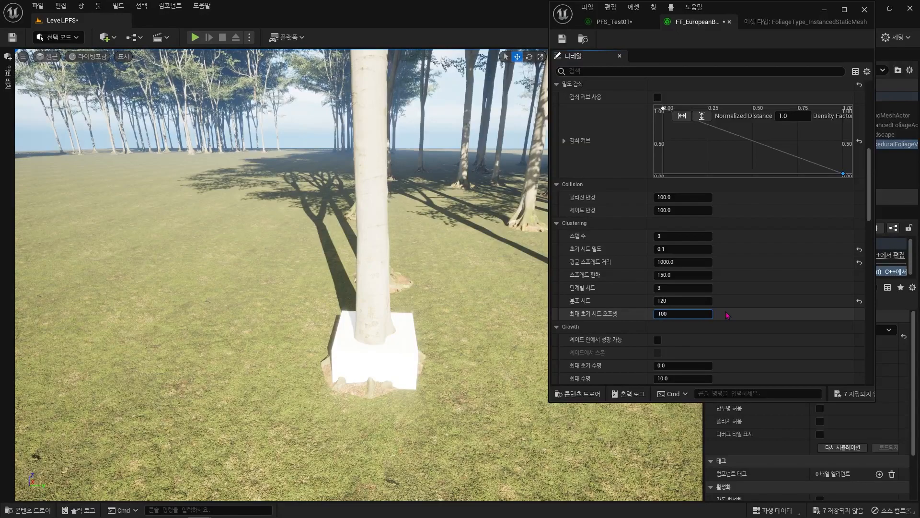
click(846, 447)
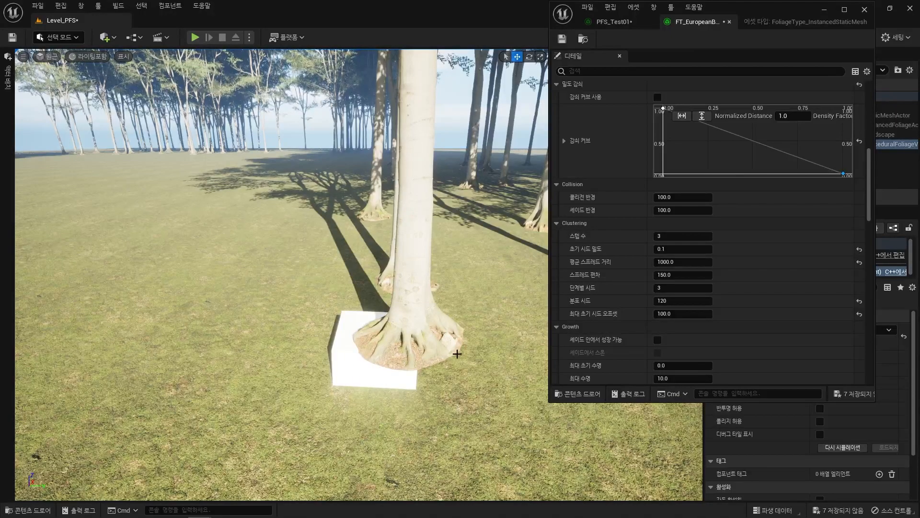
Select the reference cube and look through its details and the foliage type's settings
click(357, 368)
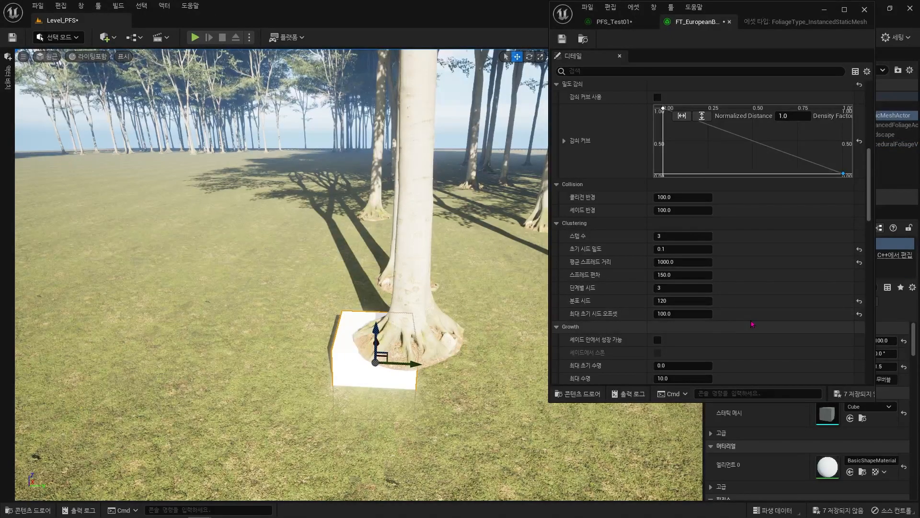
scroll(657, 376, up, 10)
scroll(905, 389, down, 8)
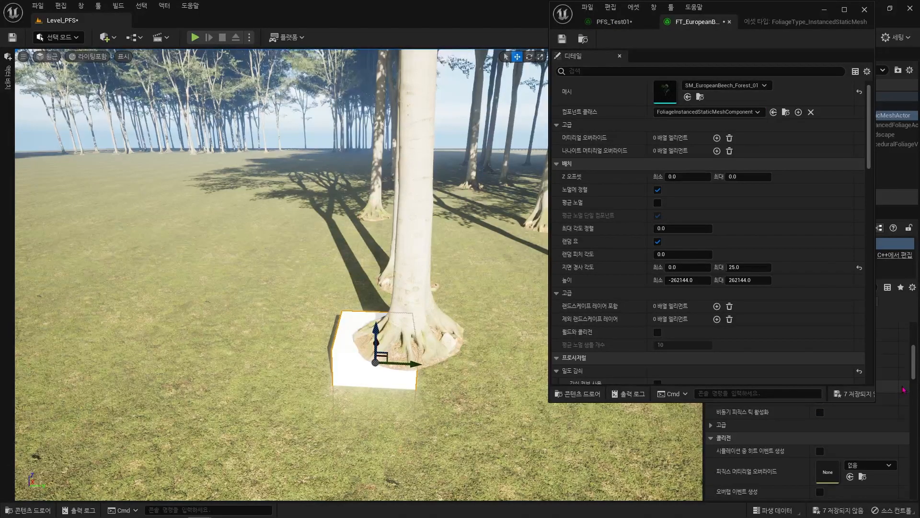
Move the asset editor window aside, select PFS_Test01, and bring up its procedural option for allowing static meshes
drag(775, 22, 603, 48)
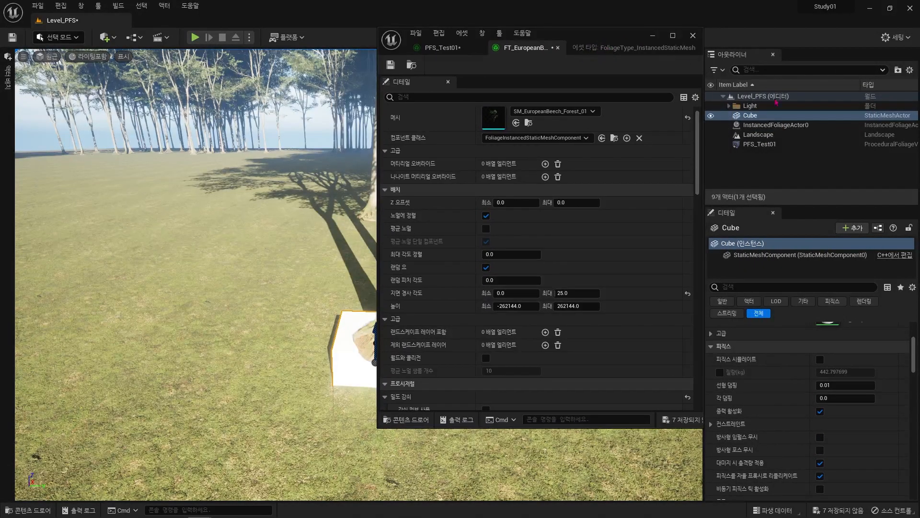
click(760, 143)
scroll(781, 378, down, 2)
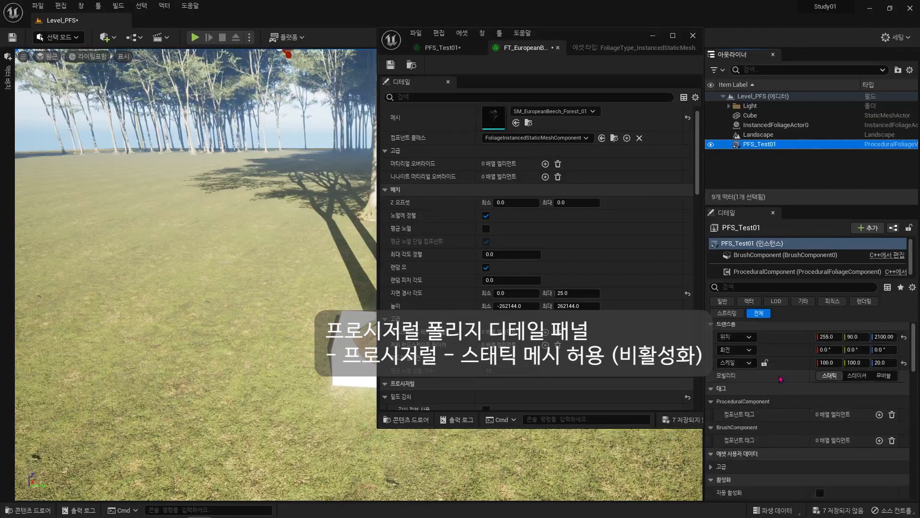
scroll(789, 399, down, 8)
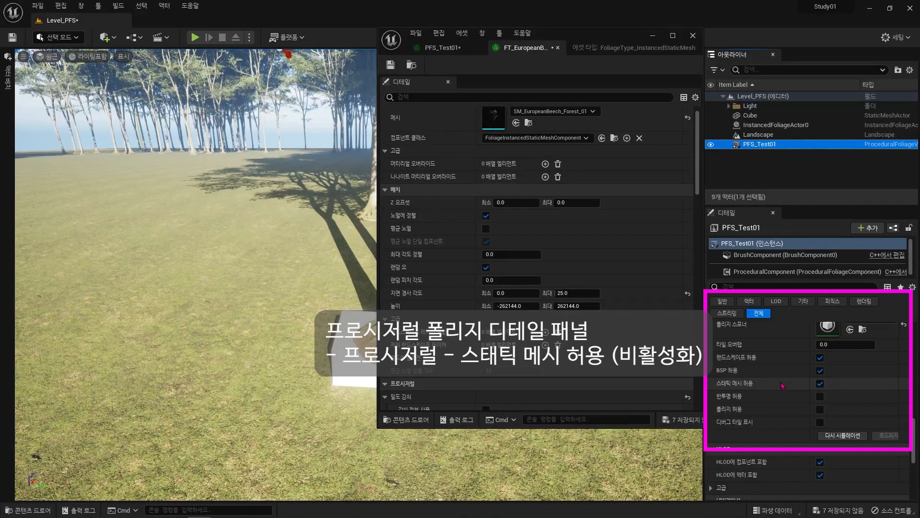
Disallow foliage placement on static meshes for the PFS_Test01 procedural foliage volume
click(820, 383)
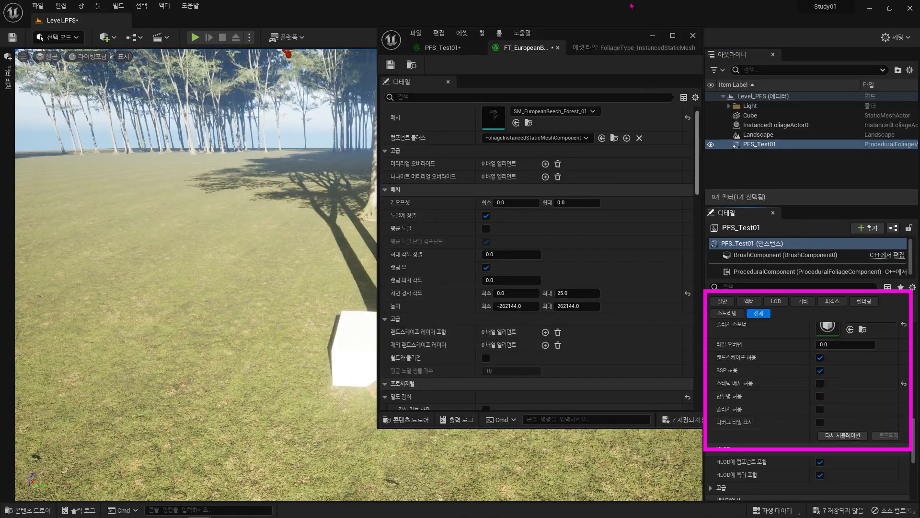
drag(598, 35, 789, 19)
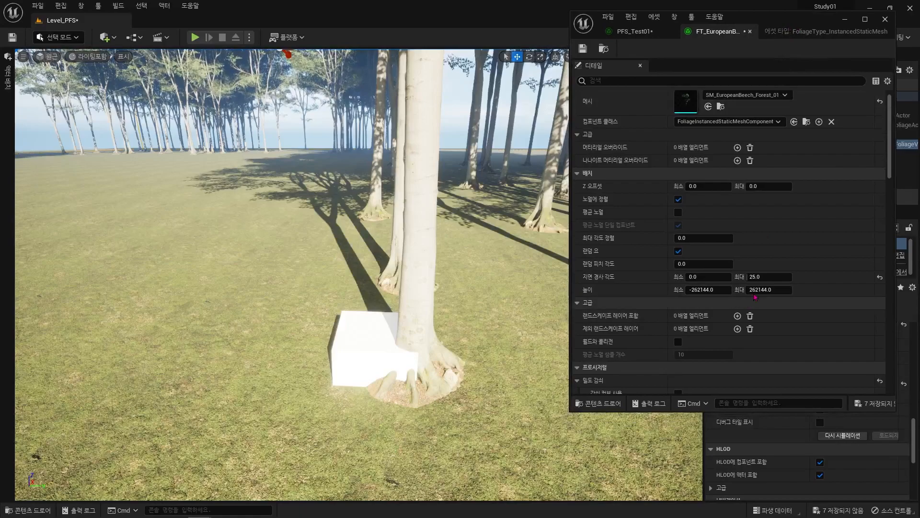
Reset the beech foliage type's maximum initial seed offset to the default 0.0 and resimulate the foliage
scroll(695, 290, down, 15)
scroll(638, 281, up, 3)
click(880, 273)
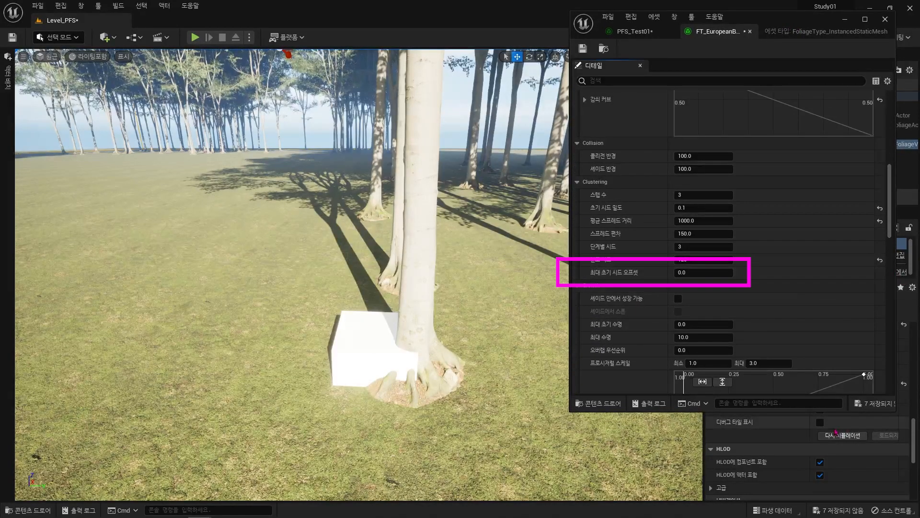
click(839, 434)
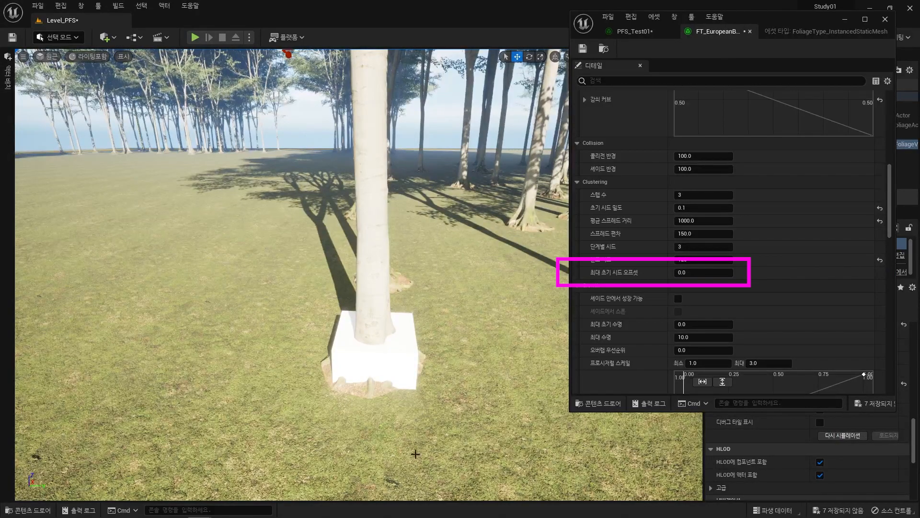
Set the maximum initial seed offset to 100 and resimulate to see how the trees shift around the cube
click(701, 272)
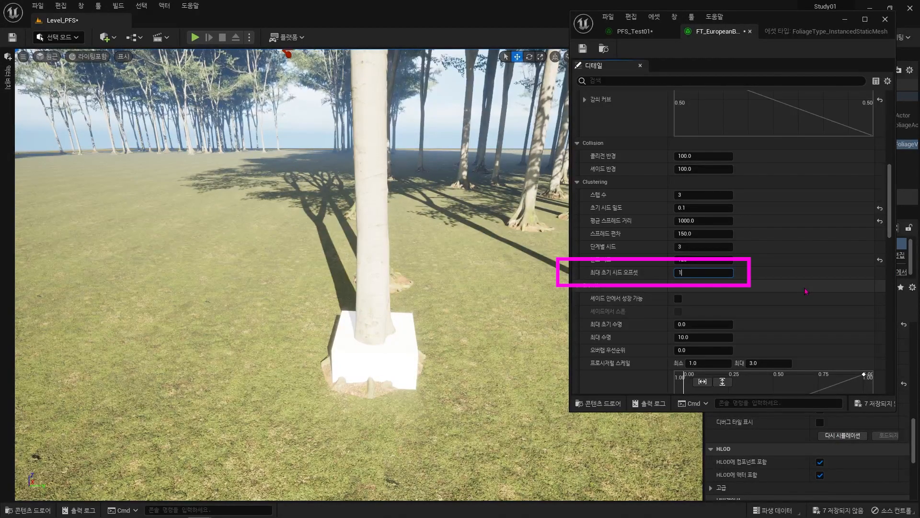
click(843, 435)
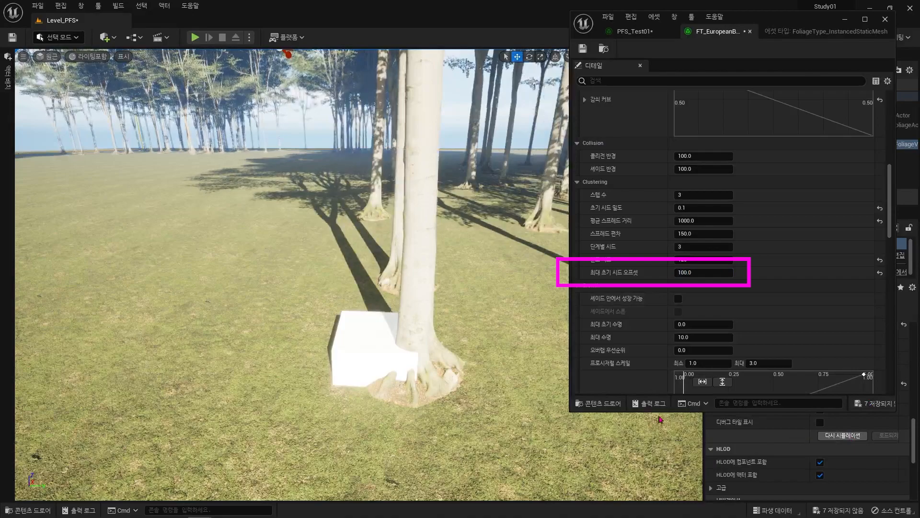
right_drag(452, 284, 451, 258)
key(s)
Set the maximum initial seed offset to -100, resimulate, and look over the shifted trees
click(725, 271)
text(-100)
key(Return)
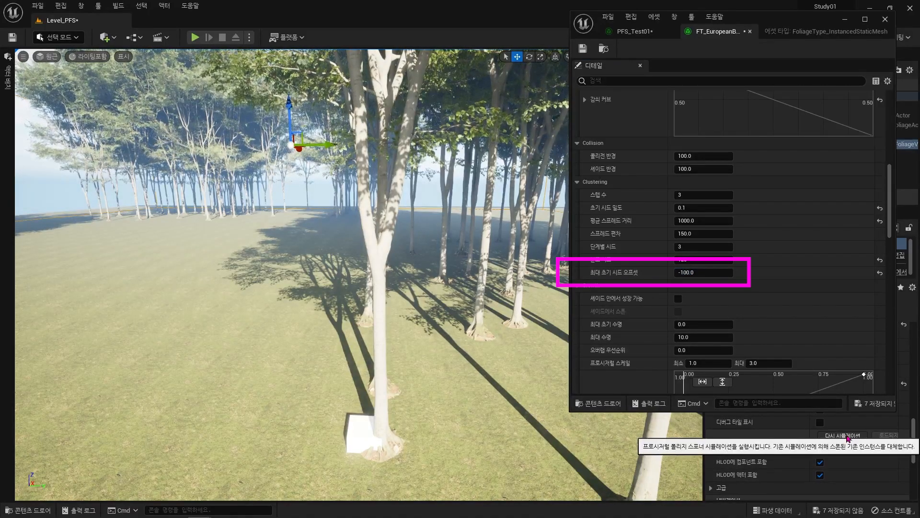
click(846, 434)
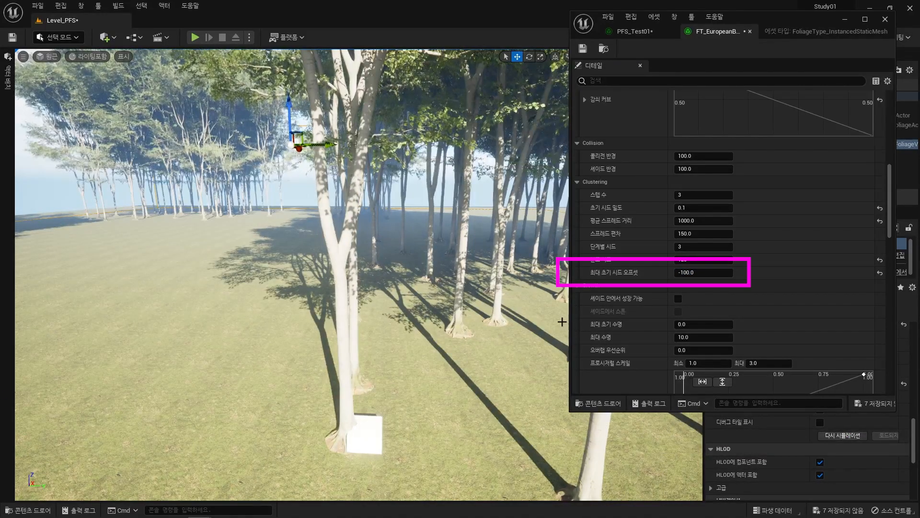
right_drag(450, 287, 326, 269)
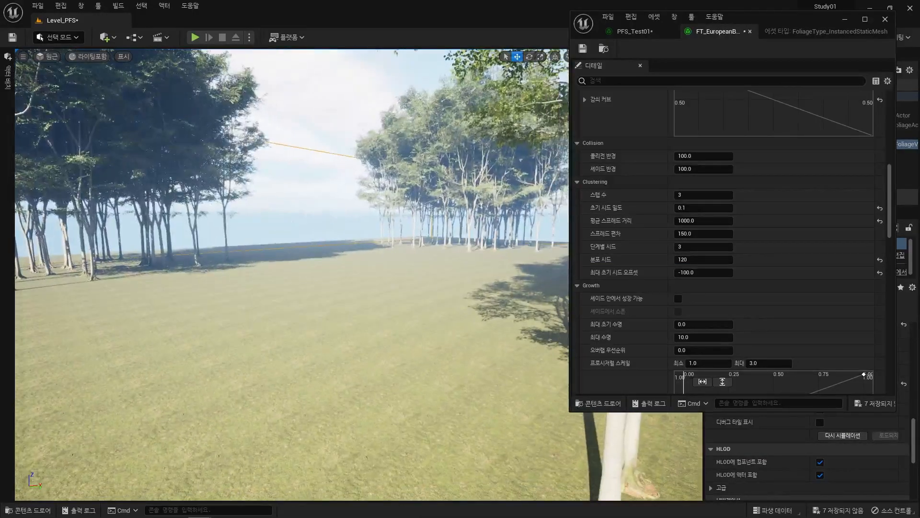
Move the PFS_Test01 volume along its Y axis and resimulate the foliage inside it
drag(800, 38, 919, 398)
click(675, 57)
click(707, 80)
key(s)
mouse_move(474, 191)
right_down()
mouse_move(501, 224)
mouse_move(499, 201)
mouse_move(474, 190)
right_up()
drag(438, 268, 443, 267)
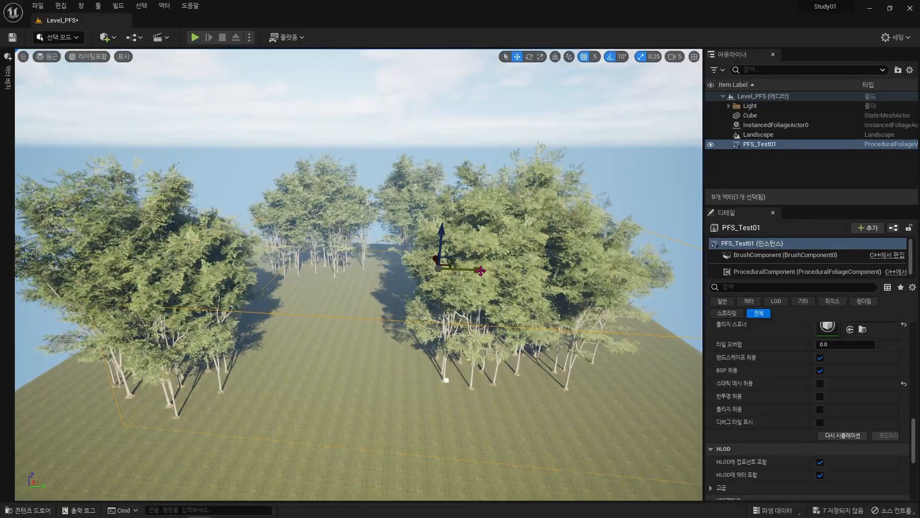
click(843, 435)
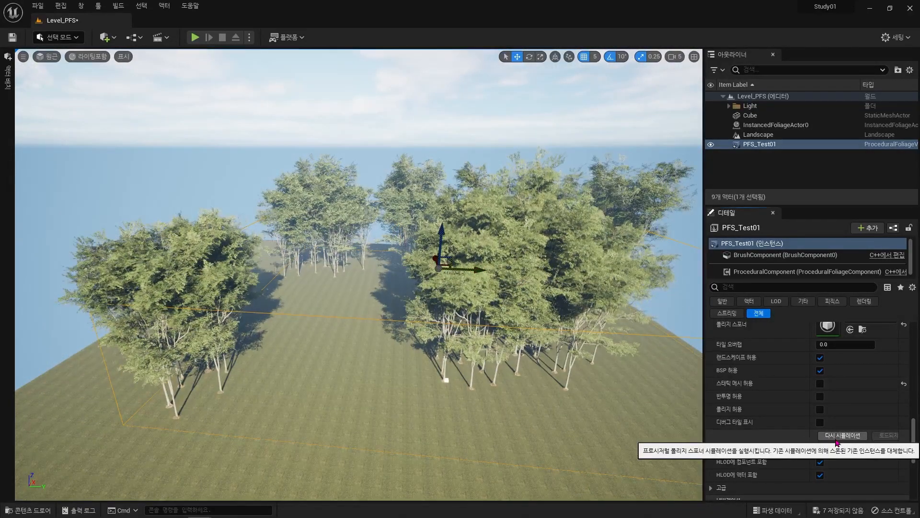
Undo the PFS_Test01 volume move and resimulate the foliage
key(ctrl+z)
key(ctrl+z)
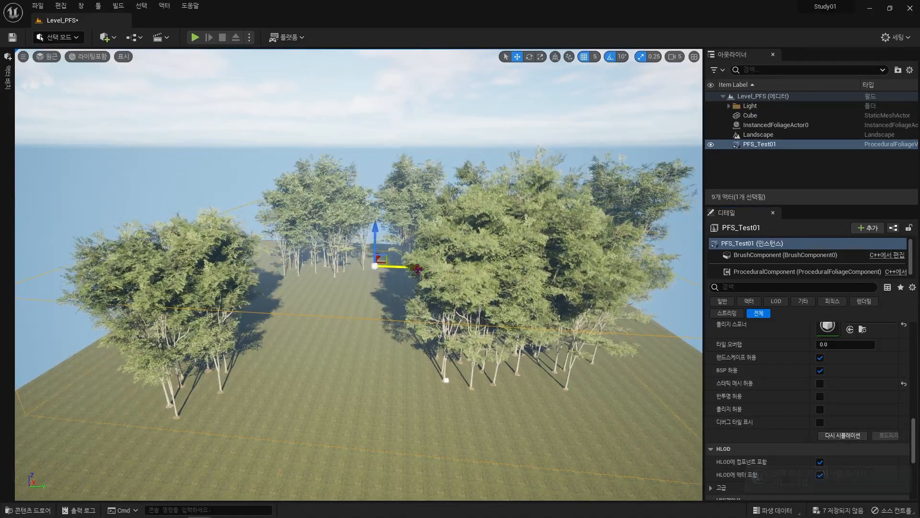
click(843, 435)
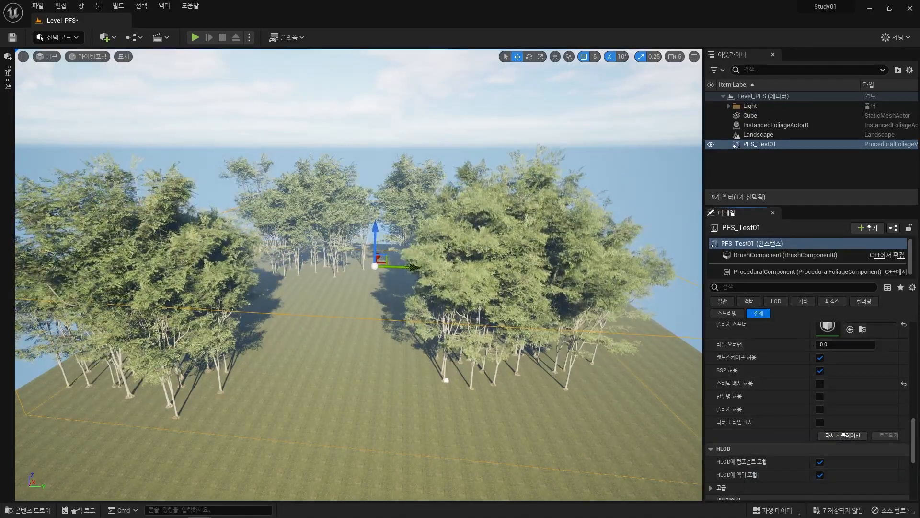
Set the maximum initial seed offset to 1000, resimulate, and view the trees near the cube
drag(919, 335, 768, 33)
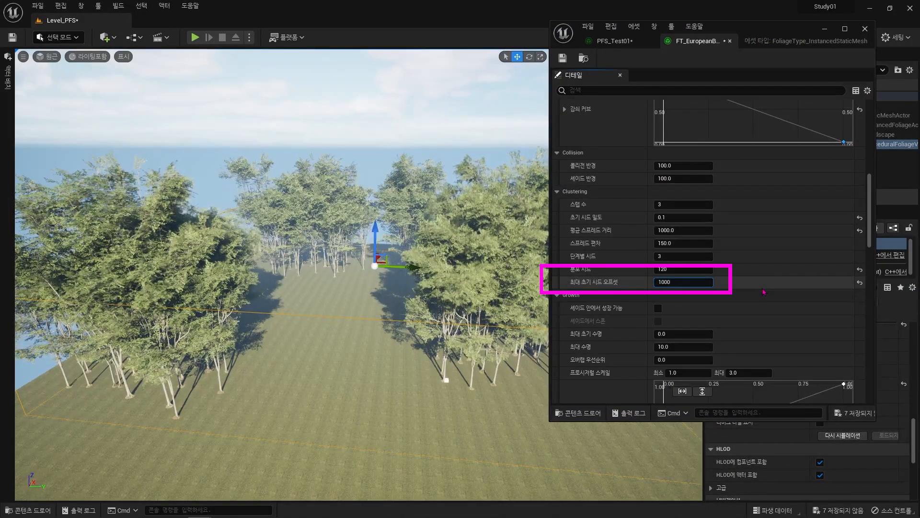
click(850, 437)
key(w)
right_drag(428, 381, 496, 363)
Restore the maximum initial seed offset to its default 0.0 and run the foliage simulation again
click(860, 283)
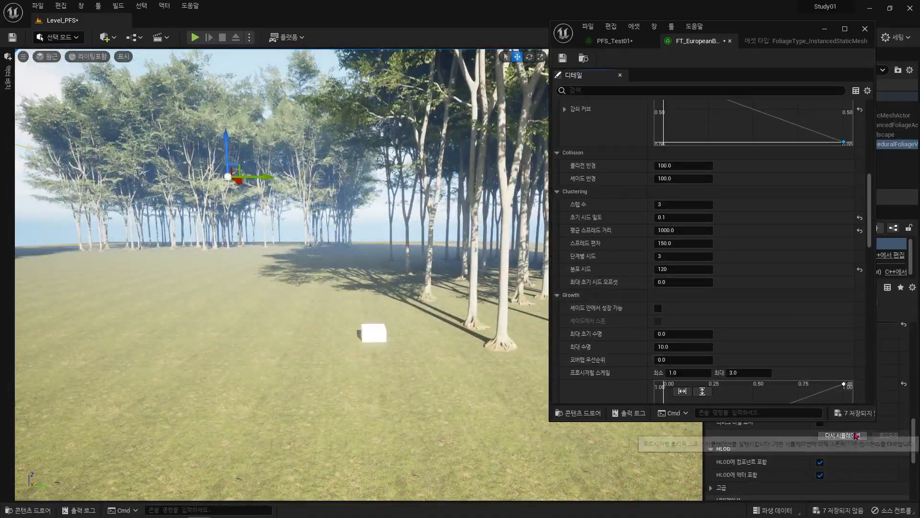
click(853, 436)
Reset average spread distance to 50 and distribution seed to 0, set initial seed density to 0.1, and resimulate
scroll(769, 342, up, 2)
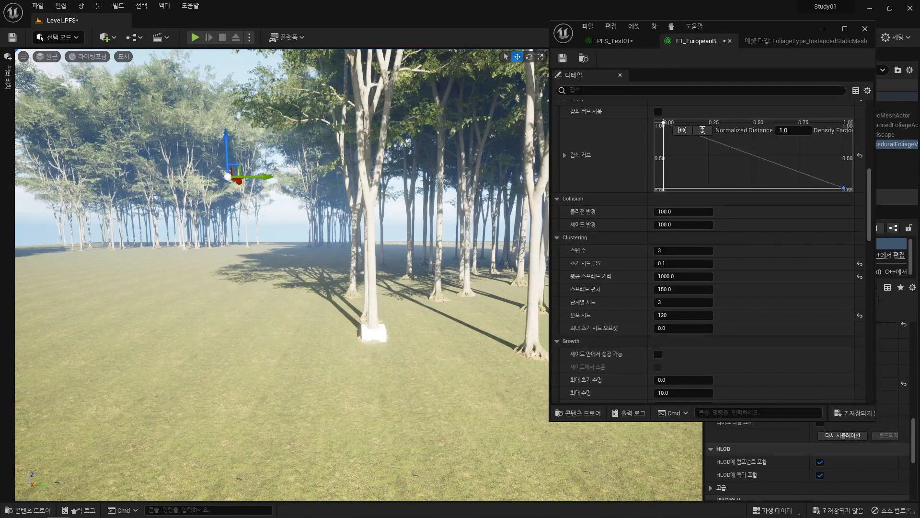
click(860, 263)
click(860, 276)
click(689, 263)
text(0.1)
key(Return)
click(860, 315)
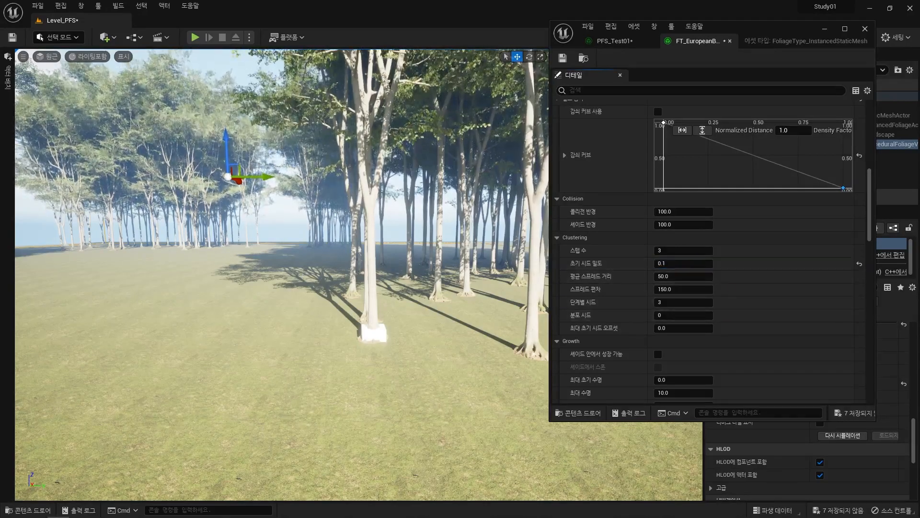
click(842, 435)
Delete the white reference cube from the level
right_drag(663, 439, 640, 425)
click(435, 367)
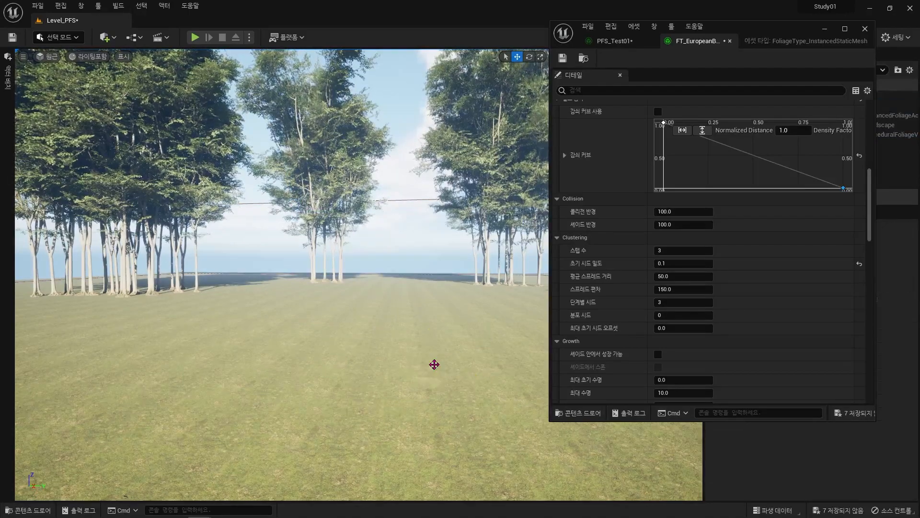
key(Delete)
right_drag(435, 367, 413, 373)
Locate the foliage type's SM_EuropeanBeech_Forest_01 mesh among the assets and open it in the static mesh editor
key(ctrl+space)
click(616, 265)
scroll(614, 283, up, 8)
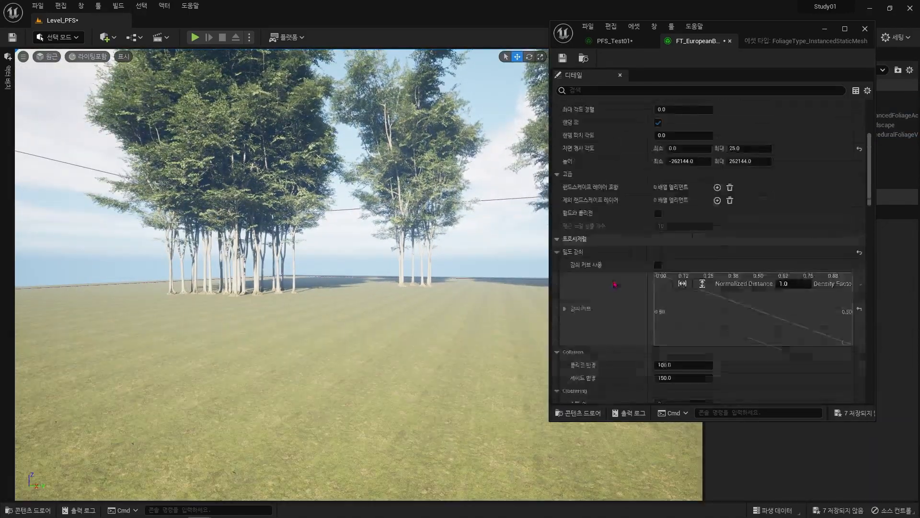
click(701, 132)
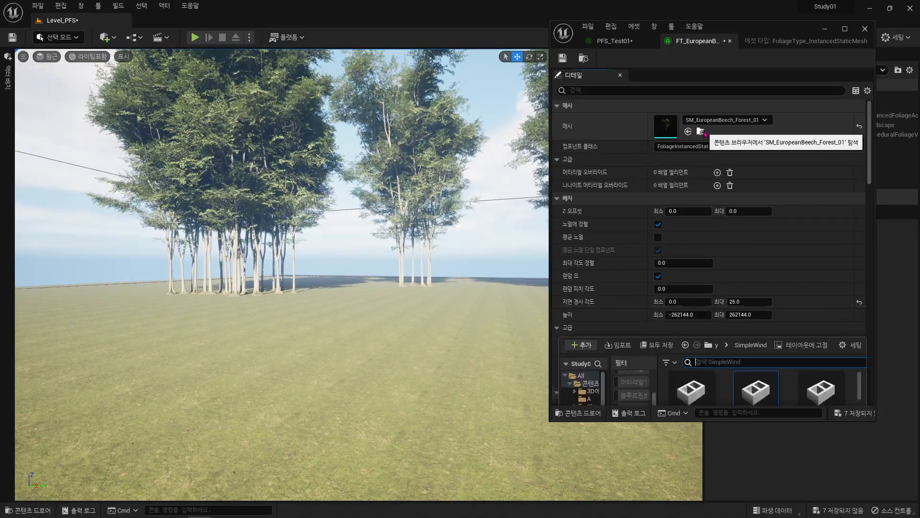
double_click(757, 344)
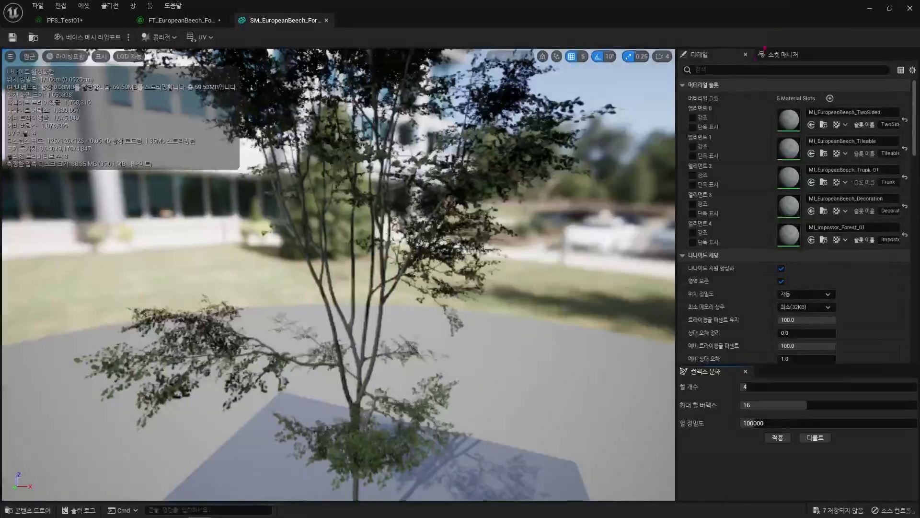
Display the simple collision of the beech mesh and frame the trunk
right_drag(427, 242, 425, 263)
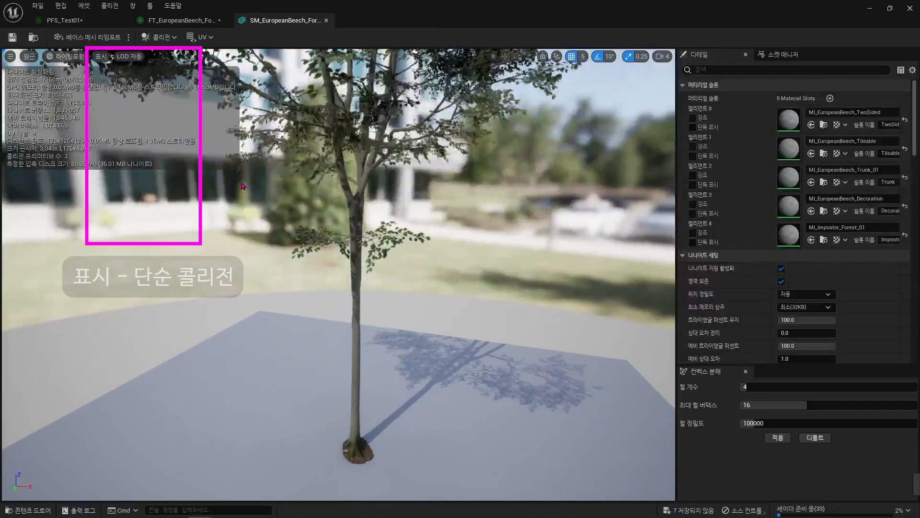
click(102, 57)
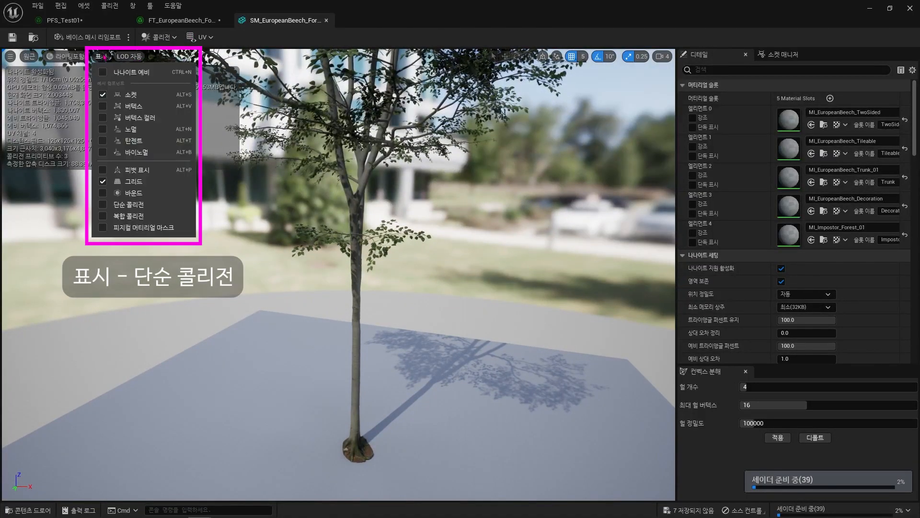
click(128, 205)
right_drag(328, 233, 312, 193)
key(s)
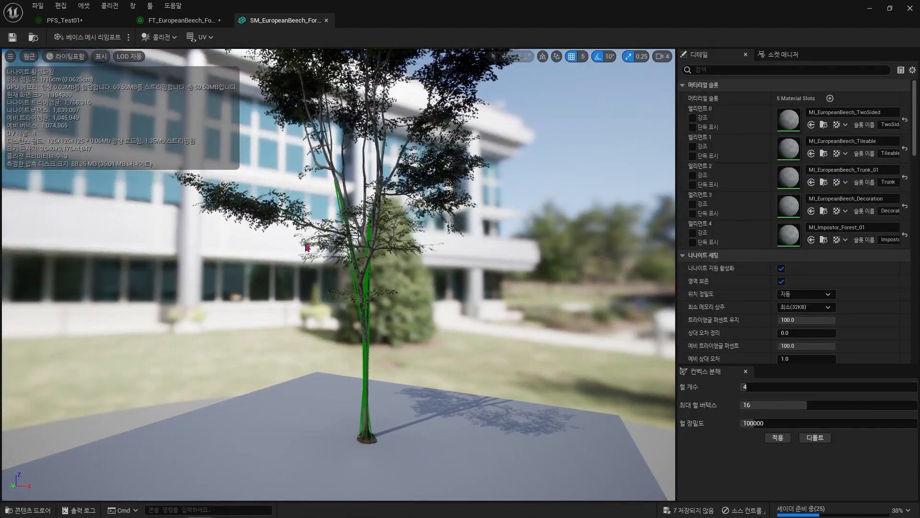
Compare the beech mesh's simple collision with the foliage type's collision radius and shade radius settings
click(370, 446)
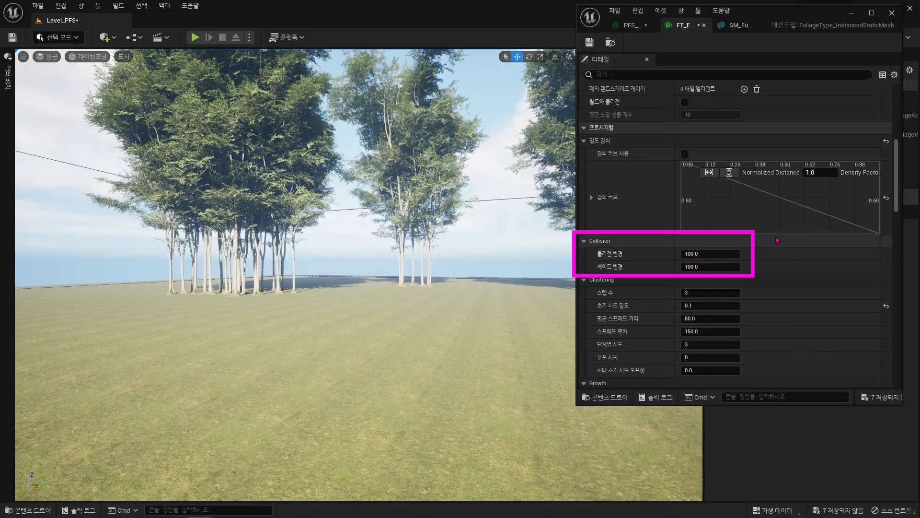
click(740, 25)
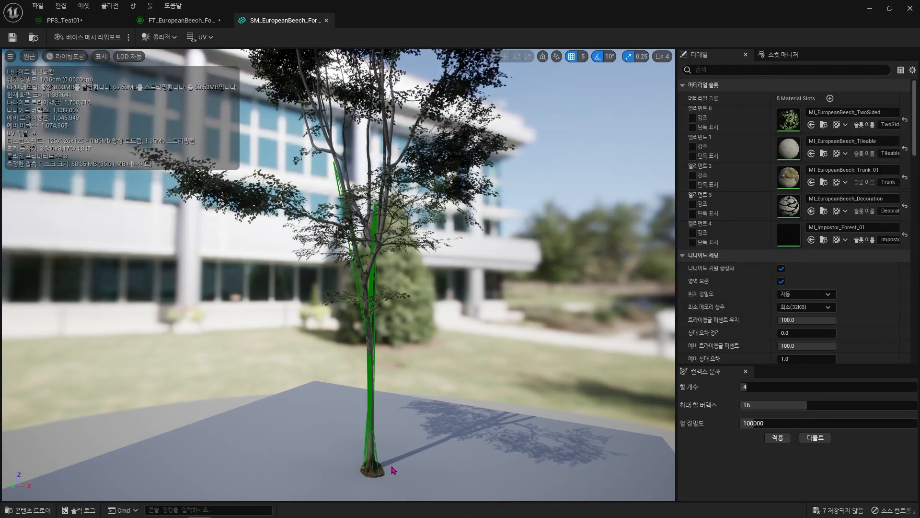
click(182, 20)
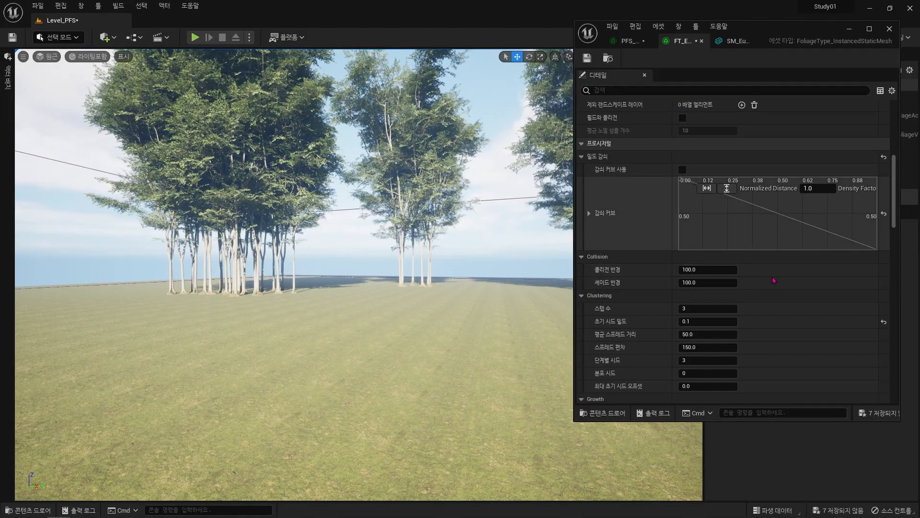
Set the foliage type's collision radius to 1000, resimulate PFS_Test01, and inspect the spacing between trees
click(723, 269)
text(1000)
key(Return)
drag(805, 33, 735, 30)
click(887, 134)
click(843, 435)
right_drag(384, 269, 280, 273)
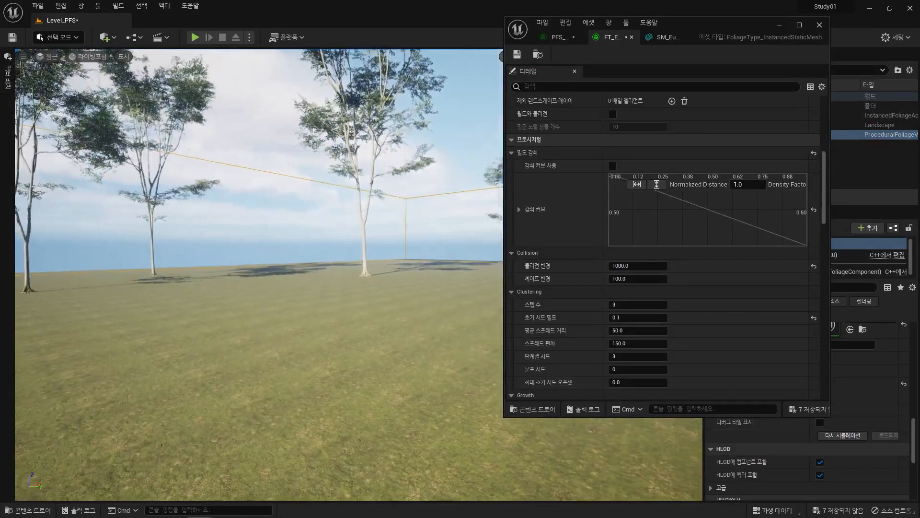
right_drag(366, 333, 422, 326)
click(315, 84)
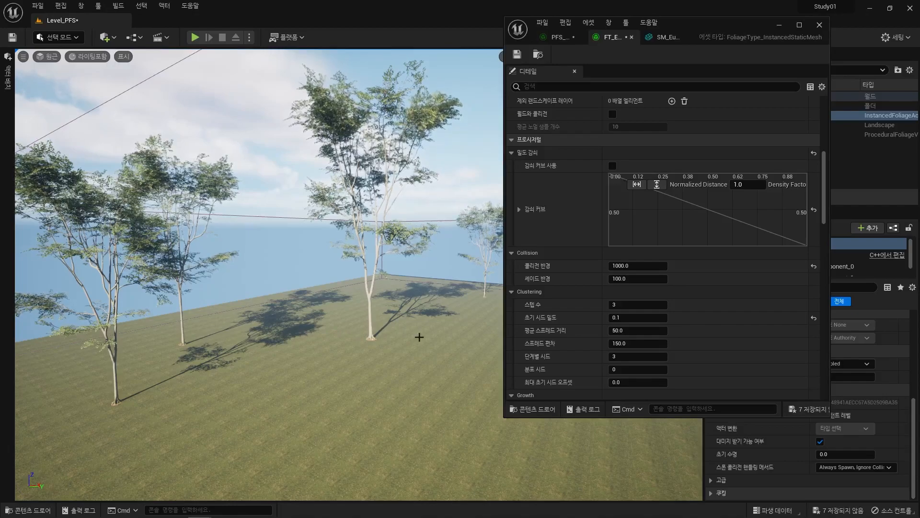
Reset the collision radius to the default 100 and resimulate the procedural foliage
click(813, 266)
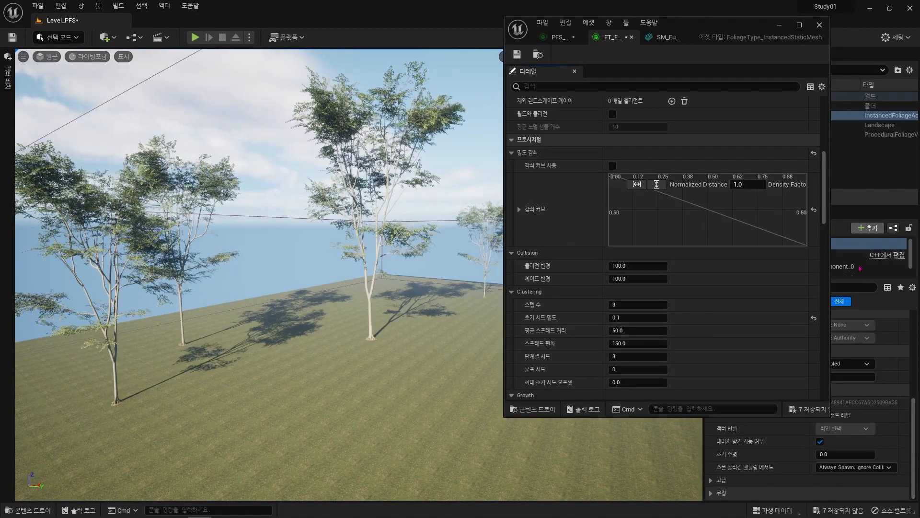
click(858, 271)
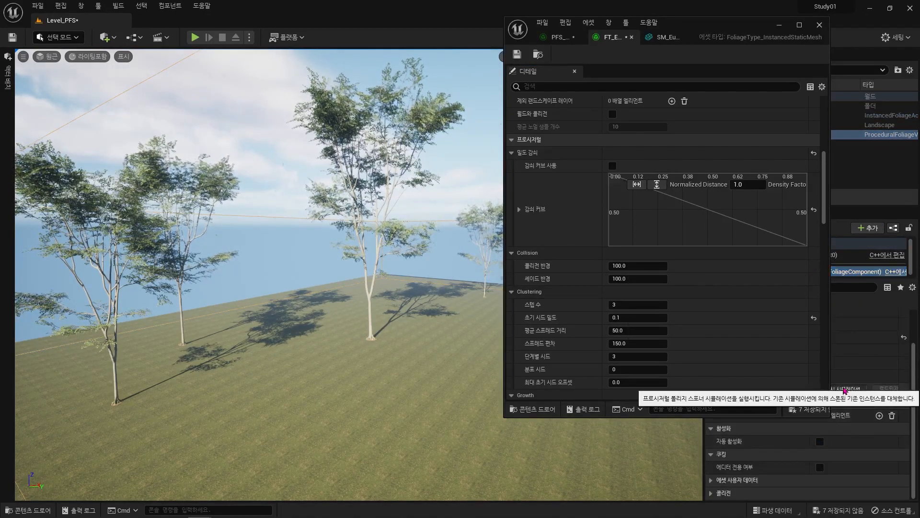
click(845, 391)
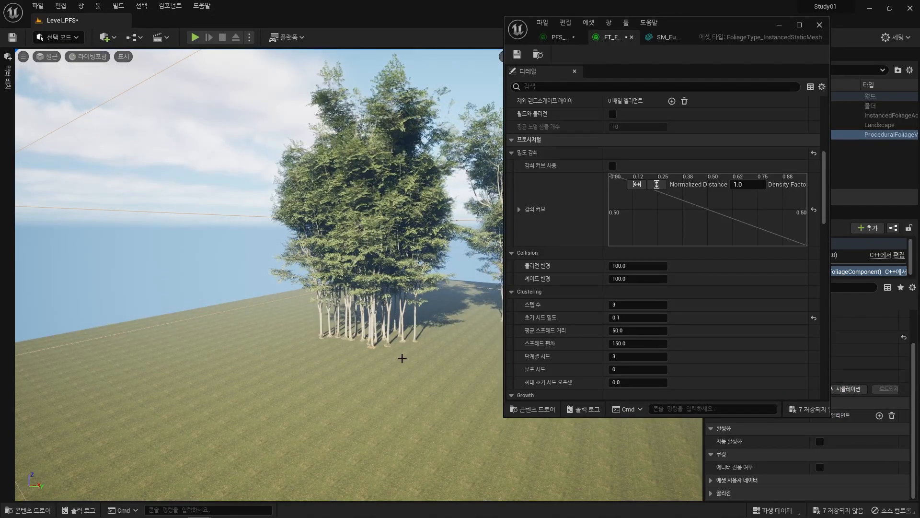
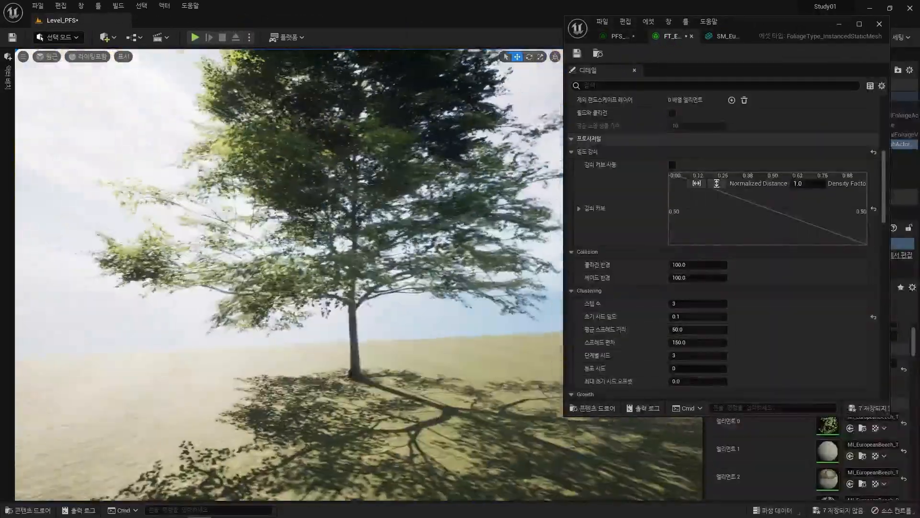
Place a European beech seedling mesh in the shade near the large tree's trunk and scale it up
right_drag(354, 269, 358, 345)
right_drag(244, 378, 245, 408)
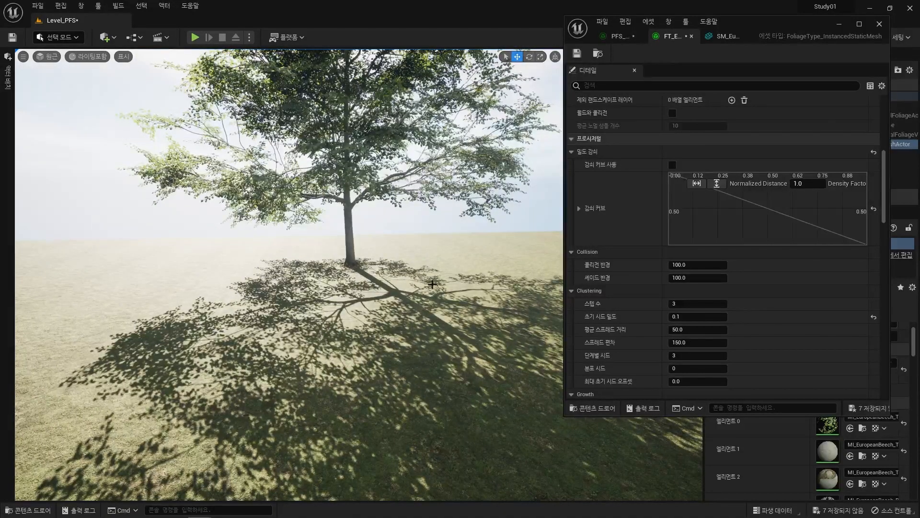
key(ctrl+space)
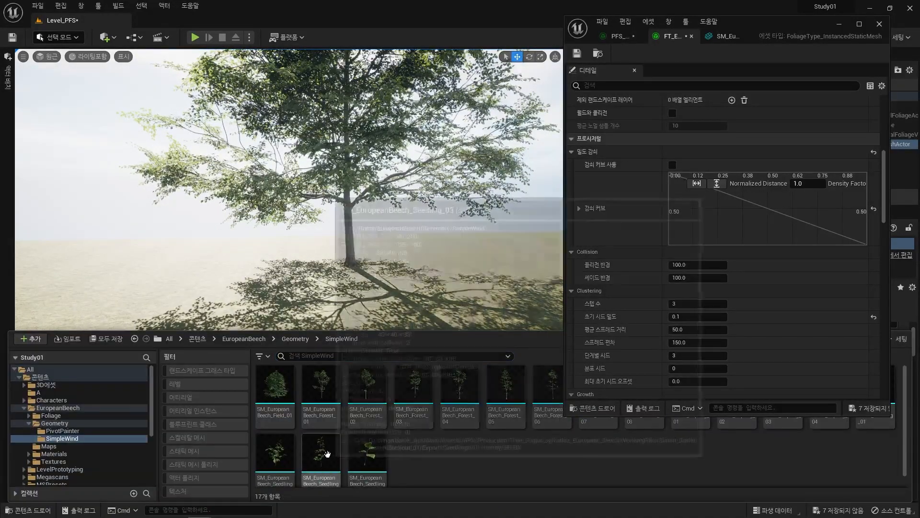
drag(330, 452, 363, 294)
key(f)
key(r)
drag(375, 429, 383, 374)
key(f)
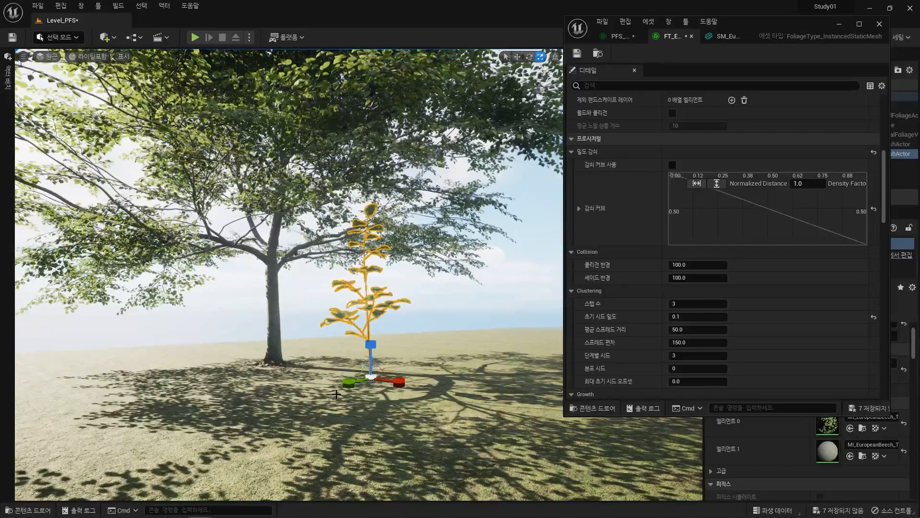
Read the Shade Radius description and move the seedling out of the large tree's shade onto open ground
mouse_move(604, 281)
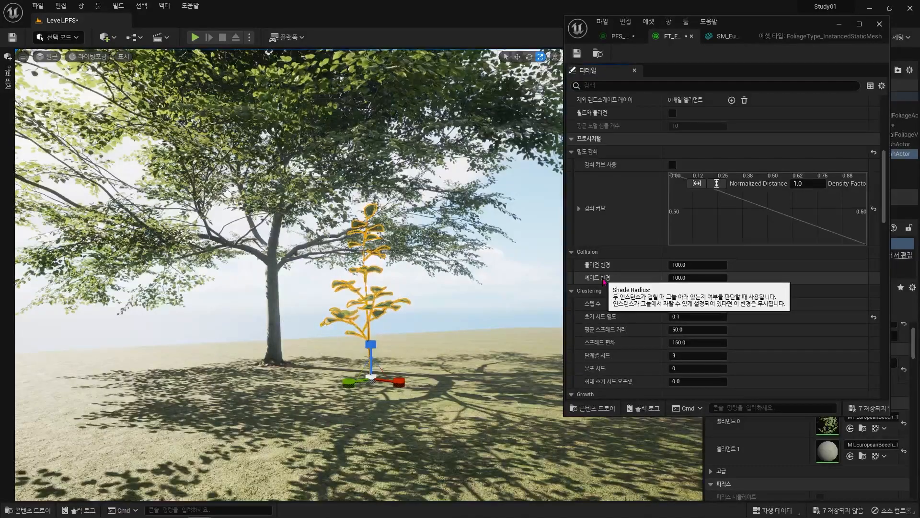
scroll(604, 281, down, 2)
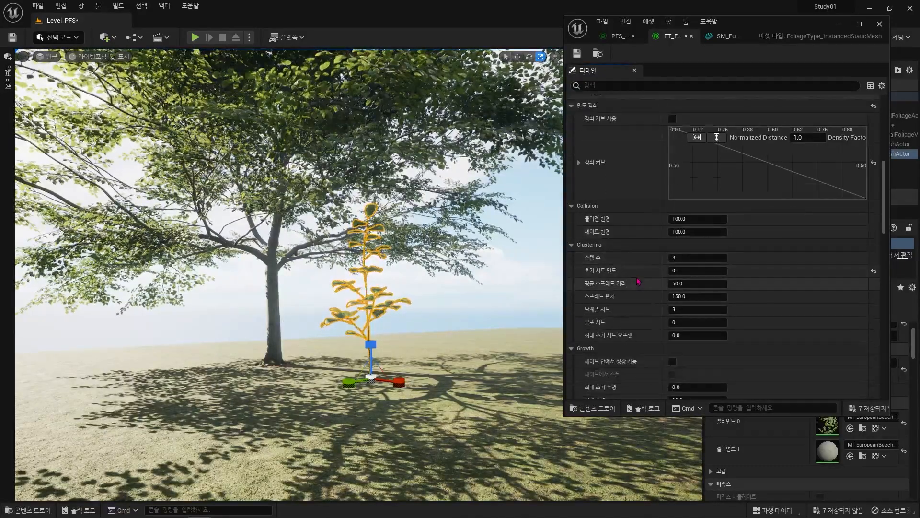
scroll(612, 237, down, 2)
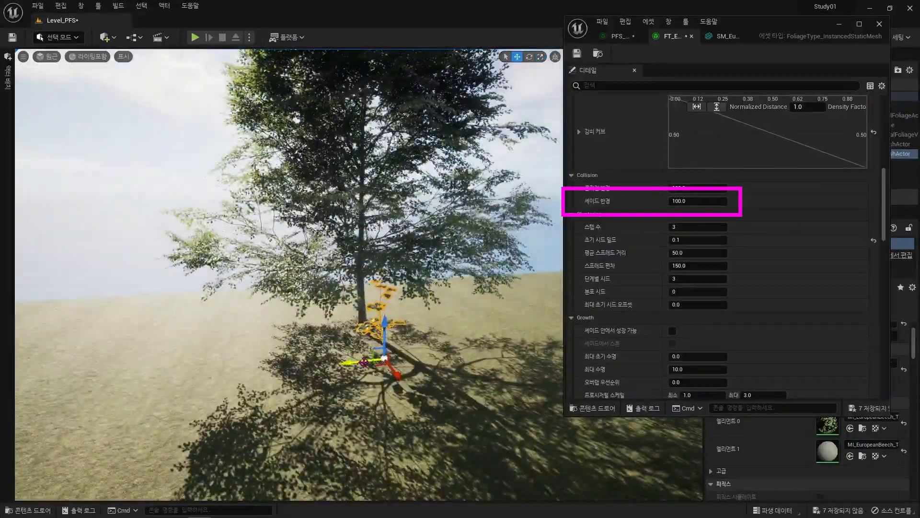
mouse_move(353, 359)
mouse_down()
mouse_move(173, 365)
mouse_move(66, 348)
mouse_up()
right_drag(238, 365, 228, 414)
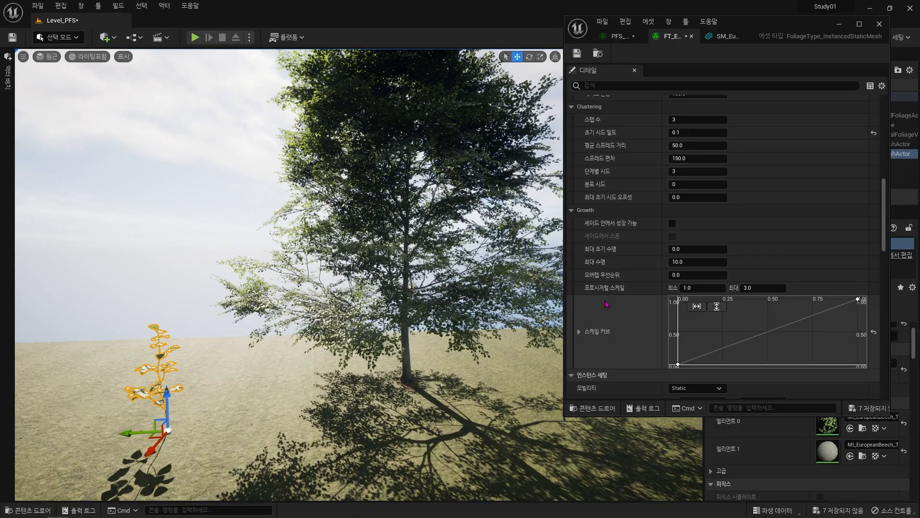
Set the foliage type's maximum initial age to 3
scroll(606, 304, down, 1)
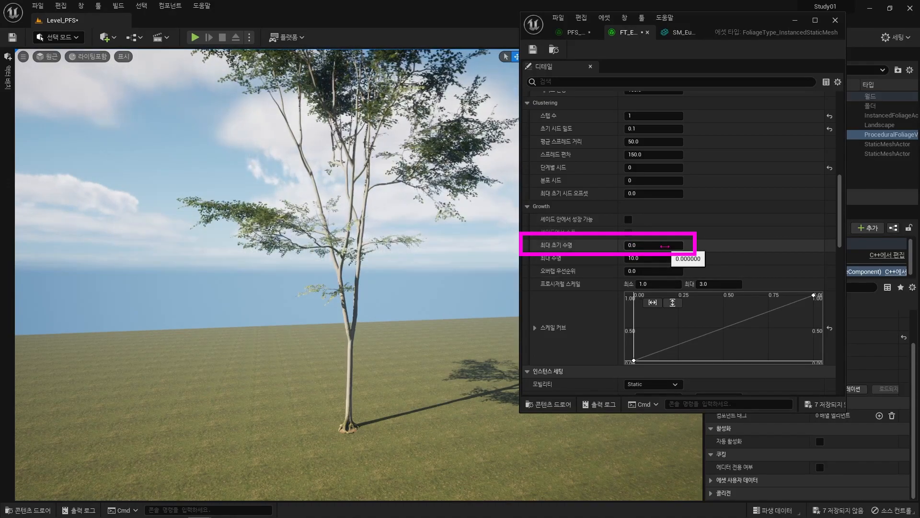
click(665, 246)
text(3)
key(Return)
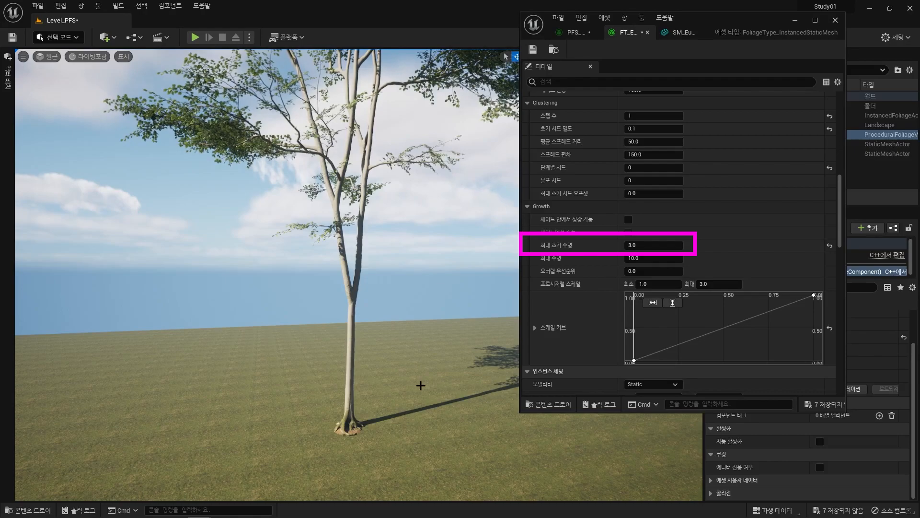
Set the maximum initial age back to 0 and resimulate the procedural foliage
click(655, 245)
text(0)
key(Return)
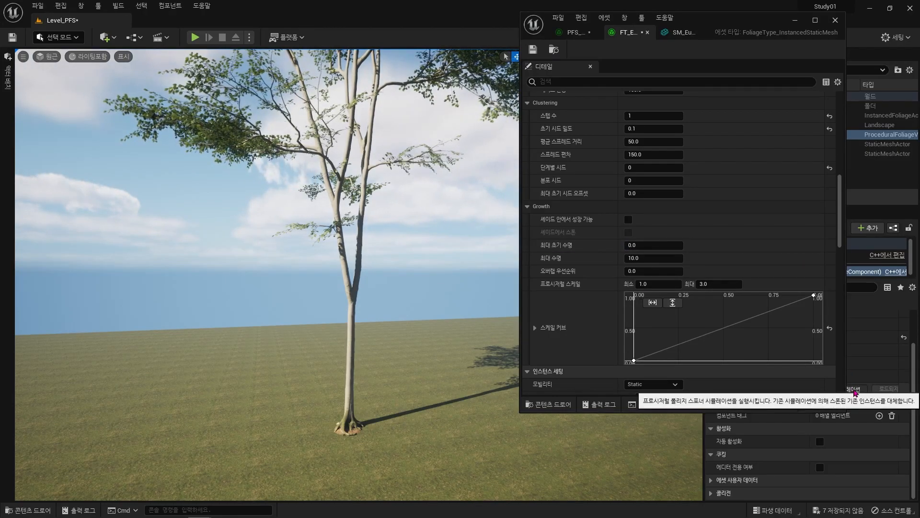
click(855, 393)
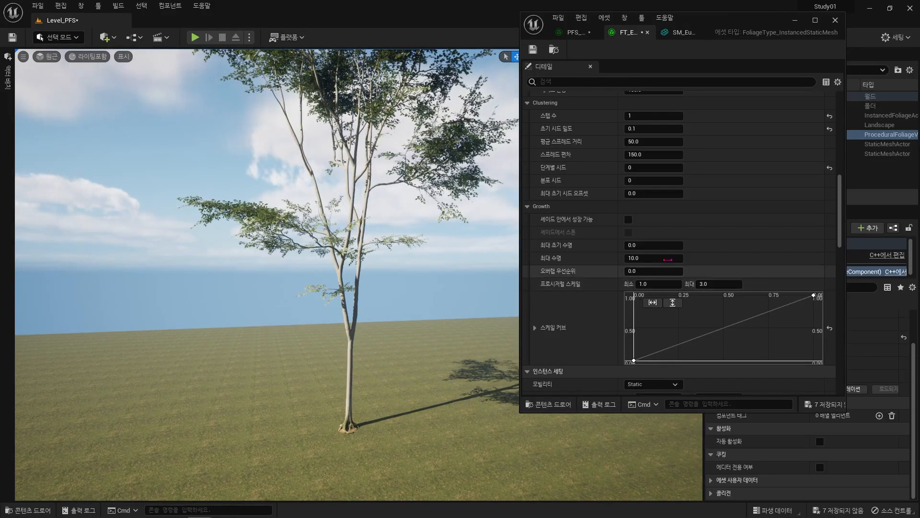
Set the maximum initial age to 5 and resimulate the procedural foliage
click(654, 245)
text(5)
key(Return)
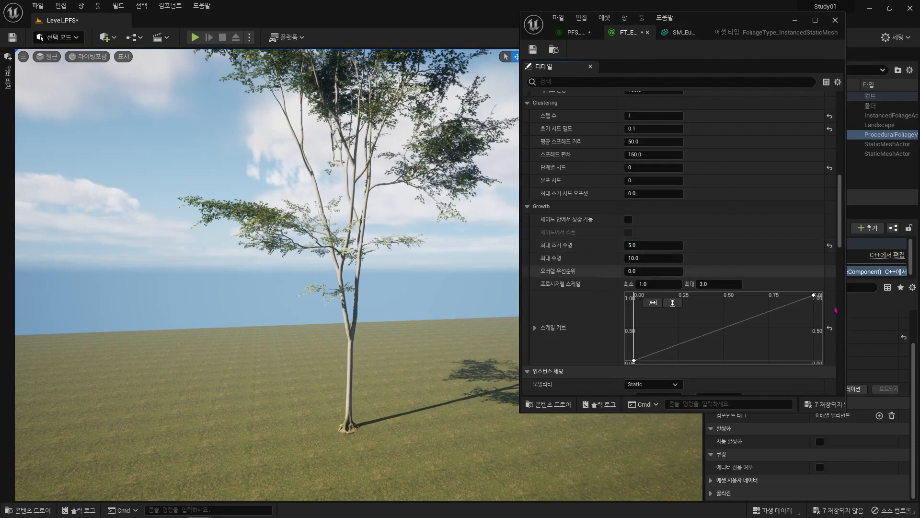
click(857, 392)
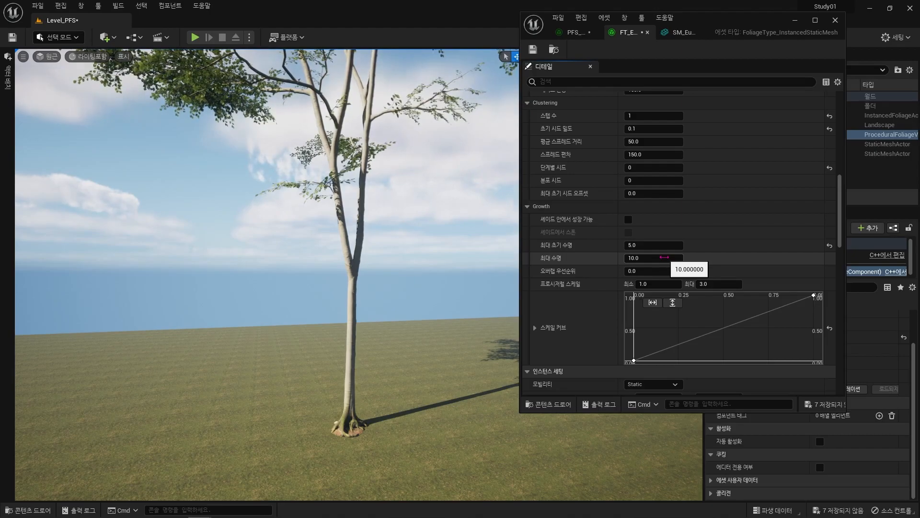
Set the clustering step count to 10 and resimulate the procedural foliage
click(653, 116)
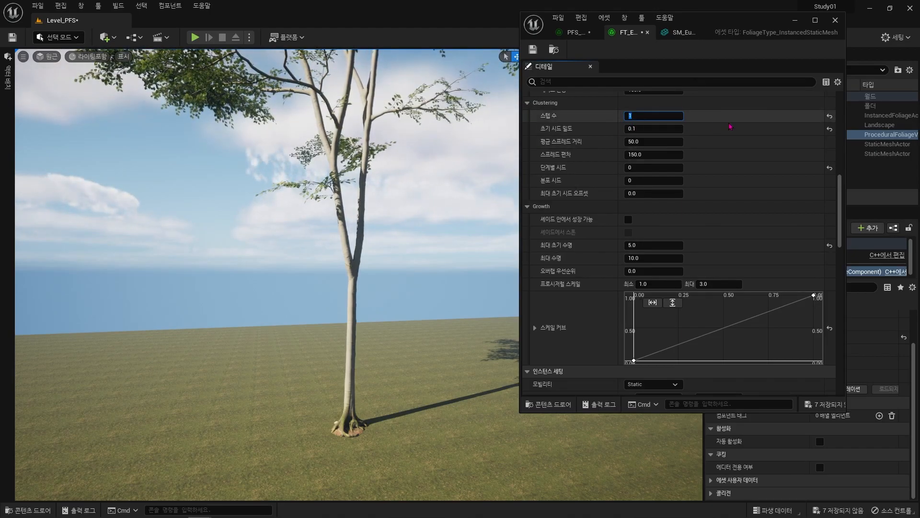
text(10)
key(Return)
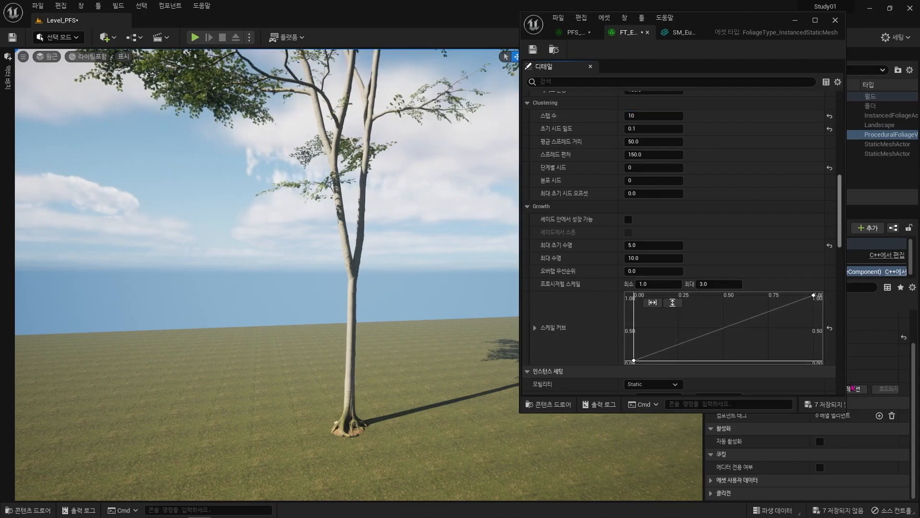
click(855, 389)
Set the clustering step count to 15 and resimulate the procedural foliage
click(658, 116)
text(15)
key(Return)
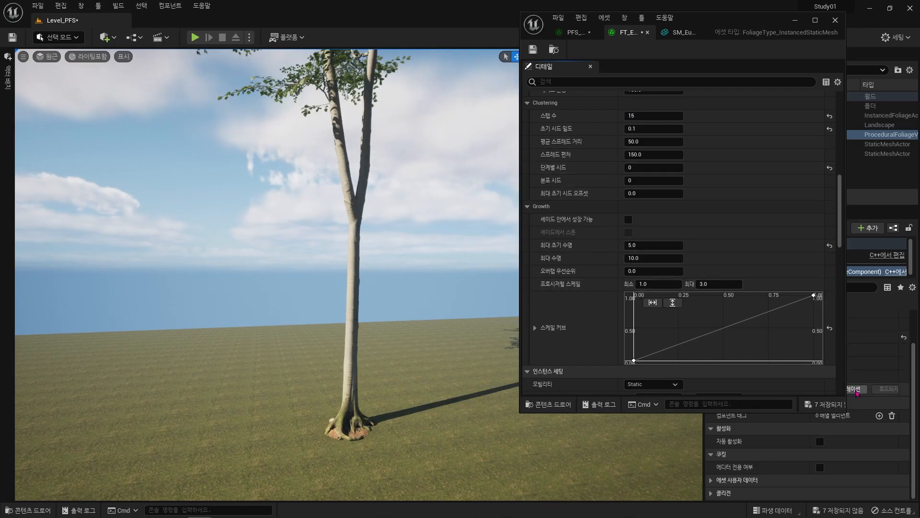
click(856, 391)
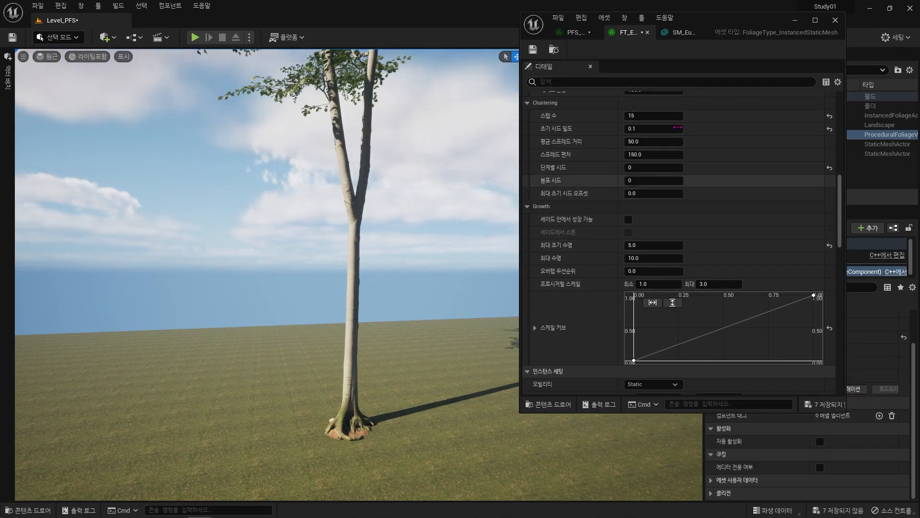
Raise the maximum age to 20 and on to 25, match the step count at 25, and resimulate
click(654, 258)
text(20)
key(Return)
click(681, 258)
text(25)
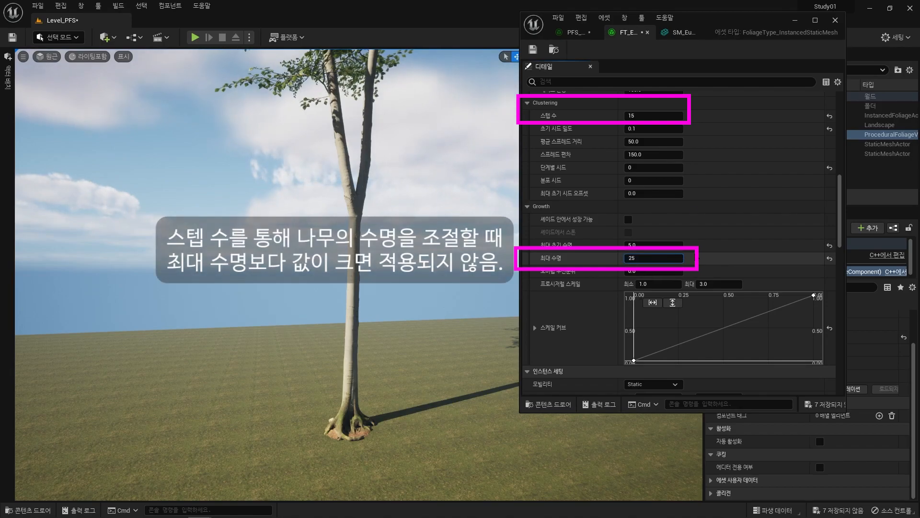
click(668, 116)
text(25)
click(859, 389)
Set both the step count and the maximum age to 50 and resimulate the procedural foliage
click(669, 116)
text(50)
click(671, 259)
text(50)
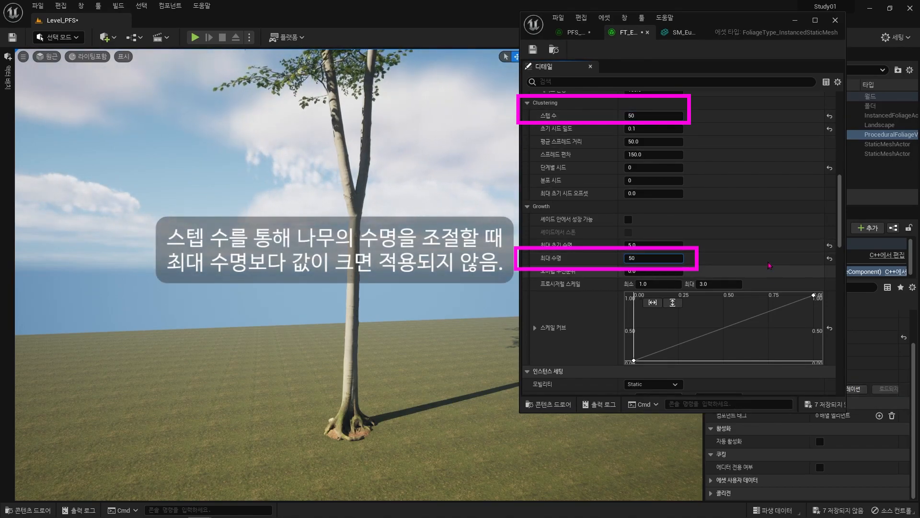
click(860, 388)
Reset the maximum initial age and maximum age to their defaults, and set the step count to 1
click(829, 116)
click(830, 246)
click(664, 259)
click(829, 259)
click(669, 116)
text(1)
key(Return)
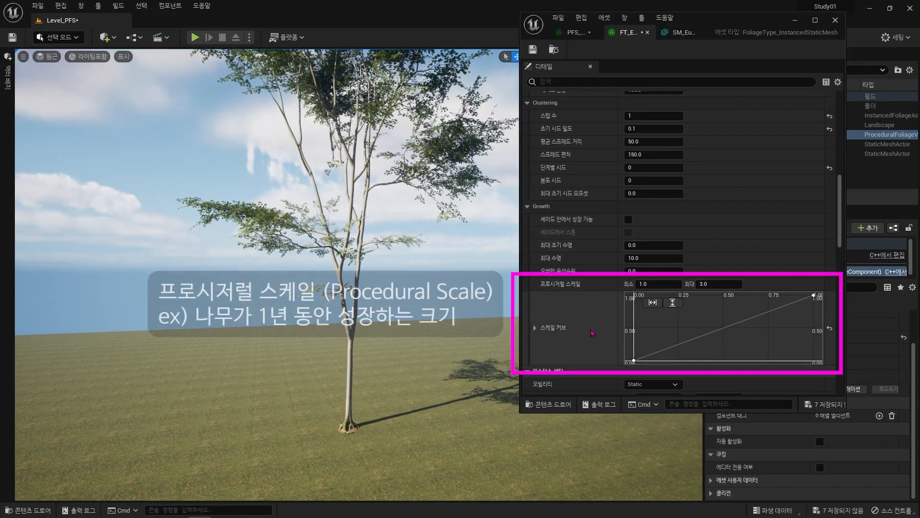
Select the end key of the scale curve, and set the step count to 3 and seeds per step to 5
mouse_move(574, 287)
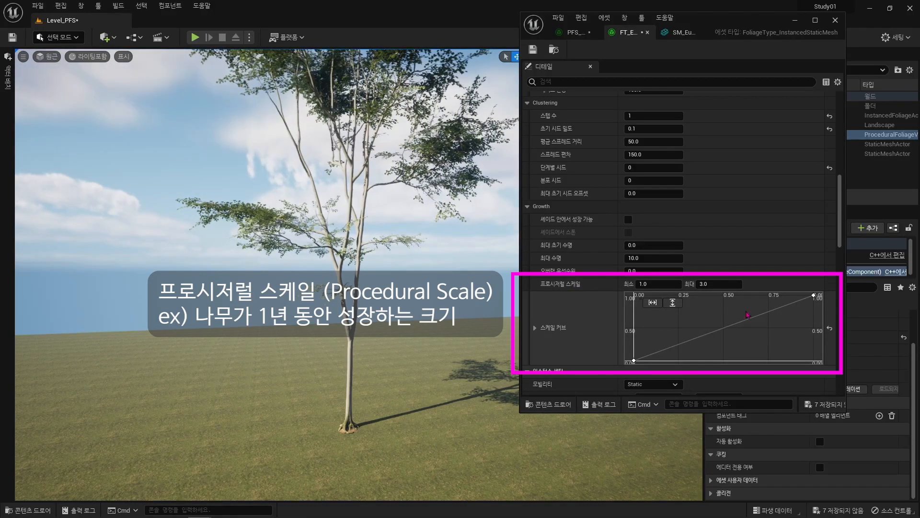
click(814, 296)
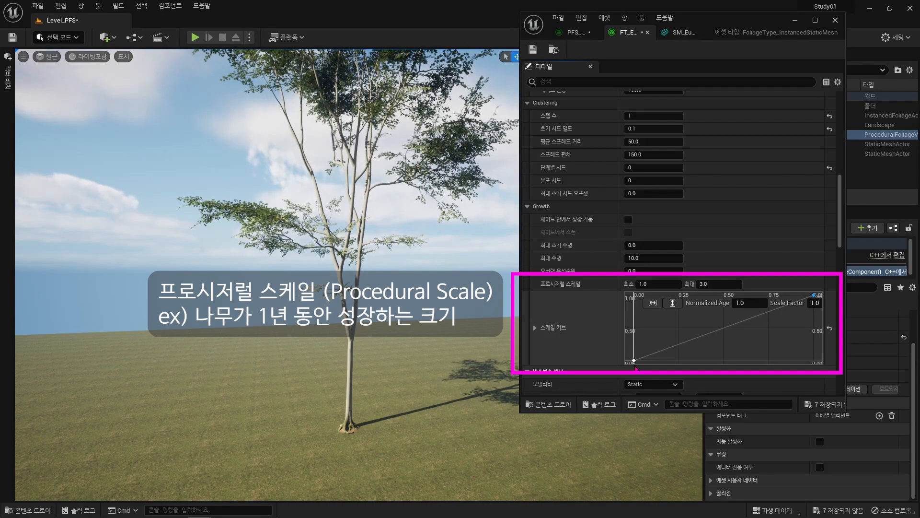
click(666, 117)
text(3)
click(655, 167)
text(5)
key(Return)
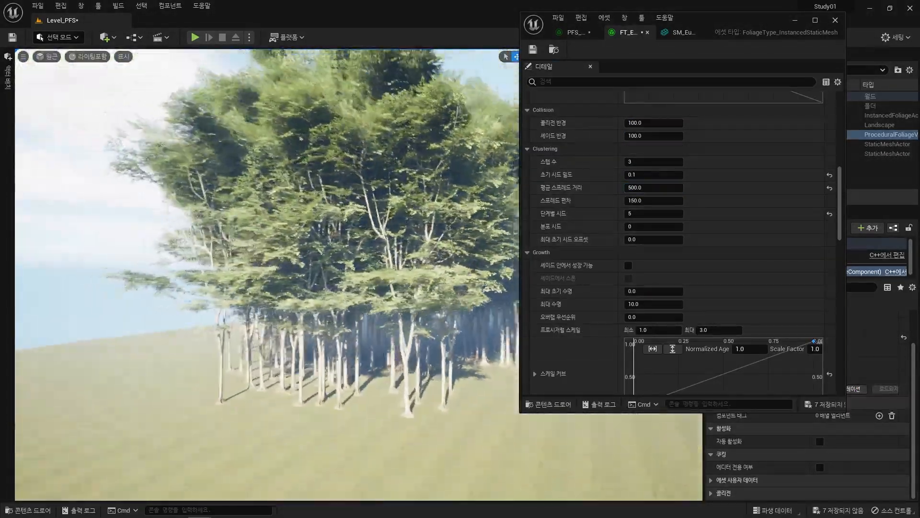
Set the average spread distance to 1000 and resimulate the procedural foliage
click(654, 200)
click(655, 188)
text(1000)
key(Return)
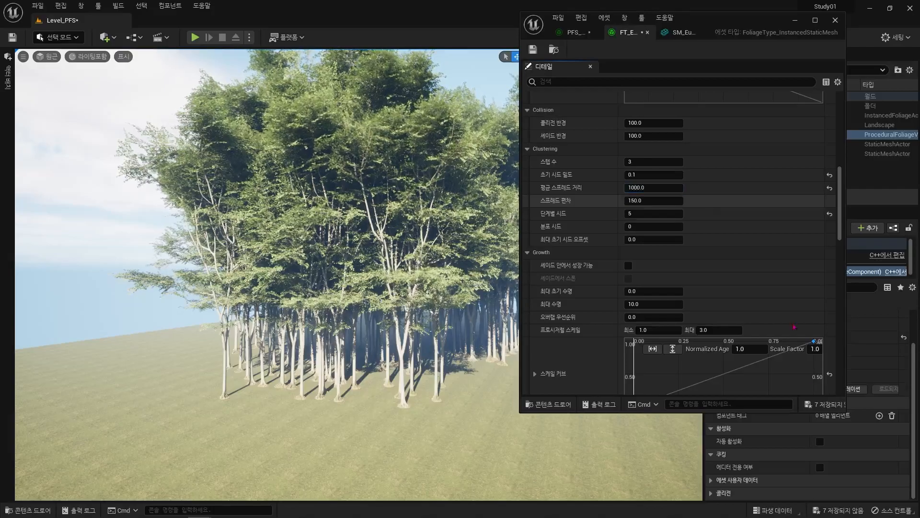
click(856, 389)
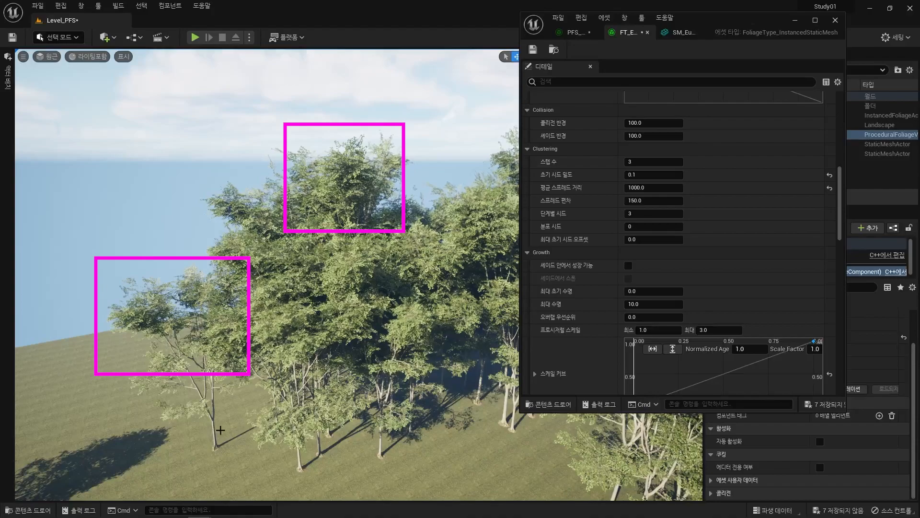
Set the scale factor of the scale curve's end key to 5 and fit the whole curve in its graph
scroll(787, 314, down, 3)
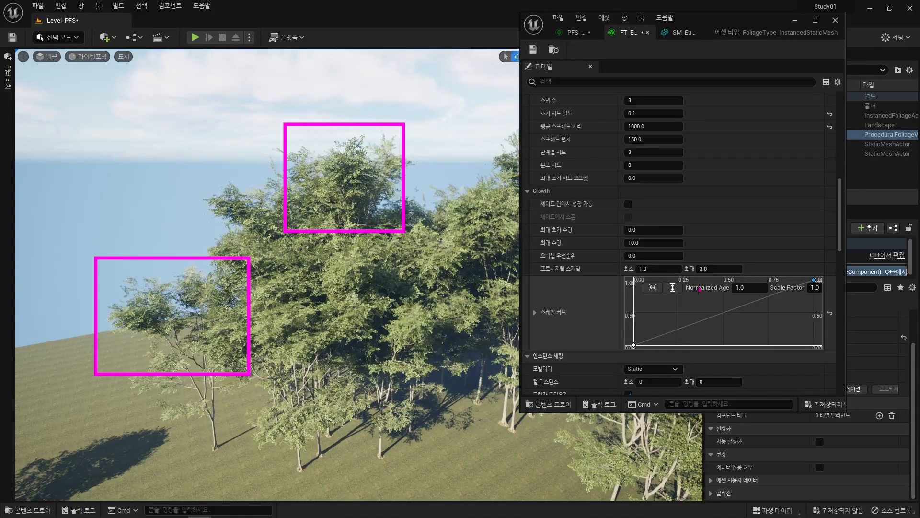
scroll(789, 319, down, 2)
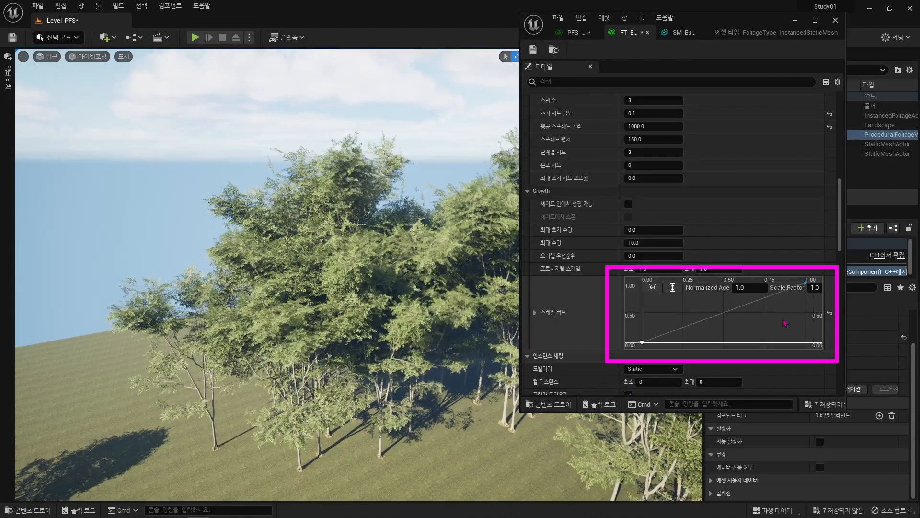
right_drag(792, 304, 769, 309)
click(815, 287)
text(5)
key(Return)
click(746, 319)
click(673, 287)
click(653, 288)
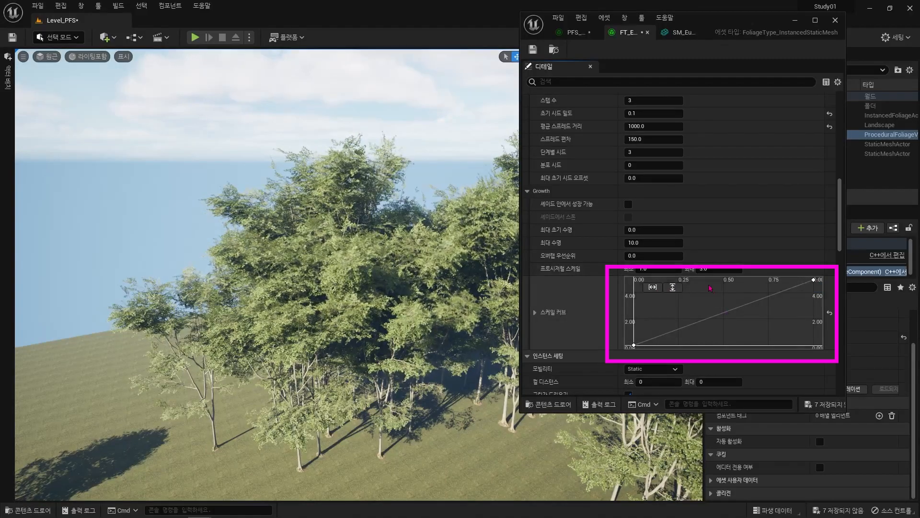
Resimulate the procedural foliage and delete the two separately placed static mesh trees from the level
click(856, 389)
right_drag(355, 274, 330, 258)
key(w)
key(s)
click(267, 421)
key(Delete)
click(283, 429)
click(290, 438)
key(Delete)
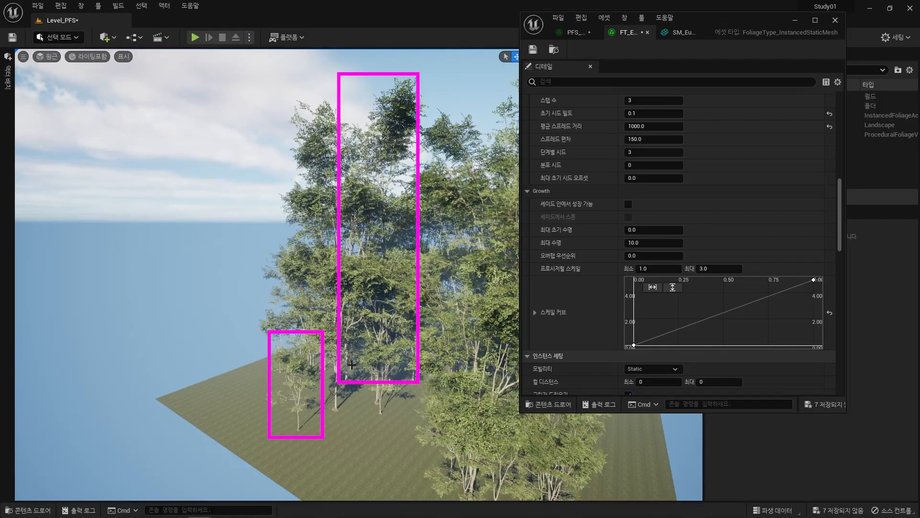
Set the scale factor of the scale curve's end key to 1
click(814, 279)
drag(846, 288, 880, 288)
right_drag(786, 320, 795, 314)
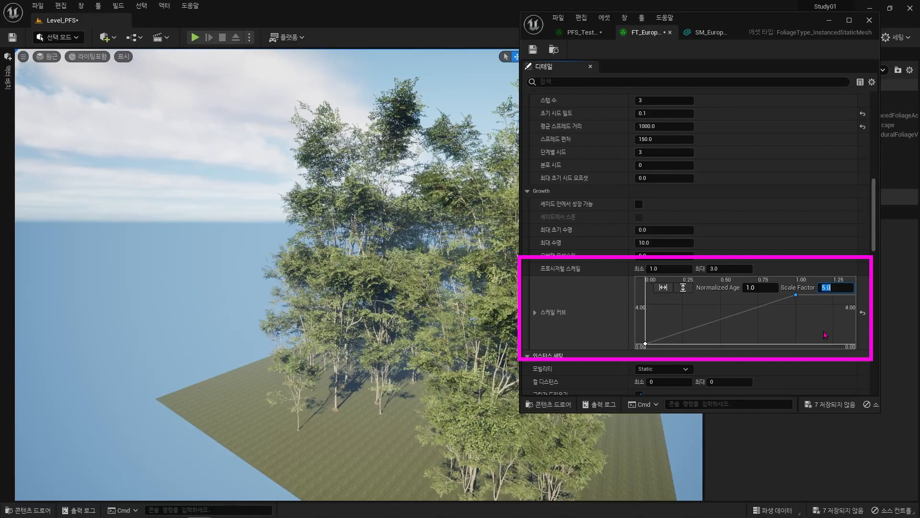
text(1)
key(Return)
Select the procedural foliage volume, resimulate it, and inspect the heights of the trees at the forest's edge
click(896, 134)
click(884, 270)
drag(757, 20, 746, 17)
scroll(882, 406, down, 2)
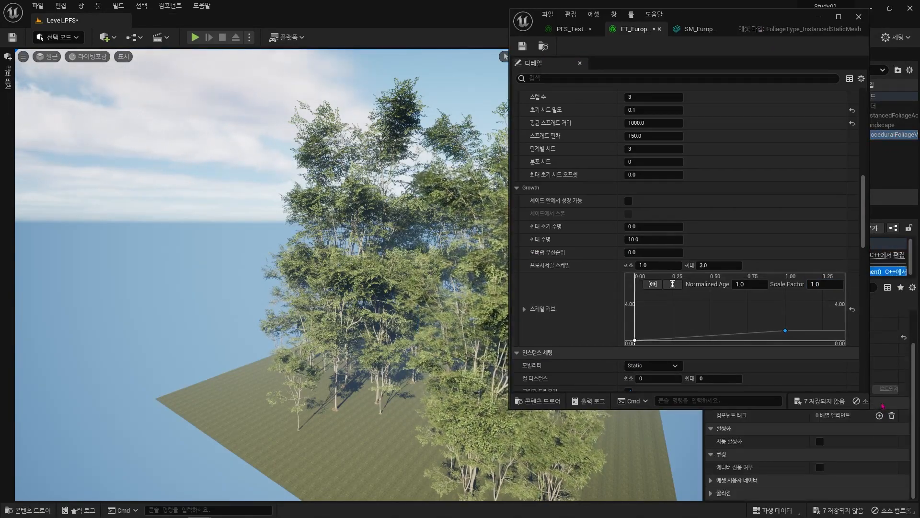
scroll(881, 406, up, 2)
click(843, 447)
key(w)
right_drag(432, 335, 412, 303)
right_drag(287, 410, 266, 416)
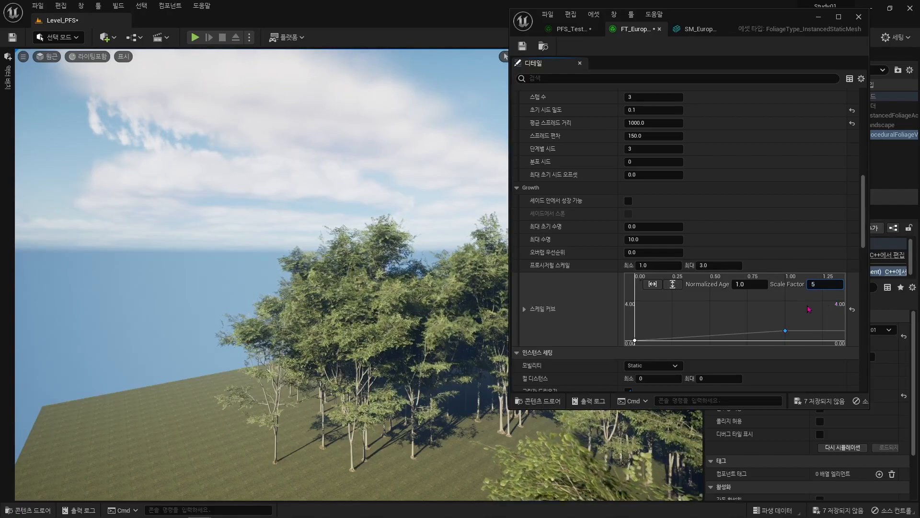
Set the end key's scale factor back to 5 and resimulate the procedural foliage
key(Return)
click(825, 448)
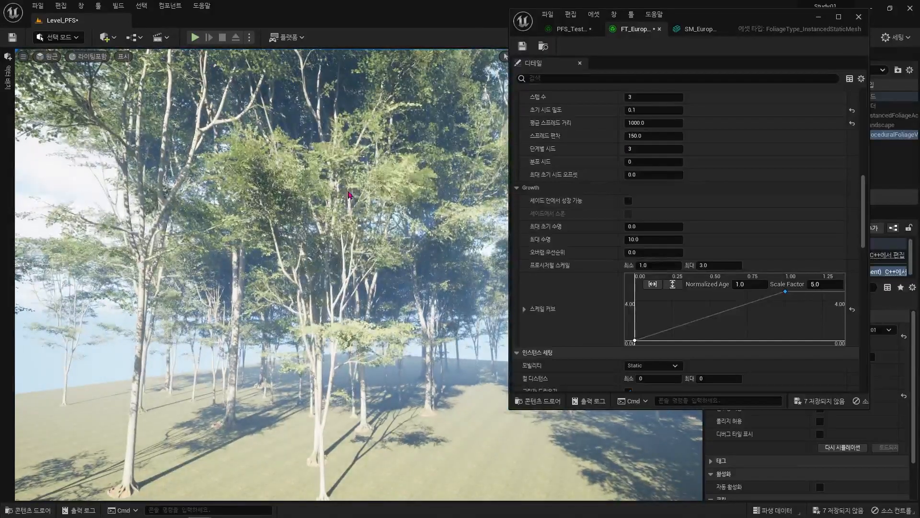
Play-test the level with the third-person character to view the tree sizes, and stop the play session
click(324, 173)
key(w)
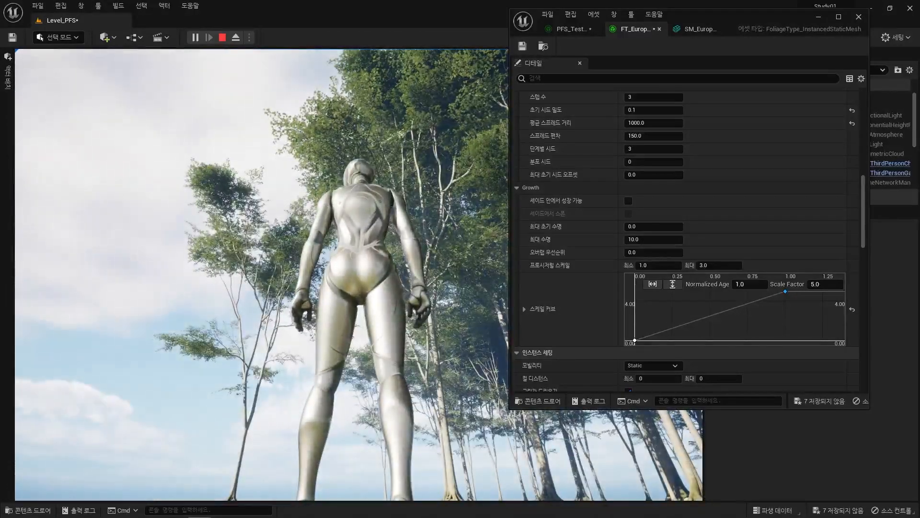
key(Escape)
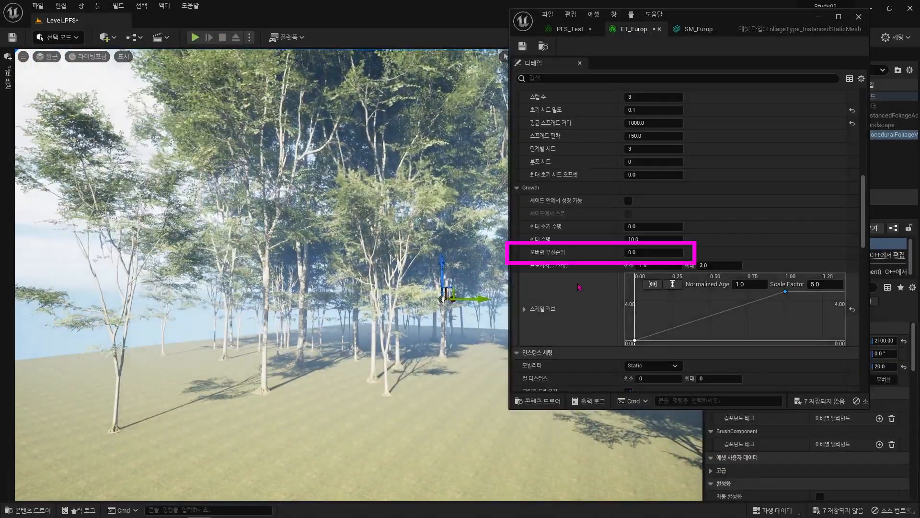
Add a second foliage type entry to the PFS_Test01 spawner and assign the European beech sapling foliage type to it
mouse_move(549, 260)
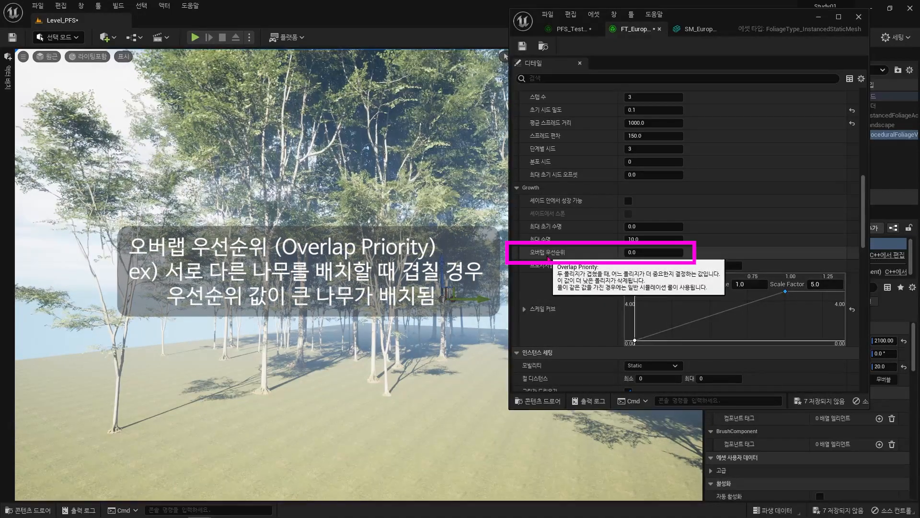
right_drag(431, 287, 484, 297)
click(573, 28)
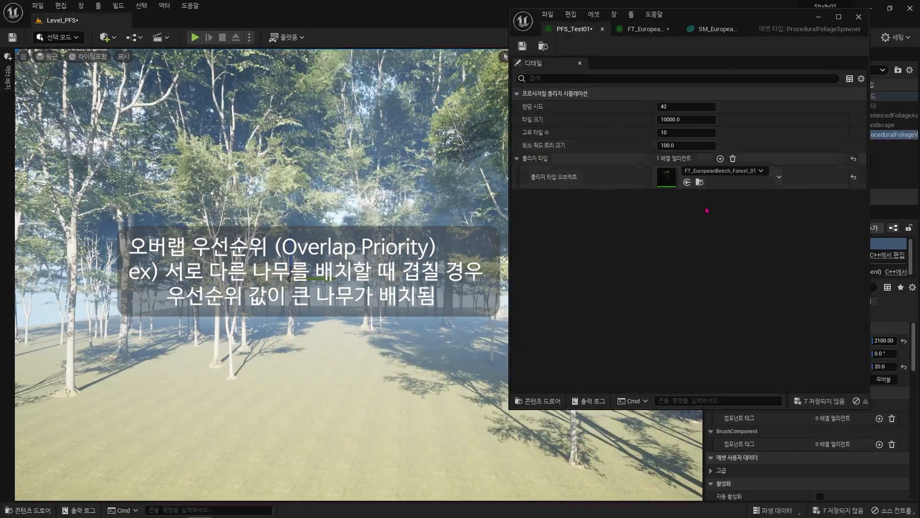
click(720, 159)
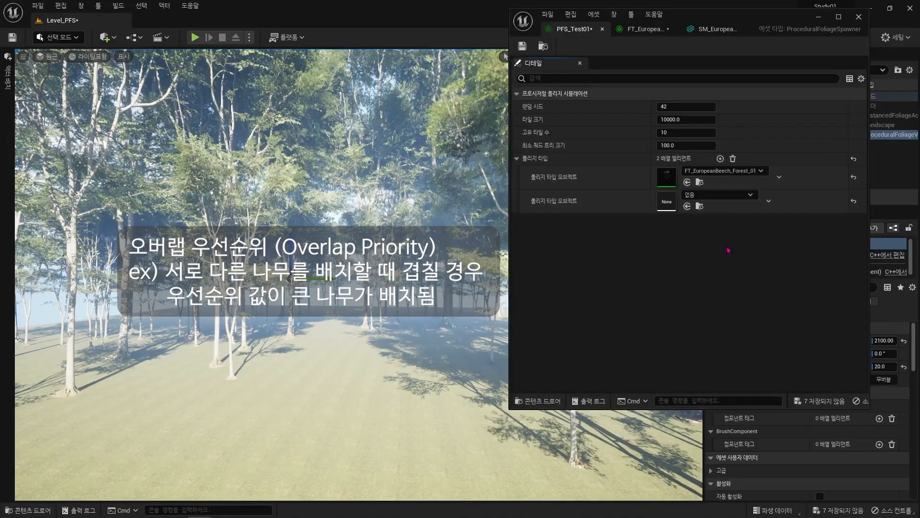
key(ctrl+space)
click(58, 408)
click(194, 464)
drag(506, 455, 667, 201)
key(ctrl+space)
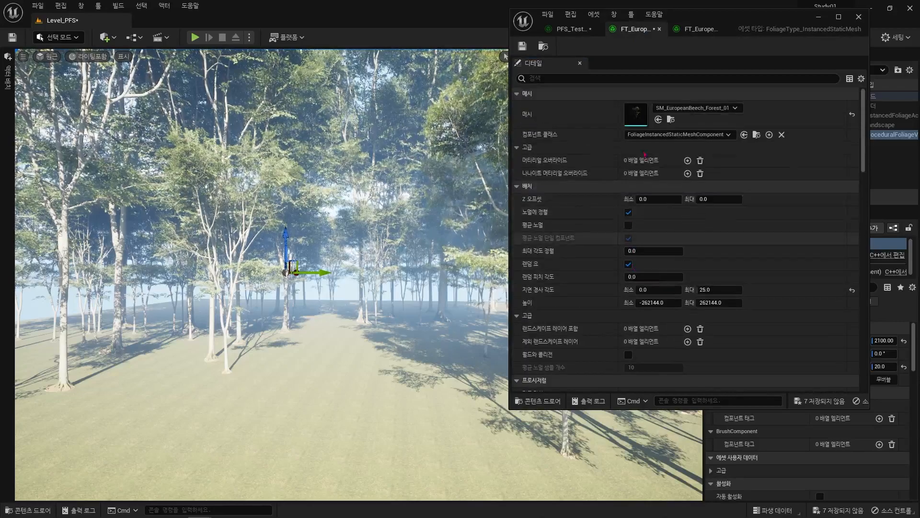
Resimulate the procedural foliage volume and inspect how the saplings are distributed among the beech trees
scroll(388, 355, down, 2)
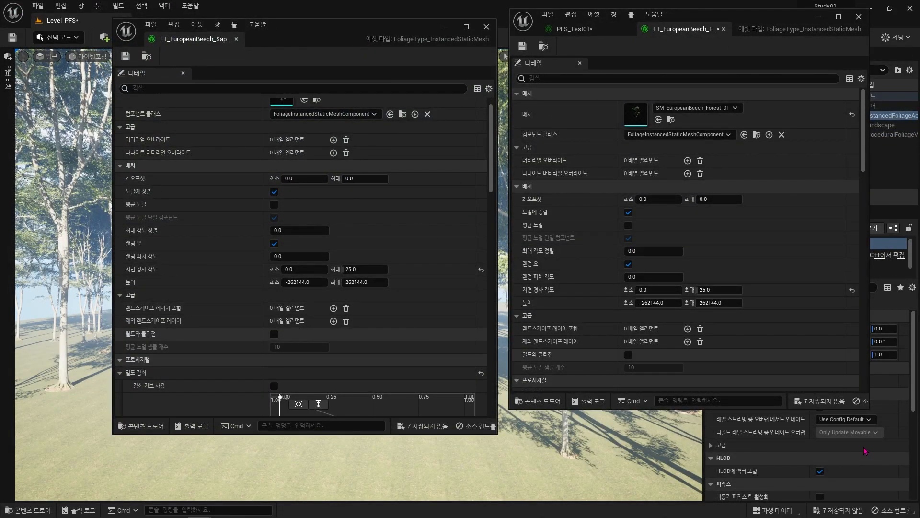
click(894, 135)
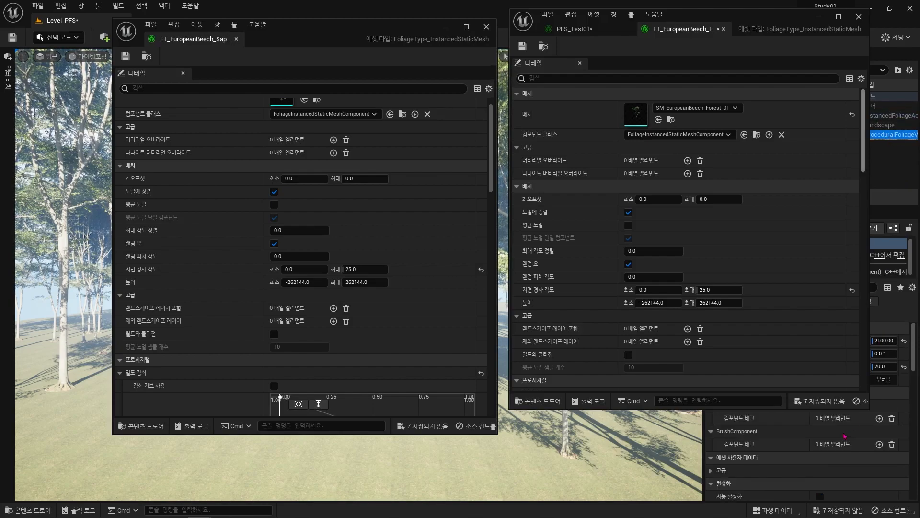
drag(387, 39, 804, 88)
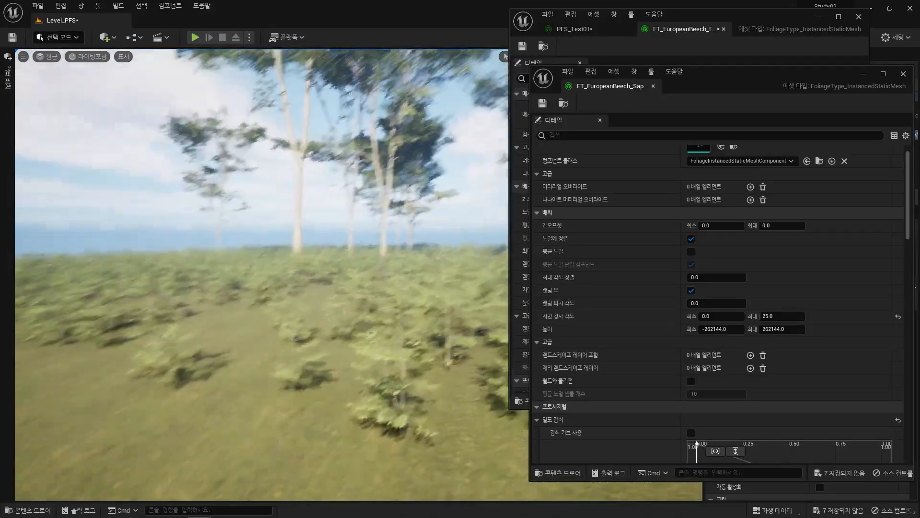
mouse_move(269, 274)
right_down()
mouse_move(326, 276)
mouse_move(268, 274)
right_up()
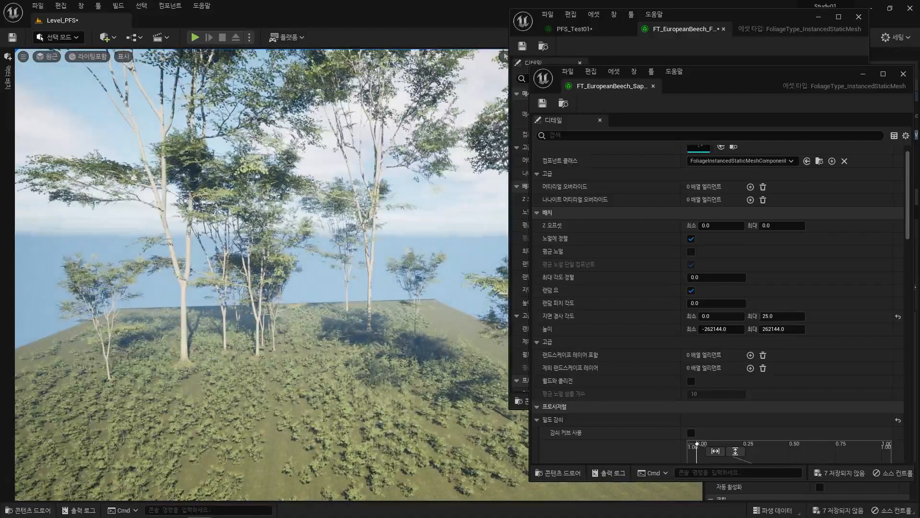
right_drag(269, 275, 250, 274)
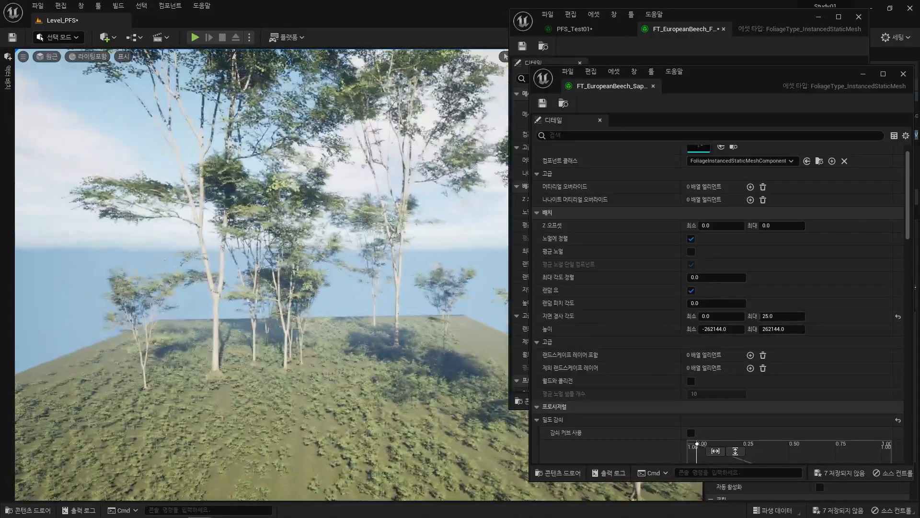
Reset the forest beech foliage type's initial seed density, average spread distance and scale curve to their defaults, and resimulate the foliage
drag(721, 84, 328, 33)
click(756, 209)
scroll(815, 264, down, 5)
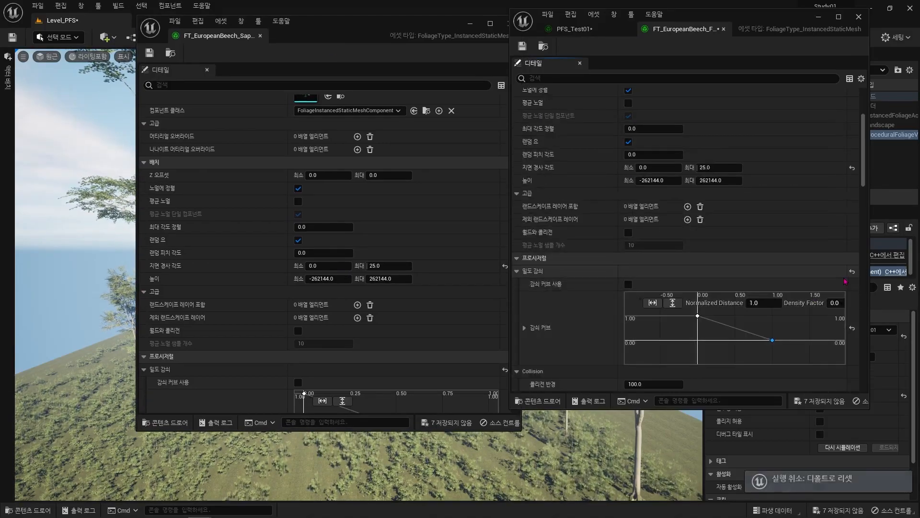
click(853, 344)
click(853, 357)
scroll(853, 357, down, 5)
click(852, 298)
click(842, 447)
Set the initial seed density of both the sapling and the forest beech foliage types to 0.3 and resimulate the foliage
click(399, 27)
drag(543, 10, 692, 13)
mouse_move(256, 366)
right_down()
mouse_move(271, 377)
mouse_move(257, 366)
right_up()
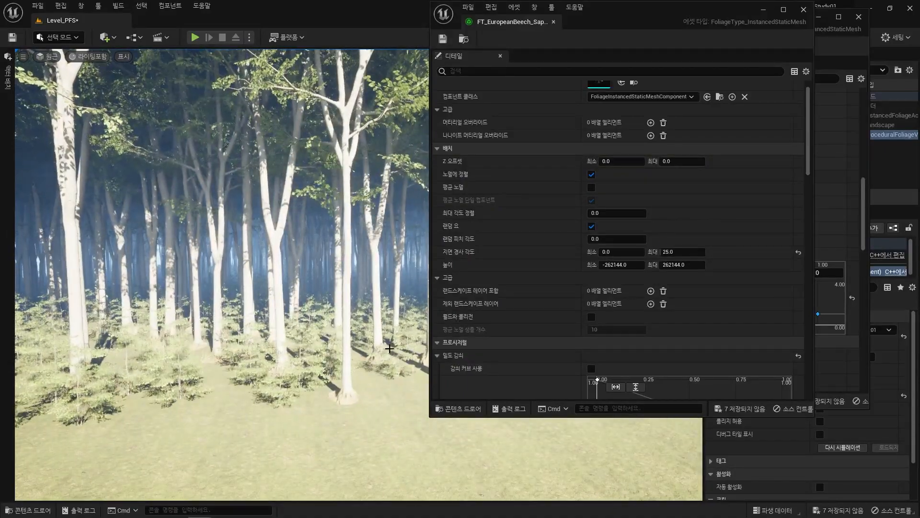
scroll(536, 308, down, 5)
scroll(536, 307, down, 4)
click(620, 257)
text(1.5)
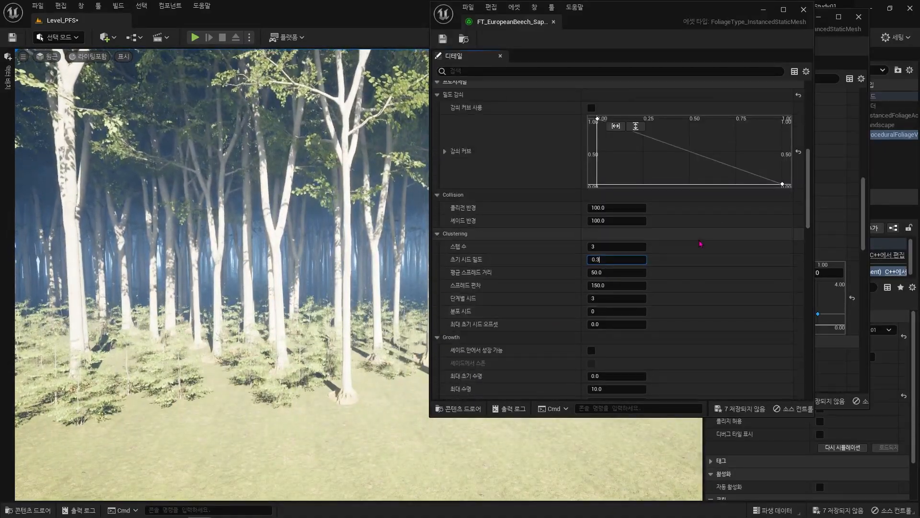
click(835, 226)
click(654, 98)
text(0.3)
click(826, 449)
right_drag(566, 453, 541, 449)
Place the sapling and forest beech foliage type editors side by side and compare their overlap priority settings under Growth
drag(702, 20, 747, 24)
drag(672, 10, 529, 20)
drag(671, 192, 698, 191)
drag(458, 14, 603, 10)
scroll(770, 277, up, 4)
drag(763, 278, 771, 277)
scroll(619, 289, down, 8)
mouse_move(598, 13)
mouse_down()
mouse_move(605, 29)
mouse_move(605, 20)
mouse_up()
scroll(717, 325, down, 2)
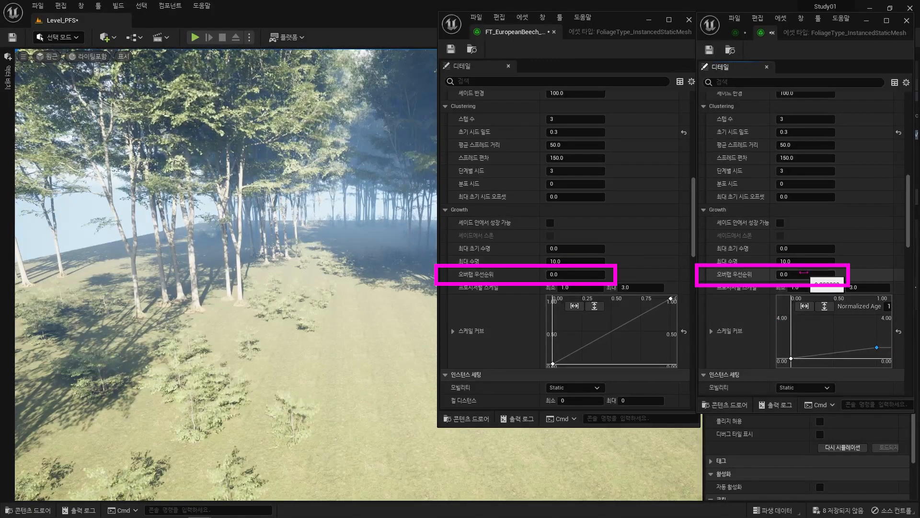
right_drag(345, 289, 305, 292)
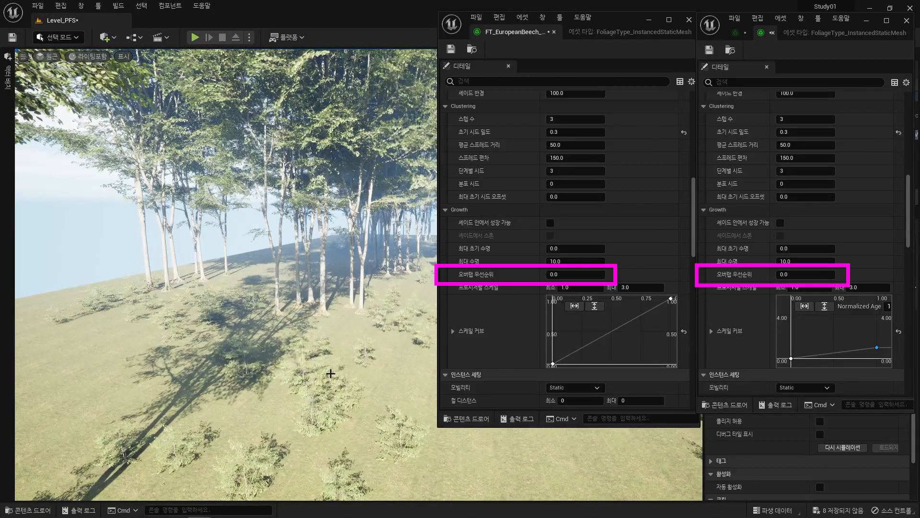
mouse_move(489, 277)
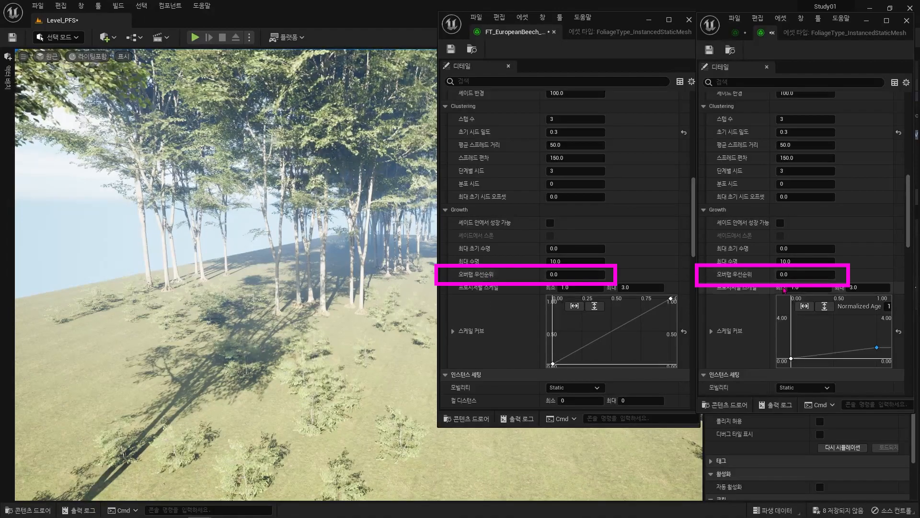
Set the forest beech foliage type's overlap priority to 1, resimulate the foliage, and inspect the mix of trees and saplings
click(810, 274)
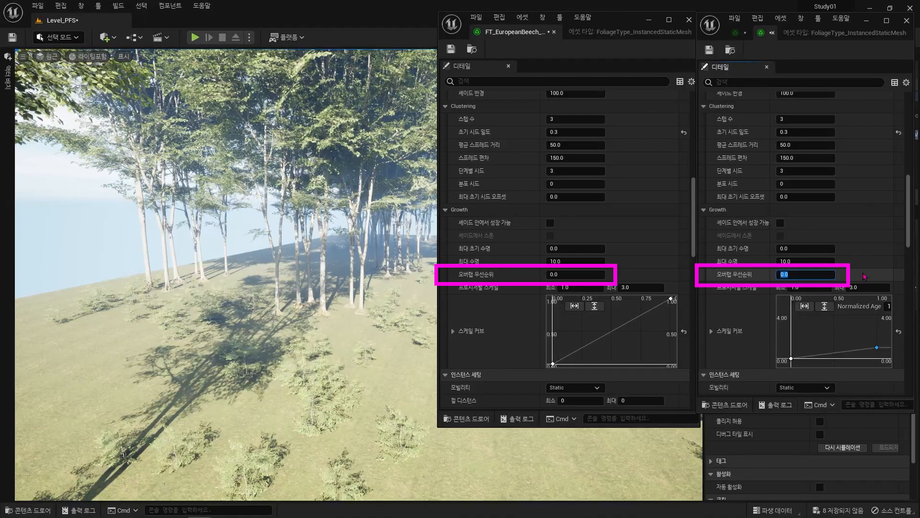
text(1)
key(Return)
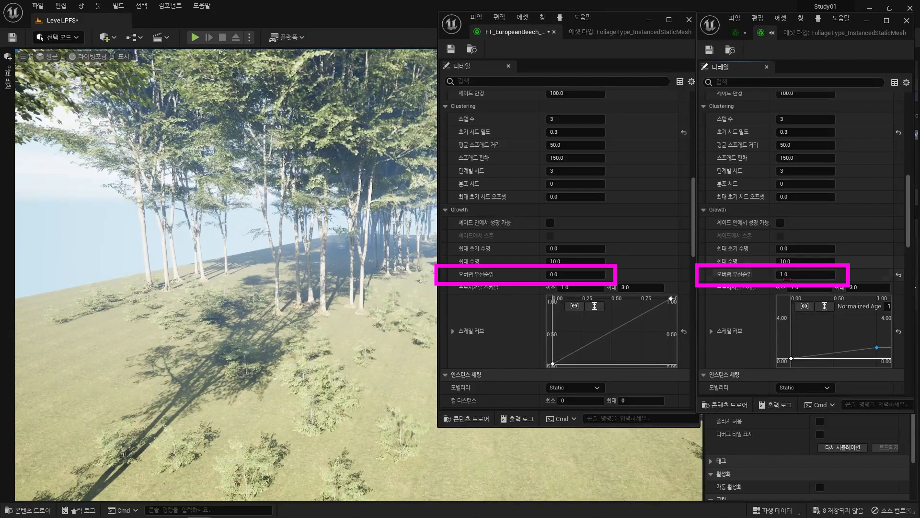
click(847, 452)
right_drag(329, 390, 312, 390)
key(s)
right_drag(314, 257, 320, 257)
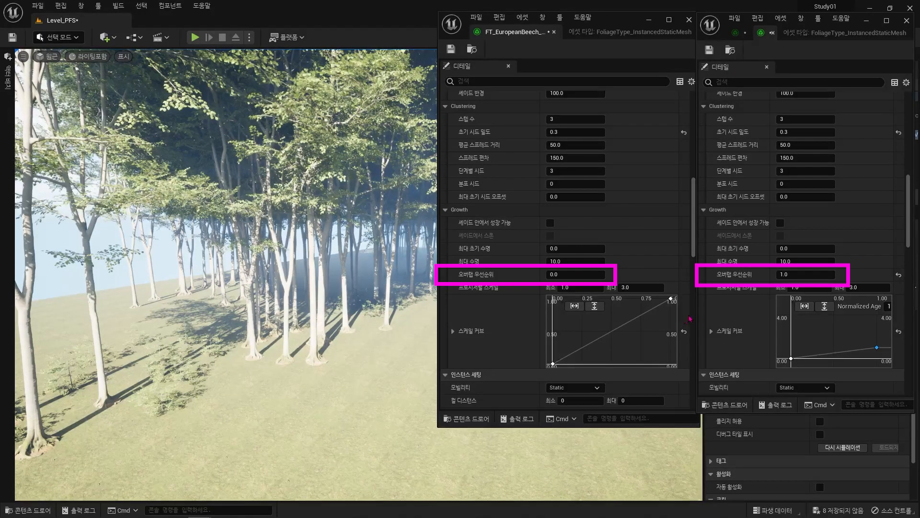
Set the sapling foliage type's overlap priority to 2 and resimulate the foliage
click(575, 274)
text(2)
key(Return)
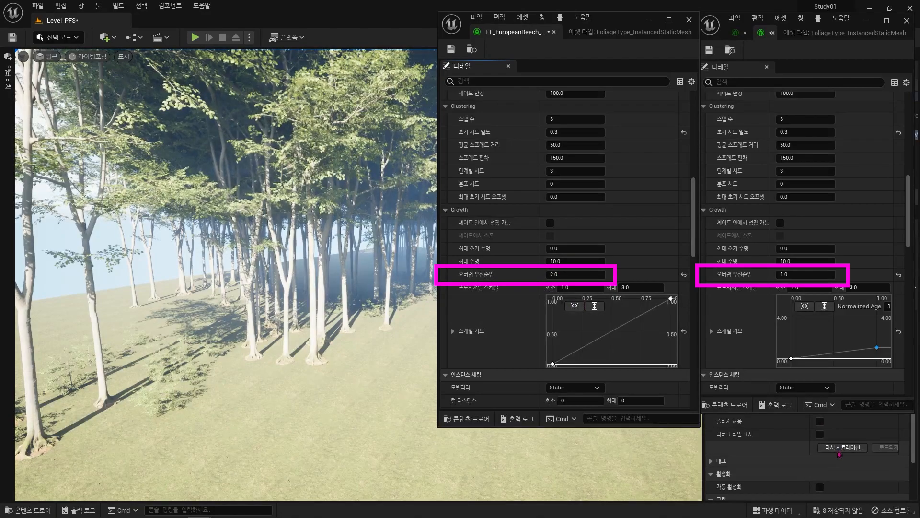
click(840, 447)
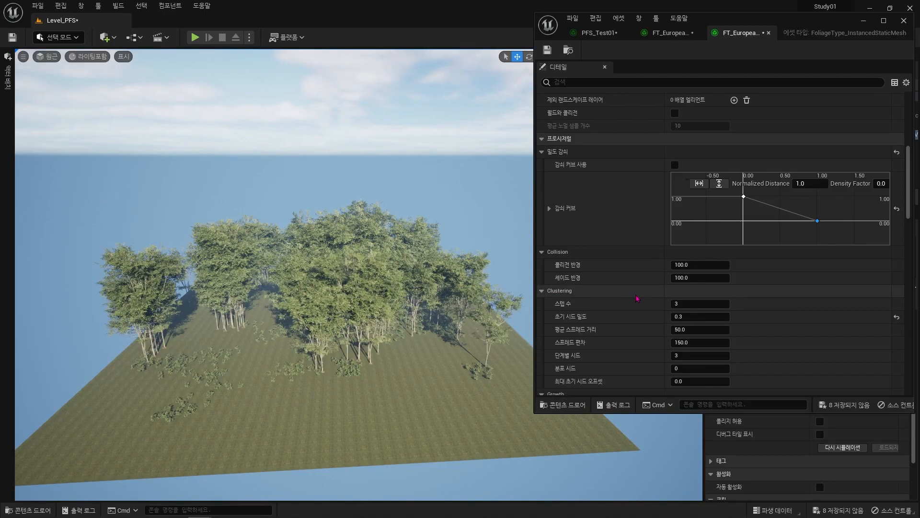
Review the sapling foliage type's placement settings, including the advanced landscape layer options
scroll(637, 297, down, 5)
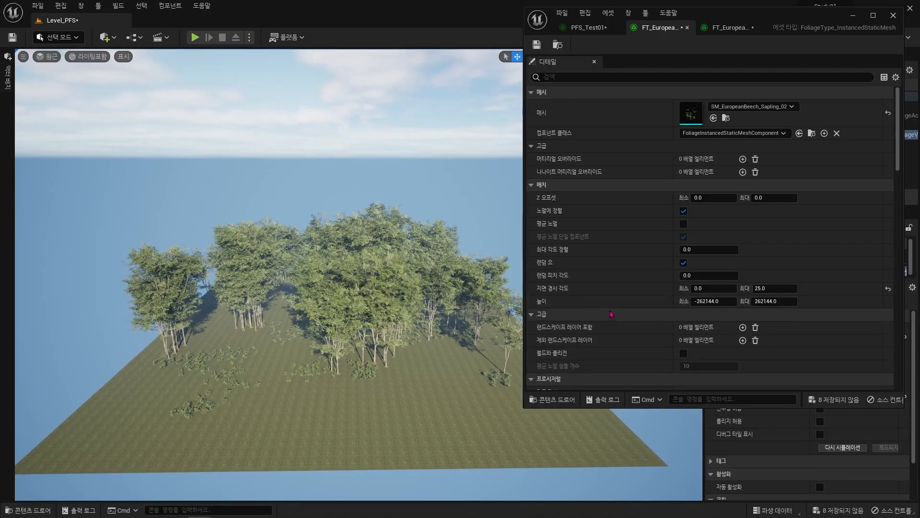
scroll(611, 318, down, 2)
scroll(623, 350, up, 2)
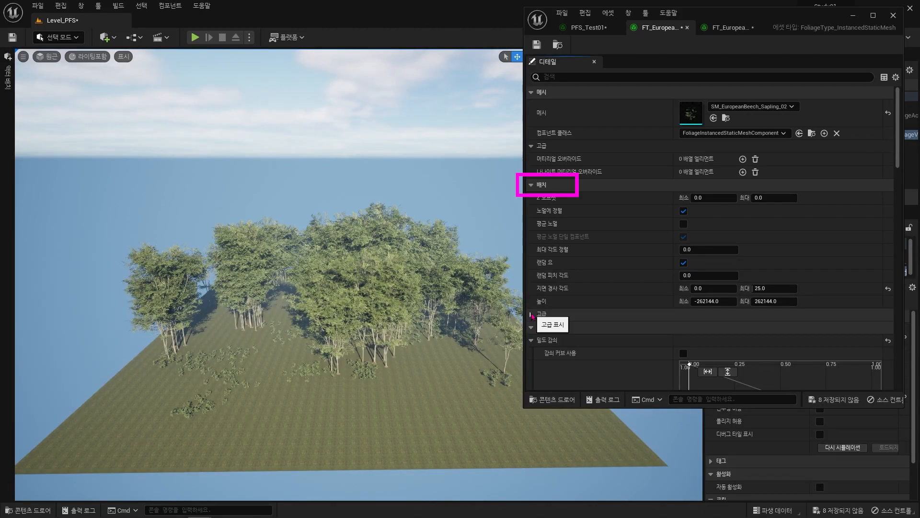
click(531, 315)
click(531, 314)
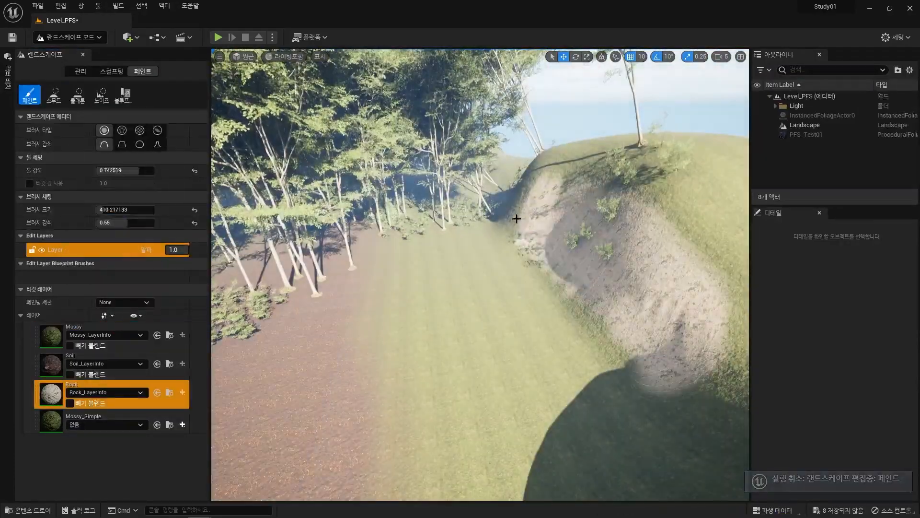
Turn off alignment to the surface normal for the forest beech foliage type and resimulate the foliage volume
right_drag(516, 218, 516, 218)
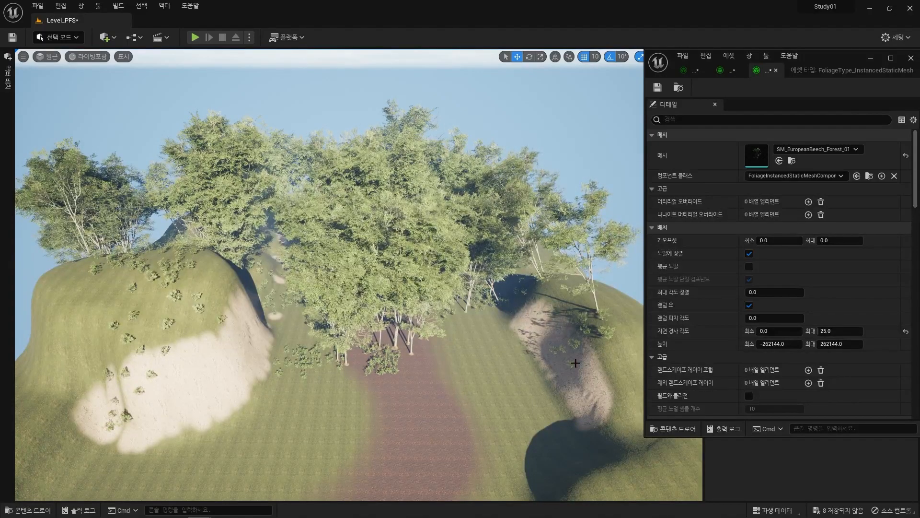
key(w)
right_drag(413, 292, 517, 408)
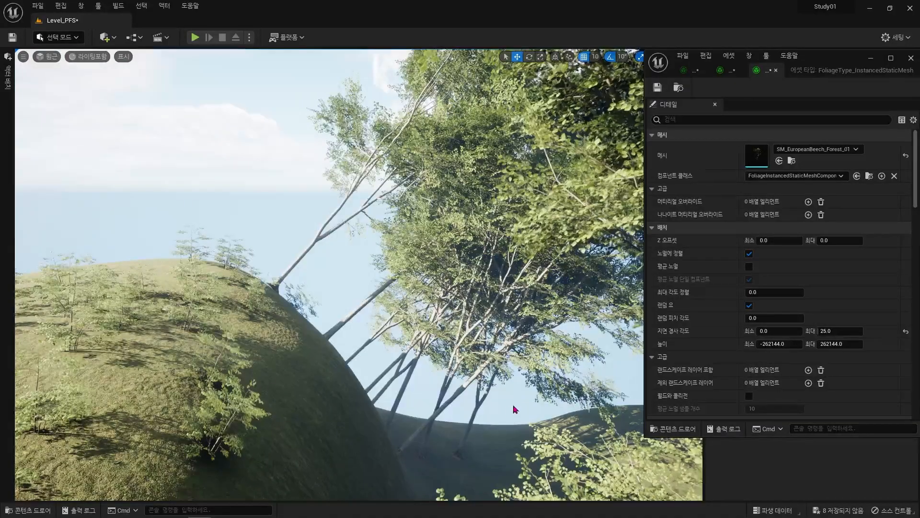
click(750, 254)
drag(827, 57, 676, 36)
click(794, 135)
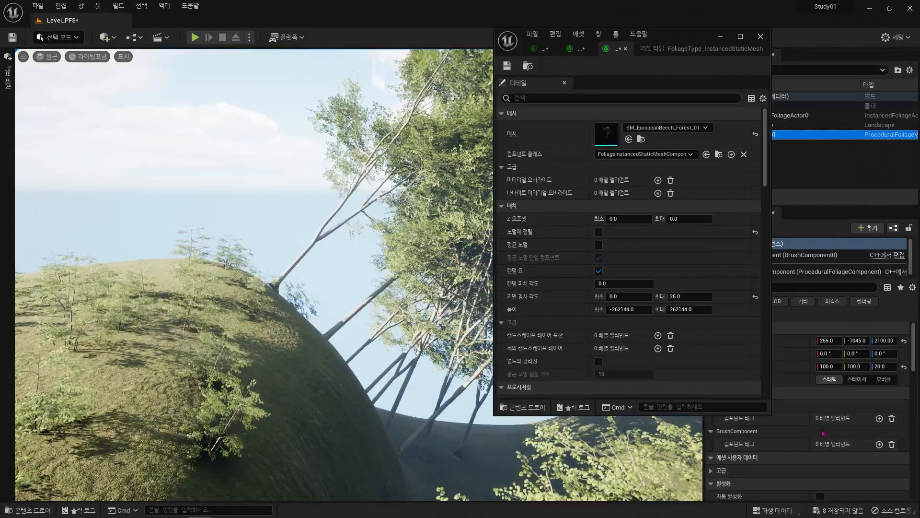
click(827, 271)
click(853, 448)
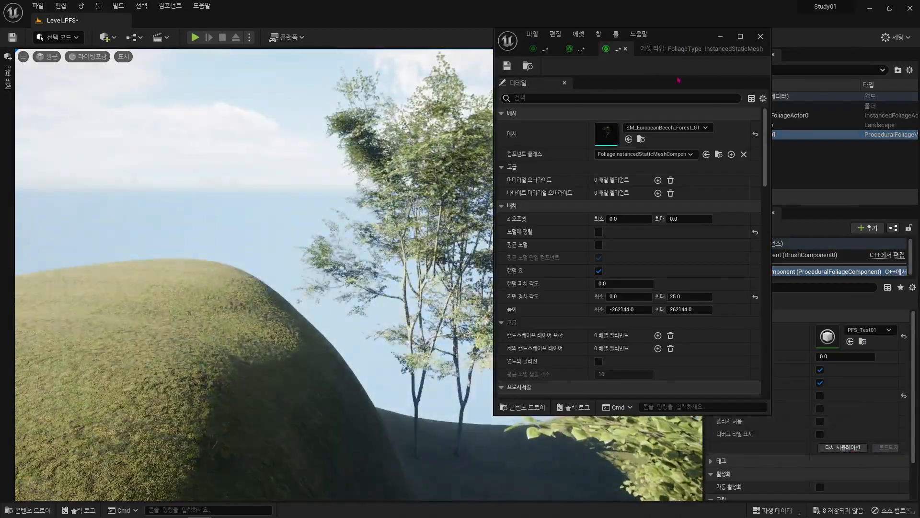
Inspect how the beech trees stand on the slopes and along the valley
drag(673, 36, 822, 33)
key(w)
right_drag(330, 273, 633, 292)
key(w)
right_drag(561, 288, 589, 282)
key(s)
right_drag(530, 302, 530, 302)
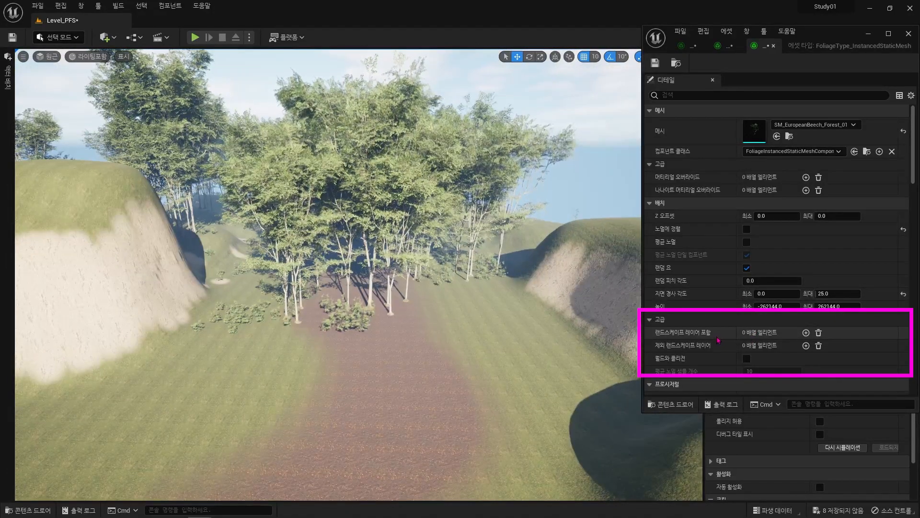
Add Mossy as an included landscape layer for the forest beech foliage type, resimulate, and inspect the trees along the soil path
mouse_move(676, 350)
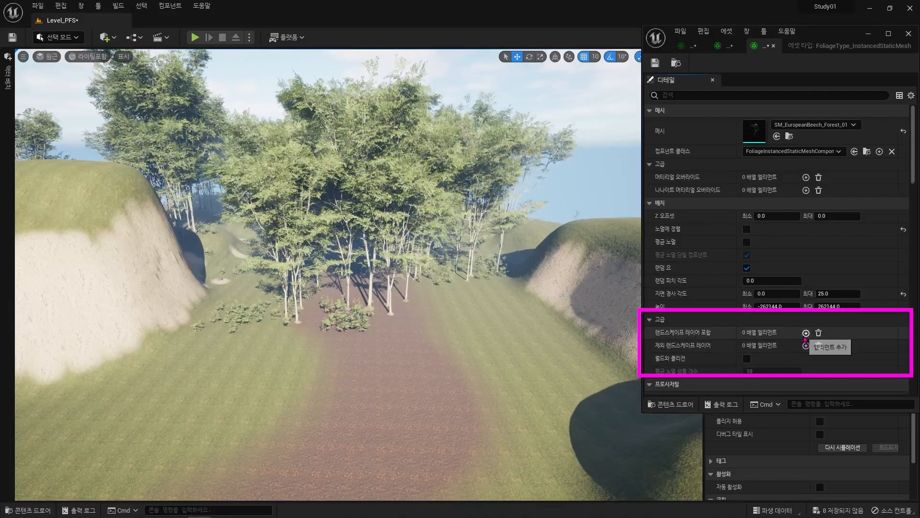
click(806, 332)
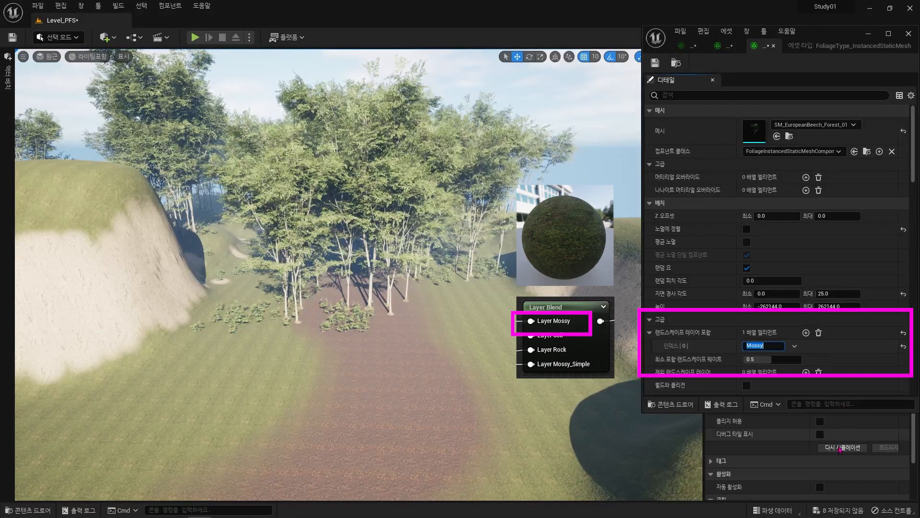
click(842, 446)
key(w)
right_drag(552, 345, 560, 325)
key(s)
right_drag(293, 354, 284, 392)
Add Soil as an excluded landscape layer for the sapling foliage type, resimulate, and inspect the soil path
click(727, 45)
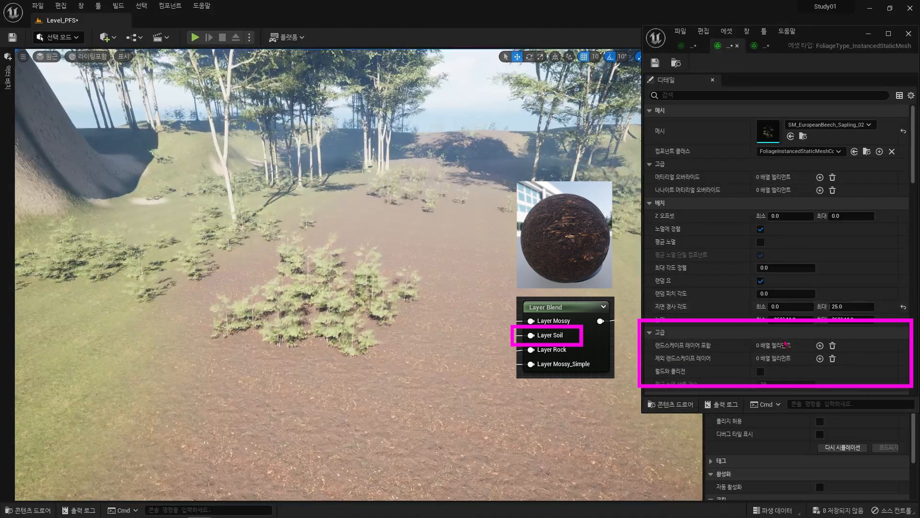
click(820, 359)
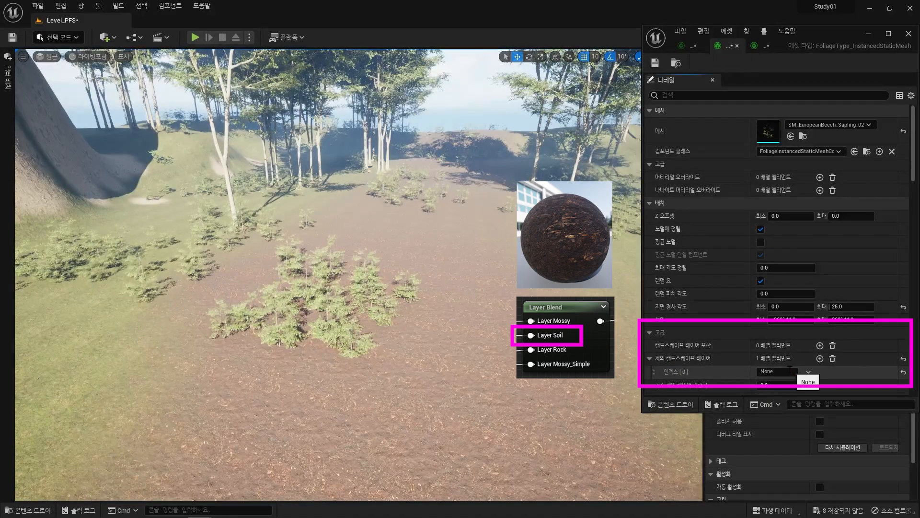
text(Soil)
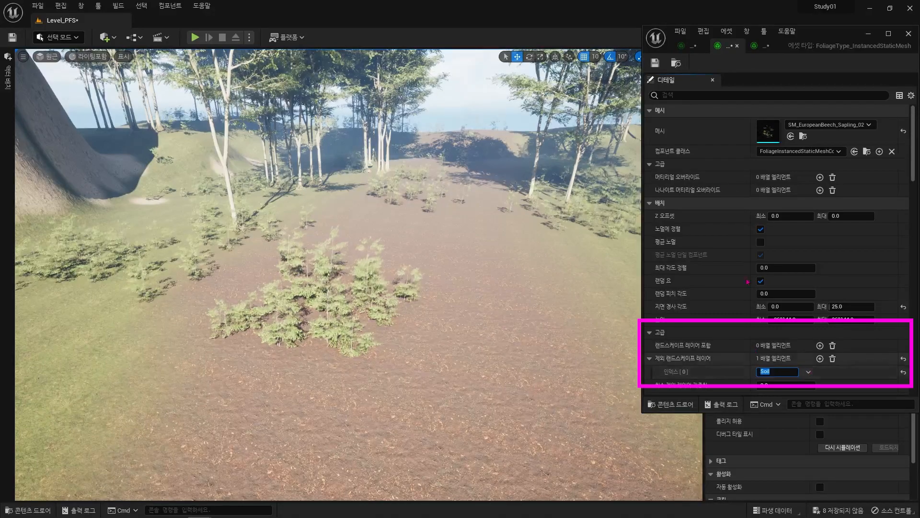
click(843, 449)
mouse_move(447, 345)
right_down()
mouse_move(412, 352)
mouse_move(446, 344)
right_up()
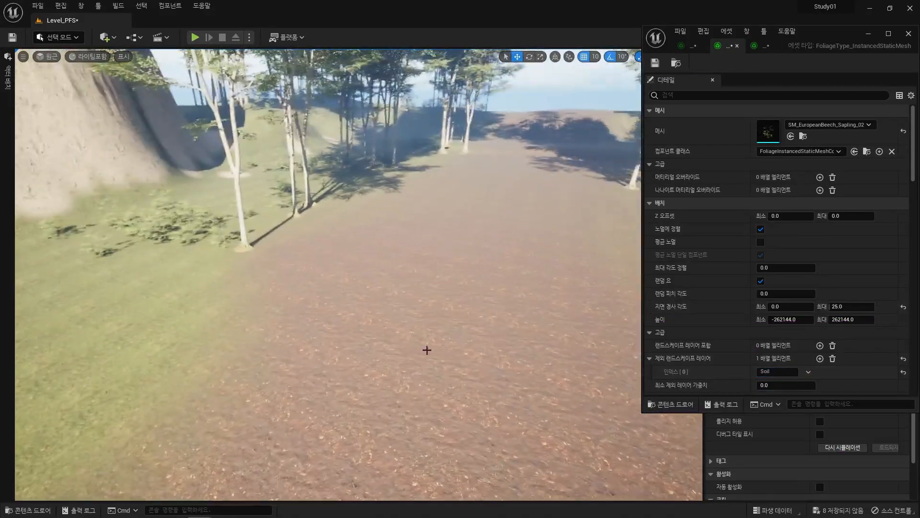
right_drag(491, 278, 365, 284)
right_drag(454, 316, 288, 301)
mouse_move(440, 316)
right_down()
mouse_move(294, 366)
mouse_move(331, 312)
mouse_move(429, 273)
mouse_move(413, 336)
mouse_move(419, 319)
mouse_move(474, 312)
mouse_move(423, 341)
right_up()
Paint patches of the Rock landscape layer on the ground beneath the beech trees and inspect the saplings there
key(shift+2)
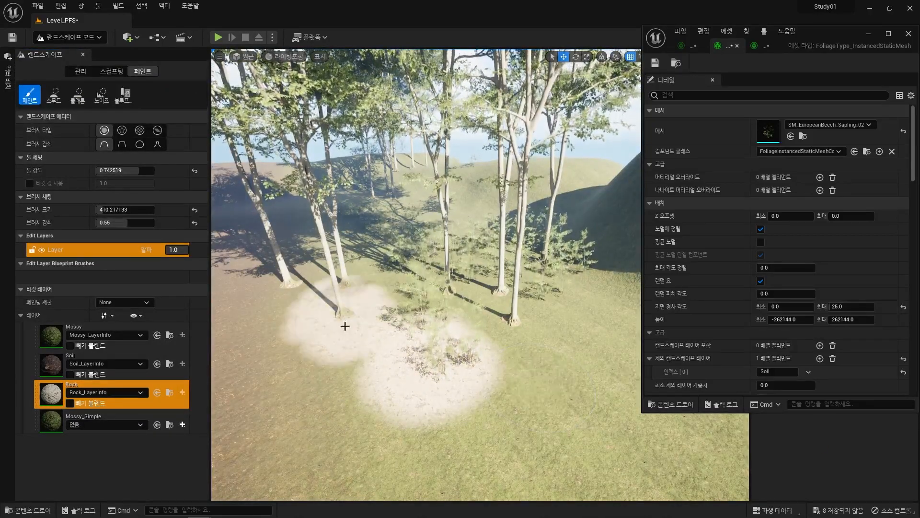
key(shift+1)
drag(830, 32, 787, 28)
click(826, 272)
right_drag(266, 331, 278, 390)
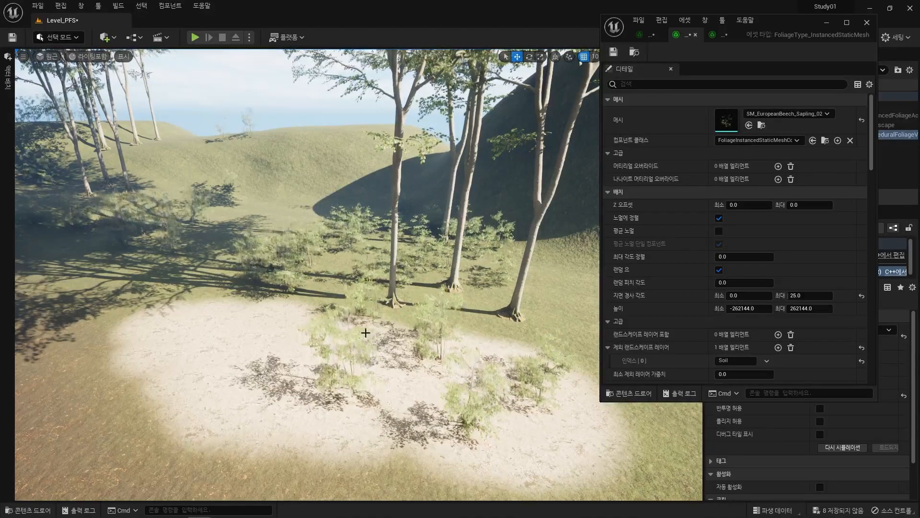
mouse_move(389, 335)
right_down()
mouse_move(215, 341)
mouse_move(330, 336)
mouse_move(322, 336)
mouse_move(341, 347)
mouse_move(392, 338)
right_up()
Move the PFS_Test01 foliage volume to about X 255, Y -8095, Z 3540 and resimulate its procedural component
click(762, 134)
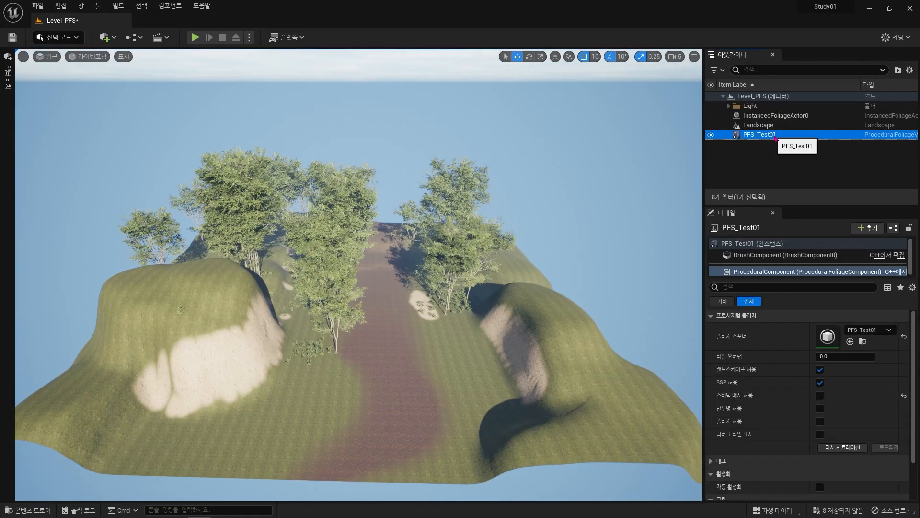
double_click(762, 134)
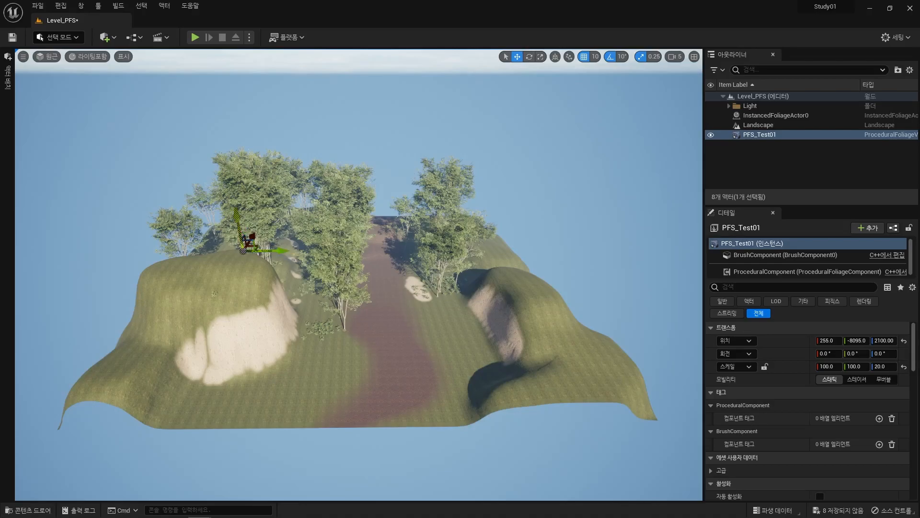
right_drag(367, 209, 365, 209)
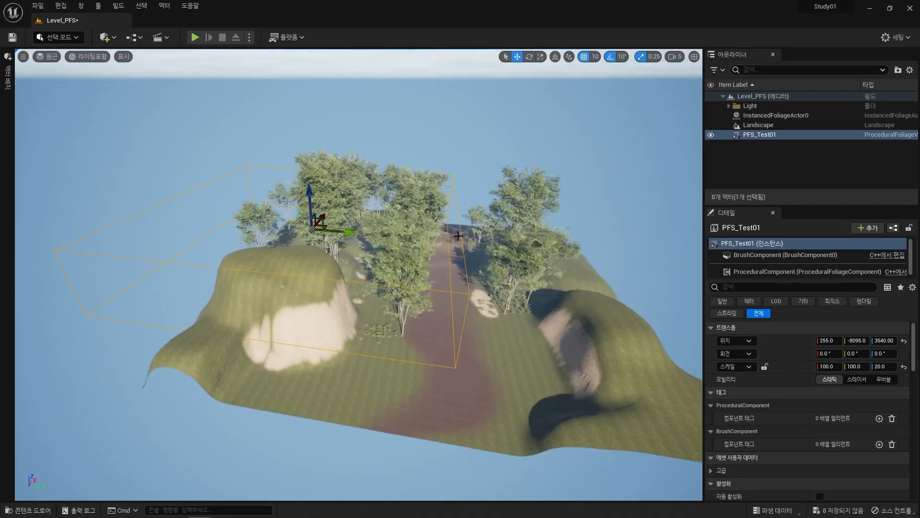
click(796, 272)
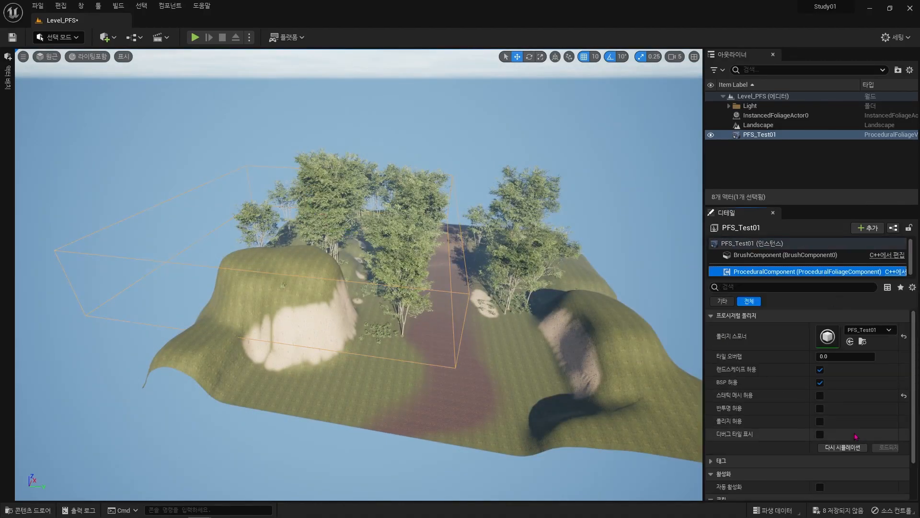
click(847, 448)
right_drag(410, 314, 485, 339)
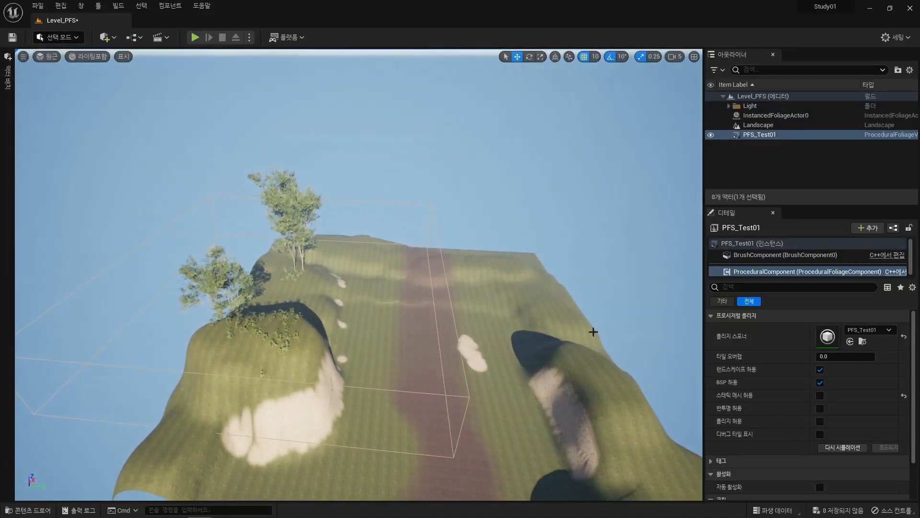
right_drag(429, 296, 430, 295)
Move the PFS_Test01 volume across to the opposite hill at about X -5955, Y 8935, resimulate, and inspect the trees
click(770, 135)
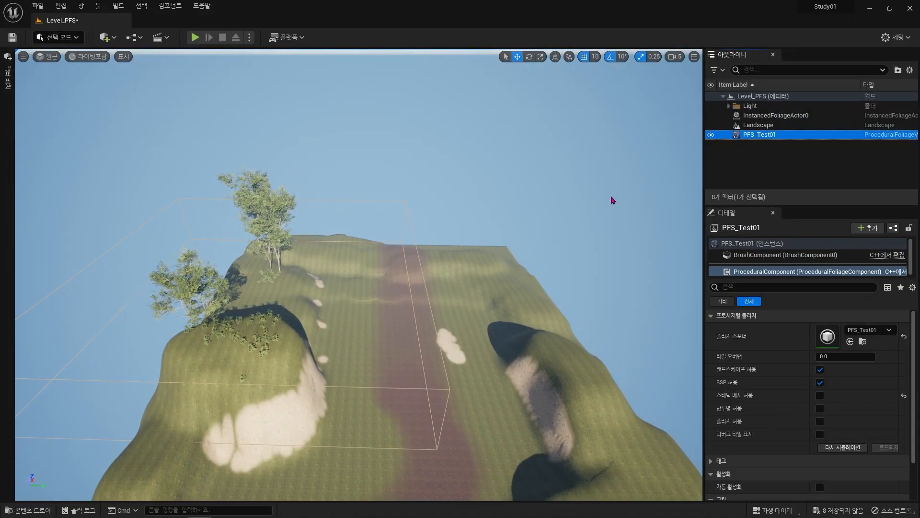
click(428, 296)
drag(288, 282, 548, 311)
key(f)
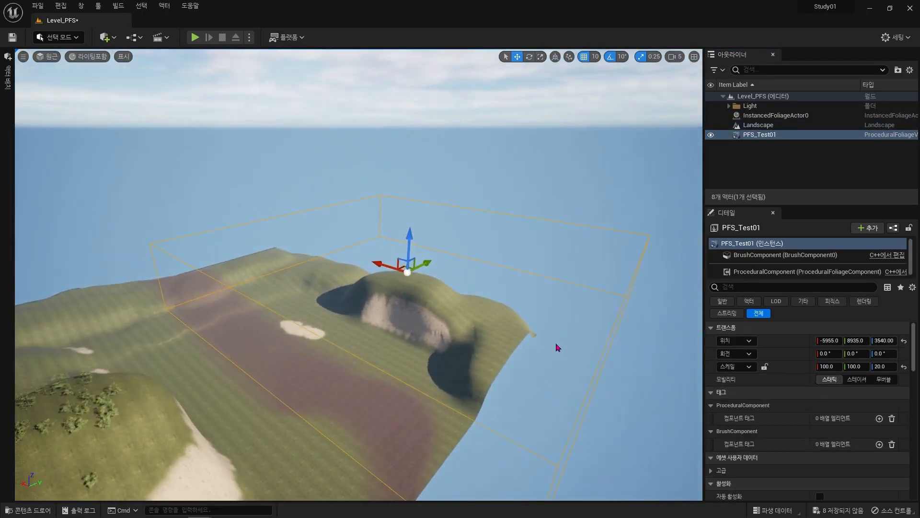
click(806, 270)
click(843, 447)
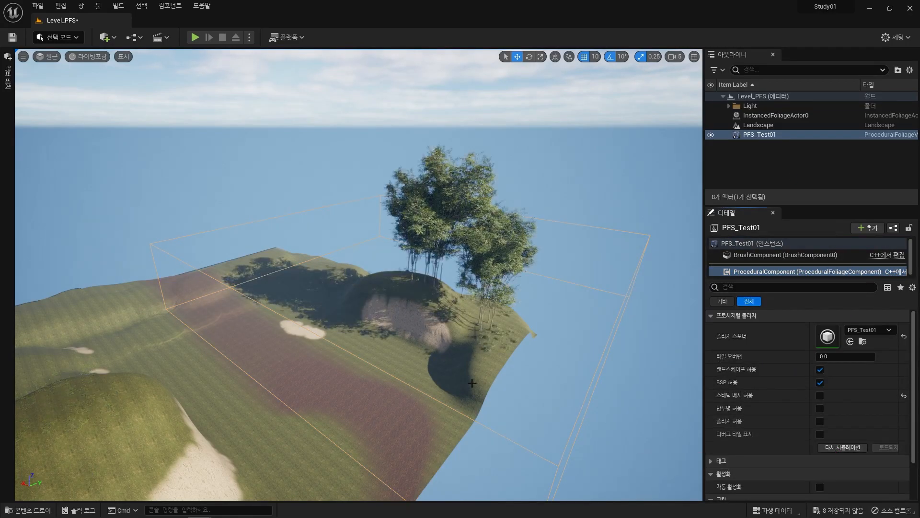
mouse_move(296, 310)
right_down()
mouse_move(274, 336)
mouse_move(264, 311)
mouse_move(296, 310)
right_up()
key(w)
right_drag(466, 376, 436, 408)
key(s)
Move the PFS_Test01 volume back over the valley and lower it to about X -1305, Y 125, Z 2000, resimulating the foliage
click(314, 347)
drag(481, 284, 337, 261)
click(807, 271)
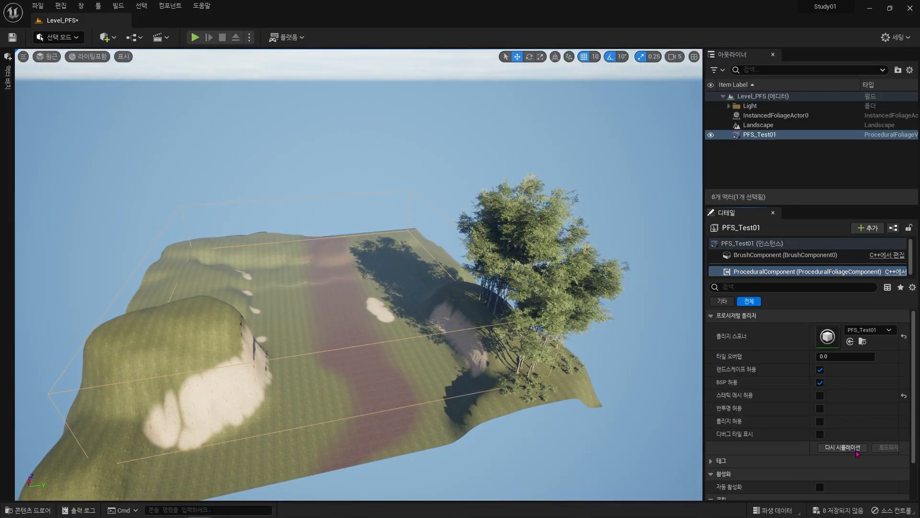
click(857, 447)
right_drag(431, 326, 446, 312)
click(363, 422)
drag(345, 258, 345, 279)
click(807, 271)
click(848, 448)
Compare the included and excluded landscape layer settings of the forest beech and sapling foliage types
right_drag(431, 311, 408, 317)
key(w)
drag(919, 232, 751, 90)
right_drag(422, 297, 446, 271)
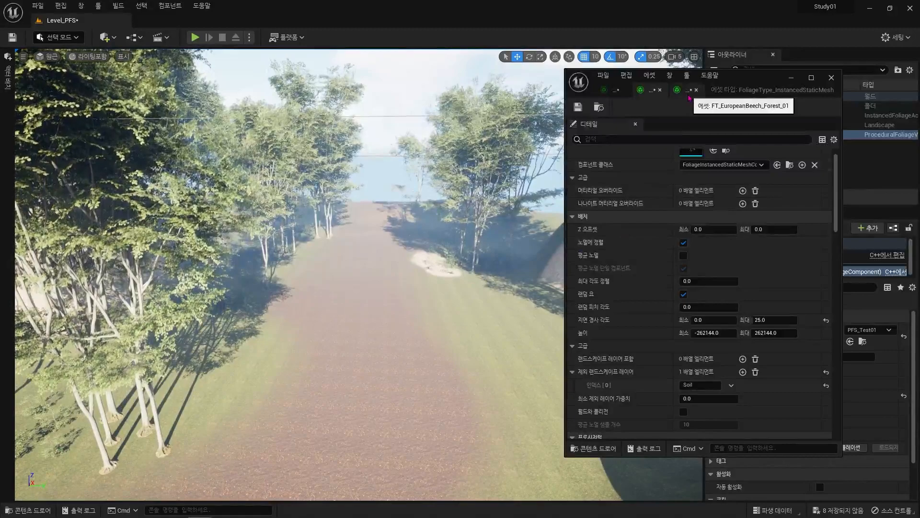
click(687, 96)
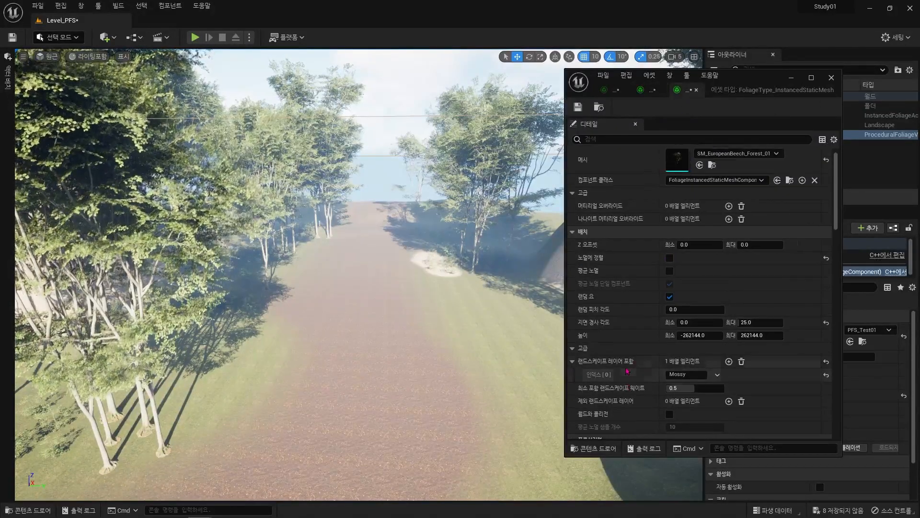
click(650, 90)
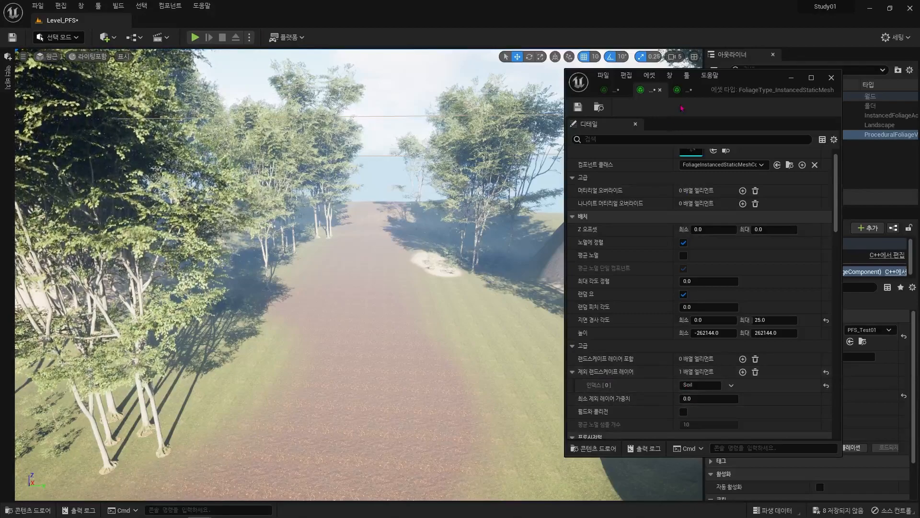
click(687, 90)
mouse_move(623, 394)
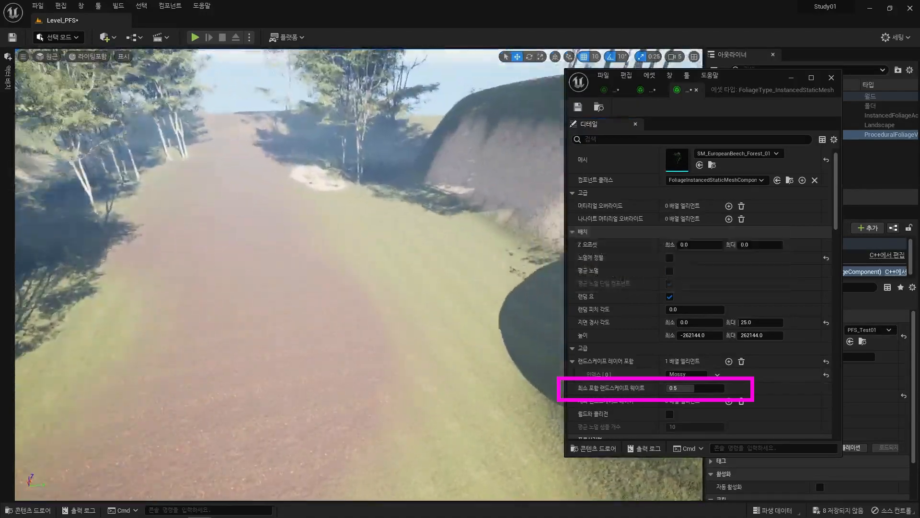
Set the forest beech's minimum included landscape weight to 0, resimulate, and inspect the trees along the soil path
right_drag(423, 385, 393, 391)
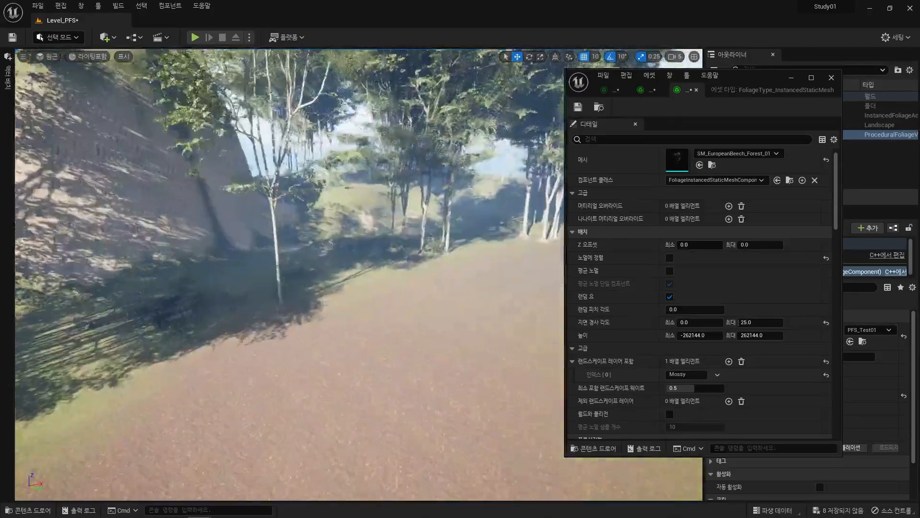
mouse_move(306, 268)
right_down()
mouse_move(364, 276)
mouse_move(379, 287)
mouse_move(390, 331)
right_up()
right_drag(422, 419, 367, 377)
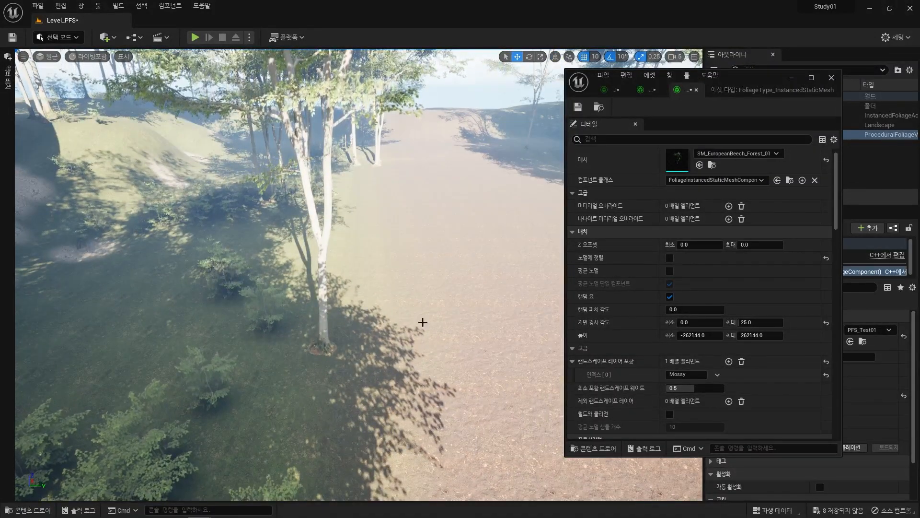
right_drag(370, 342, 374, 361)
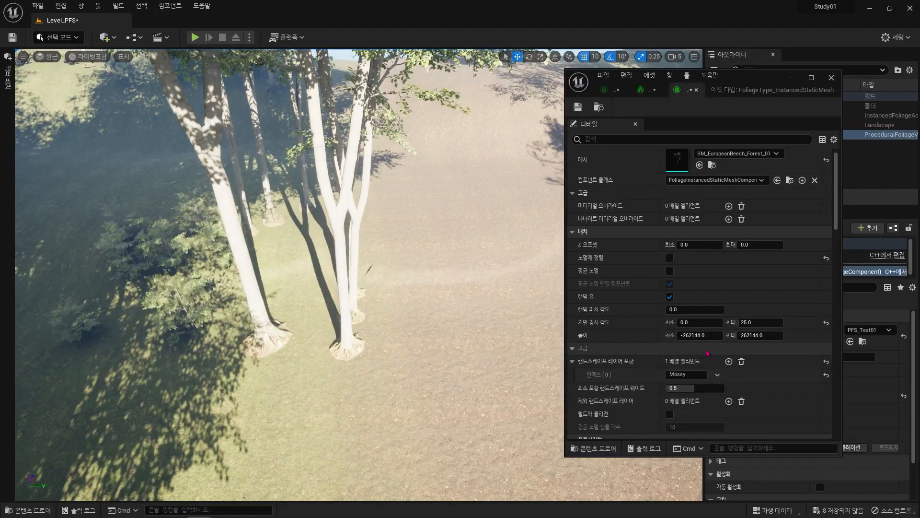
mouse_move(704, 386)
text(0)
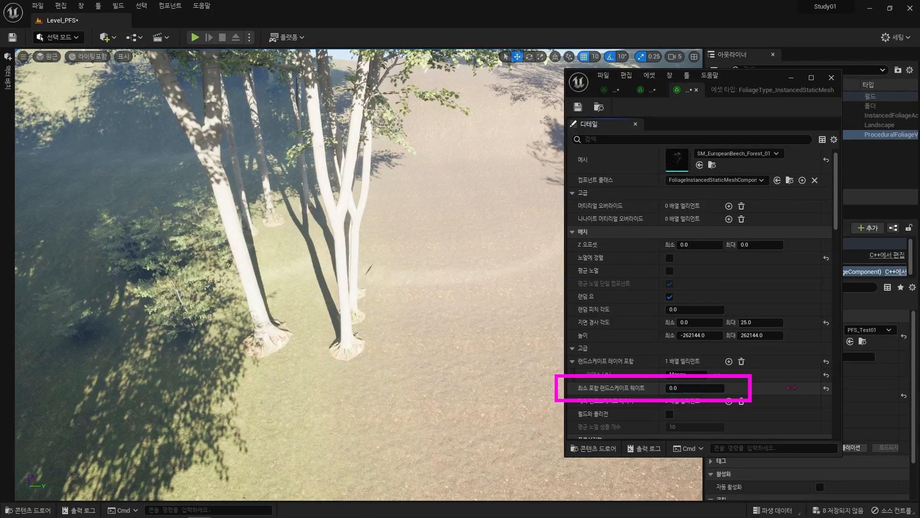
click(854, 448)
right_drag(243, 387, 297, 375)
right_drag(338, 300, 320, 291)
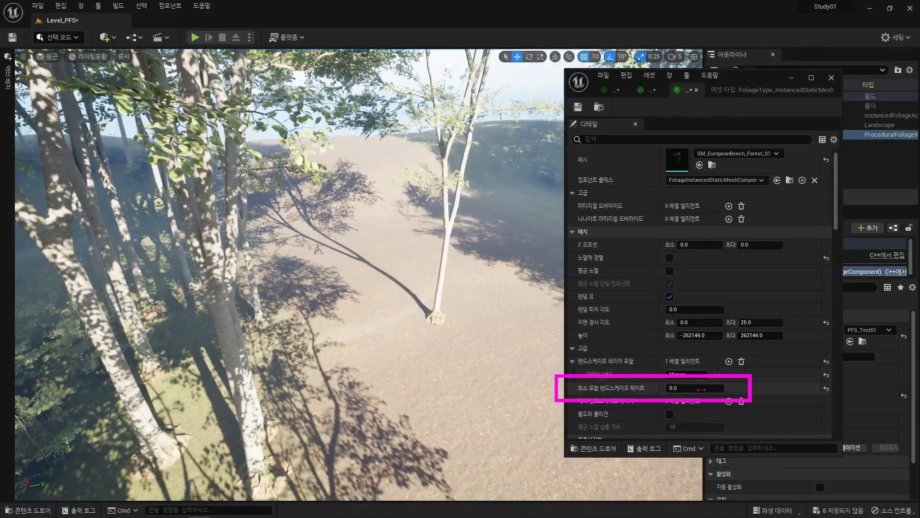
Try a minimum included landscape weight of 1.0 for the forest beech, resimulate, and view the soil path
click(855, 449)
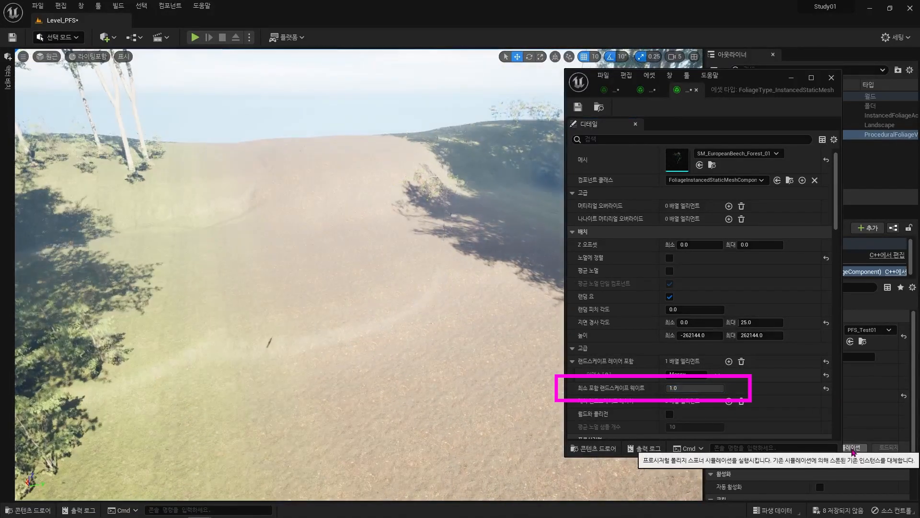
right_drag(343, 319, 249, 307)
right_drag(343, 319, 470, 324)
key(s)
Return the forest beech's minimum included landscape weight to 0.0, resimulate, and inspect the trees at the soil path's edge
mouse_move(293, 321)
right_down()
mouse_move(307, 322)
mouse_move(294, 334)
right_up()
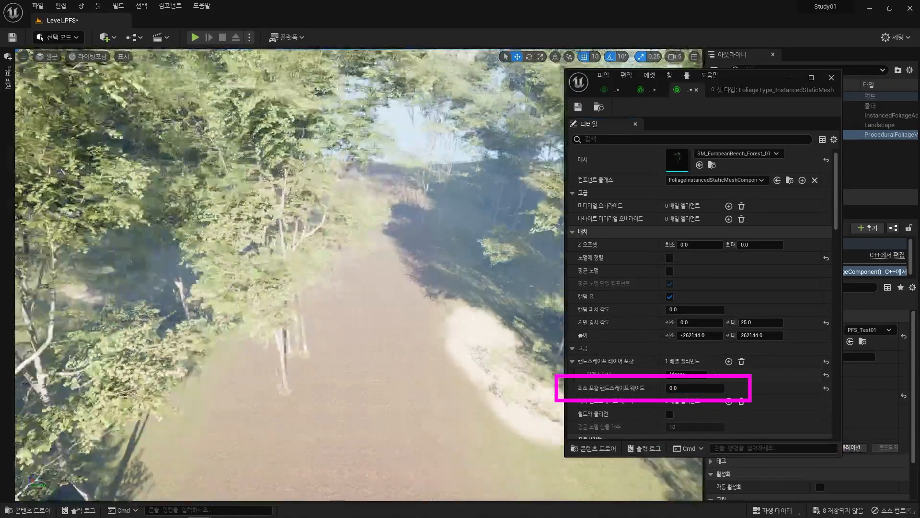
right_drag(217, 265, 216, 266)
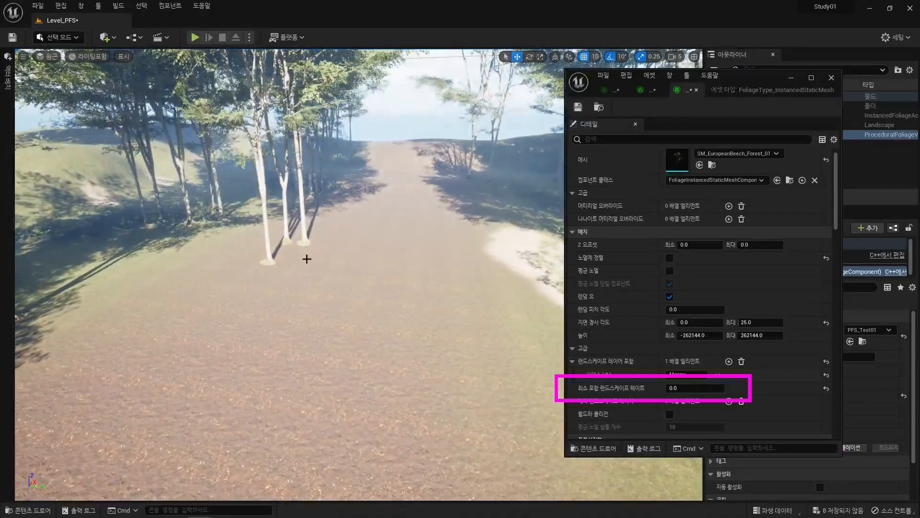
right_drag(337, 324, 337, 324)
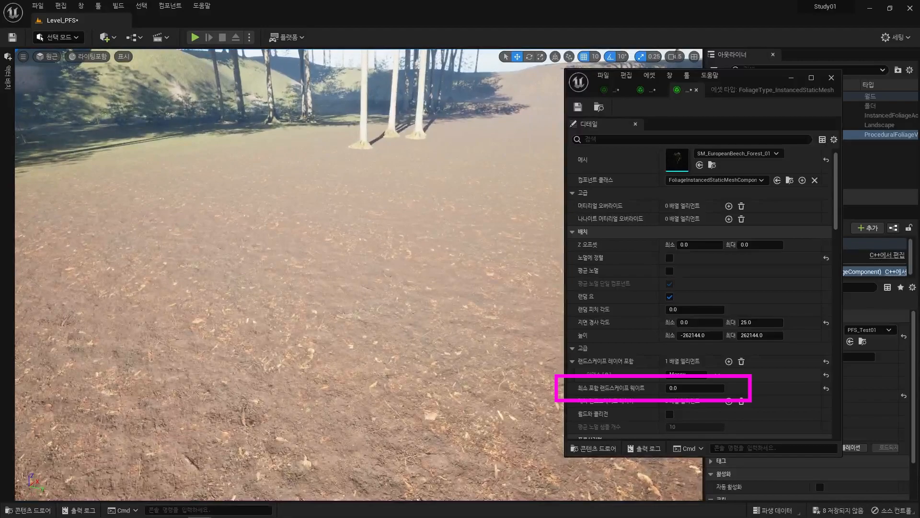
right_drag(295, 280, 296, 279)
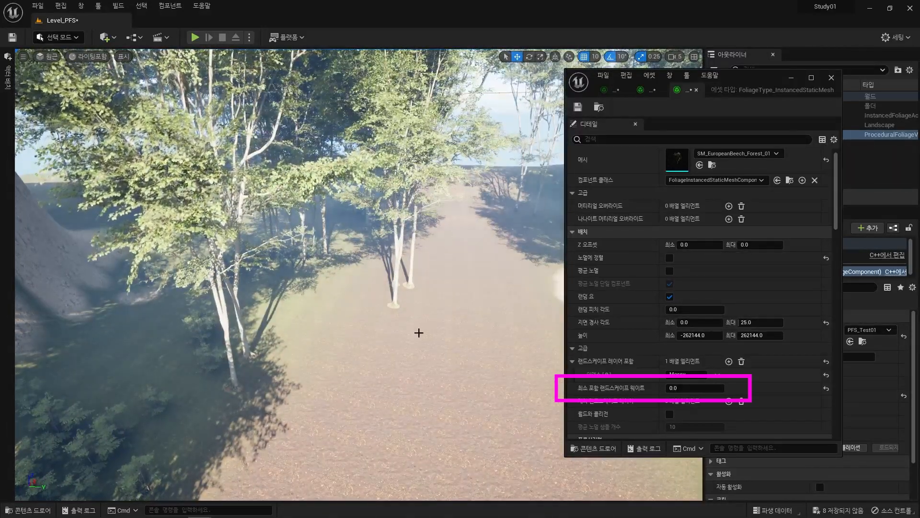
right_drag(391, 232, 391, 232)
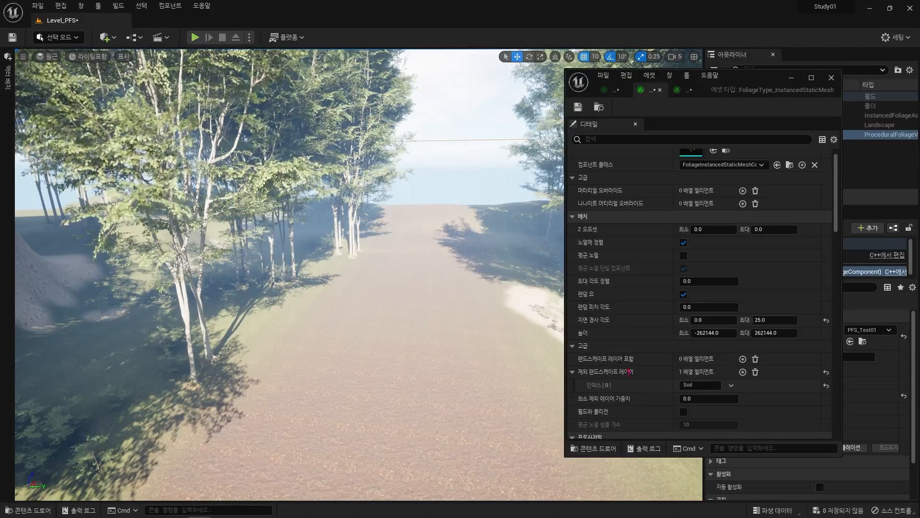
Try a minimum excluded layer weight of 1.0 for the sapling foliage type, resimulate, and return the weight to 0.0
scroll(649, 255, up, 2)
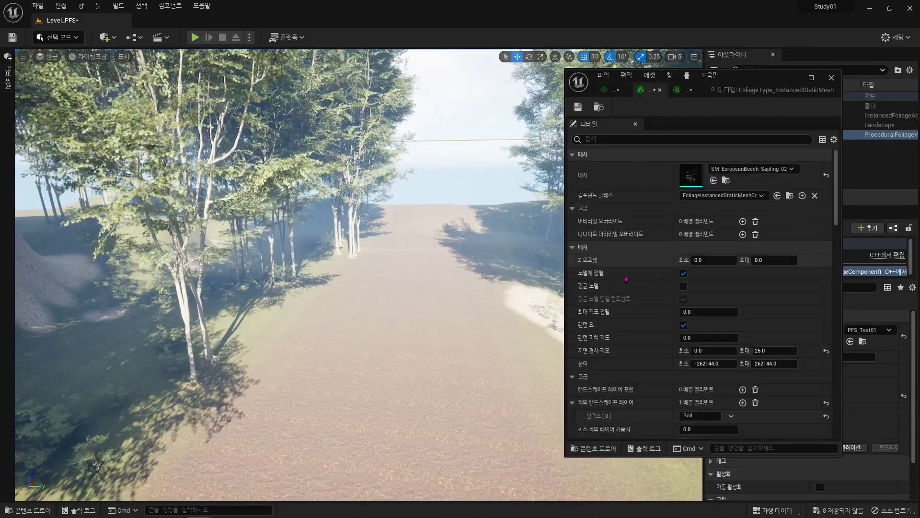
scroll(622, 310, down, 8)
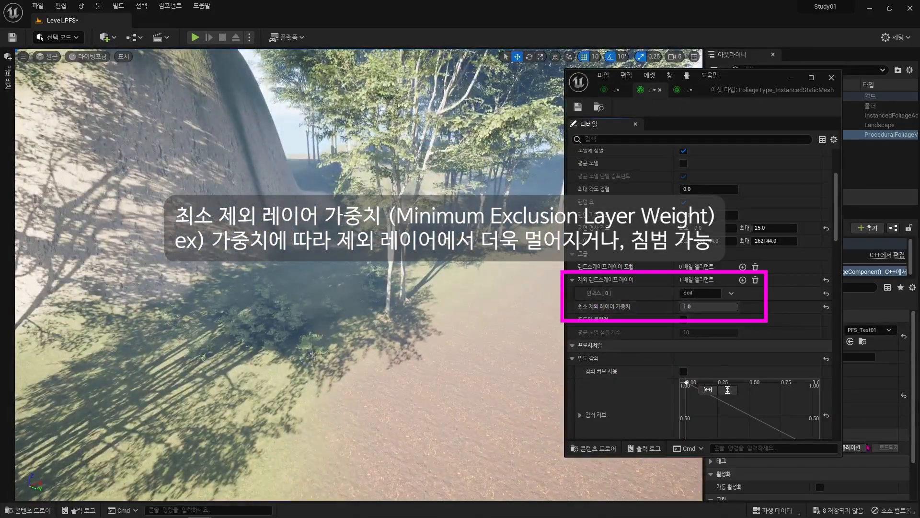
right_drag(383, 355, 475, 348)
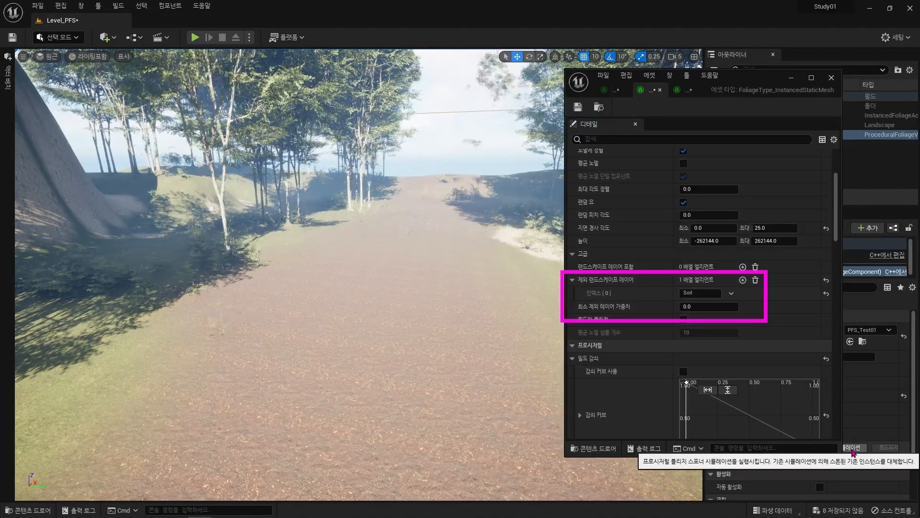
mouse_move(360, 287)
right_down()
mouse_move(405, 285)
mouse_move(412, 326)
mouse_move(342, 282)
mouse_move(383, 294)
mouse_move(366, 288)
right_up()
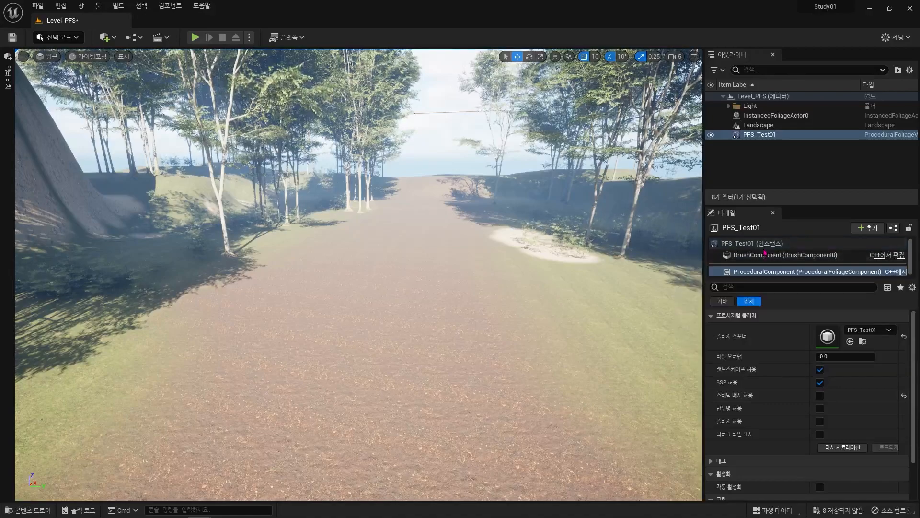
Select the PFS_Test01 instance and review its Procedural Foliage options, such as tile overlap and allowed surface types
click(767, 243)
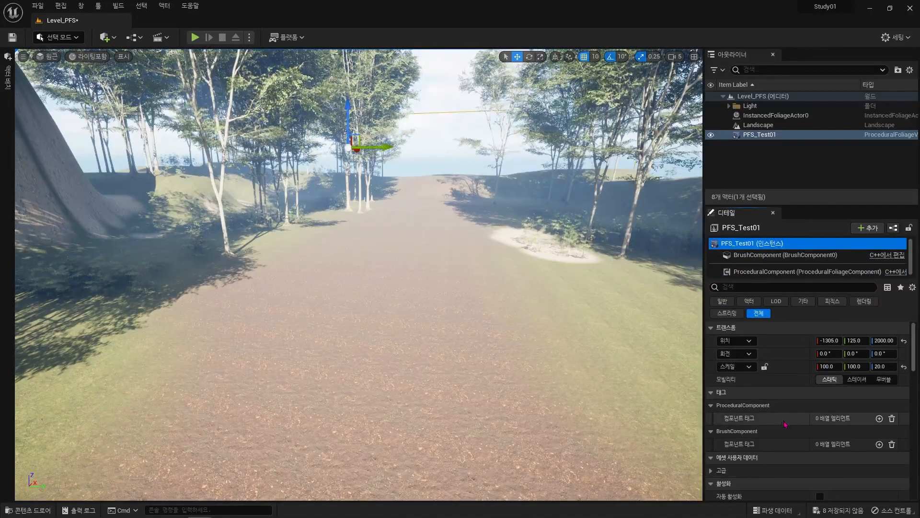
scroll(791, 451, down, 10)
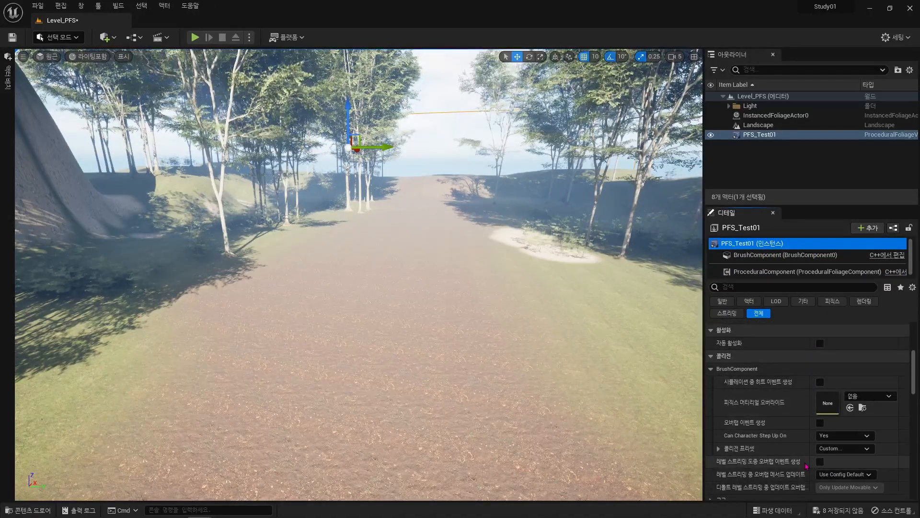
scroll(807, 469, down, 5)
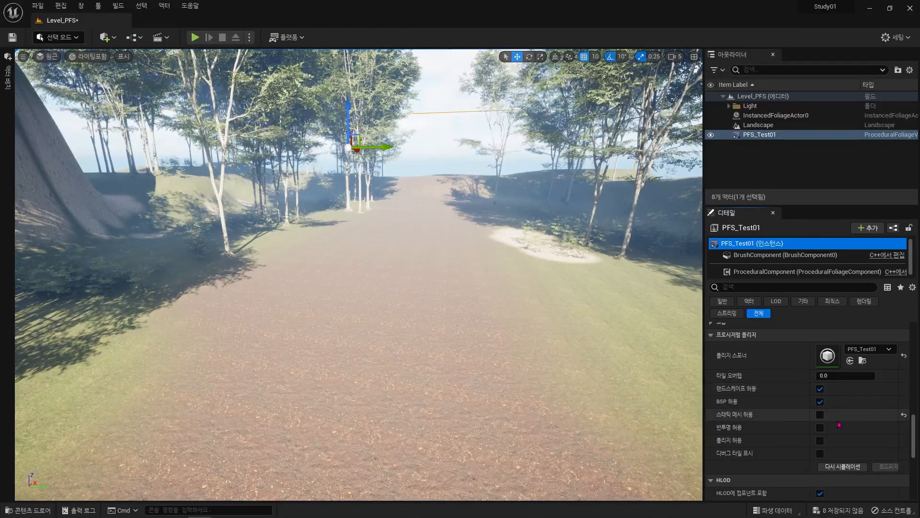
scroll(777, 445, down, 1)
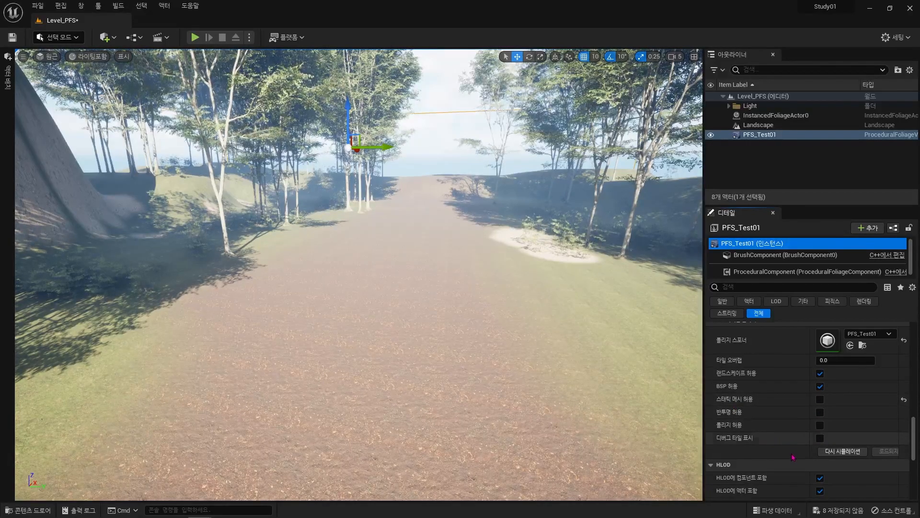
scroll(790, 462, up, 1)
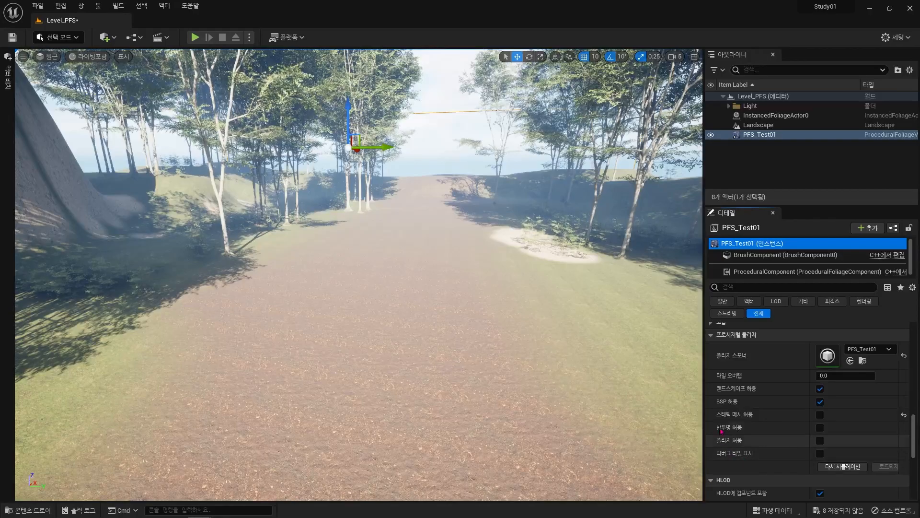
Scale the PFS_Test01 volume to 140 in X and Y so it covers the landscape
key(s)
right_drag(581, 354, 585, 382)
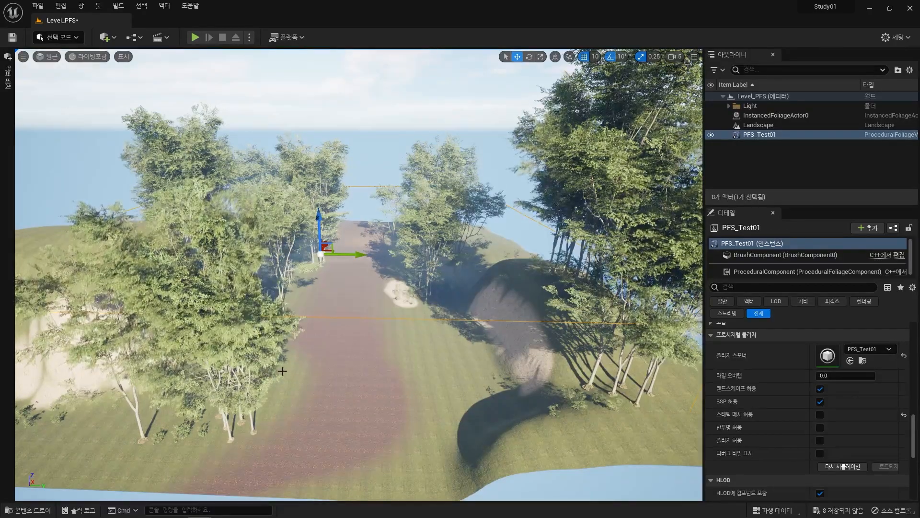
key(s)
right_drag(369, 370, 376, 412)
key(alt+j)
scroll(806, 430, up, 1)
scroll(806, 431, up, 10)
click(829, 367)
text(140)
key(Tab)
text(140)
key(alt+g)
key(alt+h)
key(alt+g)
Try a Z scale of 40 for the PFS_Test01 volume
click(791, 269)
click(828, 335)
click(767, 243)
click(882, 367)
text(40)
key(Return)
Set the PFS_Test01 volume's Z scale to 100, move it upward, and select its procedural foliage component
click(878, 368)
text(100)
key(alt+h)
drag(342, 225, 343, 192)
key(alt+g)
click(791, 270)
click(828, 335)
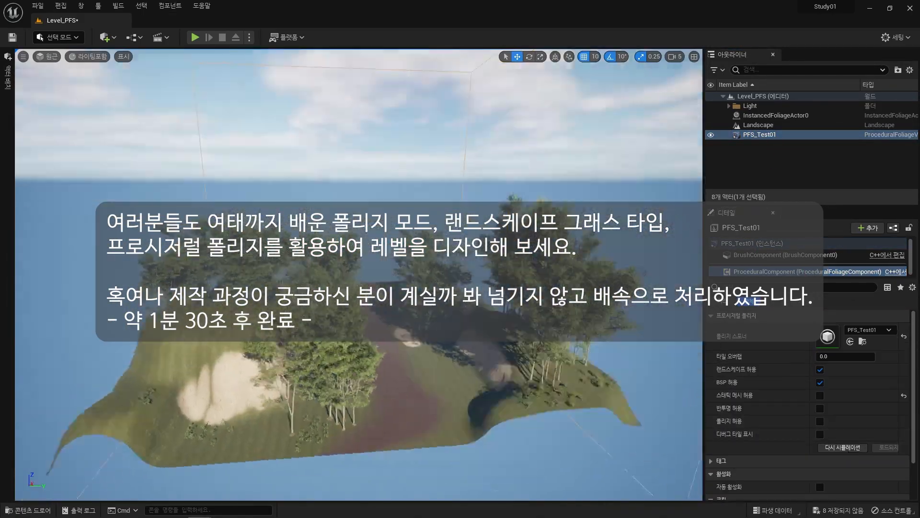
Bring up the asset editor beside the content folders and assign a foliage asset in it
key(alt+Tab)
click(565, 47)
click(28, 510)
click(51, 430)
drag(716, 32, 657, 13)
drag(671, 394, 671, 264)
click(736, 391)
click(638, 307)
click(683, 157)
click(650, 228)
Open the M_PFS material and add a landscape layer sample for Mossy feeding a landscape grass output
click(28, 510)
click(53, 470)
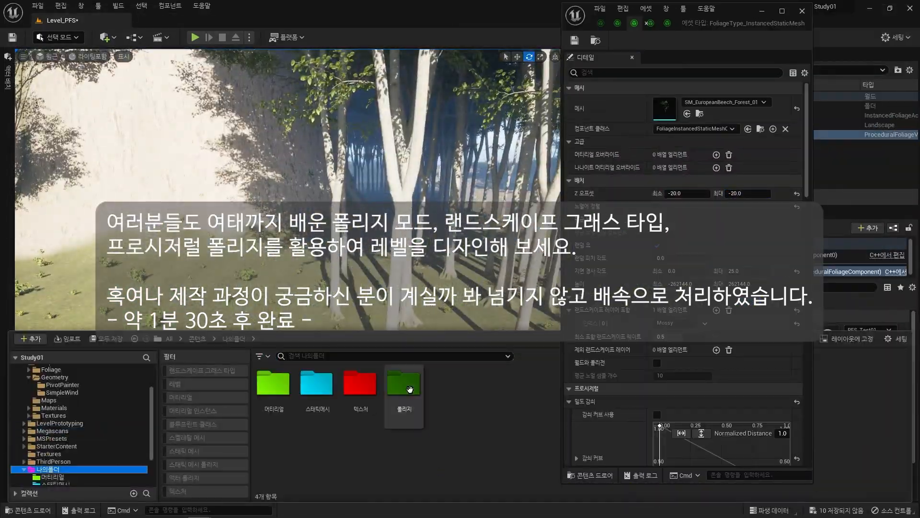
double_click(403, 381)
click(52, 428)
double_click(355, 382)
right_click(376, 319)
text(land)
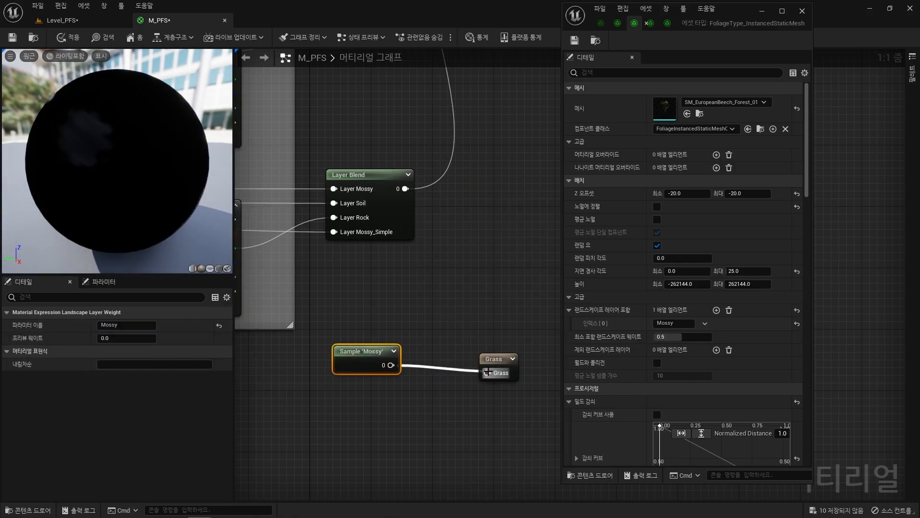
Create a Landscape Grass Type named LG_Grass in the 폴리지 folder and open it for editing
click(62, 21)
right_drag(287, 192, 317, 191)
click(159, 21)
click(62, 20)
click(28, 510)
click(49, 451)
right_click(458, 419)
key(Return)
double_click(404, 384)
Add a first variety to LG_Grass, assign it a Flat Leaf Parsley mesh, and open its grass density for editing
click(728, 101)
click(739, 129)
click(28, 510)
click(59, 420)
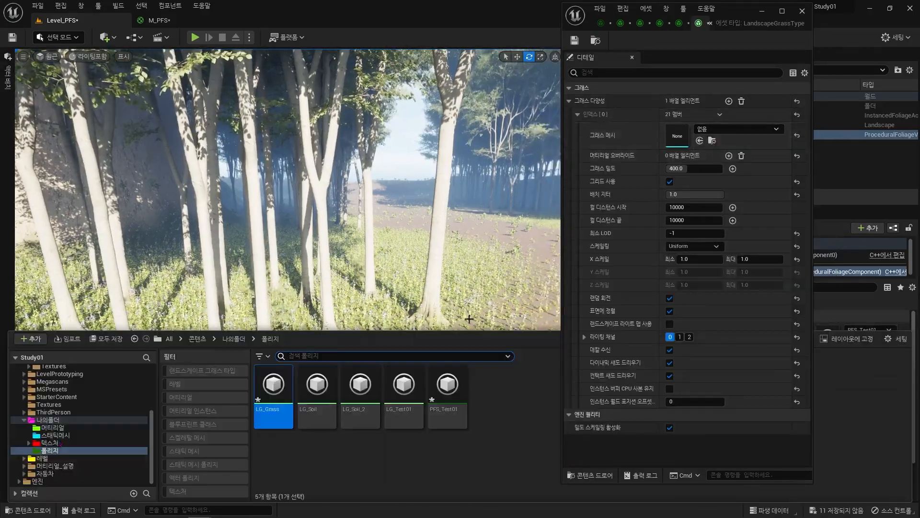
click(52, 427)
click(184, 451)
drag(736, 11, 539, 31)
drag(737, 385, 481, 157)
click(524, 191)
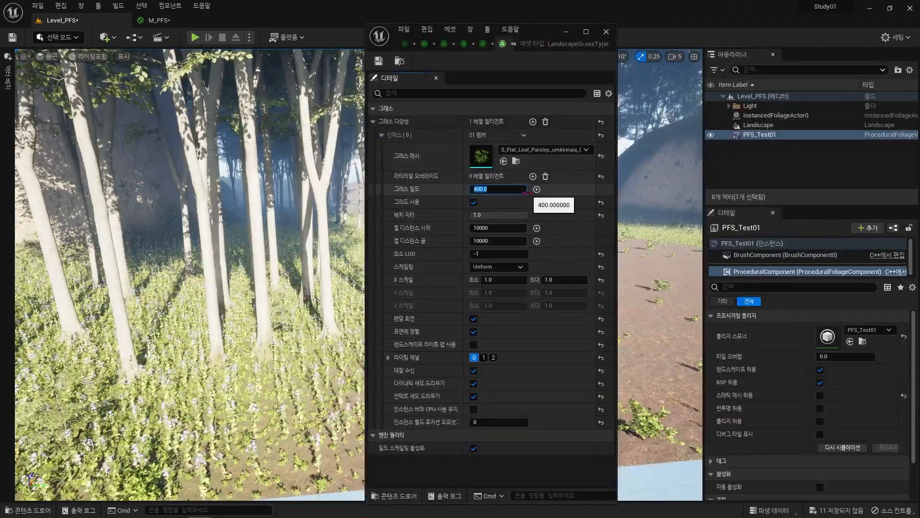
Assign a Flat Leaf Parsley mesh to the second LG_Grass variety and set its grass density to 100
click(382, 436)
click(28, 510)
drag(779, 384, 481, 456)
click(382, 136)
click(498, 203)
text(100)
Add another LG_Grass variety with a different Flat Leaf Parsley mesh and a grass density of 100
click(533, 122)
drag(821, 385, 481, 184)
click(381, 162)
click(382, 177)
click(28, 510)
click(499, 231)
text(100)
Use LG_Grass as the grass type of the grass output in M_PFS and return to the level
click(160, 20)
drag(540, 31, 724, 35)
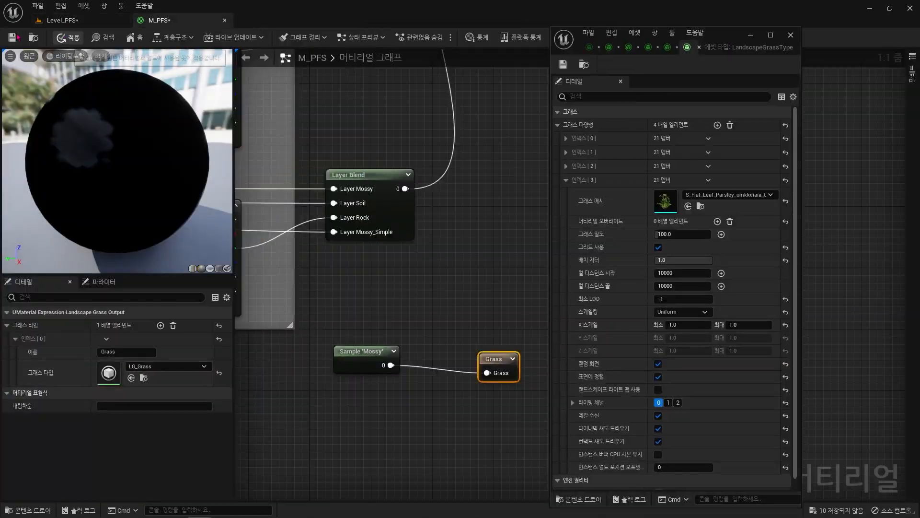
click(63, 20)
Set the maximum X scale of the LG_Grass varieties to 3
click(688, 325)
click(566, 181)
click(566, 180)
click(747, 325)
click(566, 166)
click(747, 311)
text(3)
key(Return)
click(566, 152)
click(566, 138)
right_drag(306, 287, 326, 317)
click(590, 47)
mouse_move(307, 268)
right_down()
mouse_move(307, 326)
mouse_move(307, 278)
right_up()
click(28, 510)
click(79, 412)
drag(725, 37, 700, 46)
click(27, 510)
Open Quixel Bridge, search for Grass, and select the Kikuyu Grass plant asset
click(108, 37)
click(139, 72)
click(429, 90)
text(Grass)
key(Return)
scroll(584, 326, down, 5)
click(562, 146)
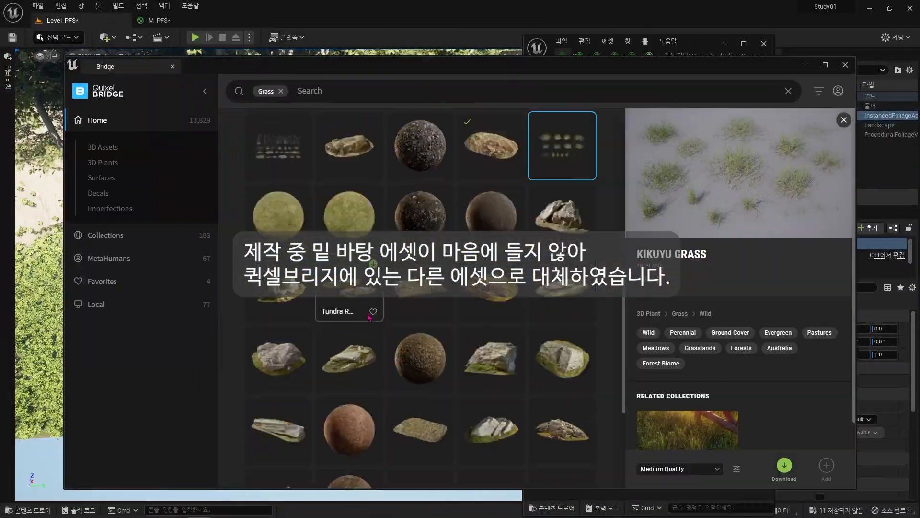
scroll(369, 316, down, 5)
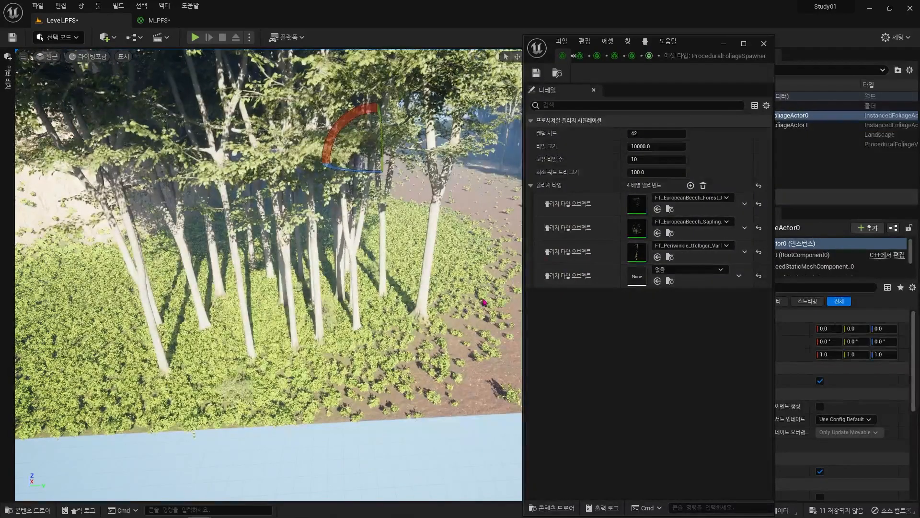
Enable Nanite on the Kikuyu Grass meshes and assign Var10 to the first LG_Grass variety
click(419, 251)
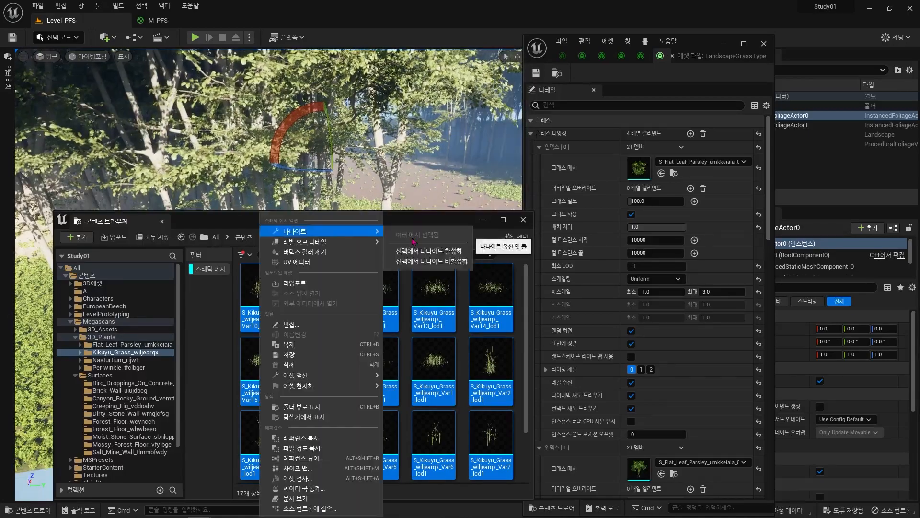
click(413, 251)
click(262, 292)
click(662, 173)
click(539, 147)
Assign Kikuyu Grass meshes Var11, Var12 and Var3 to the second, third and fourth LG_Grass varieties
click(319, 292)
click(662, 186)
click(377, 293)
click(661, 186)
click(262, 434)
click(662, 486)
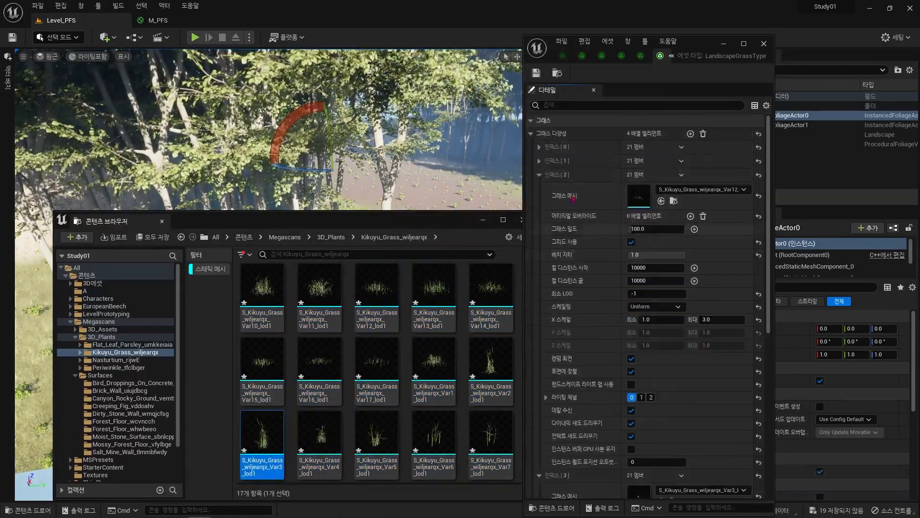
Add a fifth variety to LG_Grass and assign it the Kikuyu Grass Var2 mesh
click(539, 174)
click(690, 134)
click(491, 367)
click(662, 229)
click(539, 202)
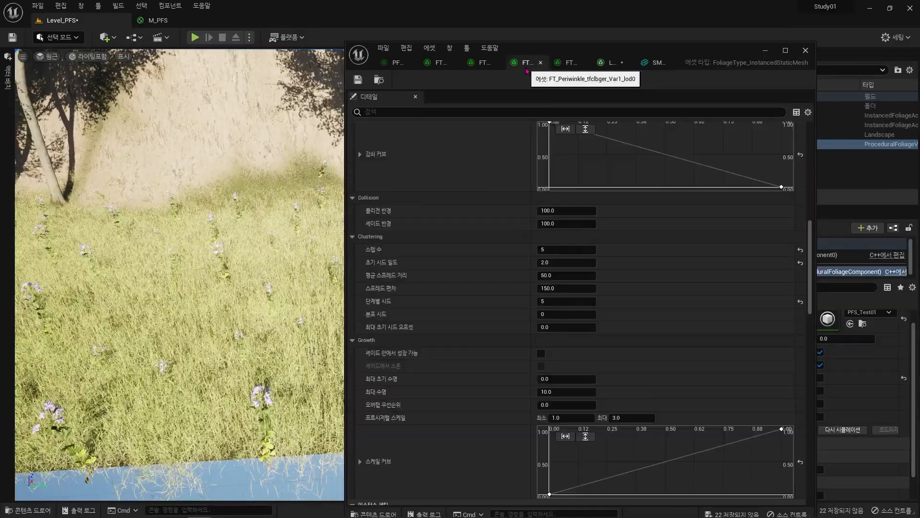
Set the periwinkle foliage type's initial seed density to 1 and overlap priority to -1, and resimulate
scroll(575, 287, up, 3)
click(567, 297)
text(1)
key(Return)
click(566, 439)
text(-1)
key(Return)
click(842, 430)
Set the periwinkle foliage type's number of steps to 3 and return to the LG_Grass settings
click(571, 284)
text(3)
key(Return)
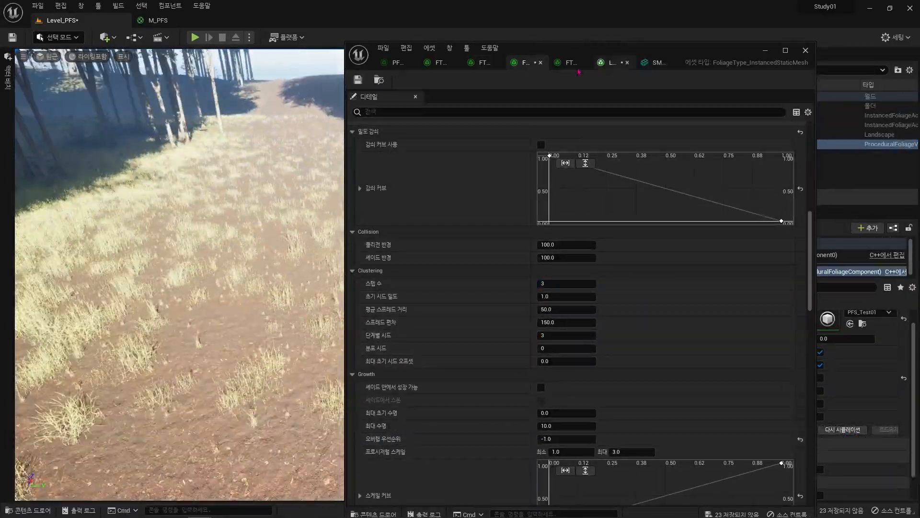
click(612, 62)
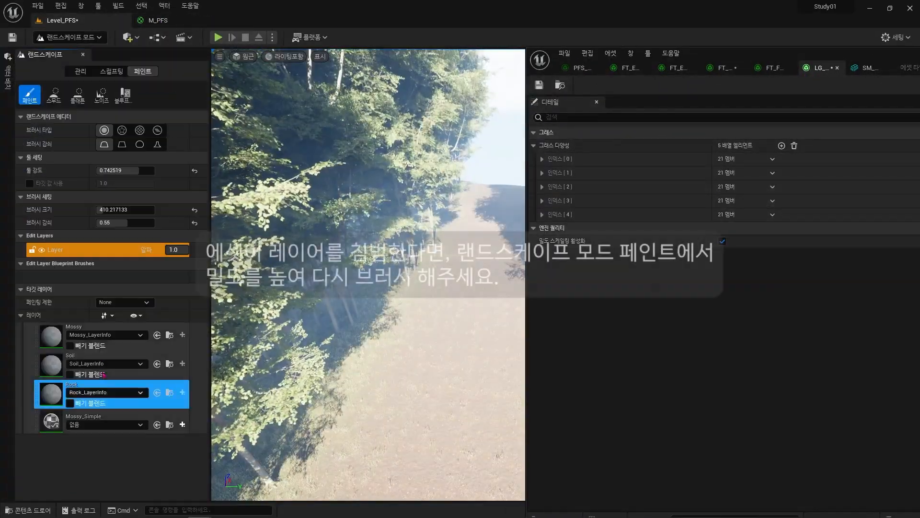
Repaint the landscape's Soil layer along the path with a larger brush and return to selection mode
click(104, 376)
drag(116, 210, 142, 210)
mouse_move(480, 307)
right_down()
mouse_move(479, 335)
mouse_move(479, 278)
mouse_move(527, 297)
right_up()
mouse_move(516, 386)
right_down()
mouse_move(468, 403)
mouse_move(546, 374)
mouse_move(518, 387)
right_up()
key(shift+1)
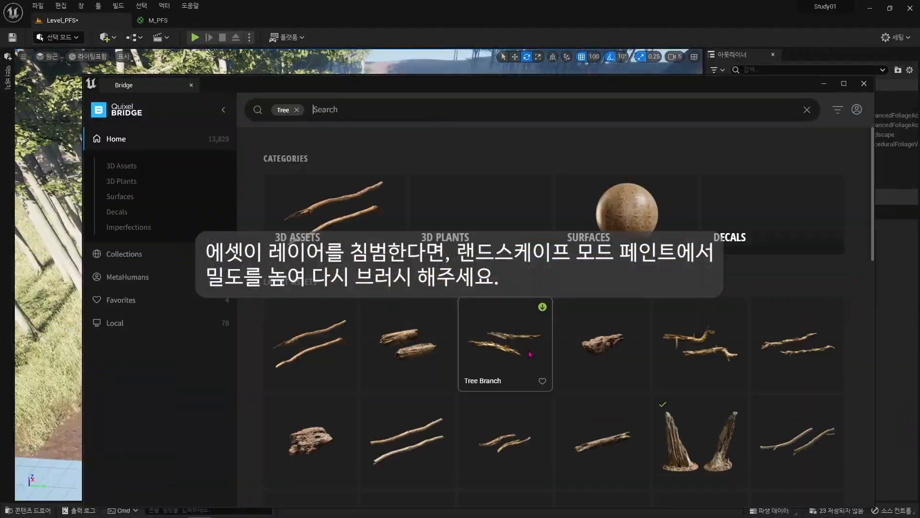
Select Tree Branch and further tree debris assets in Quixel Bridge and download them
click(503, 342)
scroll(438, 383, down, 3)
click(438, 452)
scroll(438, 384, down, 3)
ctrl+click(368, 237)
click(804, 484)
scroll(581, 374, down, 6)
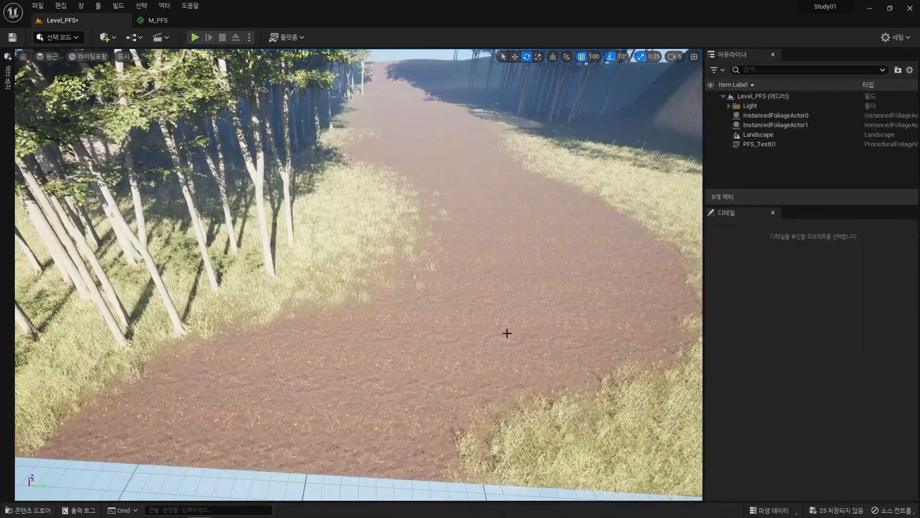
Select the PFS_Test01 volume and open the available actions for the dead tree branch mesh
click(760, 144)
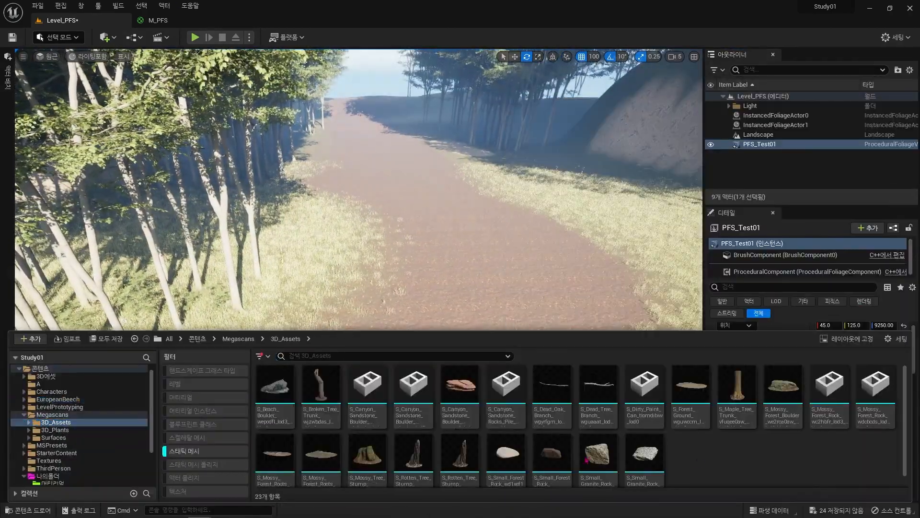
right_click(599, 389)
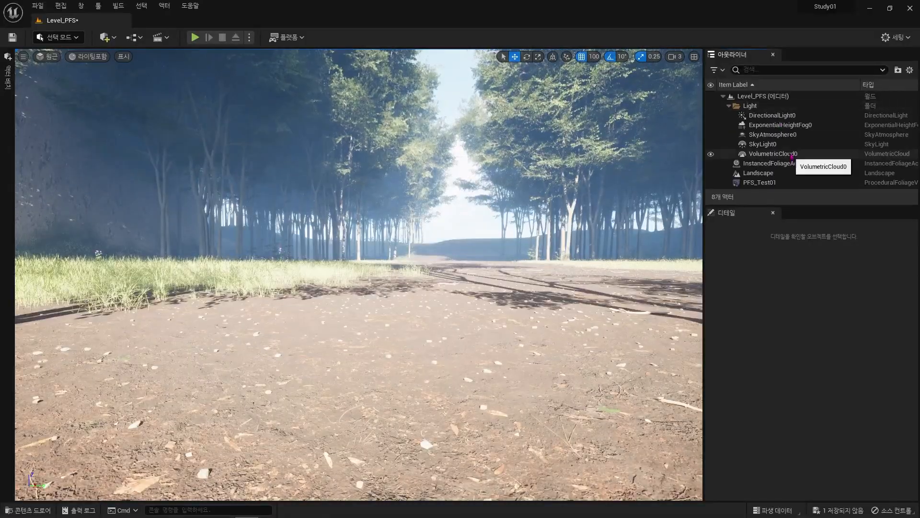
Select DirectionalLight0, look through its settings, and search its details for 하이트
click(773, 115)
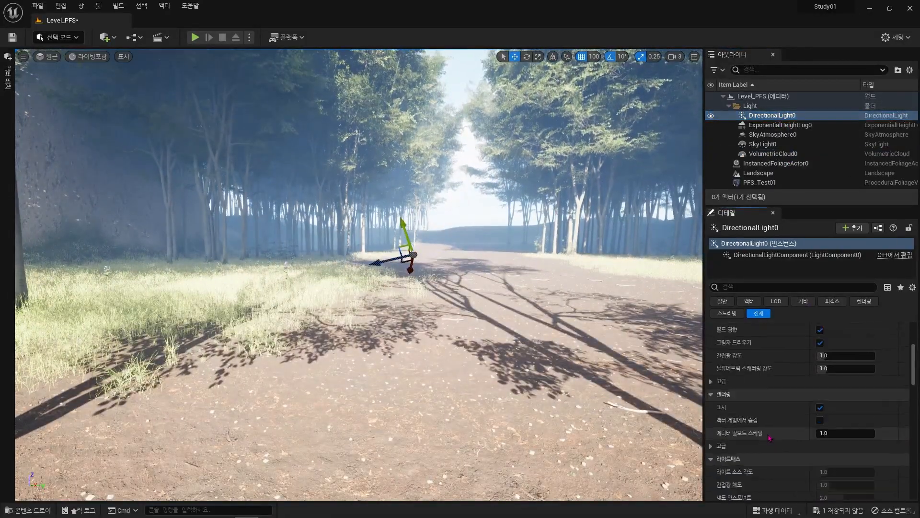
click(772, 287)
text(하이트)
Select ExponentialHeightFog0 and show all of its property categories
click(791, 125)
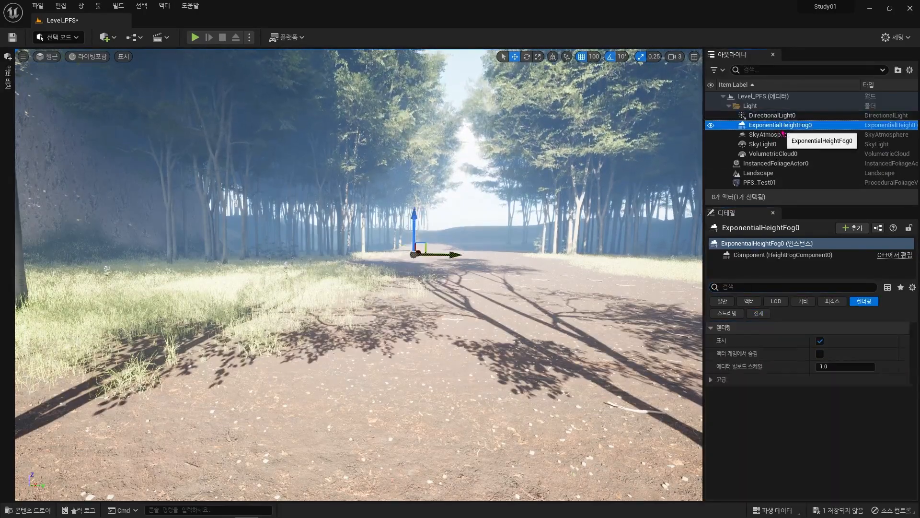
click(759, 313)
click(772, 115)
click(780, 125)
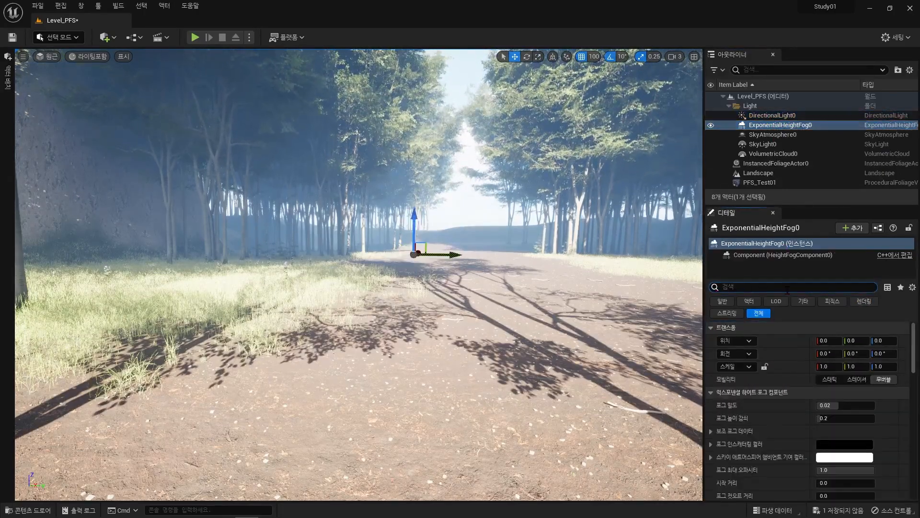
Expand the secondary fog data of ExponentialHeightFog0, adjust its fog values with 0.01 entered, and select SkyAtmosphere0
click(711, 431)
scroll(786, 408, down, 1)
drag(845, 375, 834, 375)
drag(826, 343, 853, 344)
click(856, 344)
text(0.01)
key(Return)
click(773, 135)
scroll(784, 426, down, 4)
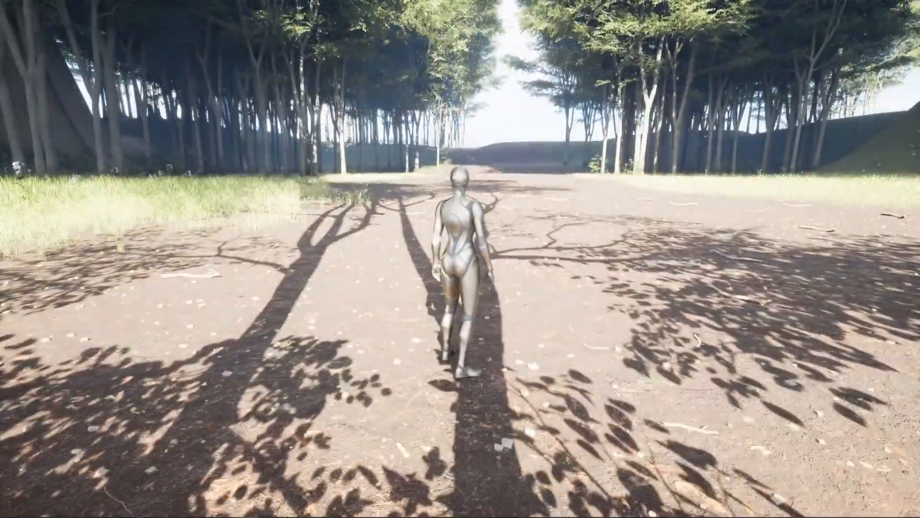
Play-test the level by walking the character through the forest grass, and return to the editor
key(w)
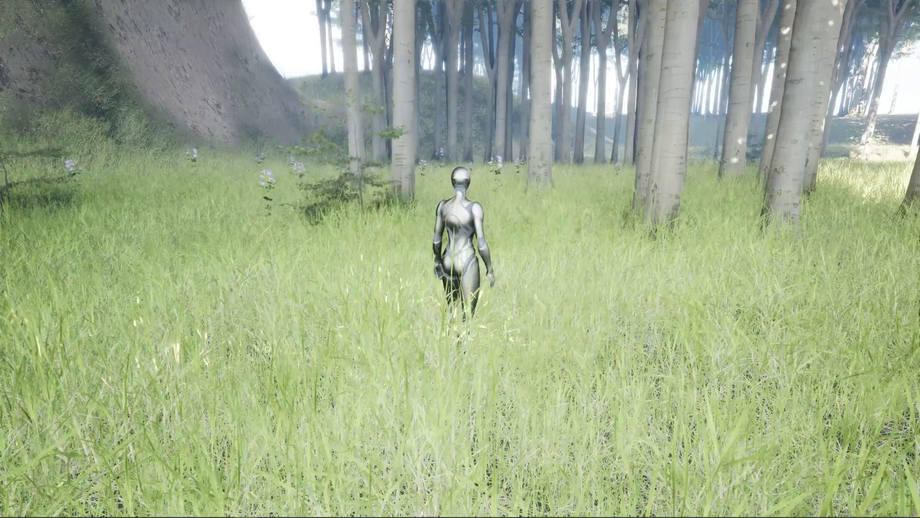
key(Escape)
key(F11)
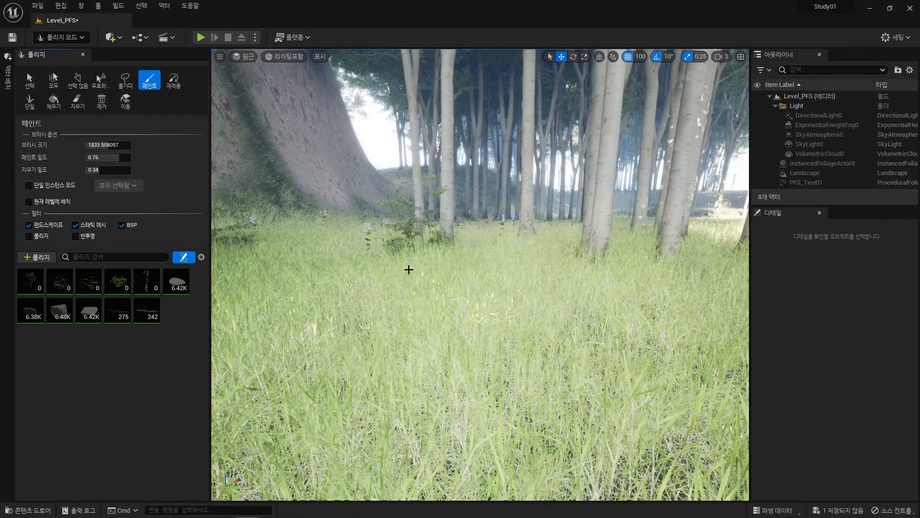
Open the LG_Grass landscape grass type from the 플리지 folder and inspect the settings of its index 0 entry
key(shift+1)
key(ctrl+space)
click(47, 461)
double_click(404, 384)
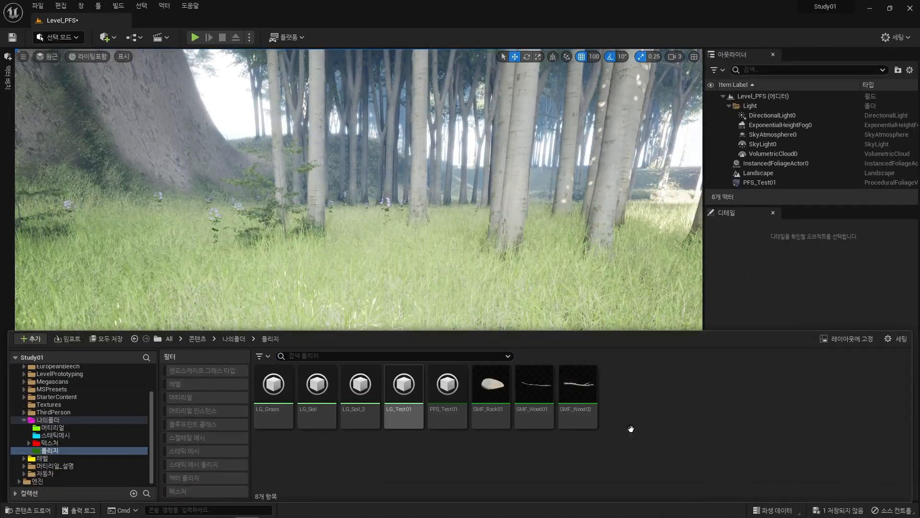
double_click(272, 385)
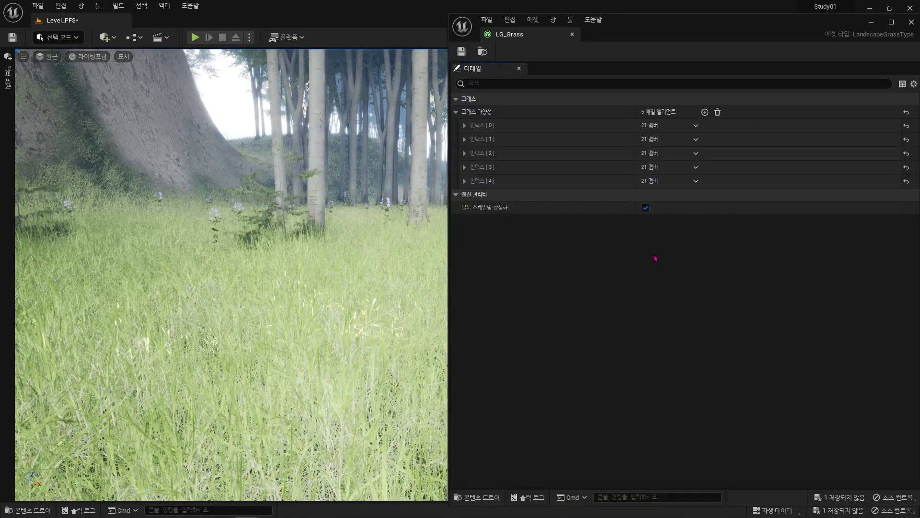
click(464, 126)
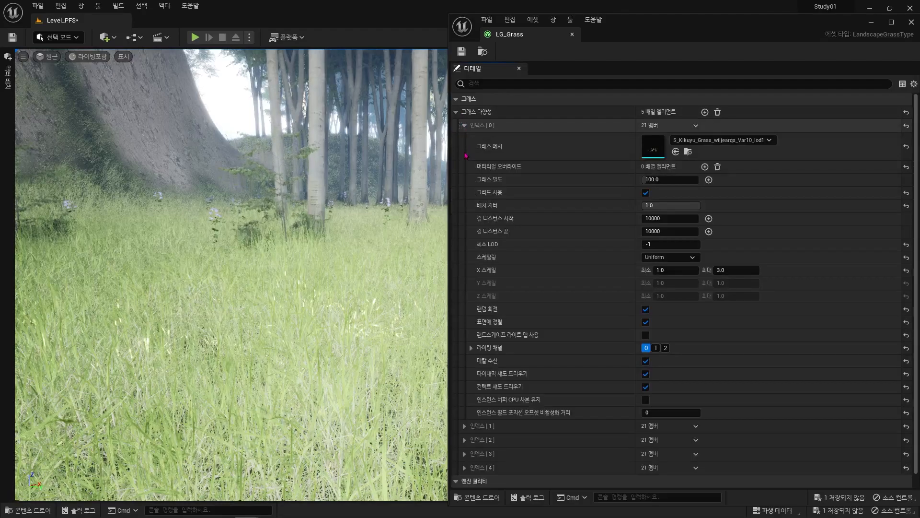
click(464, 126)
click(367, 6)
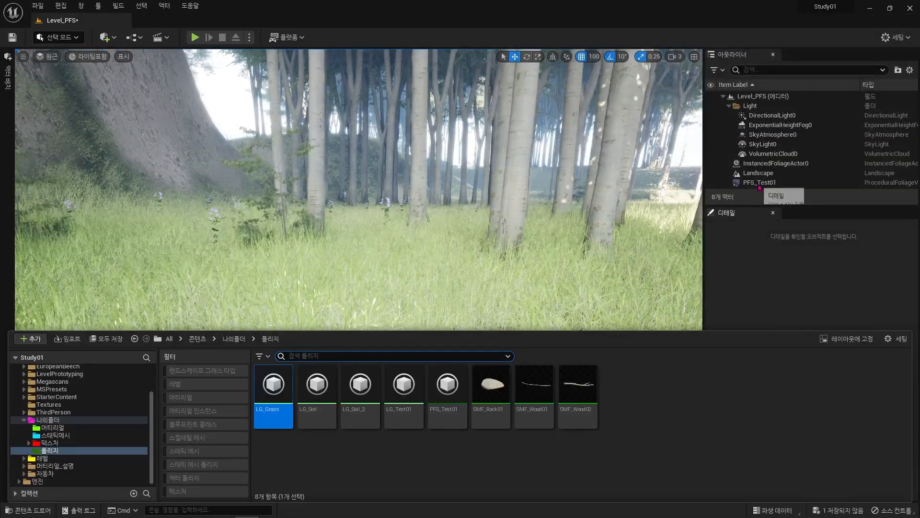
Select the PFS_Test01 volume and look over the surrounding trees and the path through the forest
click(759, 182)
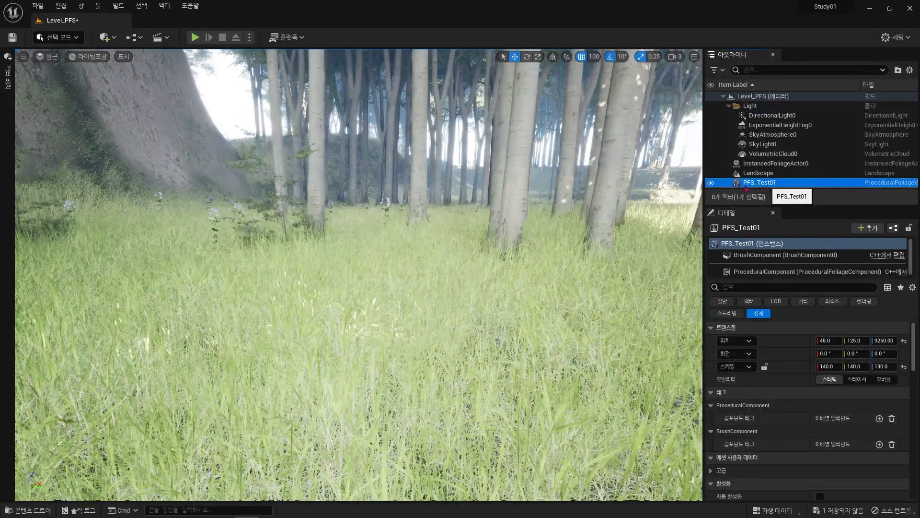
right_drag(358, 275, 461, 266)
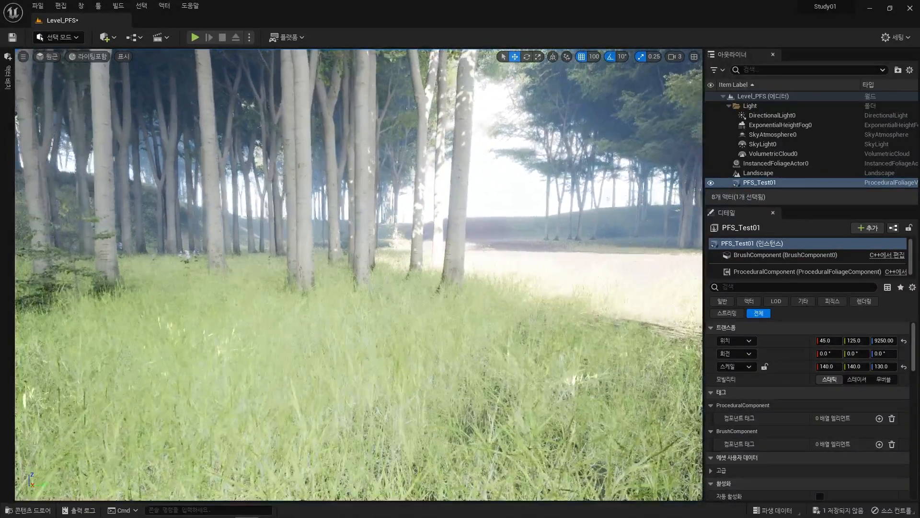
key(e)
right_drag(460, 266, 535, 238)
key(w)
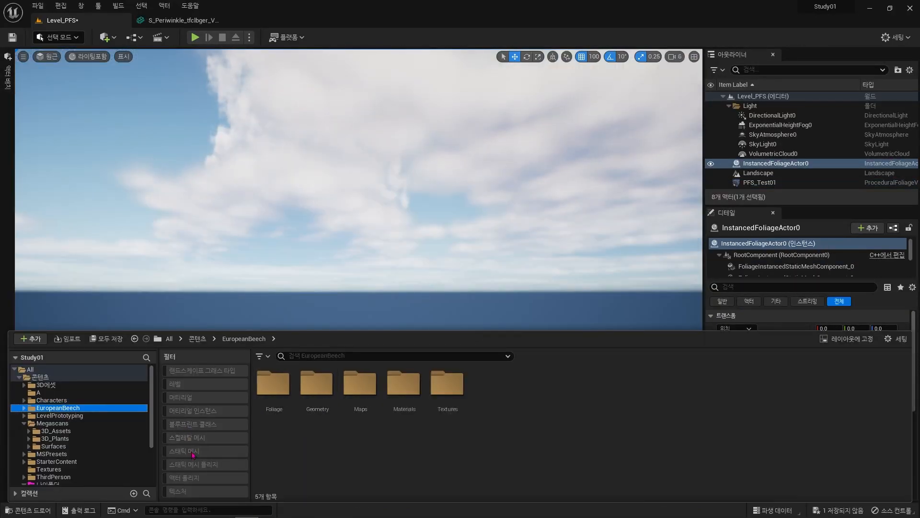
Filter the EuropeanBeech folder to static meshes, and open the SM_EuropeanBeech_Field mesh enlarged to examine its leaves
click(192, 451)
click(275, 384)
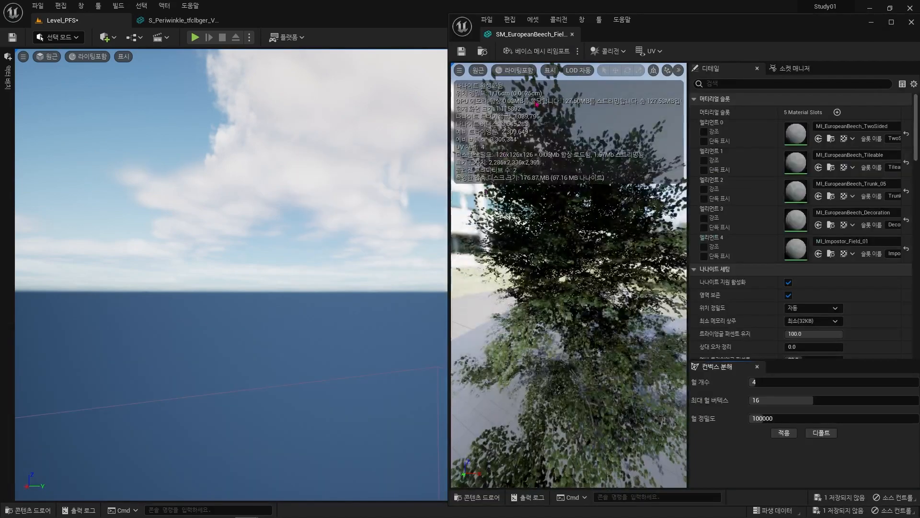
double_click(688, 37)
drag(466, 178, 673, 178)
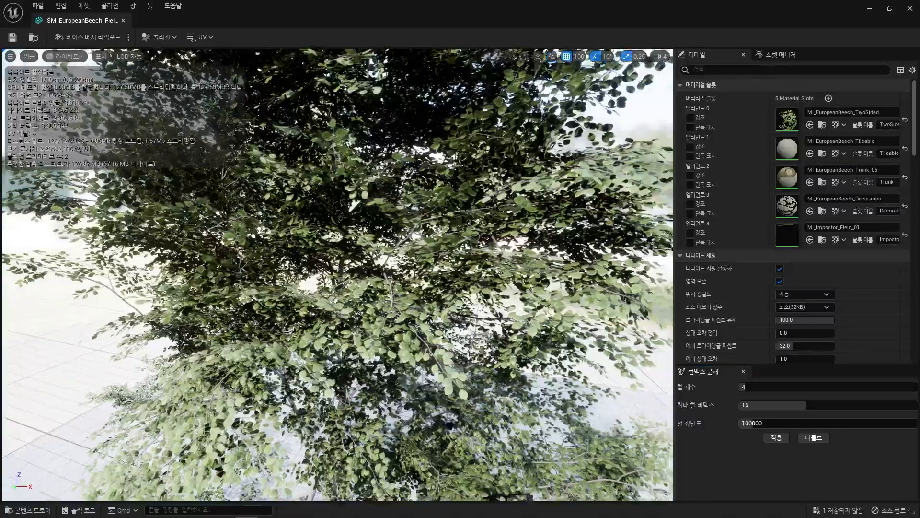
right_drag(383, 259, 406, 259)
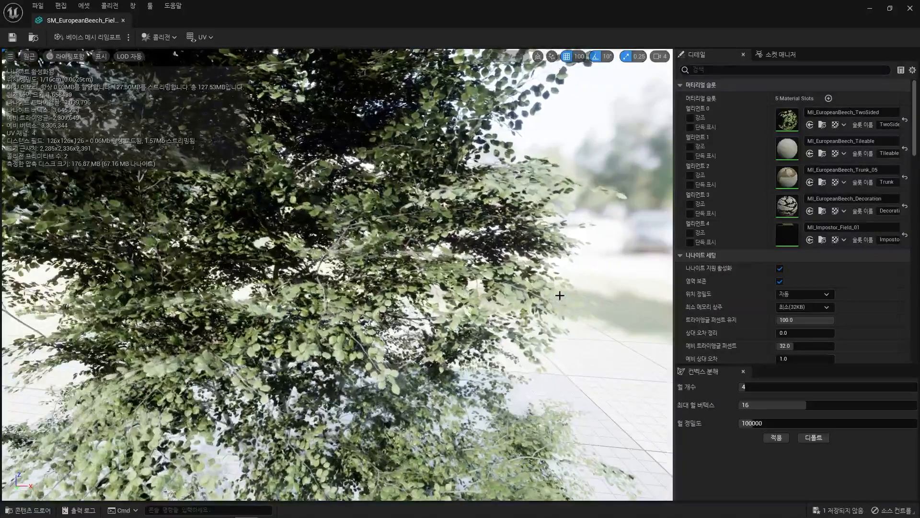
click(784, 71)
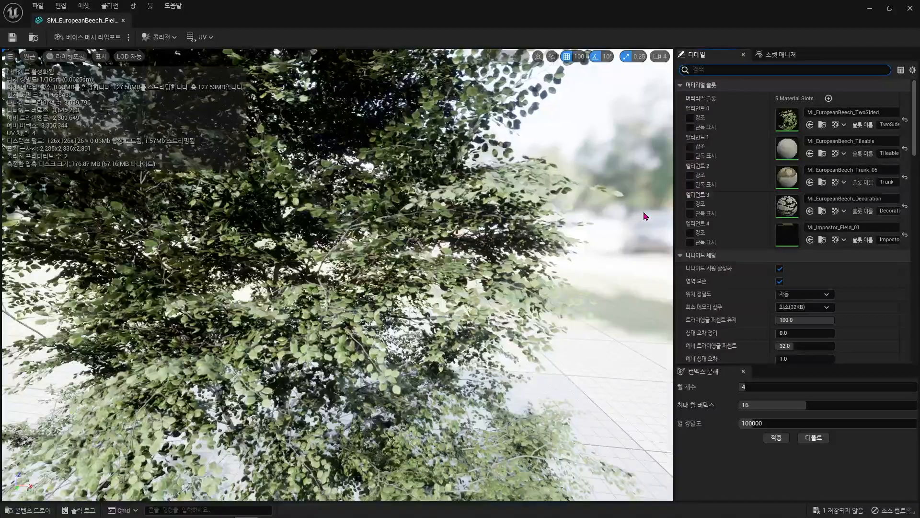
click(618, 210)
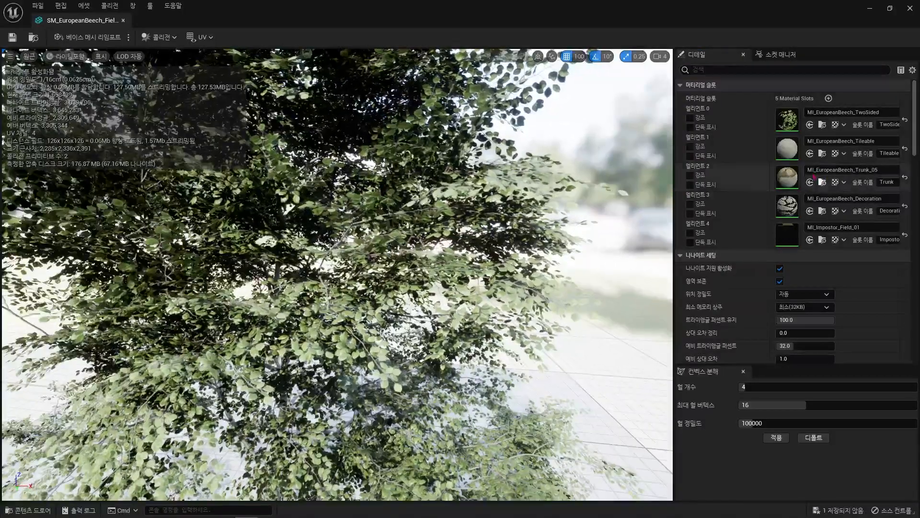
Open the tree's MI_EuropeanBeech_TwoSided material instance beside the mesh preview and show its Wind parameters
click(822, 126)
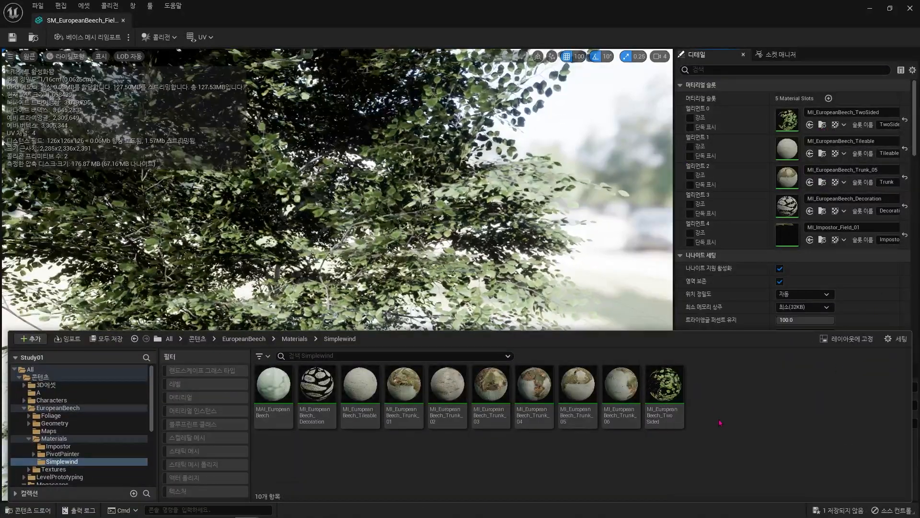
double_click(665, 390)
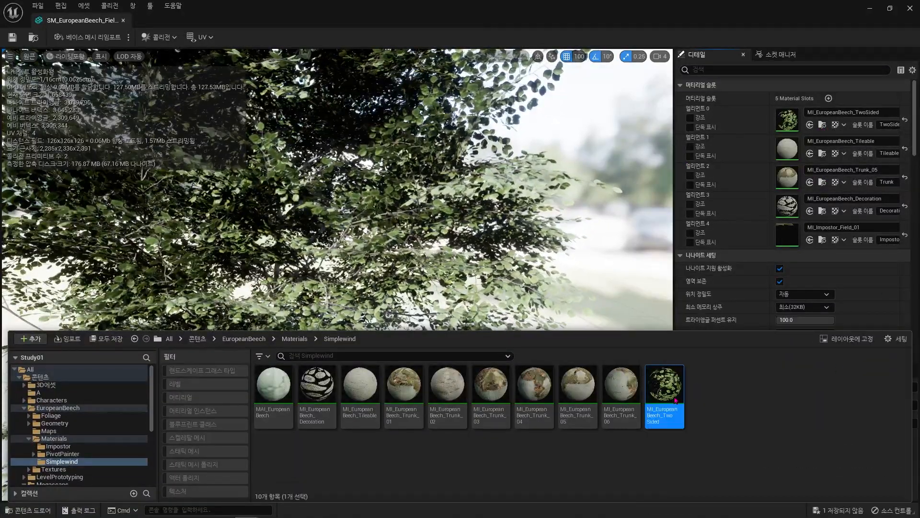
drag(183, 20, 643, 46)
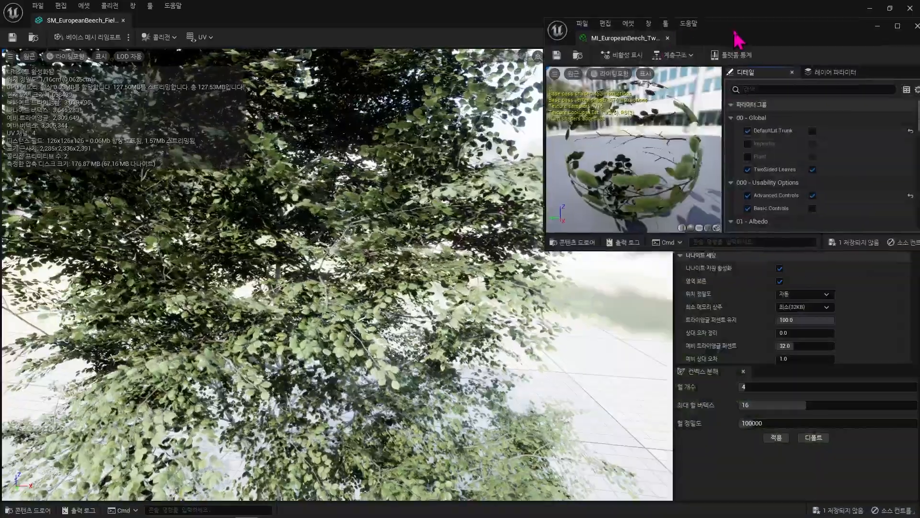
drag(746, 45, 715, 21)
drag(739, 235, 738, 517)
scroll(786, 201, down, 10)
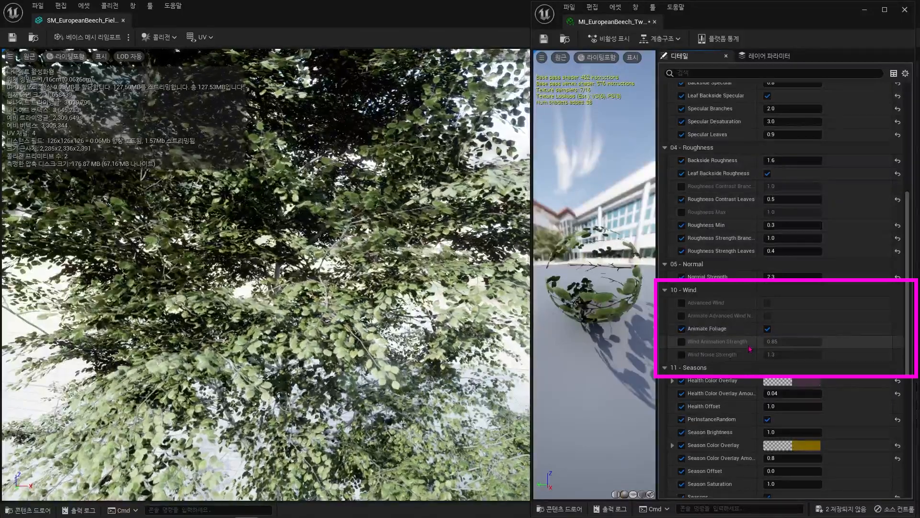
Try Wind Animation Strength at 2 and 10, restore its default without the override, and close both asset editors
click(681, 341)
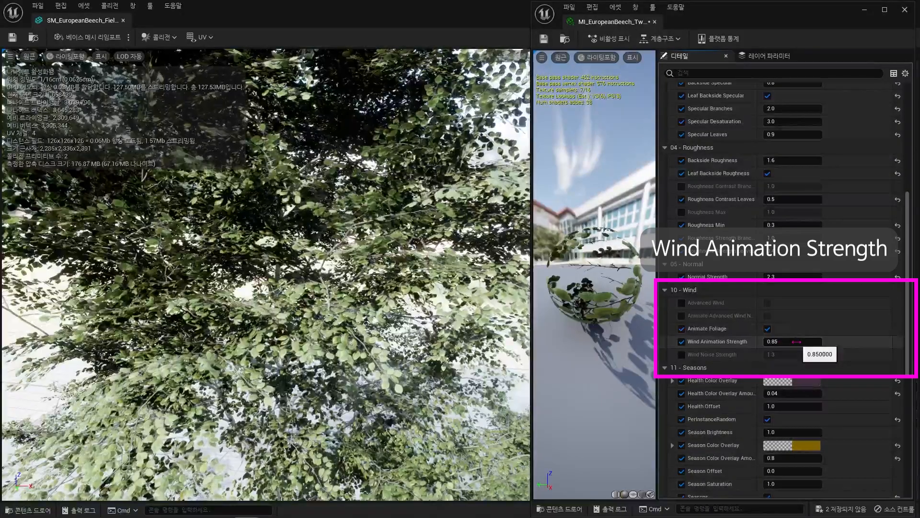
click(797, 341)
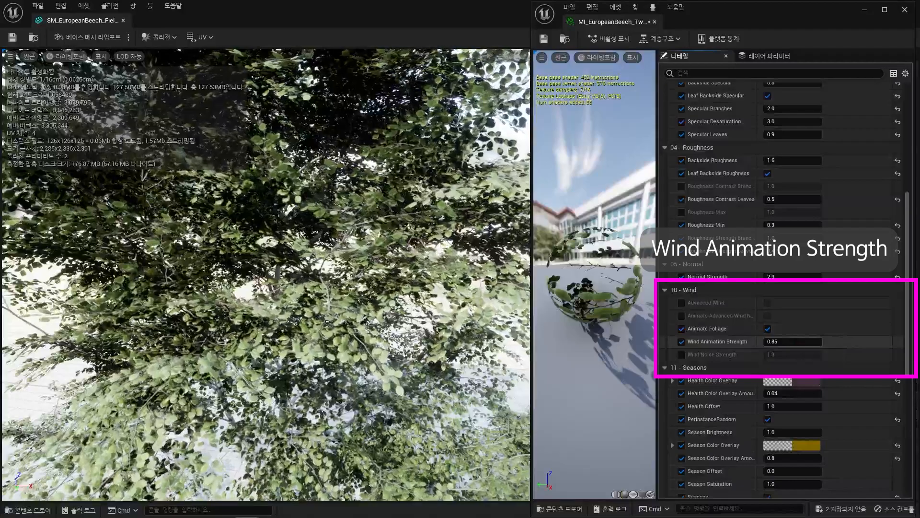
text(2)
key(Return)
text(10)
key(Return)
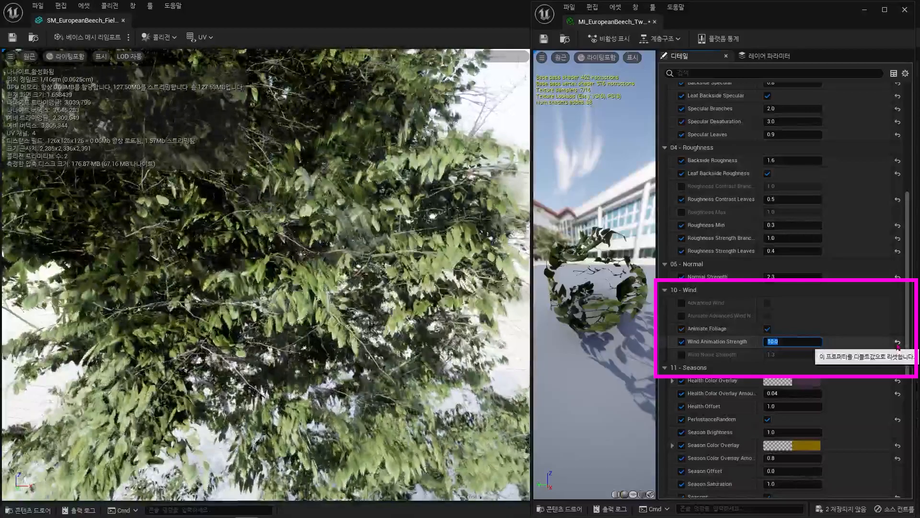
click(898, 342)
click(682, 341)
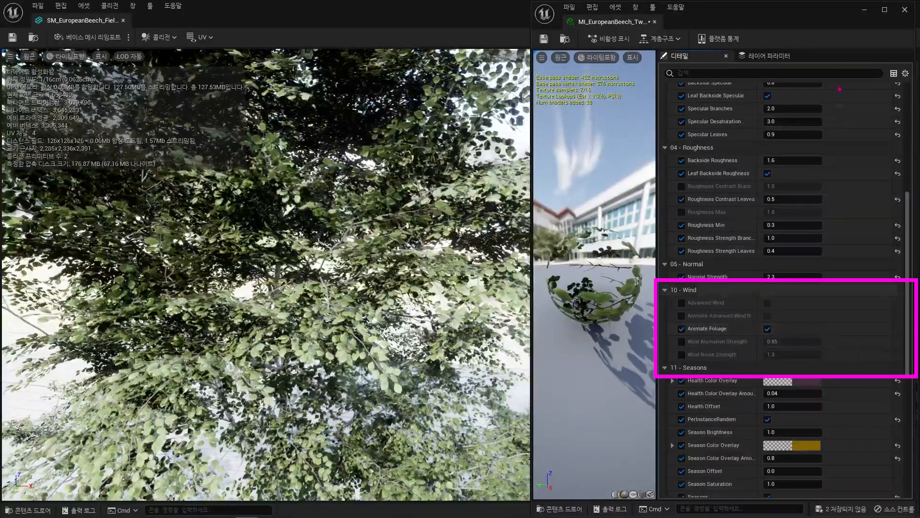
click(654, 22)
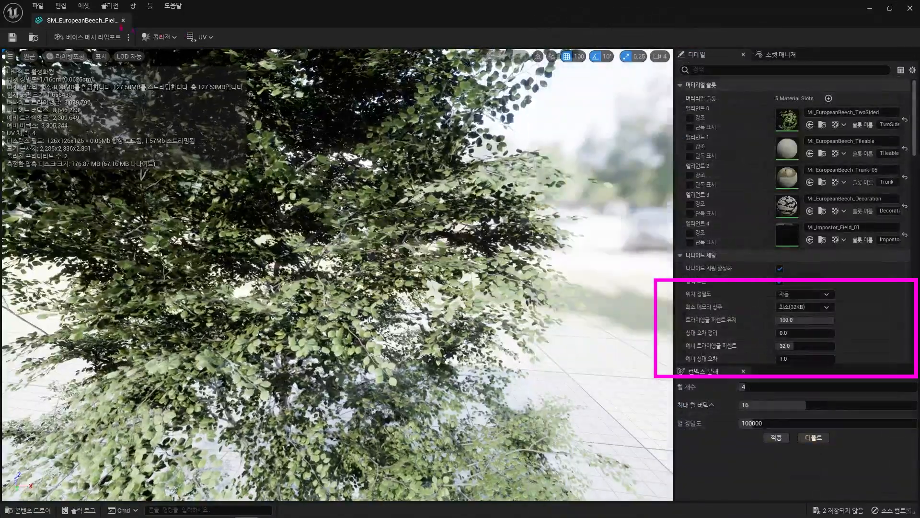
click(123, 21)
Filter the EuropeanBeech folder to levels and open EuropeanBeech_Asset_Zoo, saving the pending changes
right_drag(380, 154, 398, 324)
key(w)
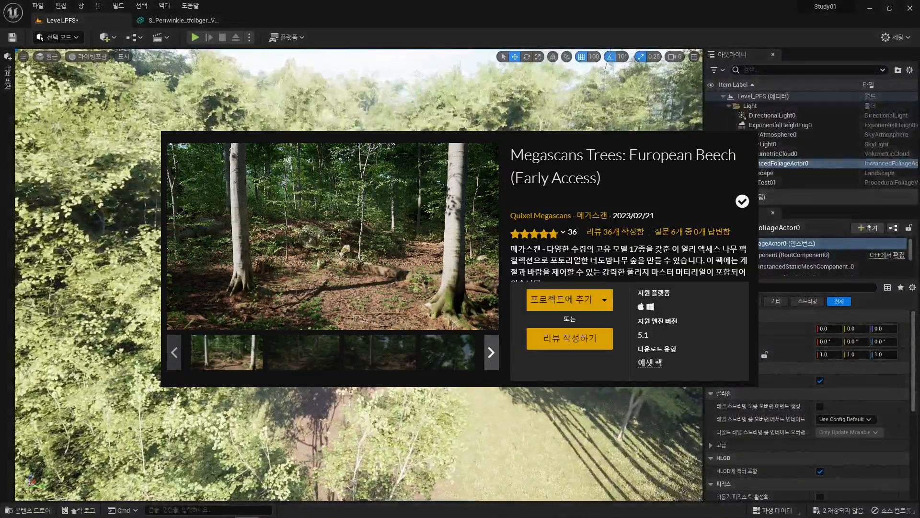
key(ctrl+space)
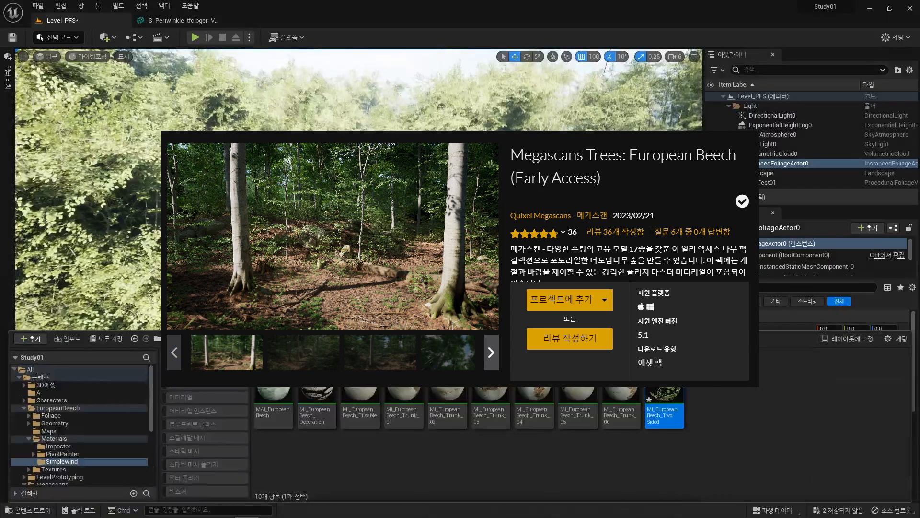
click(60, 407)
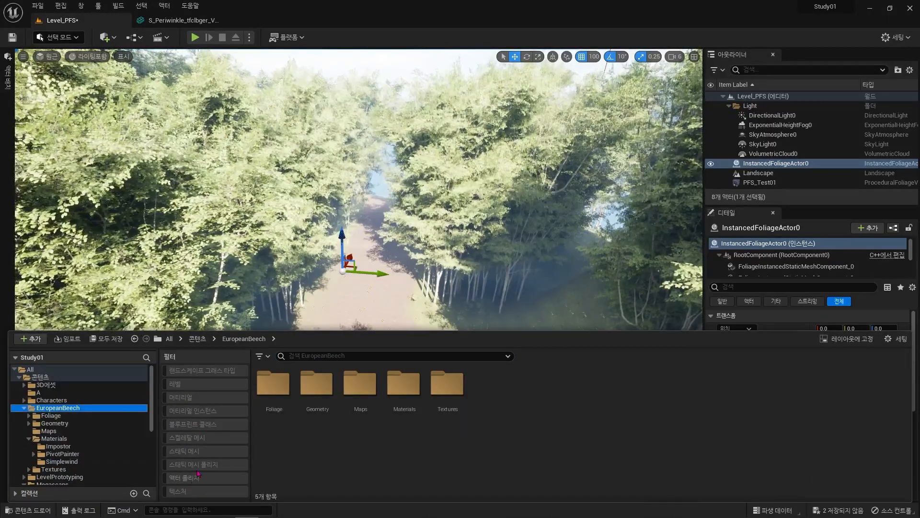
click(189, 384)
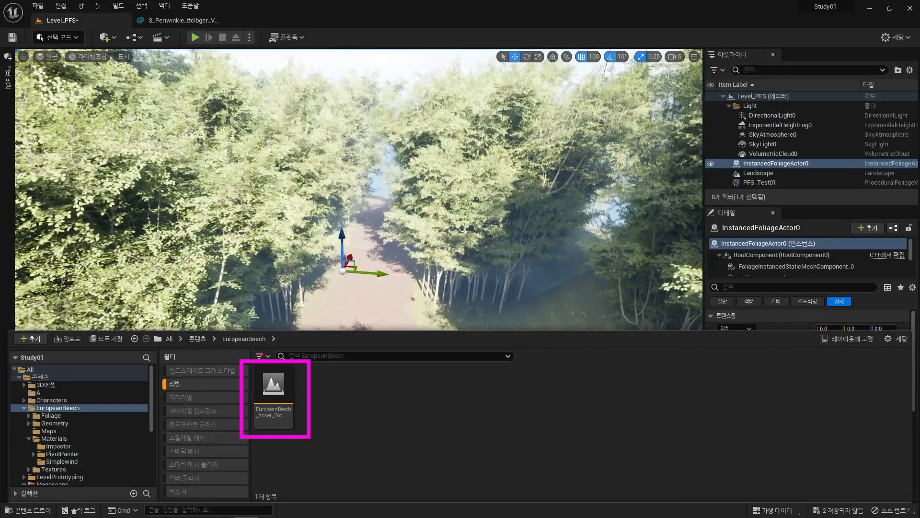
double_click(273, 386)
click(500, 373)
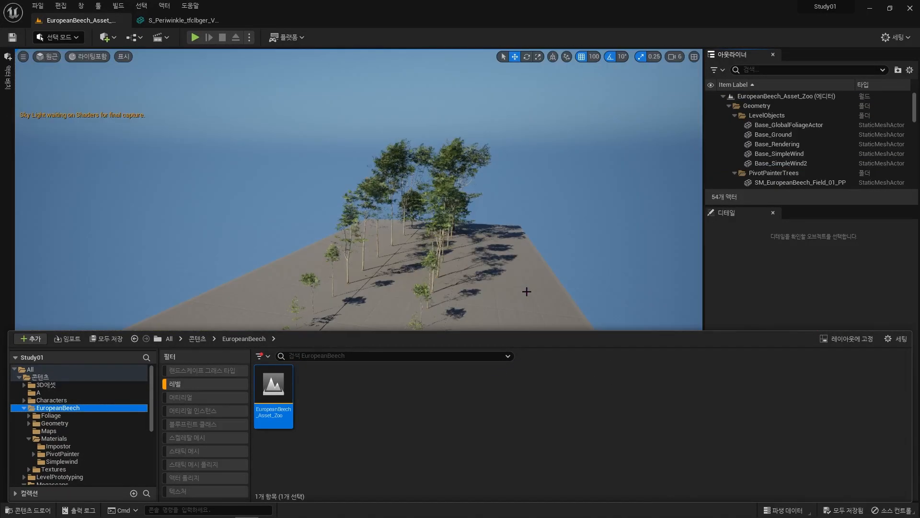
Set the camera speed to 3 and examine the Global Foliage Actor display and its windsock up close
right_drag(528, 292, 518, 296)
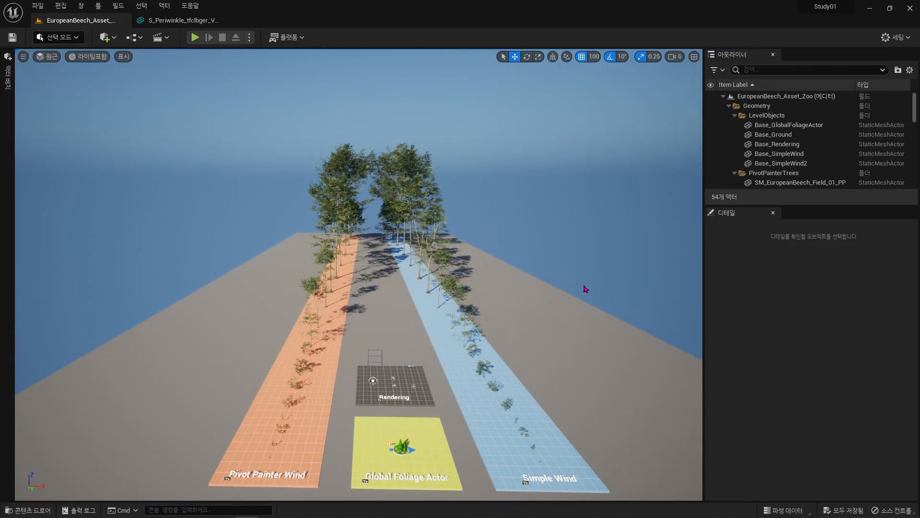
right_drag(581, 422, 593, 416)
right_drag(650, 148, 650, 154)
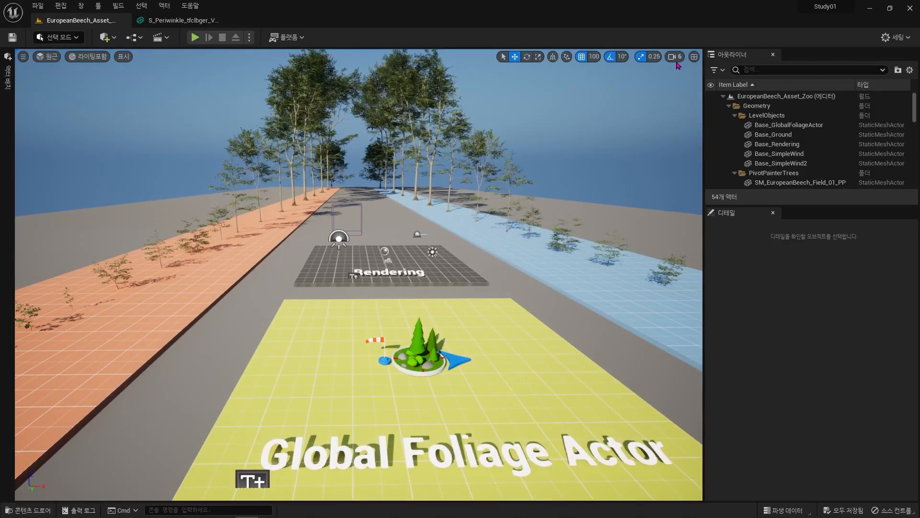
click(677, 59)
key(w)
mouse_move(415, 432)
right_down()
mouse_move(416, 444)
mouse_move(415, 433)
right_up()
key(a)
right_drag(173, 231, 184, 233)
key(w)
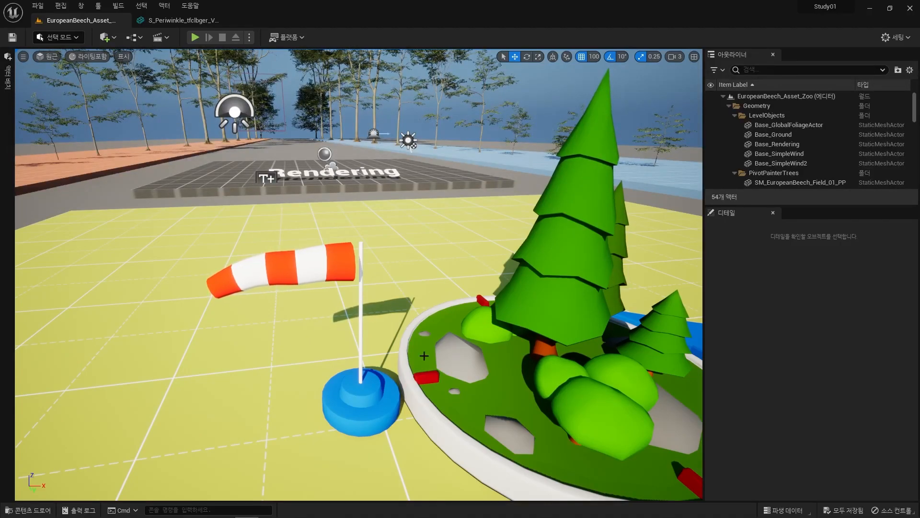
Select the yellow floor under the Global Foliage Actor display and check its entry among the level's actors
scroll(440, 274, down, 6)
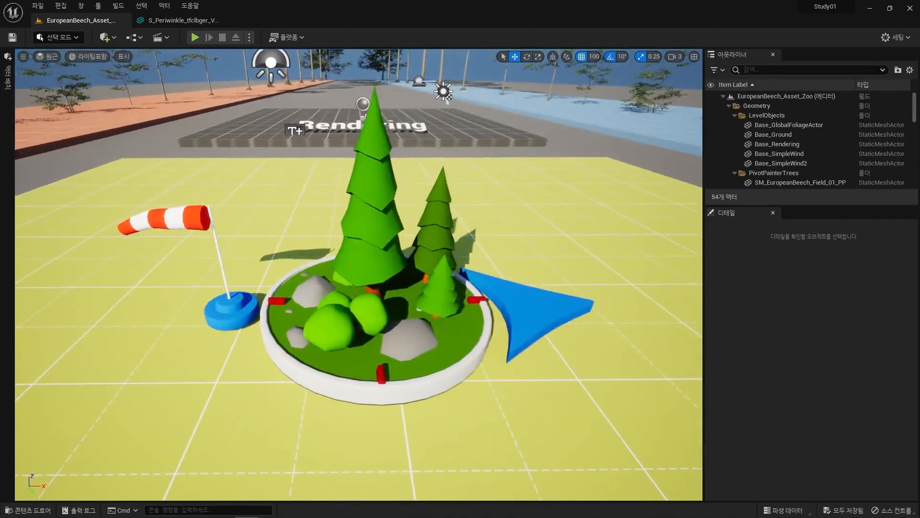
click(492, 304)
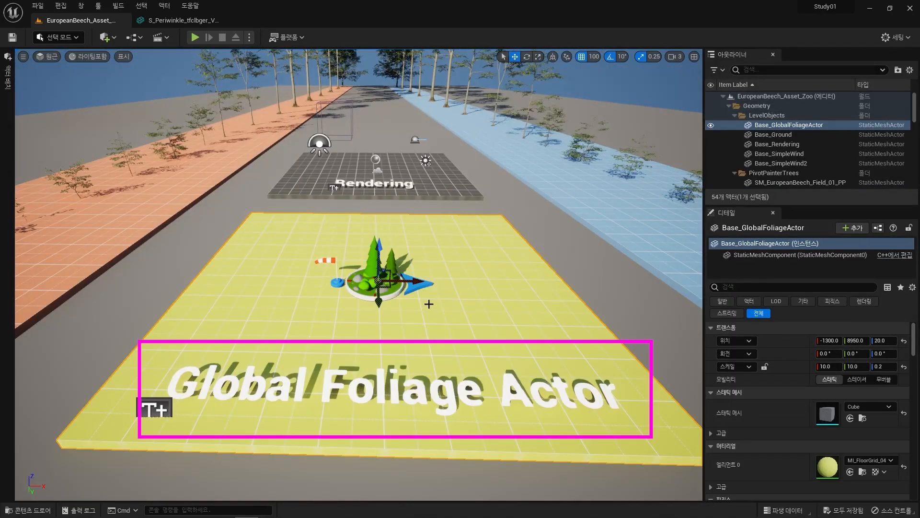
click(833, 126)
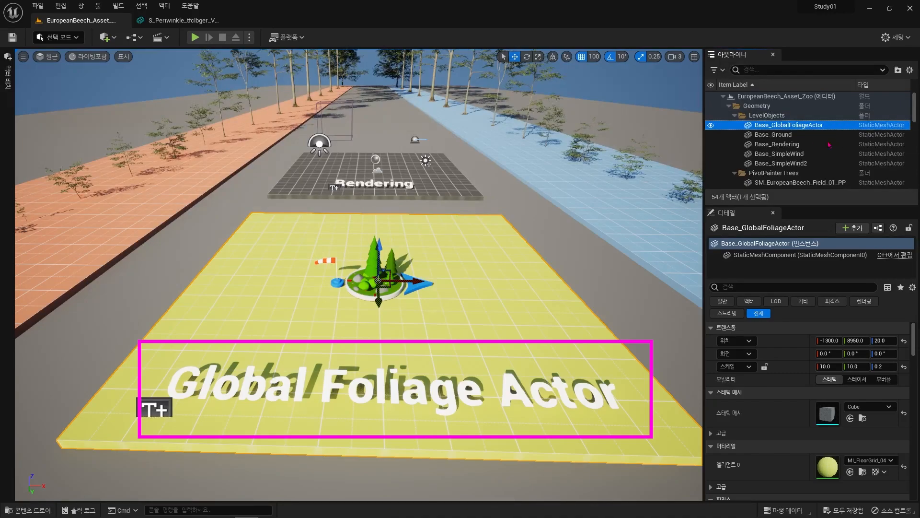
Clear the level filter and search all project content for "global foliage"
key(ctrl+space)
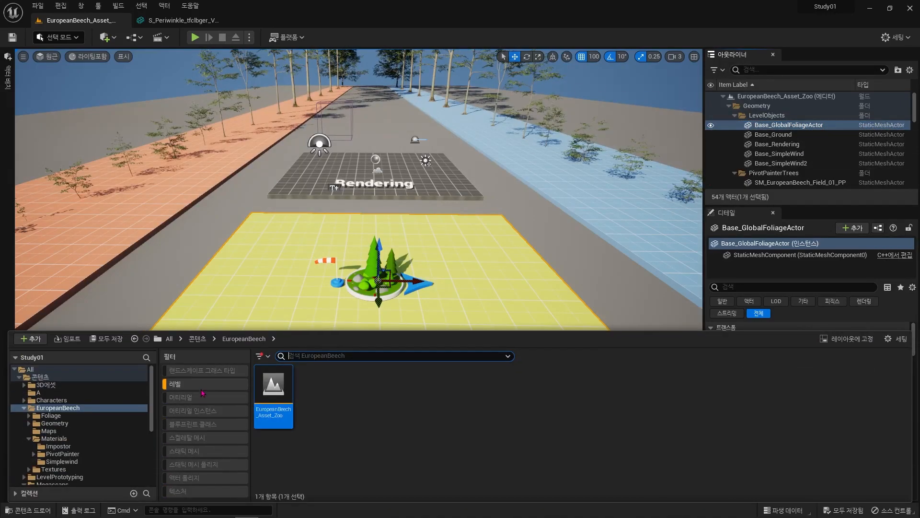
click(204, 385)
click(55, 425)
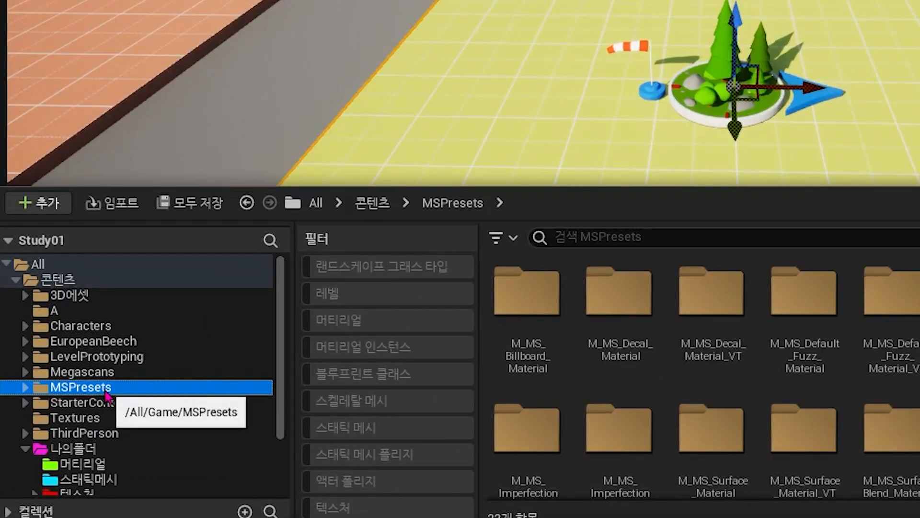
click(91, 266)
click(610, 238)
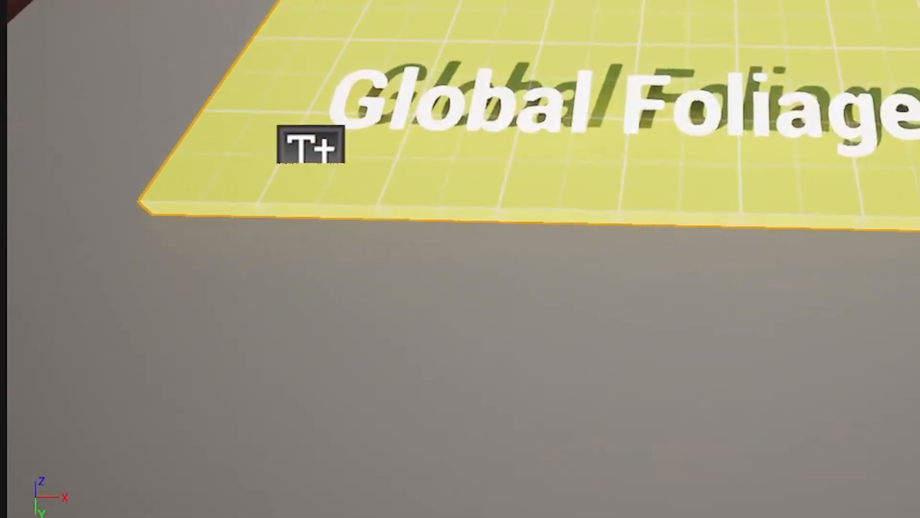
key(ctrl+space)
text(glo)
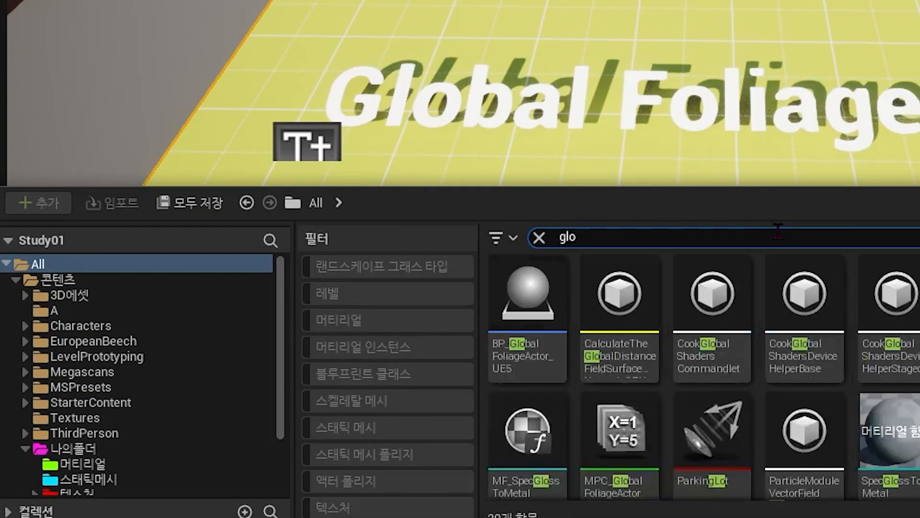
text(bal foliage)
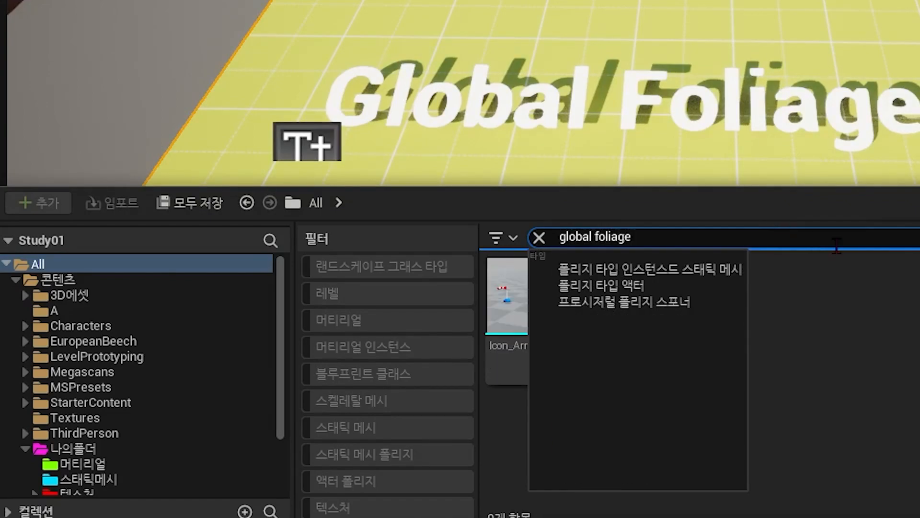
key(Return)
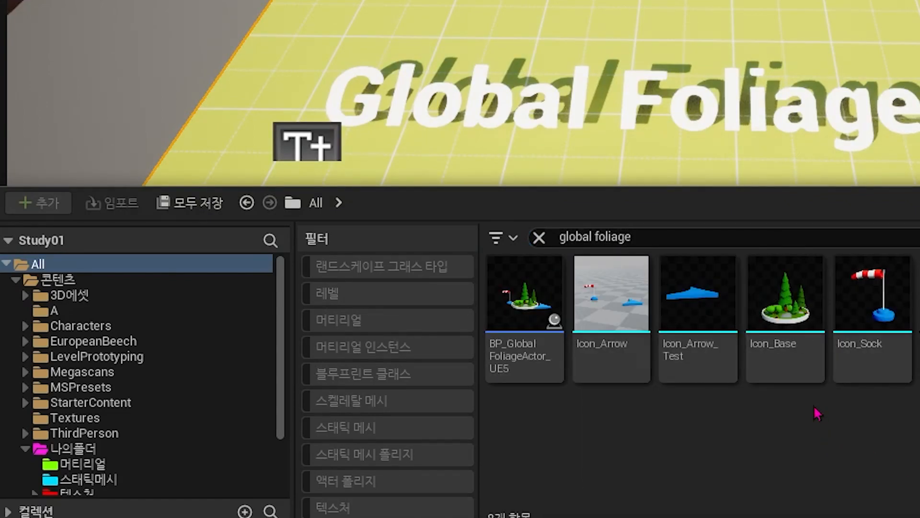
Place the BP_GlobalFoliageActor_UE5 blueprint on the yellow floor beside the existing display and raise it to a height of about 80
mouse_move(542, 369)
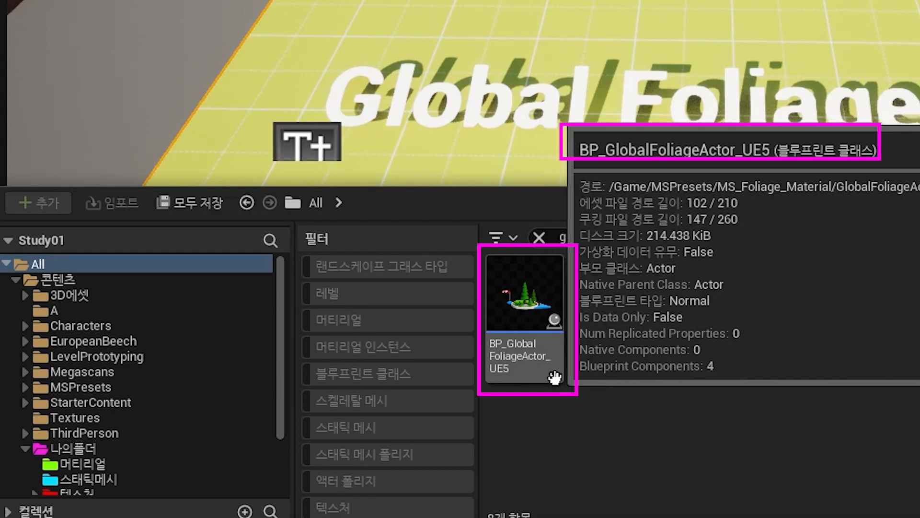
drag(545, 335, 792, 65)
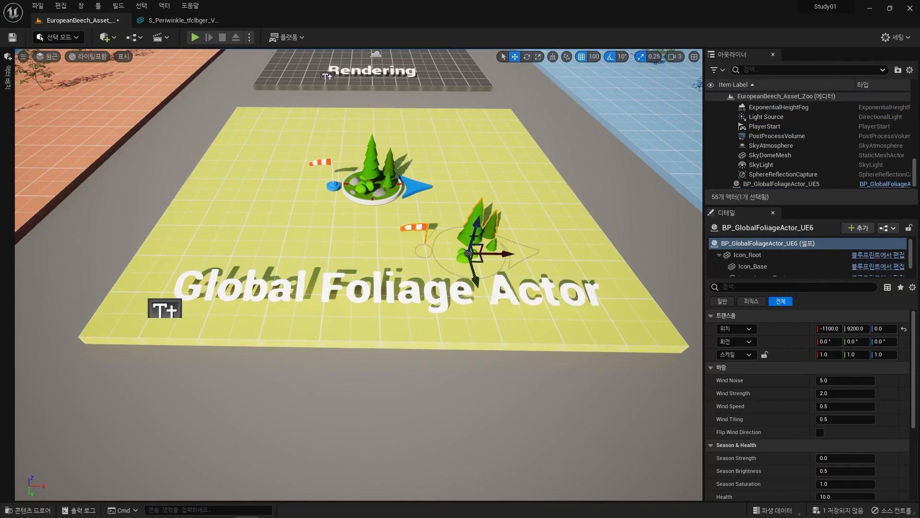
drag(481, 210, 484, 201)
Examine the placed foliage actor and its windsock up close, and compare it with the surrounding display and trees
right_drag(468, 176, 489, 134)
key(w)
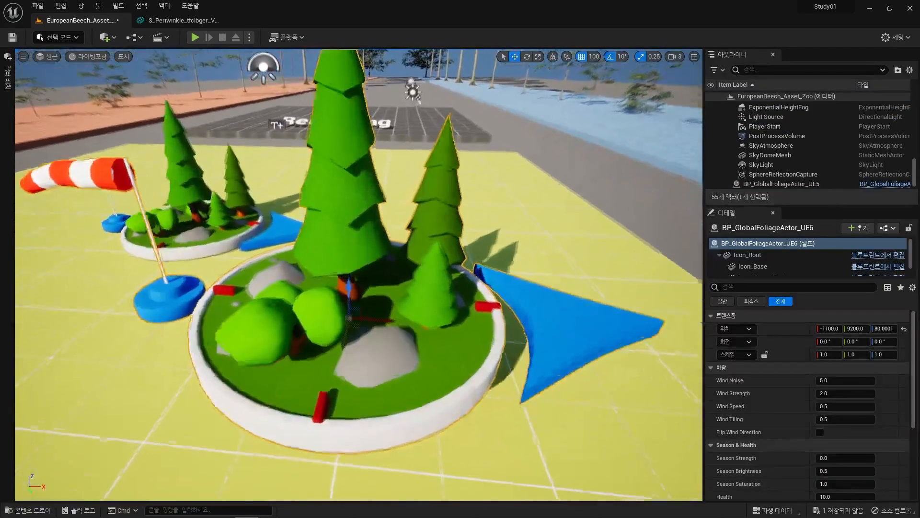
right_drag(235, 198, 244, 203)
key(a)
right_drag(221, 197, 273, 154)
key(w)
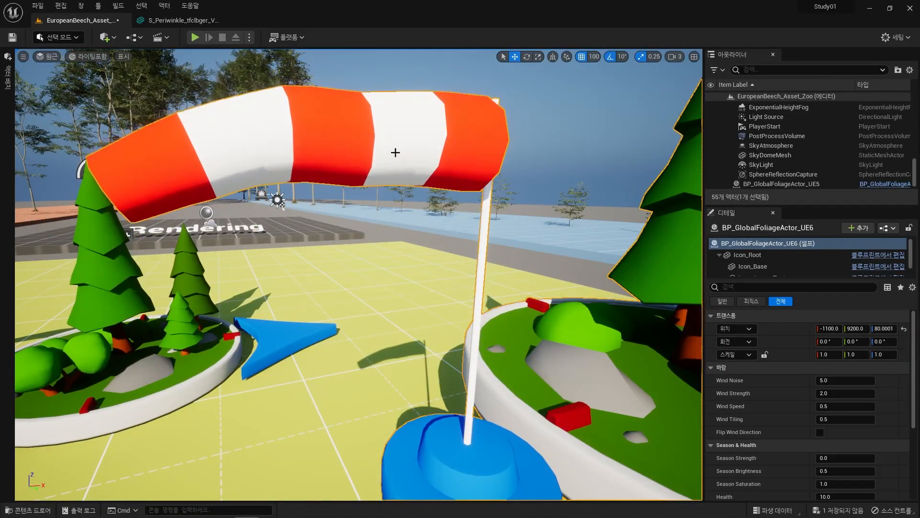
right_drag(366, 232, 319, 249)
key(s)
right_drag(455, 156, 475, 158)
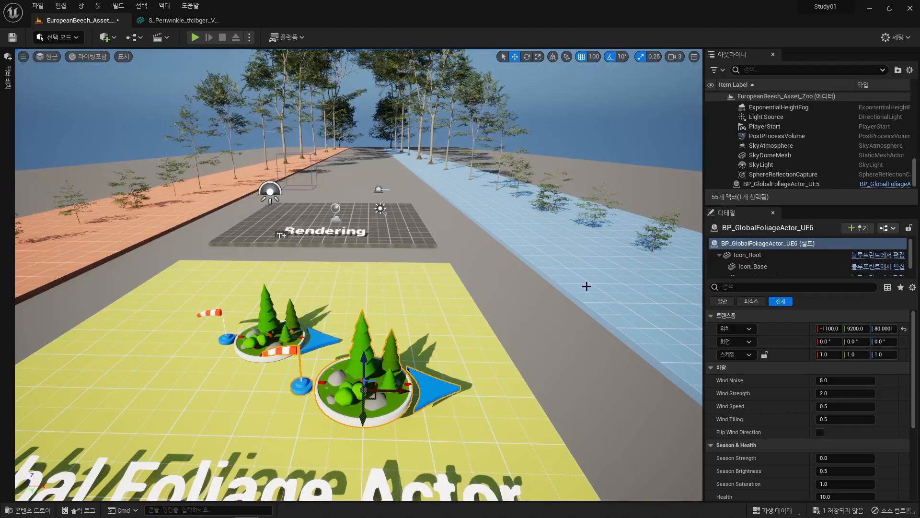
Enlarge the details area to show more of the foliage actor's wind, season and color settings
drag(767, 205, 734, 125)
drag(692, 171, 629, 172)
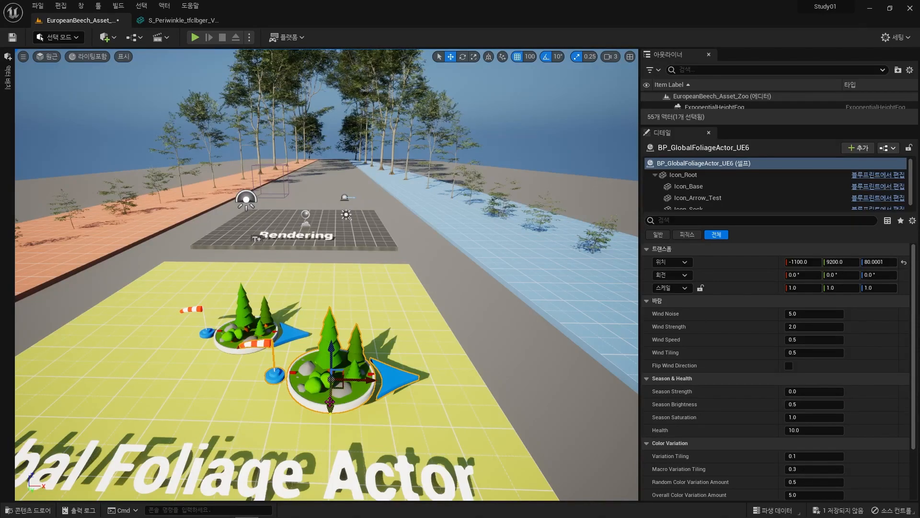
Try moving the foliage actor onto the blue floor beside the beech trees, at about X -400, Y 4200
key(ctrl+z)
key(f)
right_drag(297, 307, 288, 317)
drag(203, 351, 487, 349)
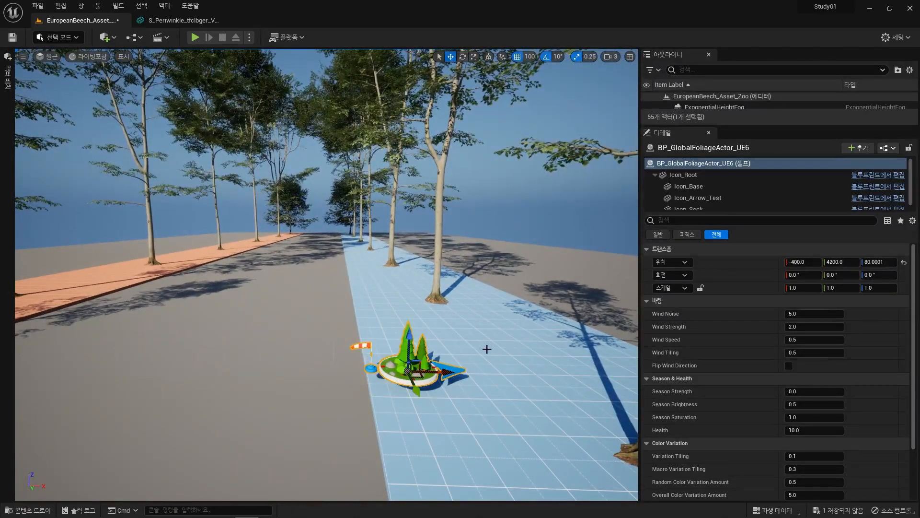
Open the Level_PFS level from the 레벨 folder
key(ctrl+space)
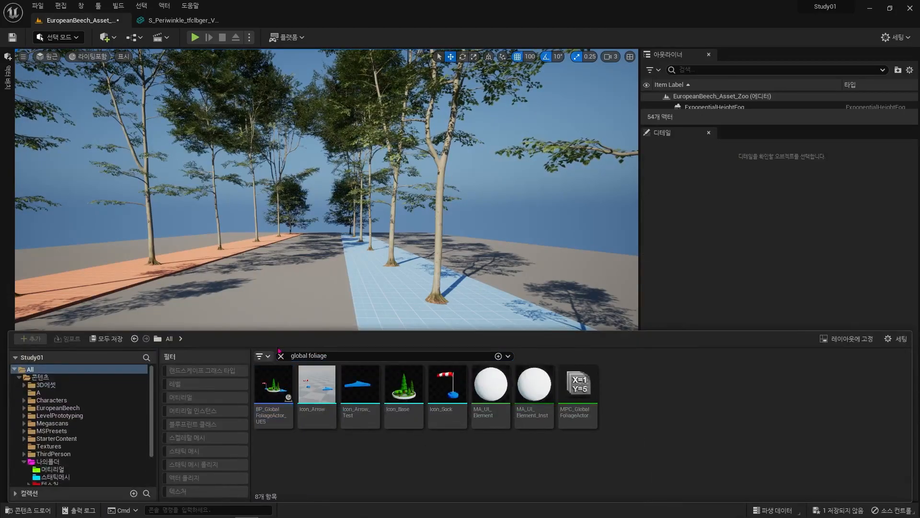
scroll(72, 422, down, 2)
click(49, 451)
click(42, 458)
double_click(534, 388)
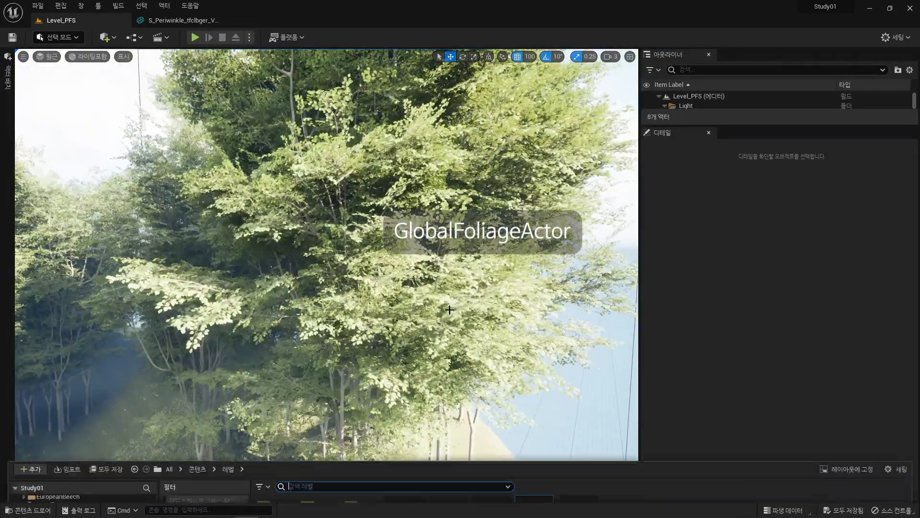
Search all content for "global" and place BP_GlobalFoliageActor_UE5 in front of the forest trees at about -12900, 5500, 5000
key(ctrl+space)
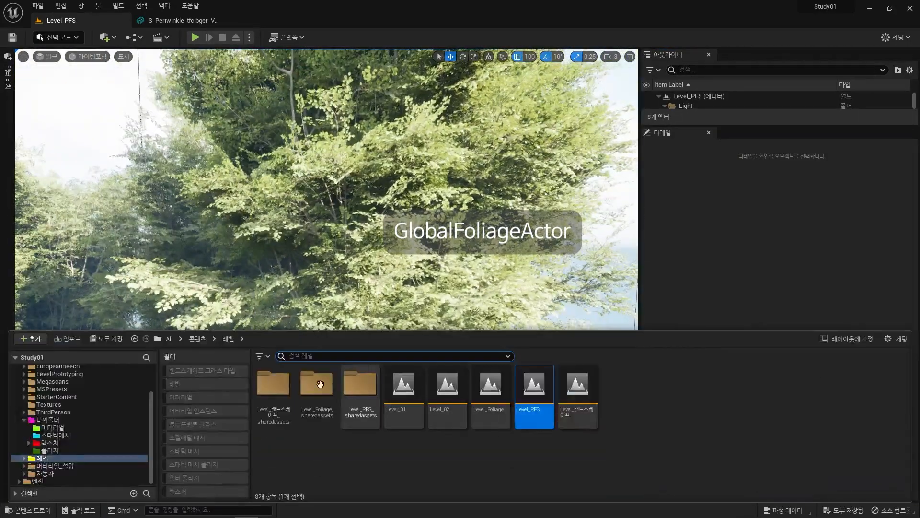
scroll(70, 411, up, 3)
click(47, 369)
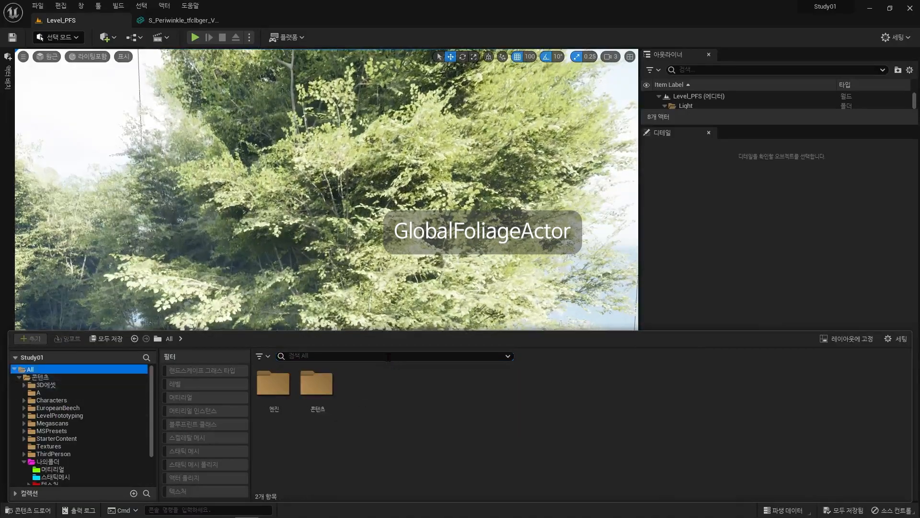
click(389, 357)
text(global)
drag(274, 384, 360, 295)
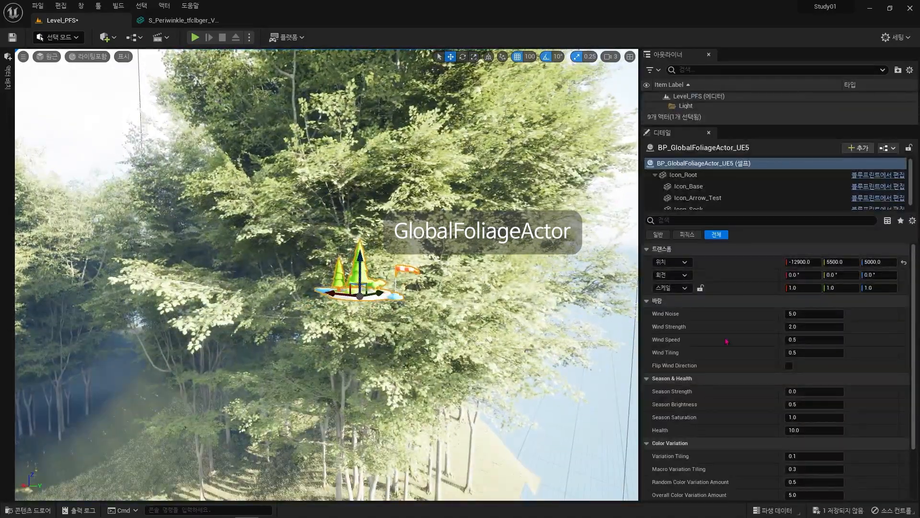
Try the foliage actor's Wind Strength at 5, look at the tree movement, and restore the default strength
click(794, 329)
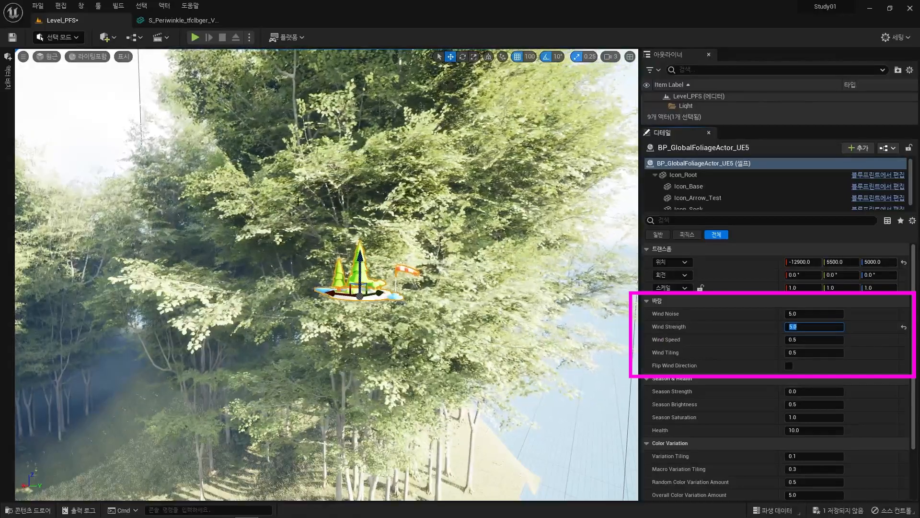
right_drag(282, 203, 357, 206)
click(904, 328)
Try Wind Speed at 10 together with Wind Strength at 10, and restore the default Wind Strength
click(815, 340)
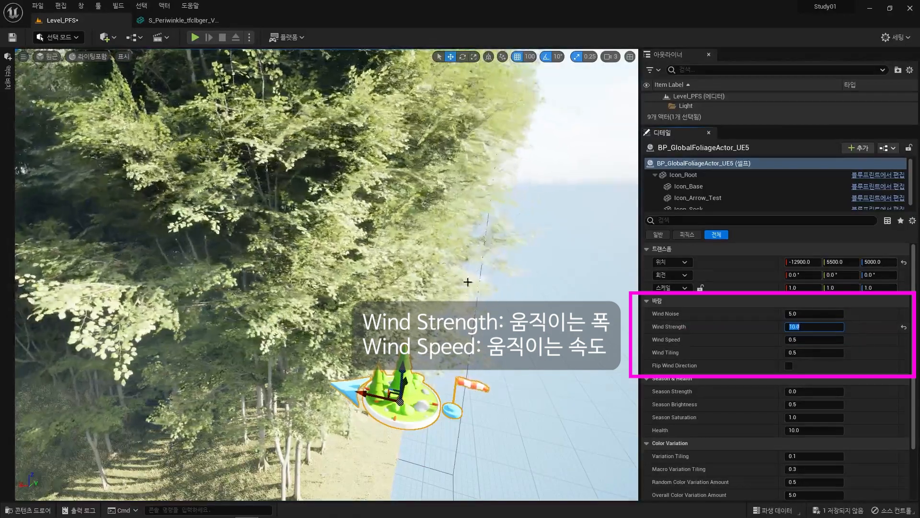
click(834, 340)
text(10)
key(Return)
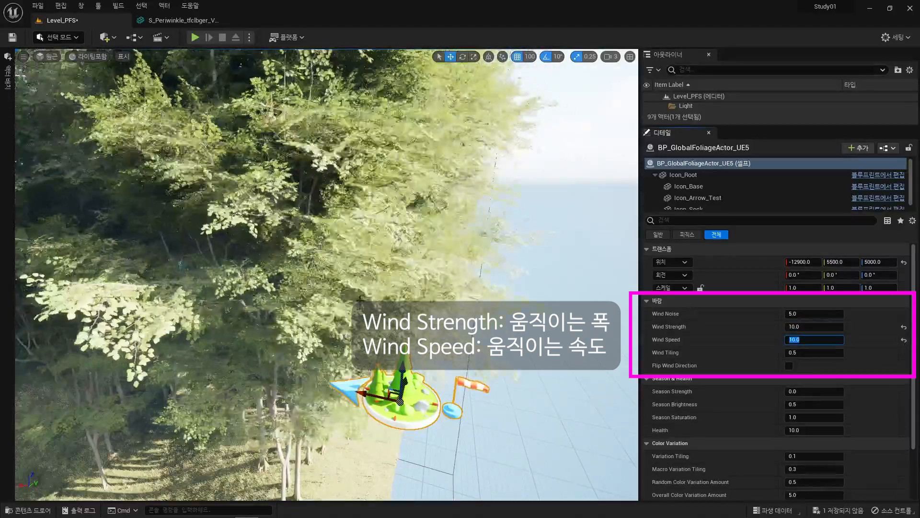
click(904, 327)
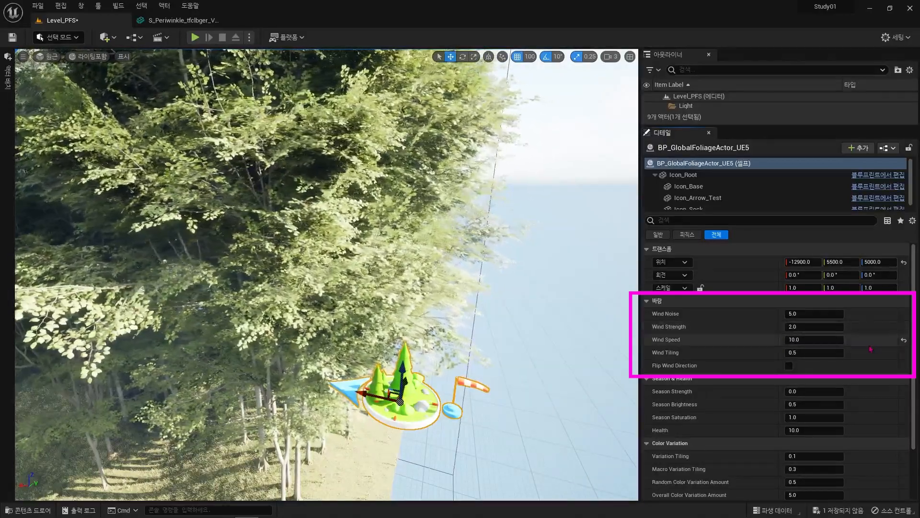
Try Wind Strength at 10 with Wind Speed at 0.5, and restore the default Wind Strength
click(842, 328)
text(10)
key(Return)
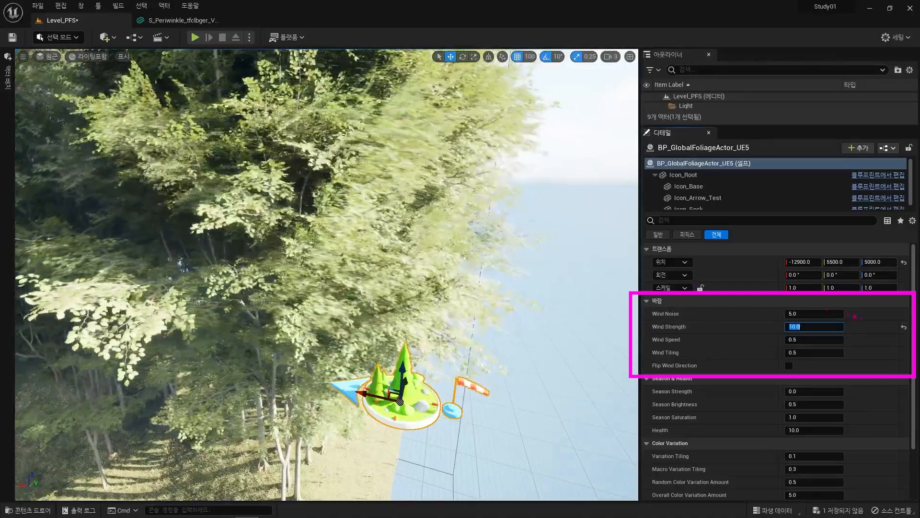
click(904, 327)
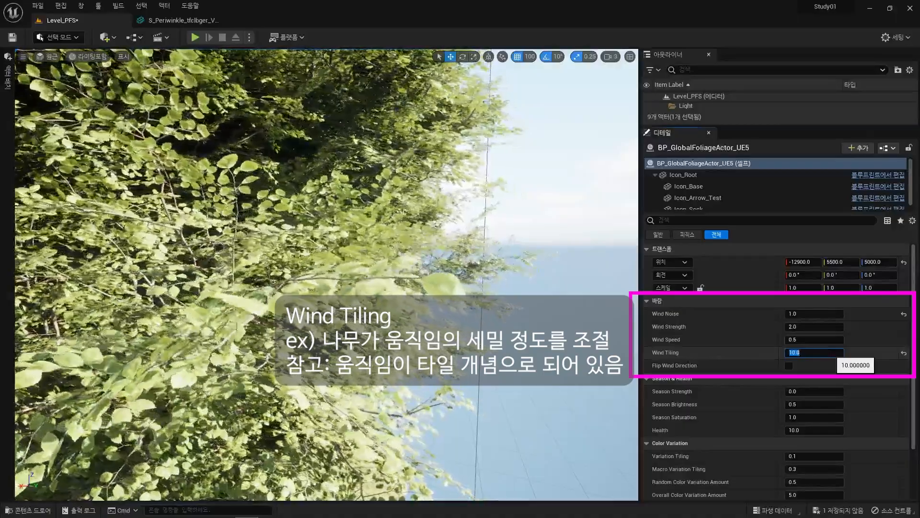
Examine a leafy branch up close with Wind Tiling at 10, and set Wind Tiling to 0.5
right_drag(517, 287, 470, 287)
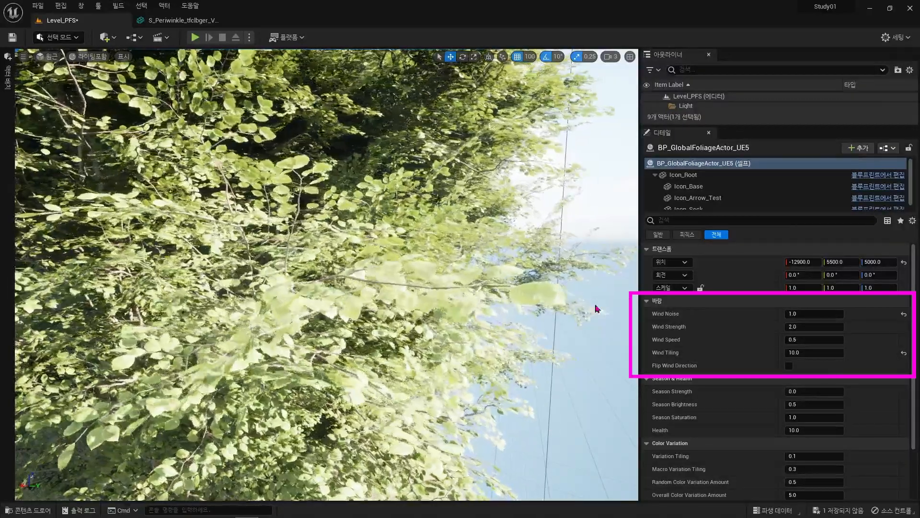
key(w)
right_drag(596, 310, 671, 313)
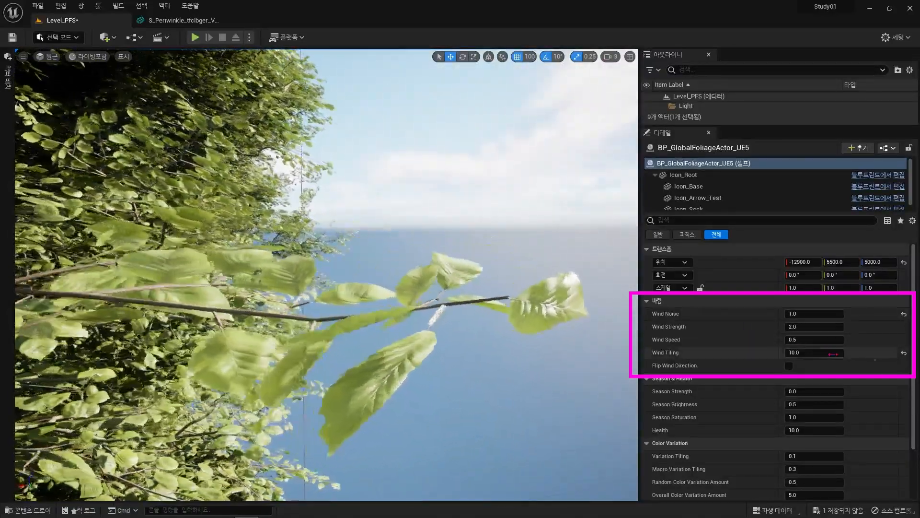
click(815, 353)
text(1)
key(BackSpace)
text(0.5)
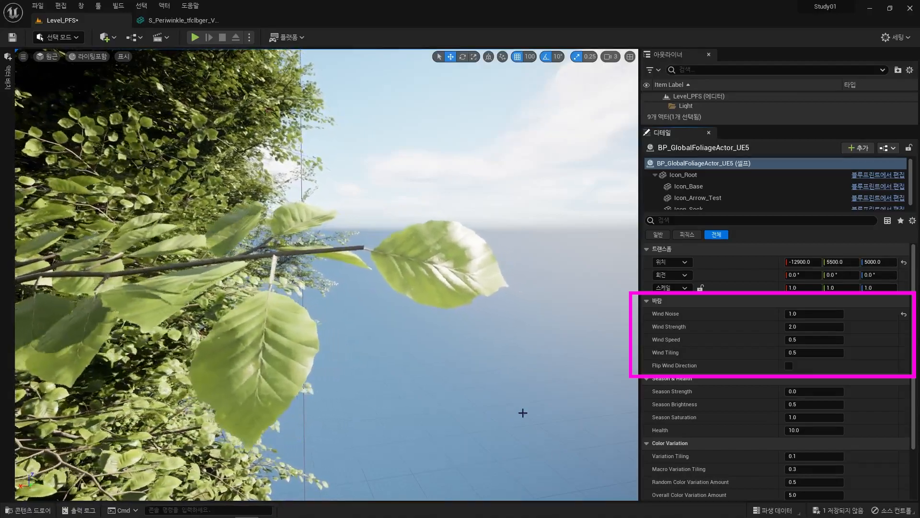
Try Wind Tiling at 10 once more on the close-up branch, and restore its default
text(10)
key(Return)
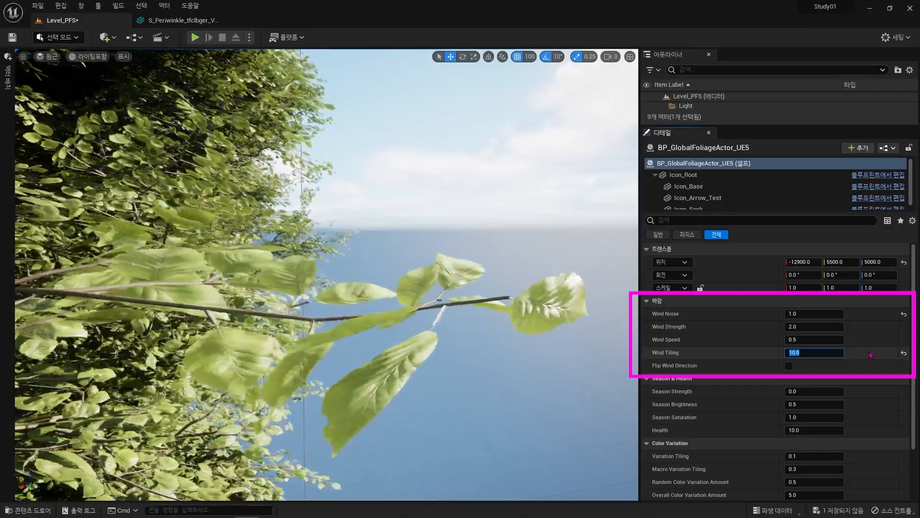
click(903, 353)
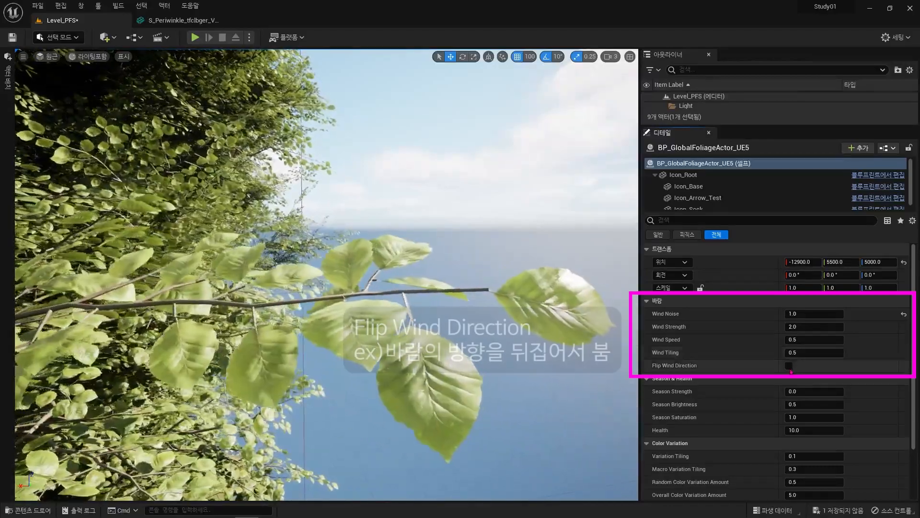
Enable Flip Wind Direction and compare the foliage actor's windsock with the default direction
click(789, 366)
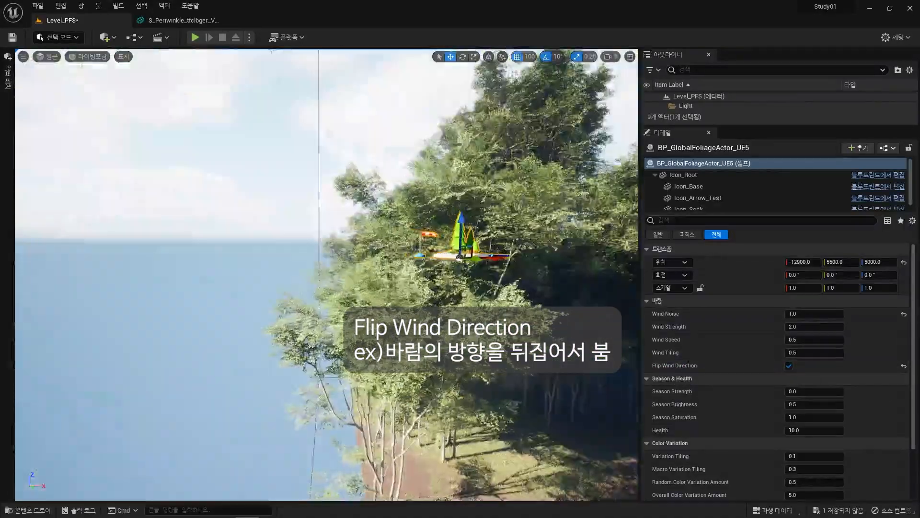
right_drag(326, 273, 546, 295)
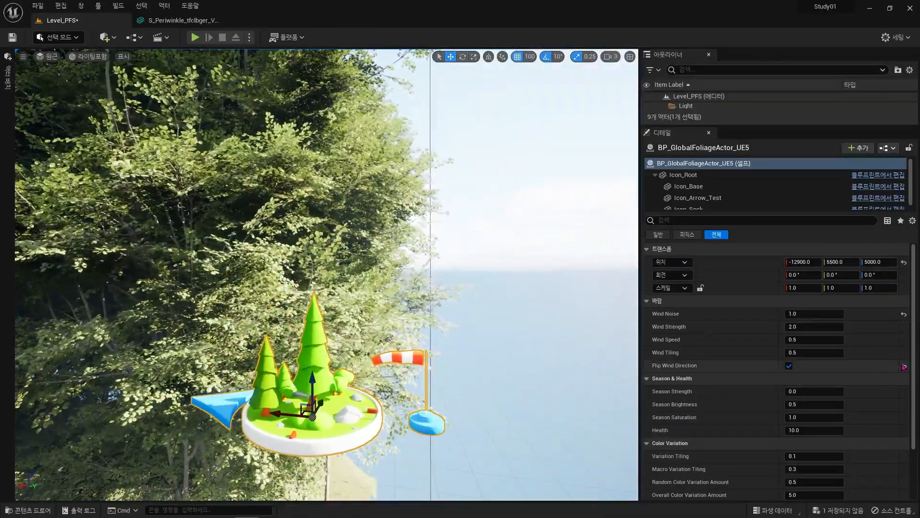
click(903, 366)
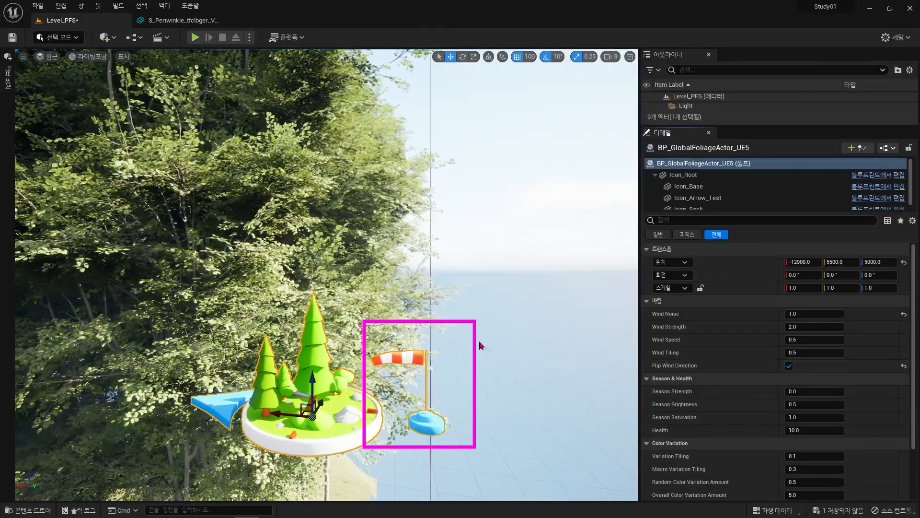
Turn off Flip Wind Direction and rotate the foliage actor about its vertical axis beside the trees
click(788, 365)
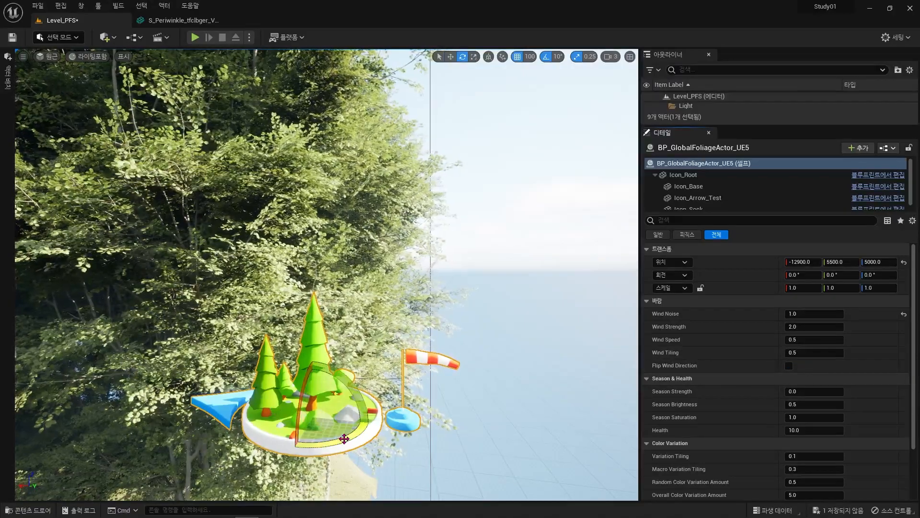
drag(251, 409, 277, 398)
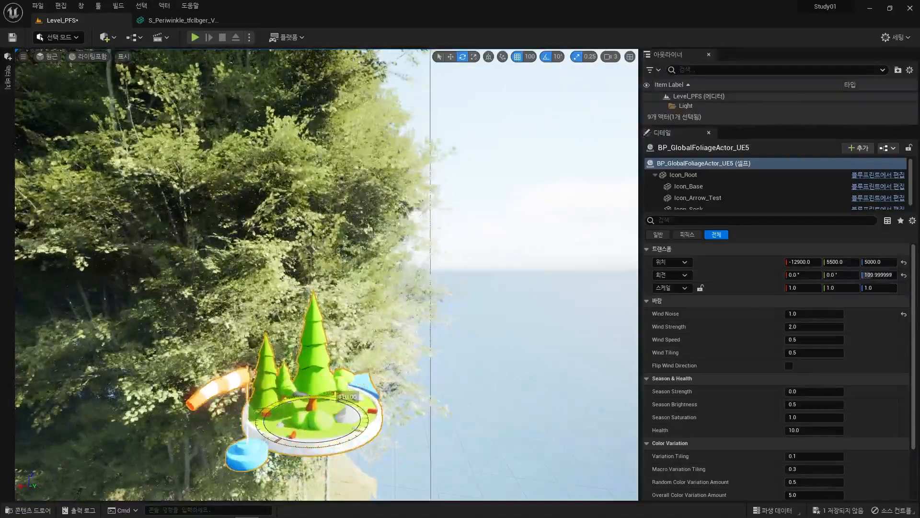
drag(369, 421, 371, 423)
key(d)
right_drag(371, 423, 259, 415)
key(d)
mouse_move(335, 385)
right_down()
mouse_move(357, 388)
mouse_move(336, 385)
right_up()
key(s)
Rotate the foliage actor to -170° about Z and set Flip Wind Direction back to off
drag(269, 385, 223, 402)
key(a)
right_drag(472, 292, 509, 293)
key(a)
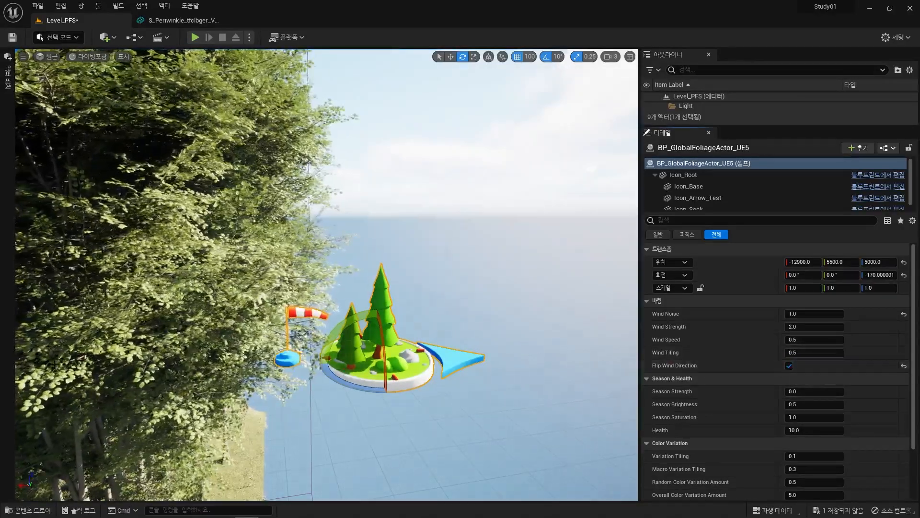
click(790, 365)
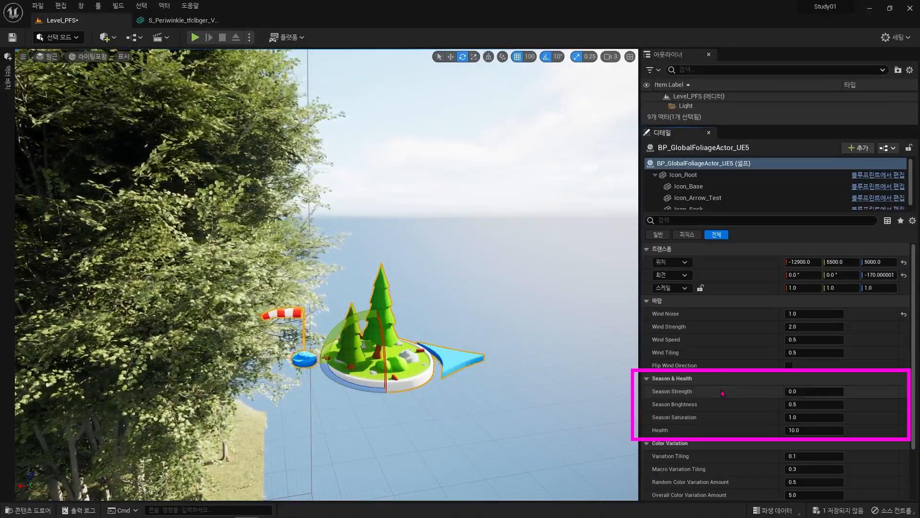
Set the foliage actor's Season Strength to 10 with the tree canopy in view
scroll(719, 396, down, 1)
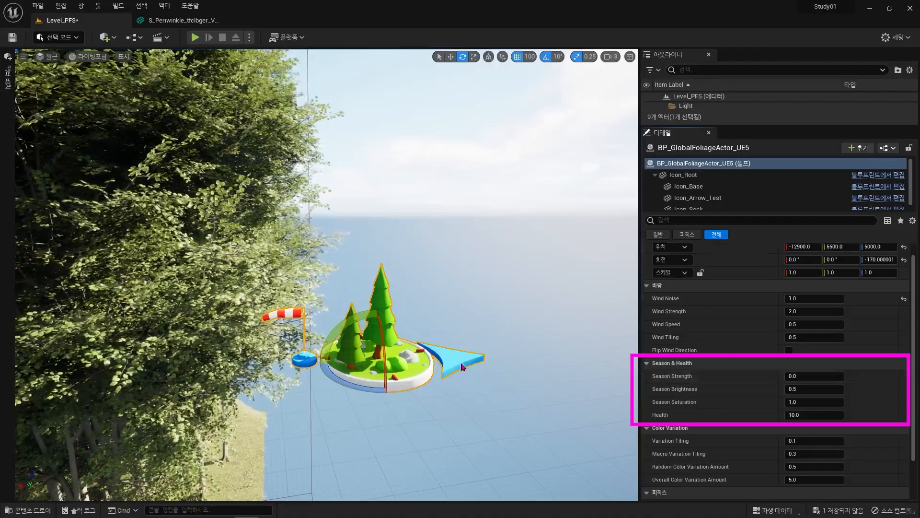
key(d)
right_drag(460, 361, 458, 362)
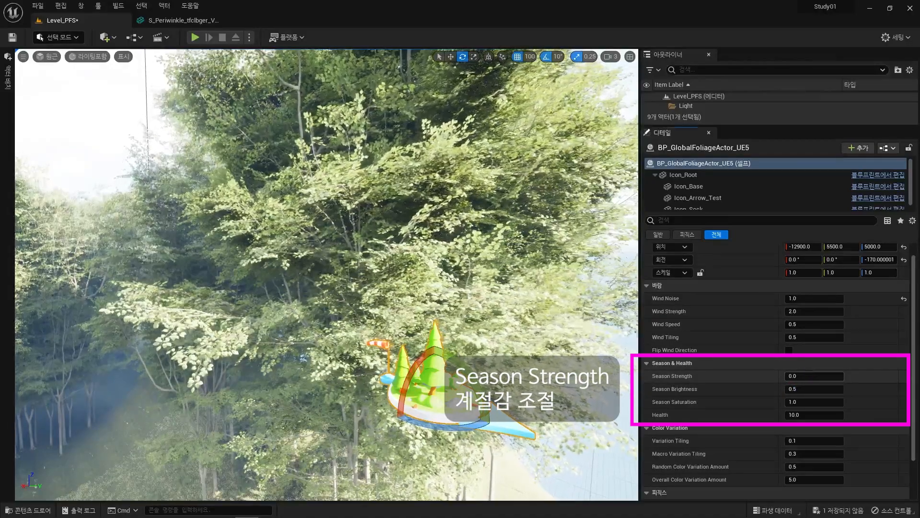
text(10)
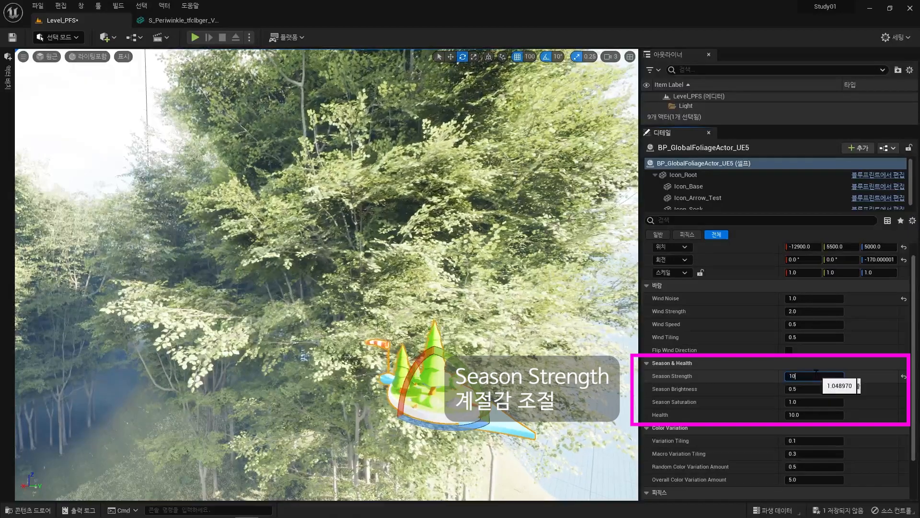
key(Return)
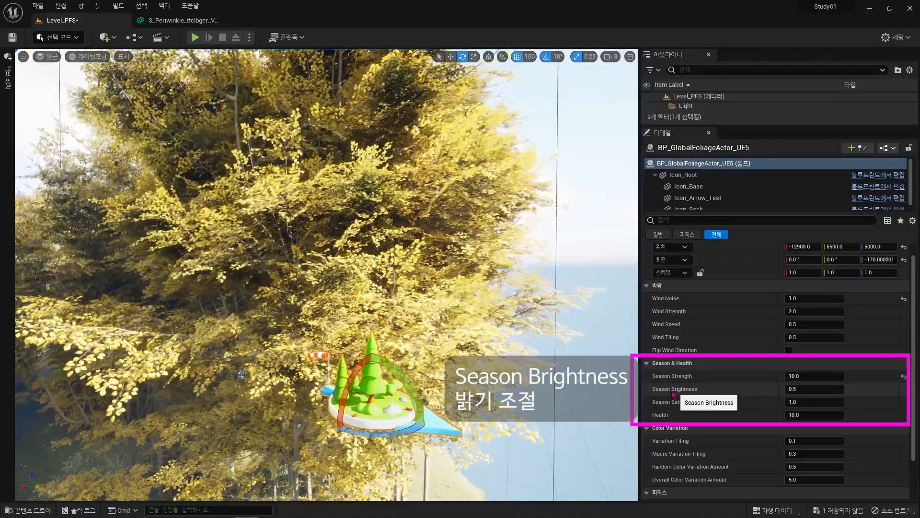
Try Season Brightness at 10 and Season Saturation at 10 in turn, restoring each to its default
click(878, 378)
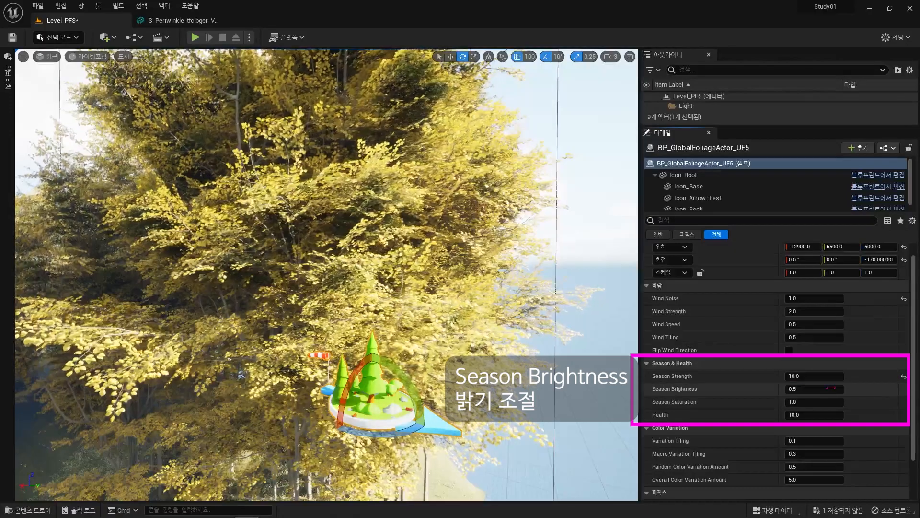
click(830, 389)
text(10)
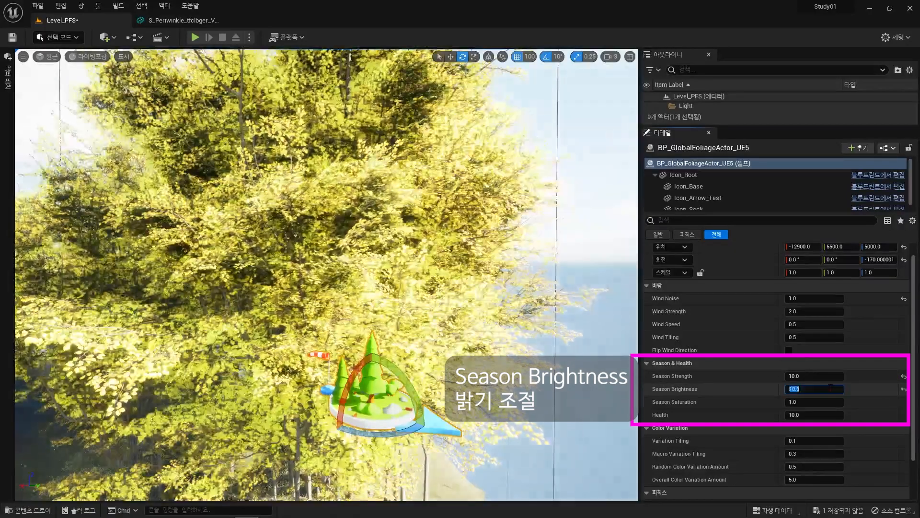
key(Return)
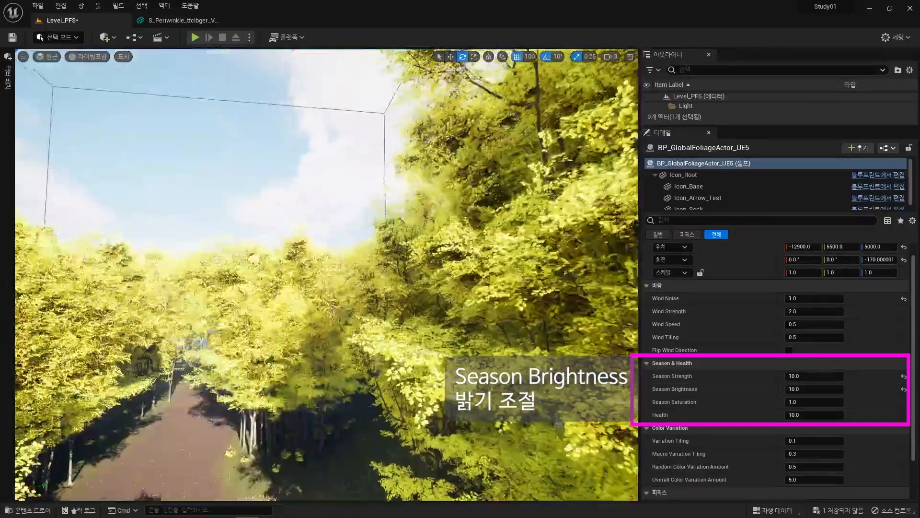
right_drag(560, 341, 633, 348)
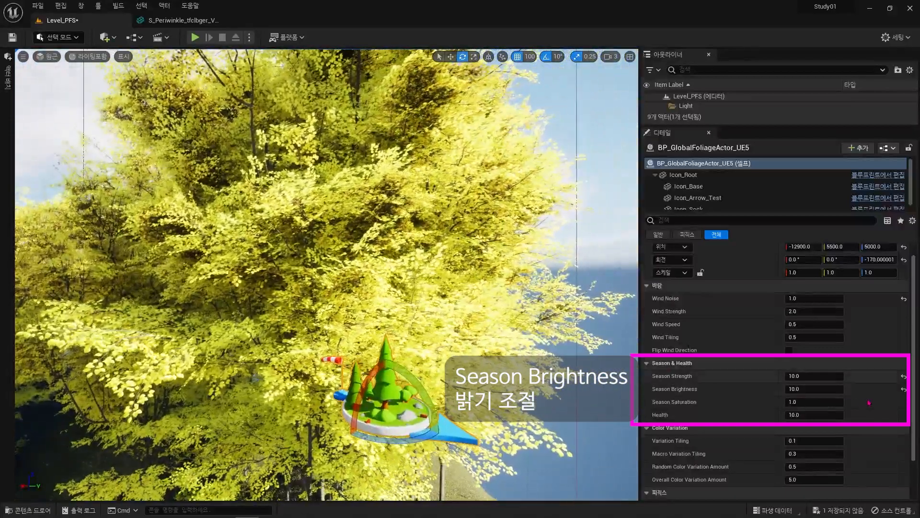
click(903, 389)
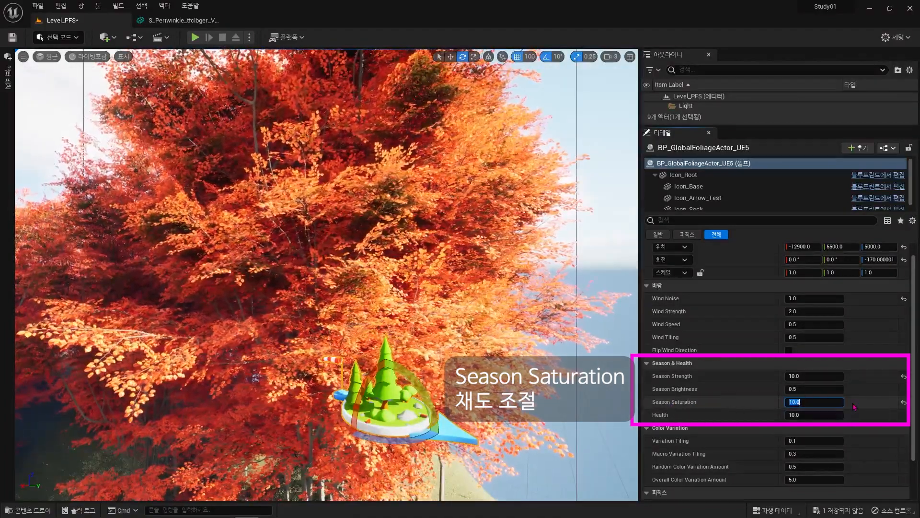
right_drag(541, 364, 335, 364)
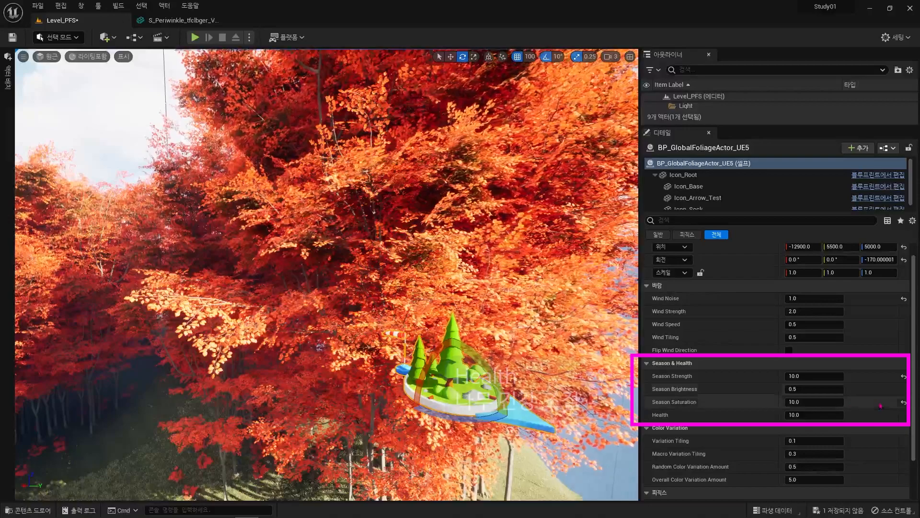
click(904, 404)
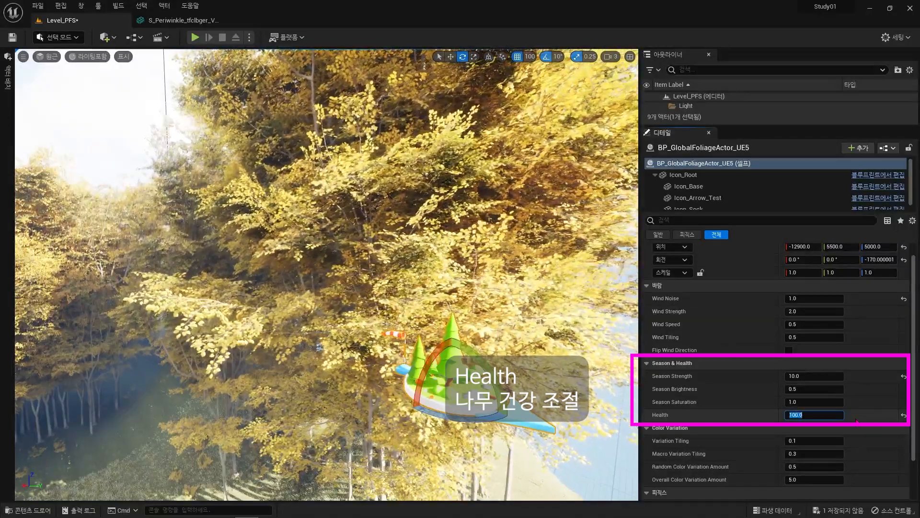
Restore the default Season Strength and try the foliage actor's Health at 0
click(904, 376)
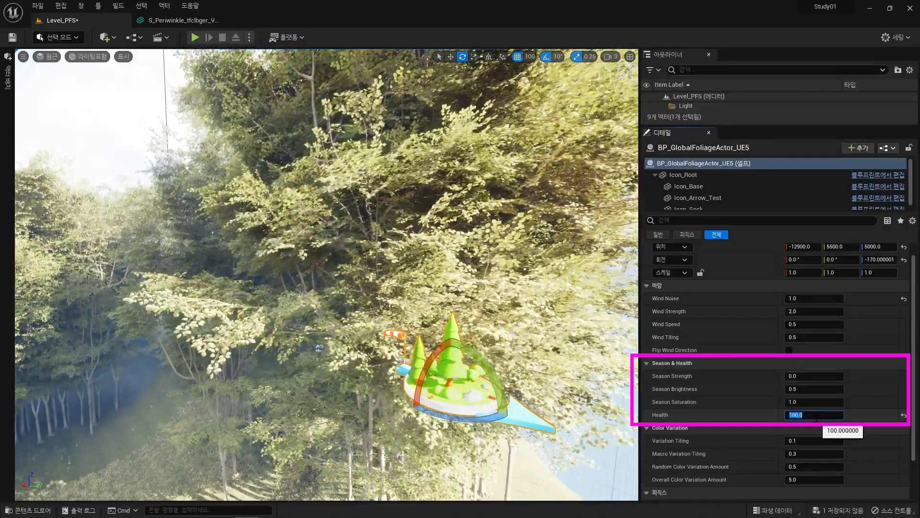
text(0)
key(Return)
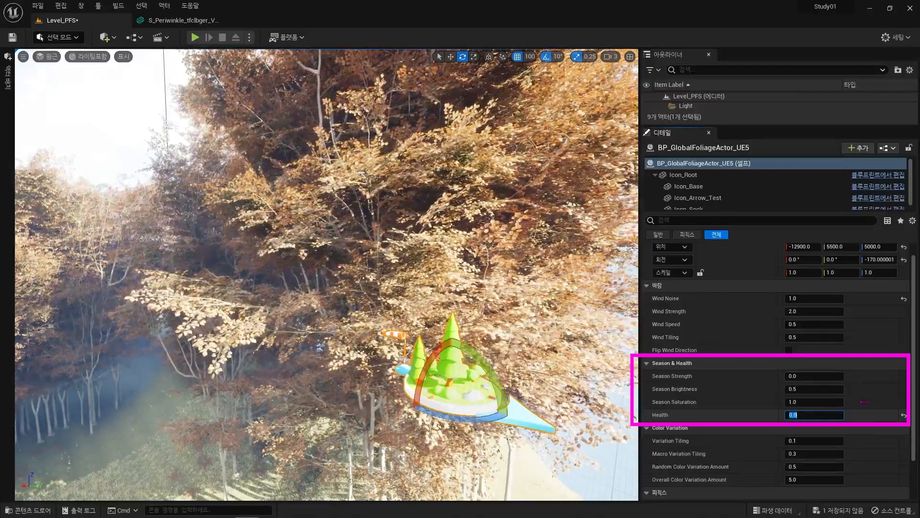
click(829, 402)
click(874, 403)
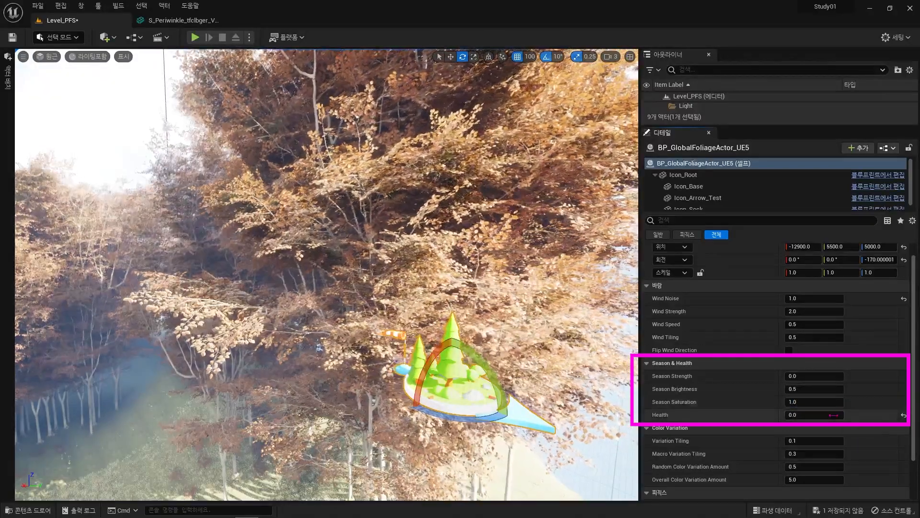
key(w)
mouse_move(412, 268)
right_down()
mouse_move(460, 264)
mouse_move(446, 256)
mouse_move(484, 274)
mouse_move(503, 263)
mouse_move(465, 282)
mouse_move(461, 299)
mouse_move(427, 289)
right_up()
key(w)
key(w)
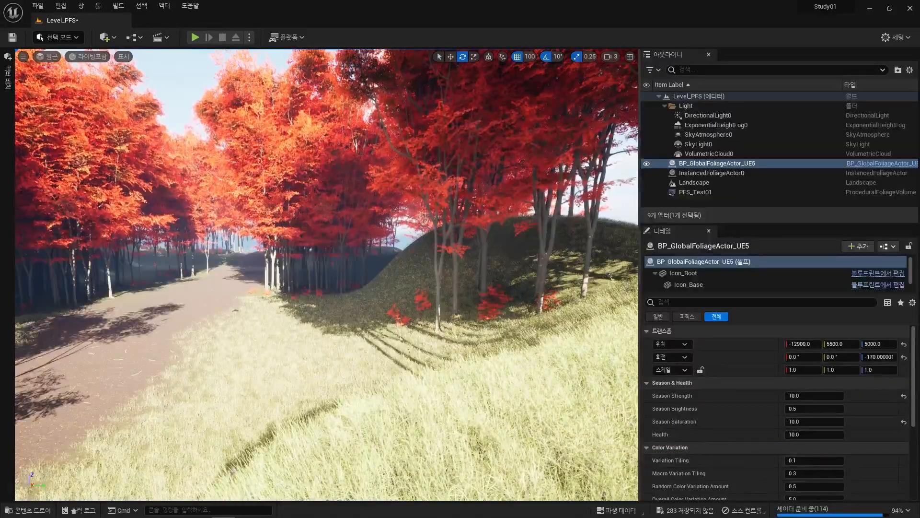
Browse to the Megascans 3D_Plants folder and filter its contents to material instances
right_drag(518, 355, 524, 349)
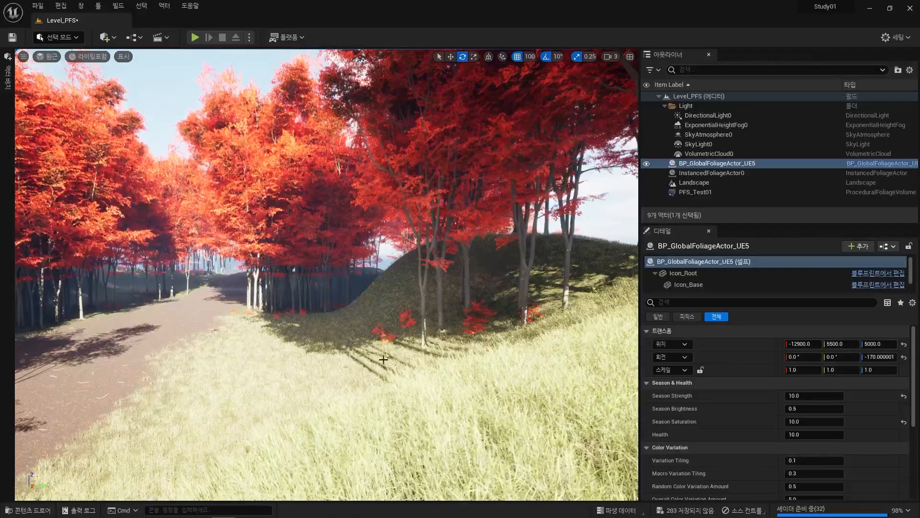
click(575, 389)
key(ctrl+space)
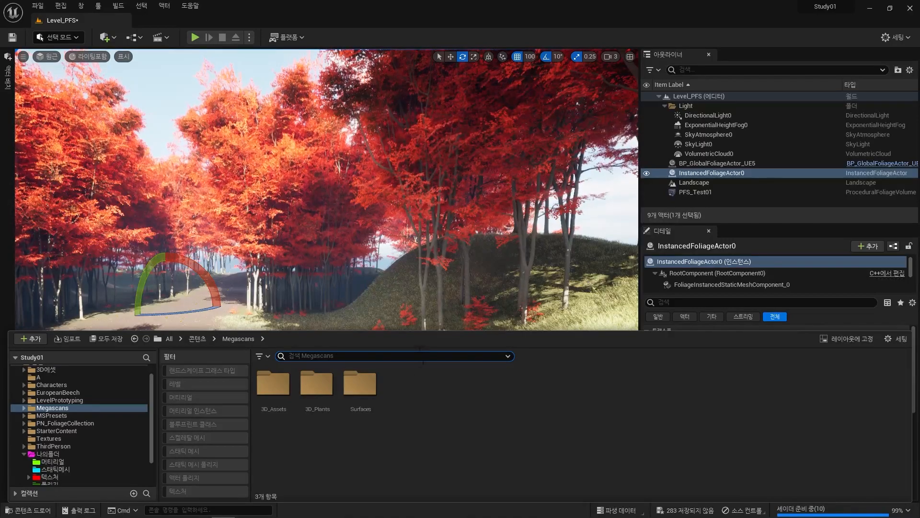
click(24, 407)
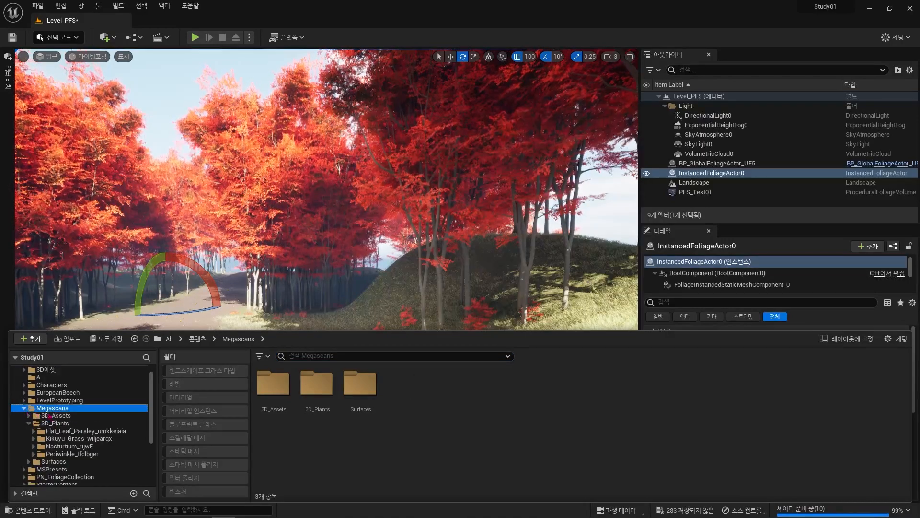
click(56, 424)
click(30, 423)
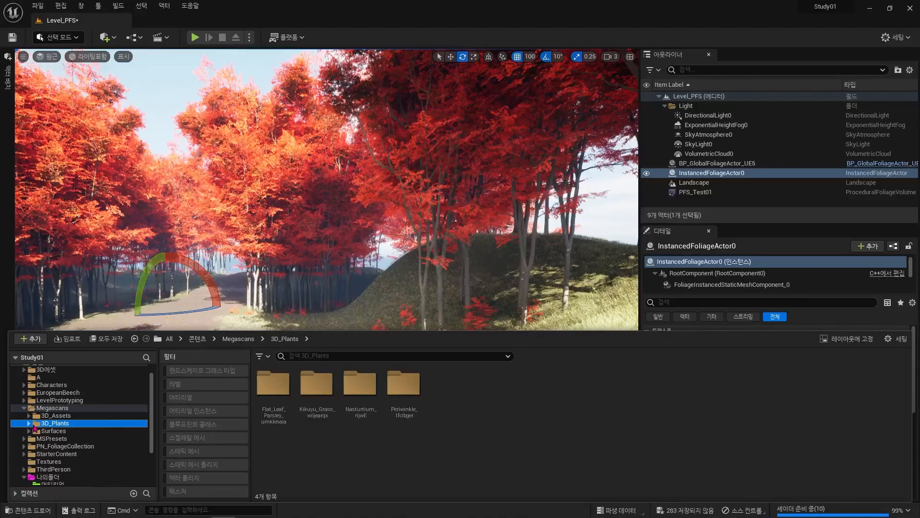
click(220, 412)
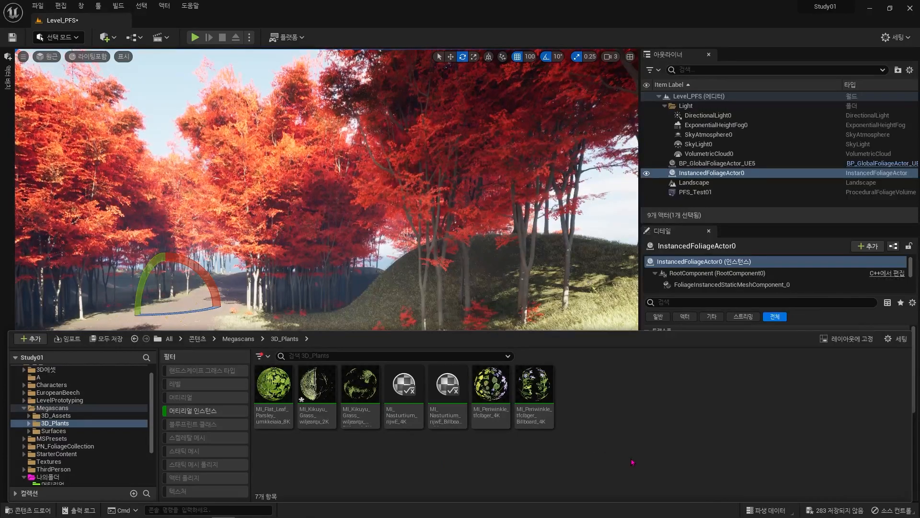
Open the LG_Grass grass type and locate the grass mesh of its first variety in the project content
right_drag(543, 299, 552, 333)
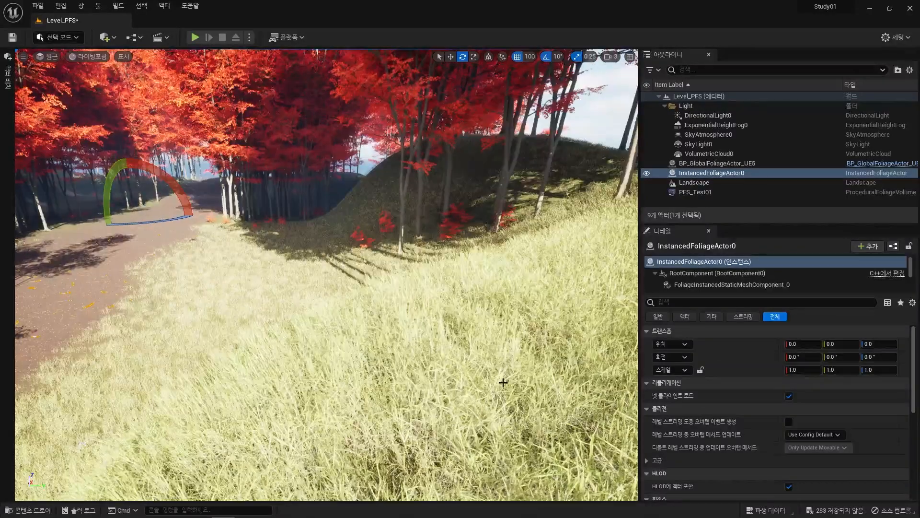
key(ctrl+space)
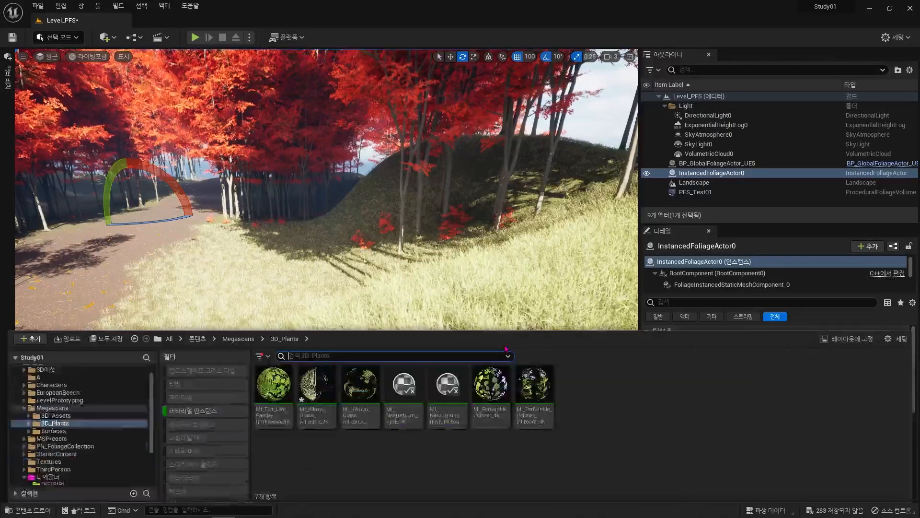
click(54, 462)
double_click(274, 390)
click(15, 167)
click(16, 112)
click(418, 137)
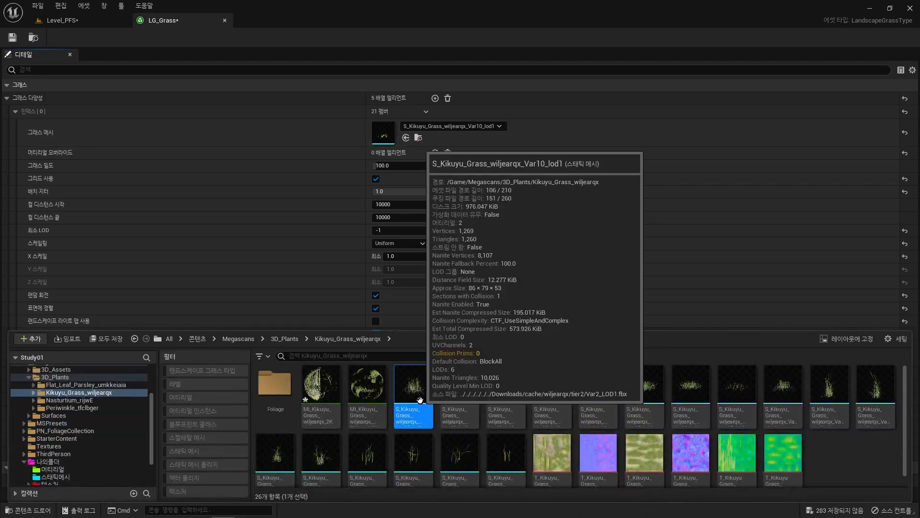
Filter the Kikuyu_Grass_wiljearqx folder to material instances and open MI_Kikuyu_Grass_wiljearqx_2K
click(330, 402)
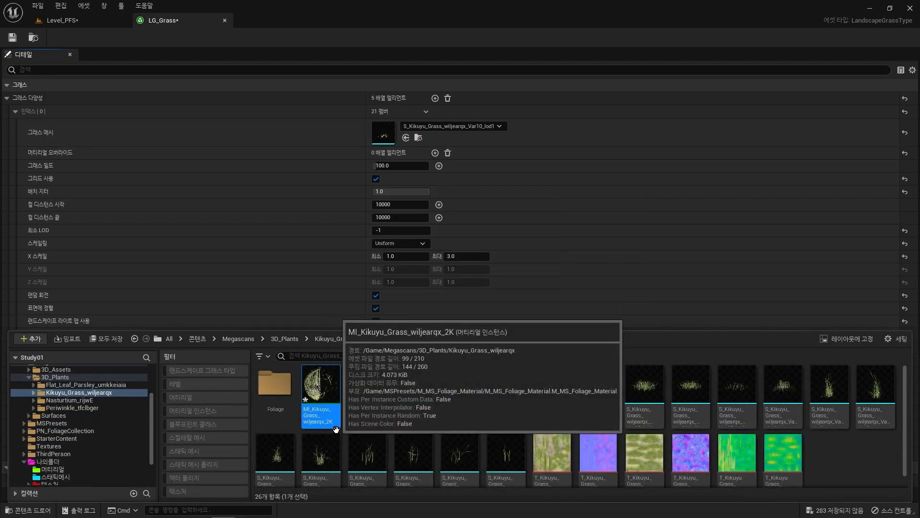
click(219, 413)
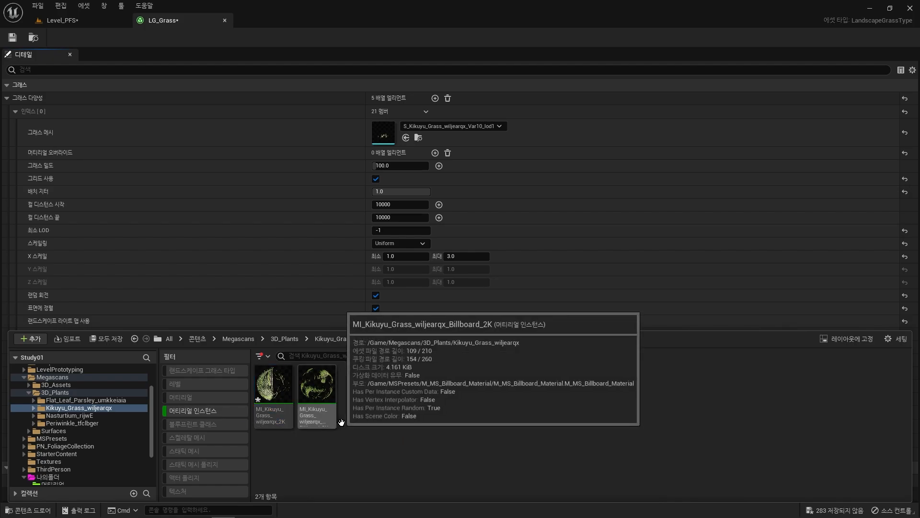
ctrl+scroll(441, 438, up, 3)
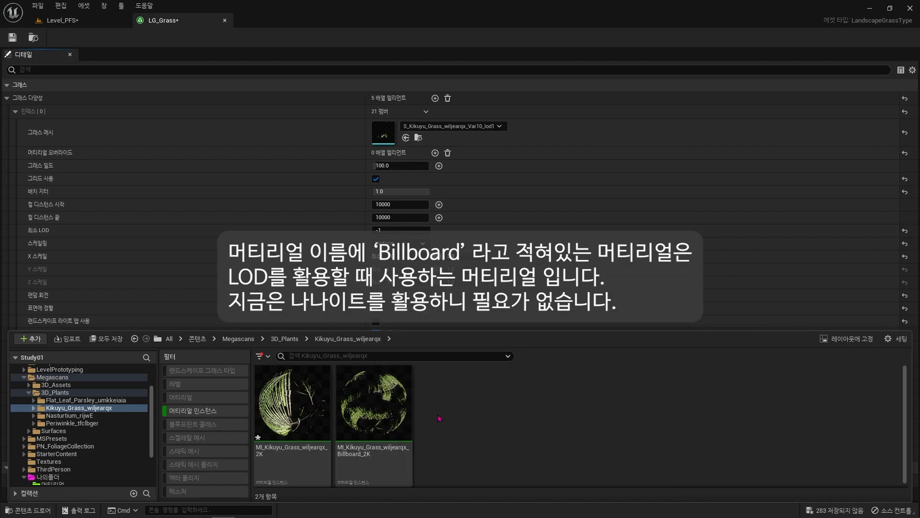
click(298, 410)
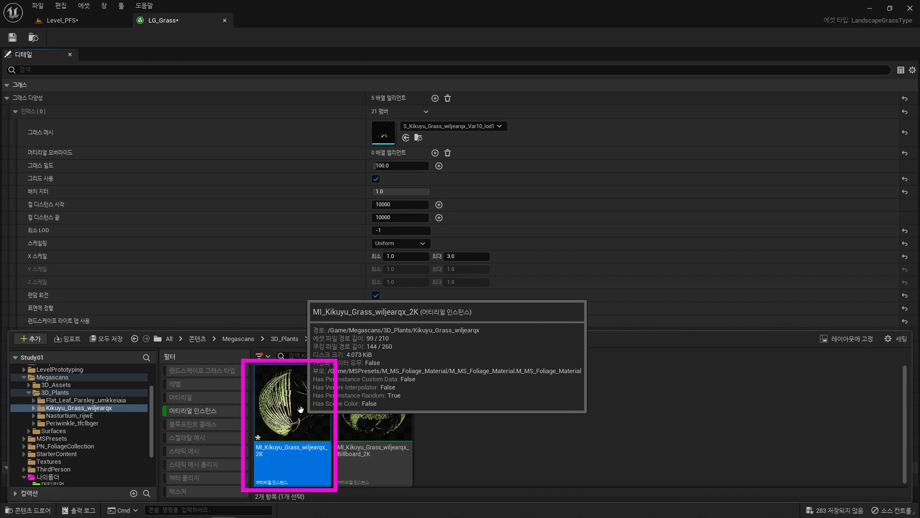
double_click(299, 409)
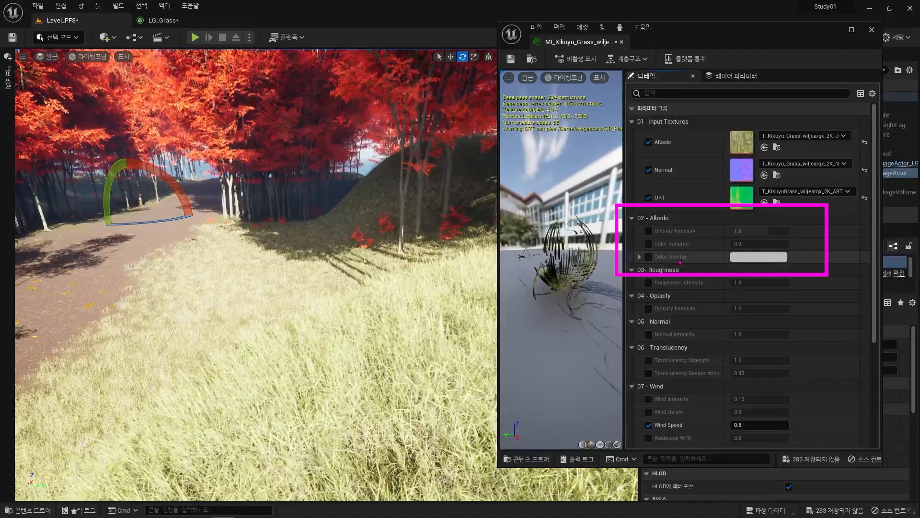
Enable the grass material instance's Color Overlay and set it to a dark orange-brown, hex sRGB 693B19
click(649, 257)
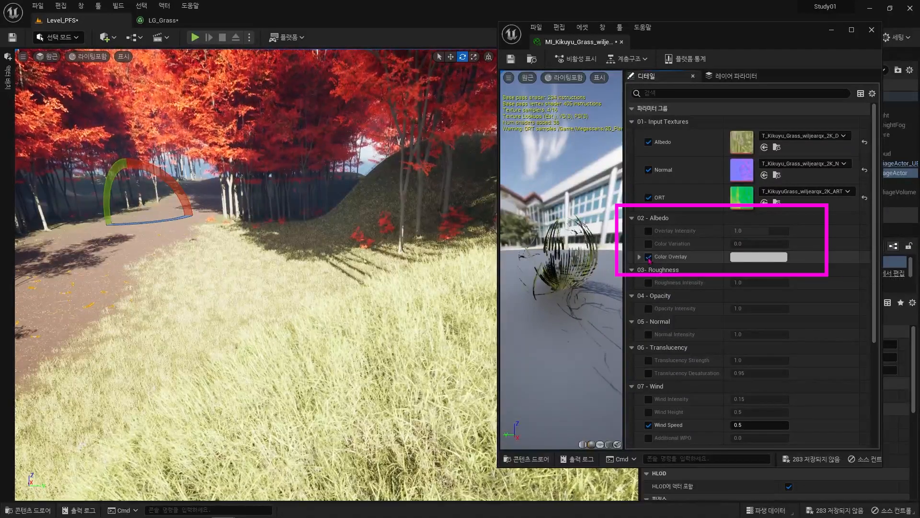
click(757, 258)
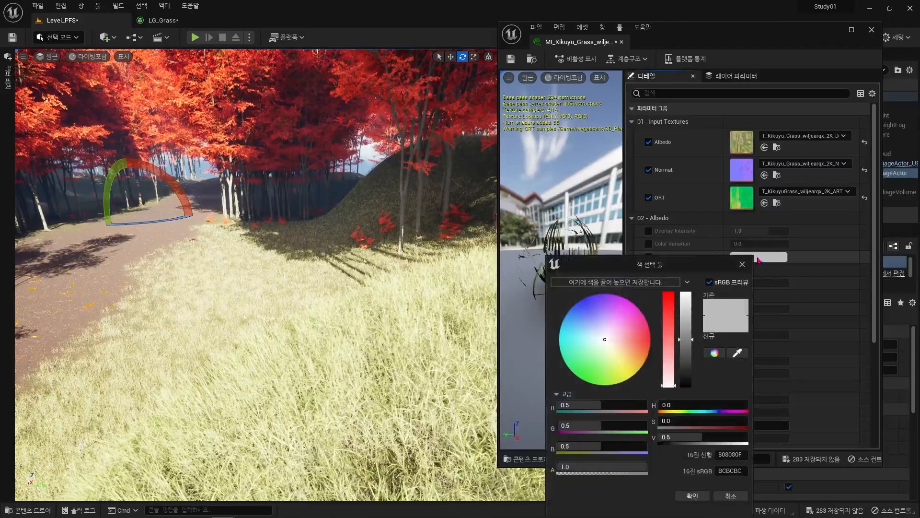
click(633, 347)
click(688, 353)
click(672, 298)
drag(636, 359, 689, 365)
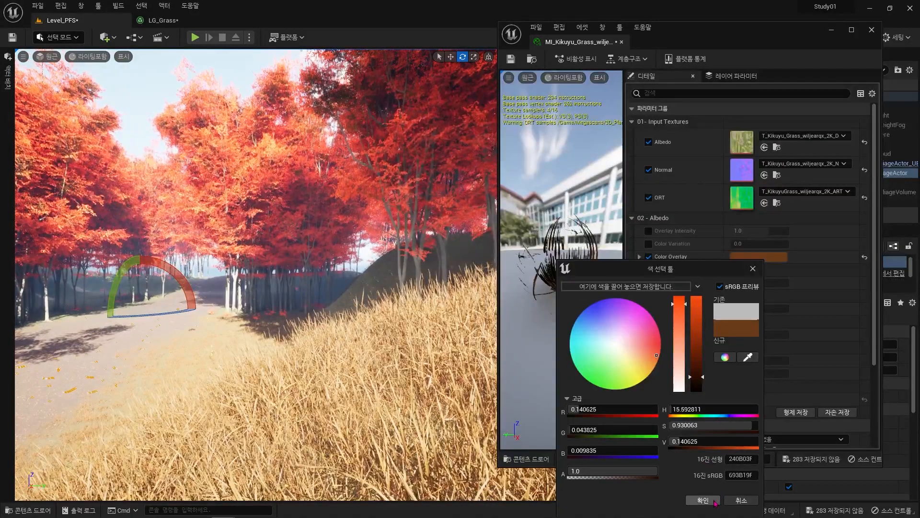
click(692, 496)
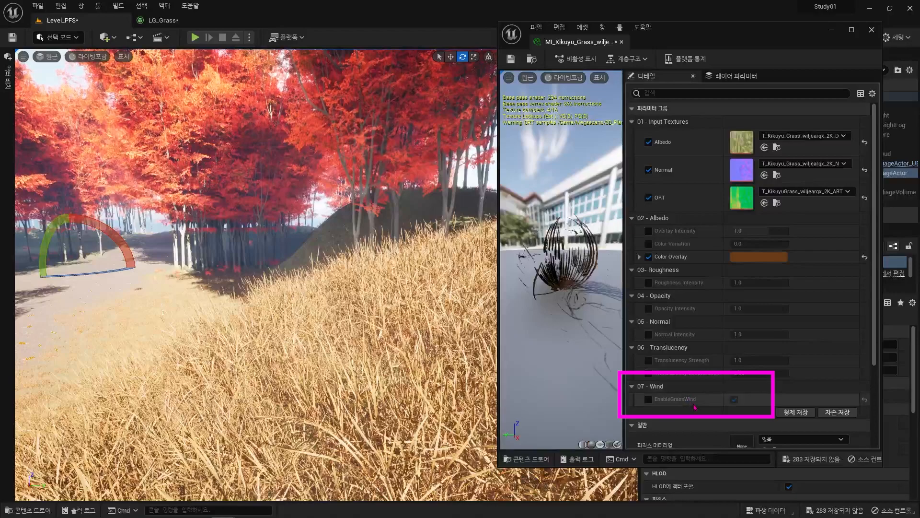
Enable the EnableGrassWind override in the grass material instance's Wind parameters
click(649, 400)
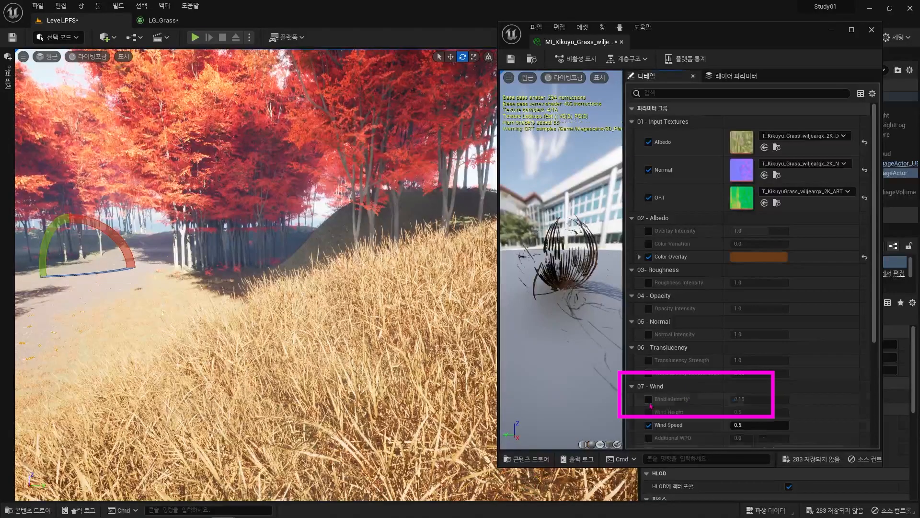
scroll(736, 396, down, 2)
scroll(736, 395, down, 1)
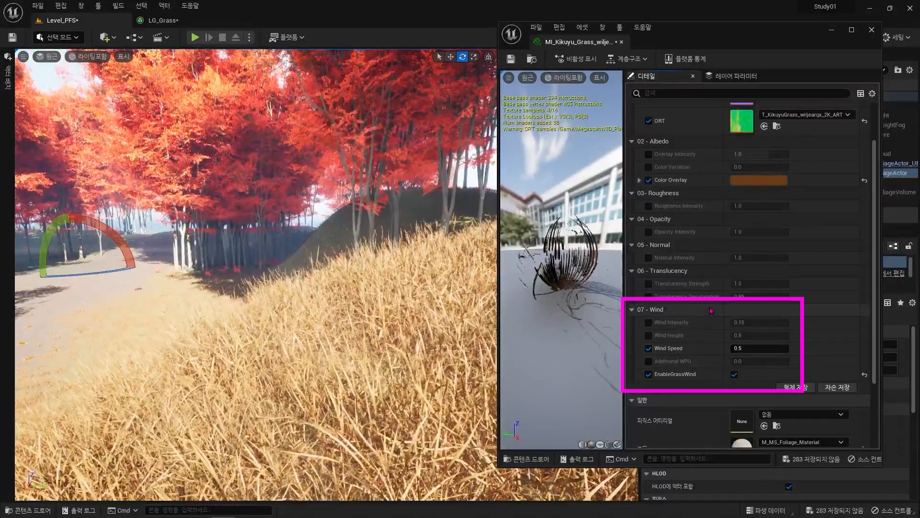
Try the grass material at Wind Speed 5 and Wind Intensity 3, and restore both values to their defaults
click(766, 349)
text(5)
key(Return)
click(648, 322)
click(778, 321)
text(3)
key(Return)
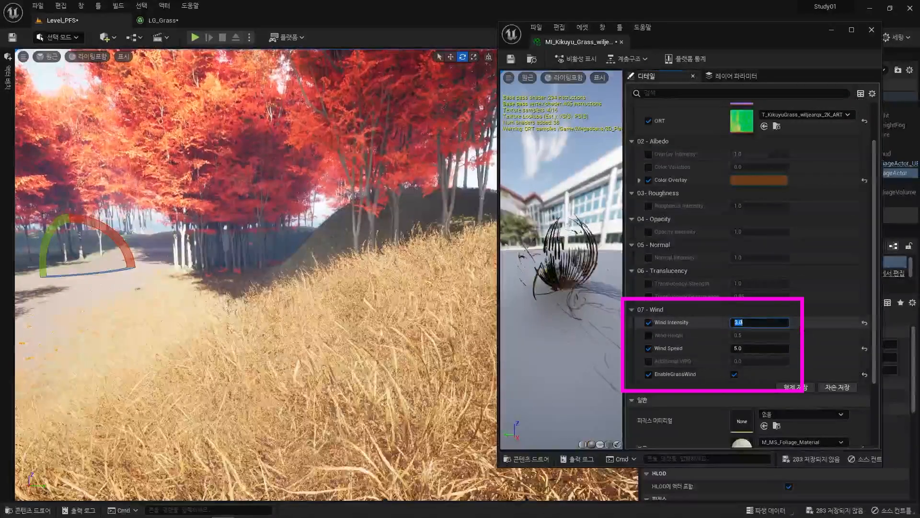
click(865, 323)
click(864, 348)
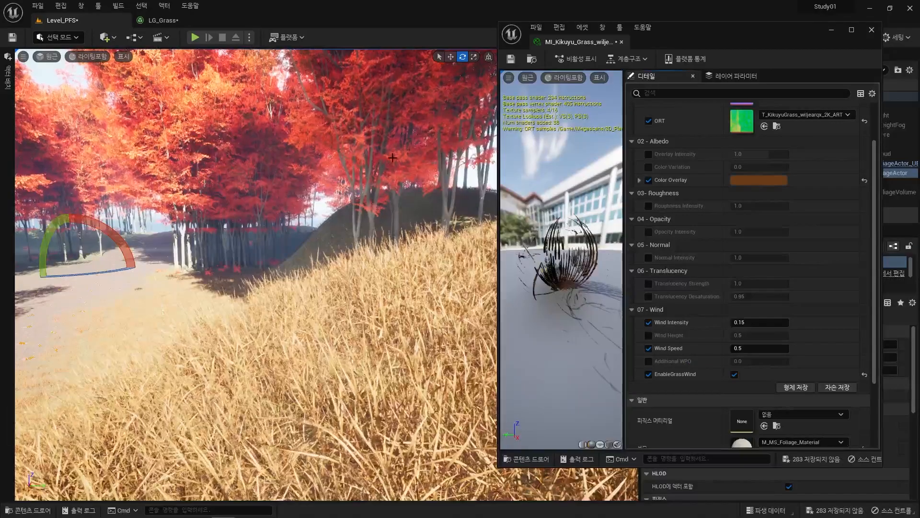
Return to the level viewport and inspect the recoloured grass slope beneath the autumn trees
click(436, 288)
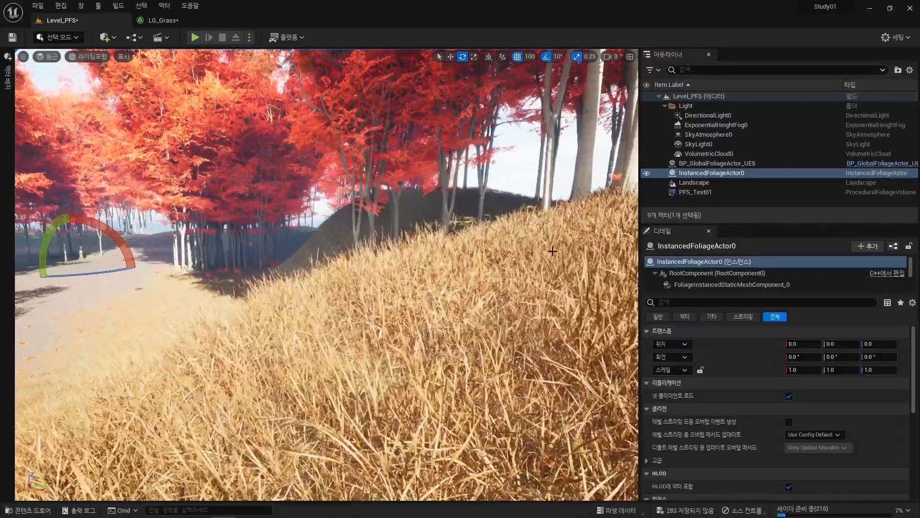
right_drag(547, 261, 391, 341)
key(e)
right_drag(538, 302, 589, 220)
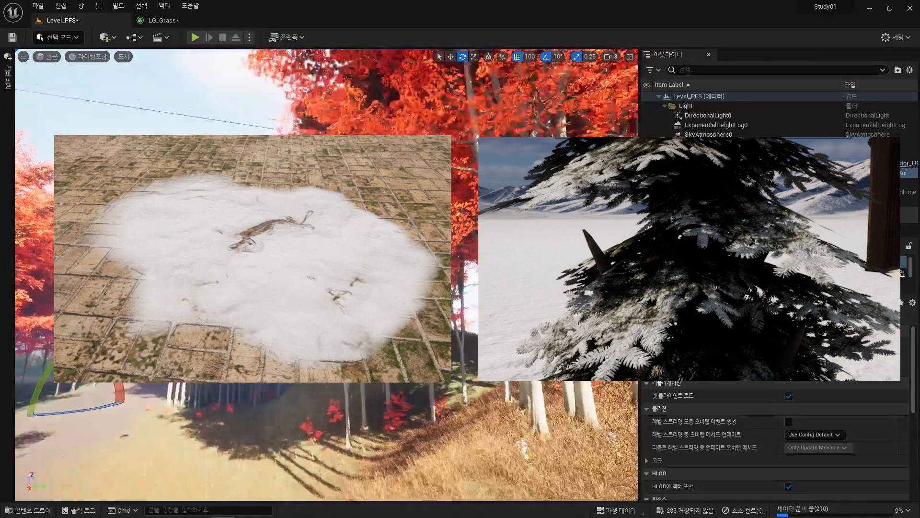